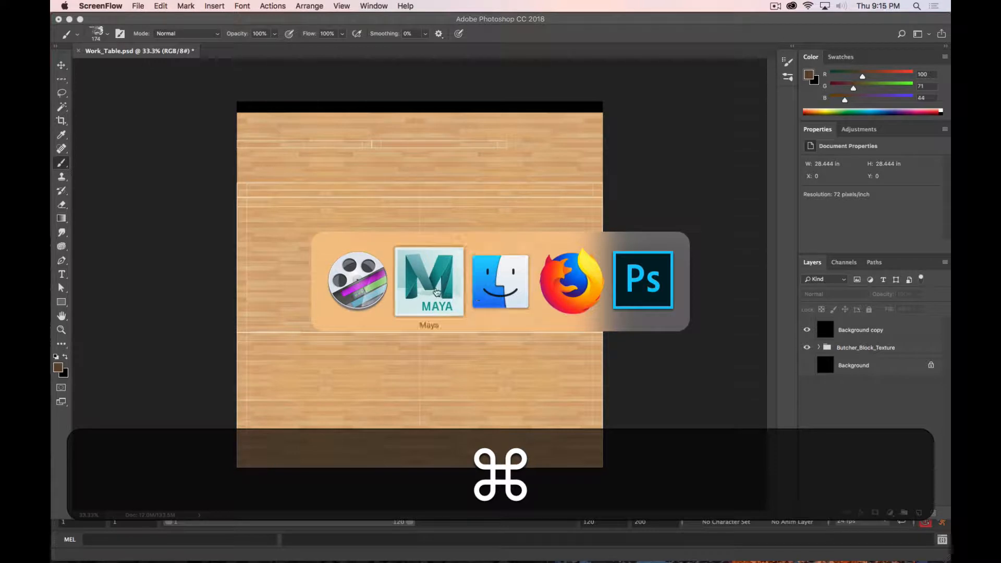
# Switch to Maya and show the table top's UV layout in the UV Editor beside the perspective view
pyautogui.click(429, 292)
pyautogui.keyDown('alt'); pyautogui.moveTo(433, 330); pyautogui.dragTo(670, 206); pyautogui.keyUp('alt')
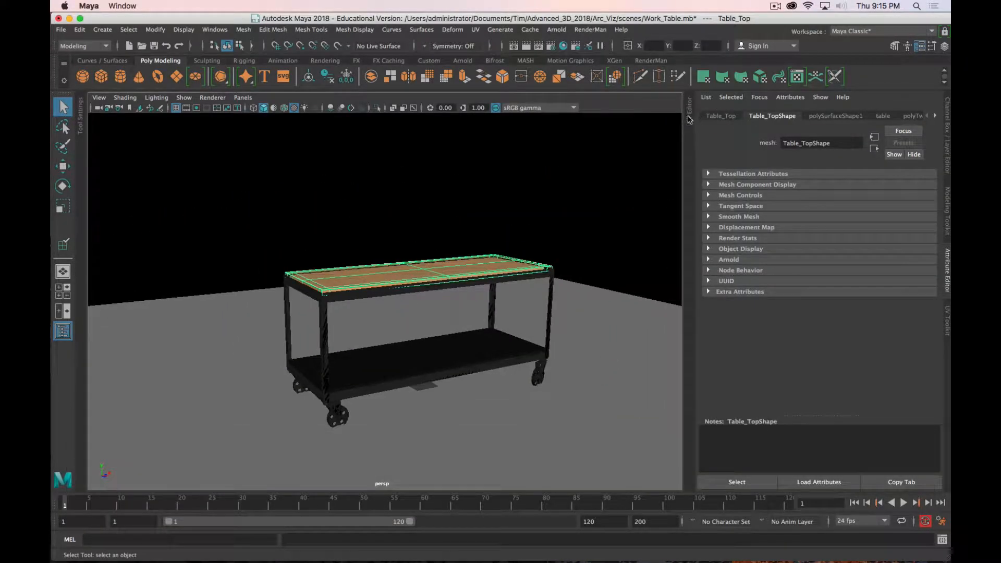
pyautogui.click(688, 119)
pyautogui.click(231, 319)
pyautogui.press('f')
pyautogui.keyDown('alt'); pyautogui.moveTo(228, 313); pyautogui.dragTo(357, 306); pyautogui.keyUp('alt')
pyautogui.click(239, 311)
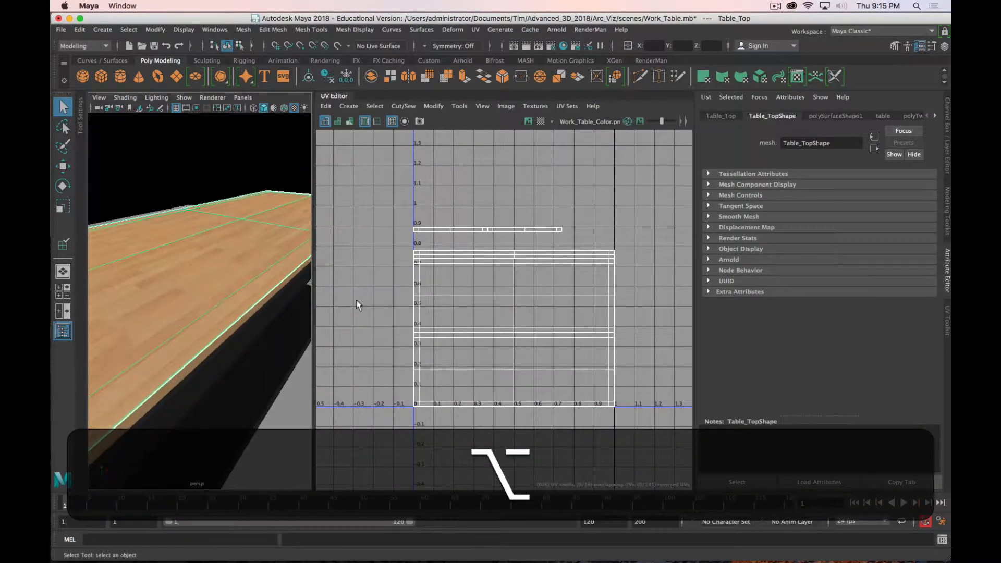
# Examine the table top's UV shells by selecting them one after another in UV Shell mode
pyautogui.moveTo(531, 358); pyautogui.dragTo(503, 349, button='right')
pyautogui.click(557, 354)
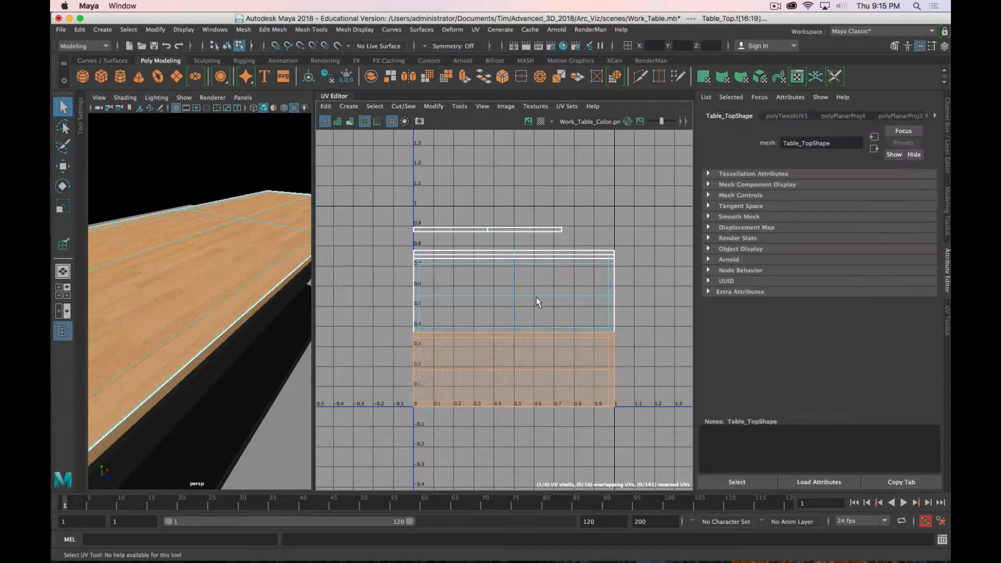
pyautogui.click(532, 297)
pyautogui.click(504, 377)
pyautogui.click(497, 291)
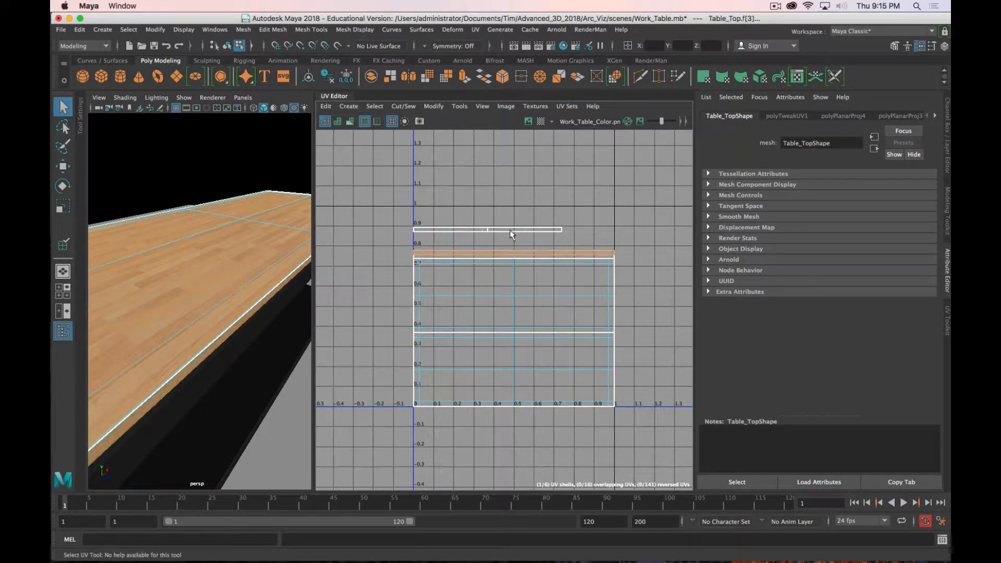
pyautogui.click(483, 230)
pyautogui.scroll(-3, 514, 328)
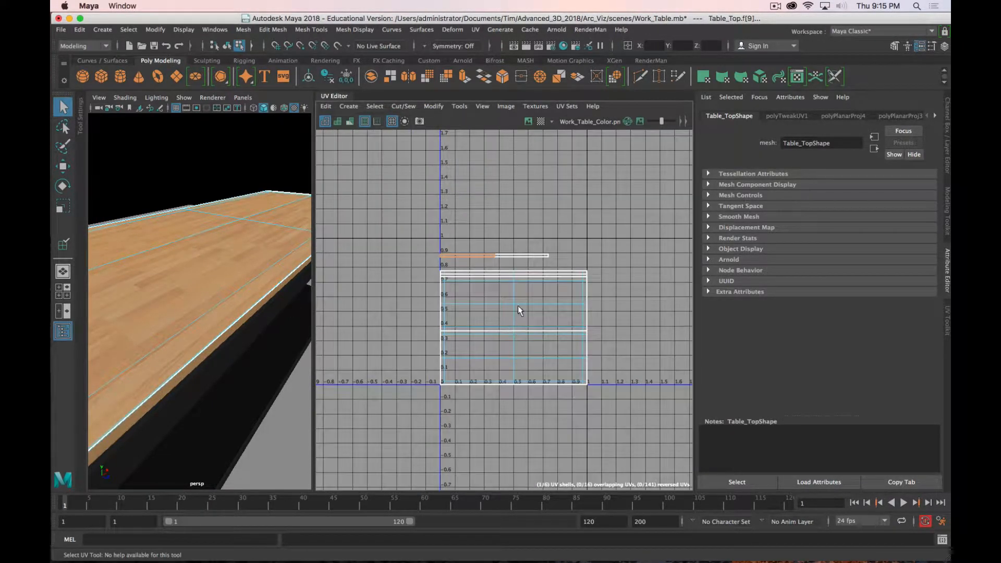
# Collapse the UV Editor and look over the whole table in the perspective view
pyautogui.click(336, 96)
pyautogui.scroll(-10, 497, 423)
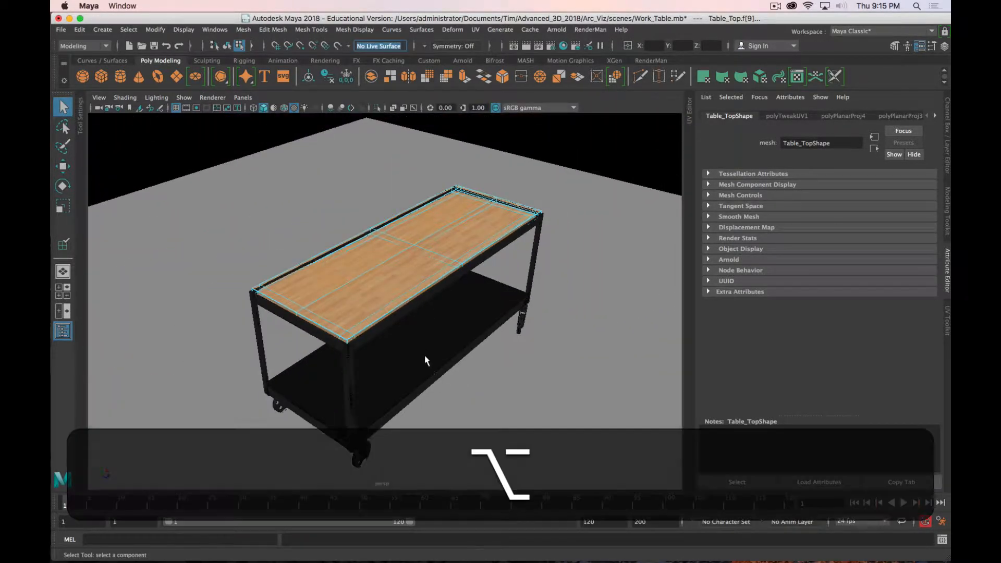
pyautogui.keyDown('alt'); pyautogui.moveTo(424, 355); pyautogui.dragTo(432, 335); pyautogui.keyUp('alt')
# Switch to Photoshop and hide the Background copy layer to view the butcher block texture without the UV lines
pyautogui.press('super+Tab')
pyautogui.press('super+Tab')
pyautogui.press('super+Tab')
pyautogui.press('super+Tab')
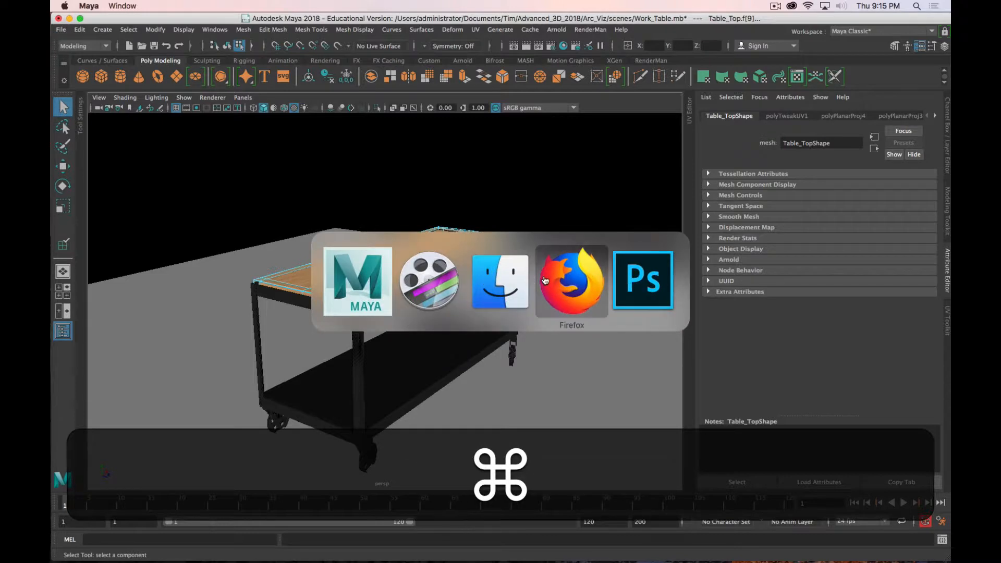
pyautogui.click(649, 282)
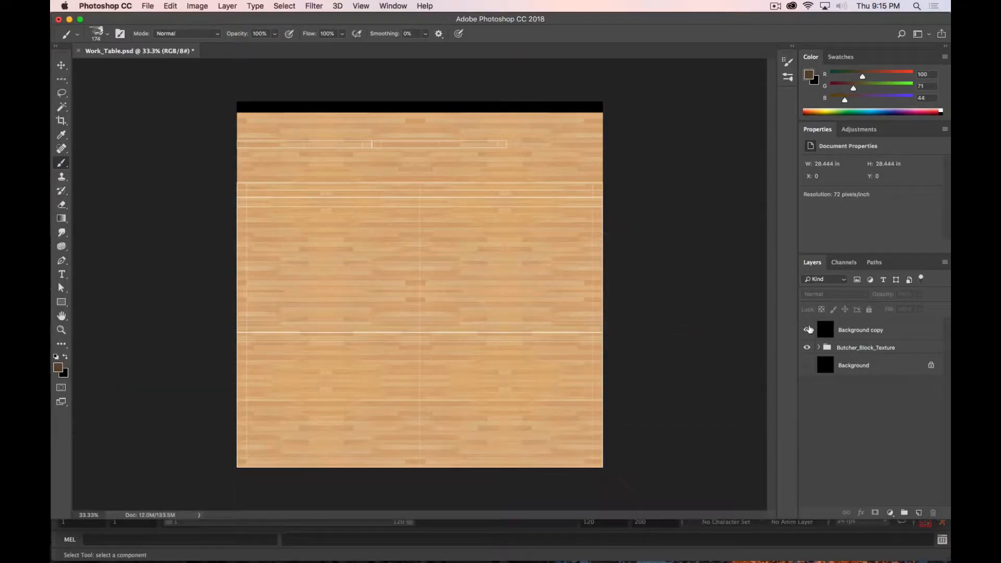
pyautogui.click(807, 329)
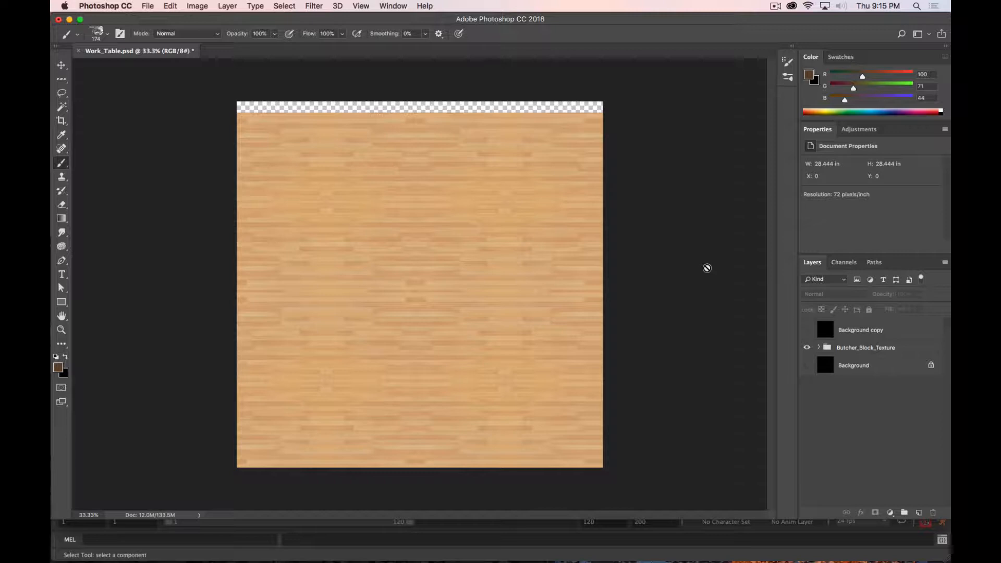
# Switch to Maya to check the wood texture on the table top, and return to Photoshop
pyautogui.press('super+Tab')
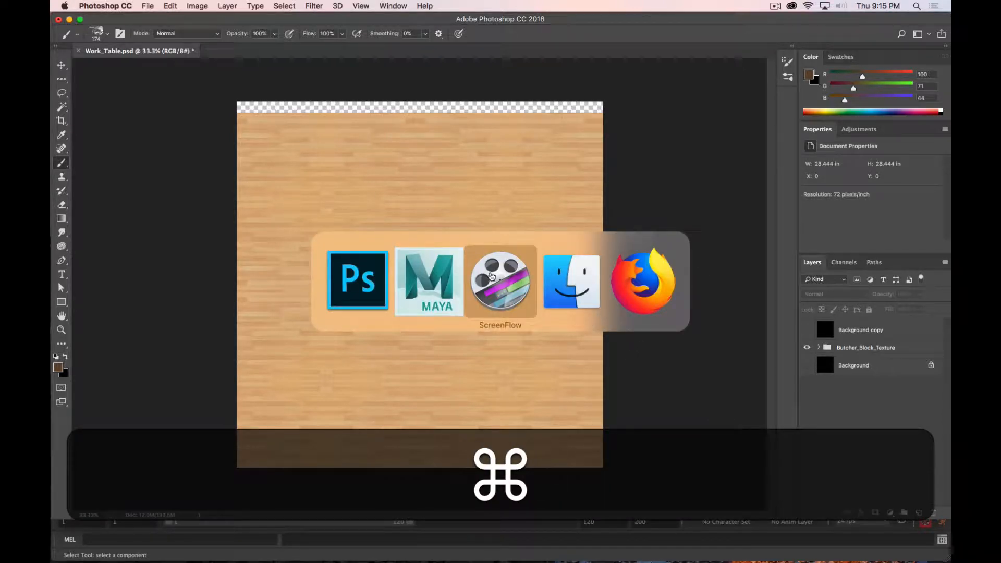
pyautogui.click(433, 282)
pyautogui.moveTo(469, 312)
pyautogui.keyDown('alt'); pyautogui.mouseDown()
pyautogui.moveTo(476, 301)
pyautogui.moveTo(456, 344)
pyautogui.moveTo(463, 293)
pyautogui.moveTo(455, 302)
pyautogui.mouseUp(); pyautogui.keyUp('alt')
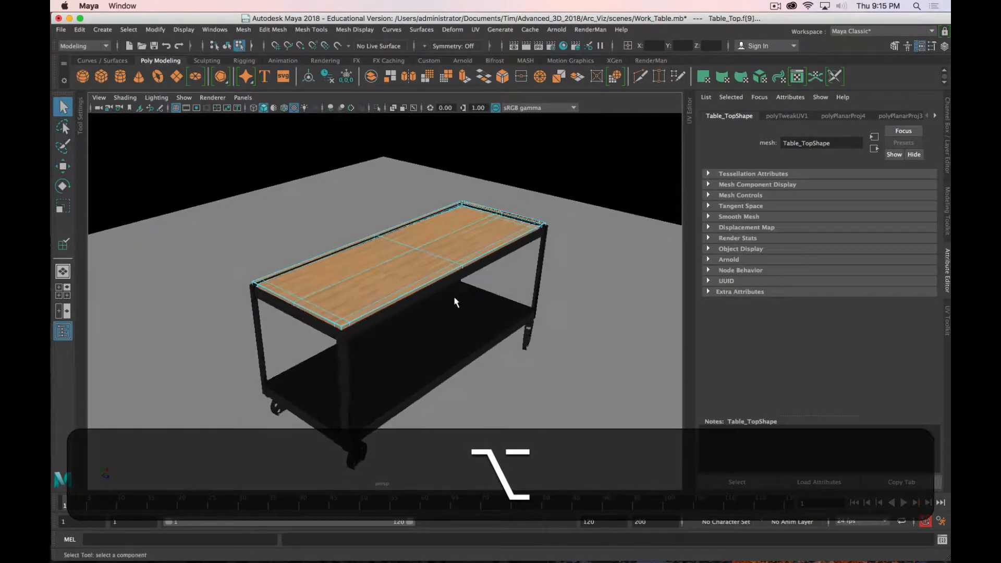
pyautogui.press('alt+super+Tab')
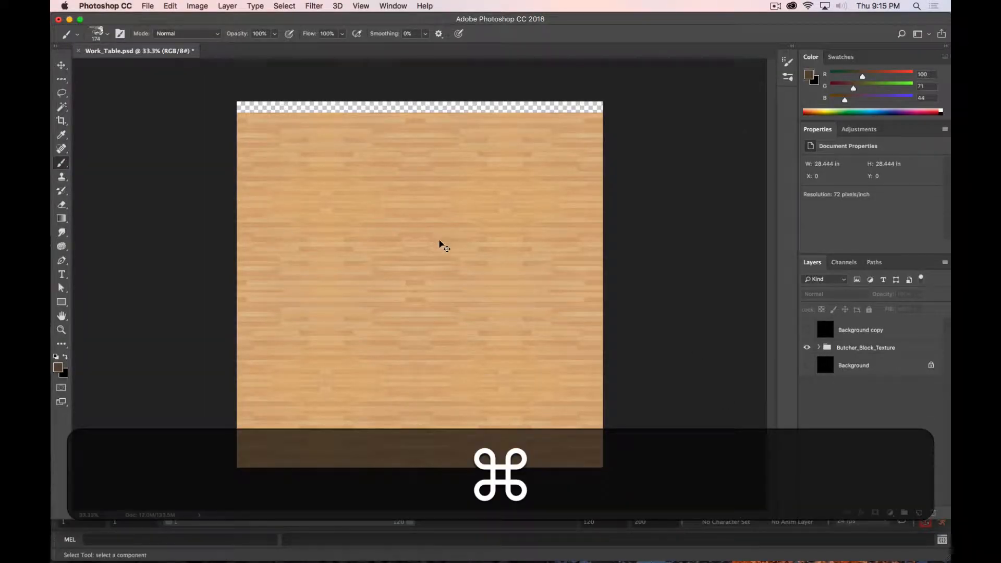
# Place Purple_Grunge.jpg from Finder into Work_Table.psd and scale it proportionally from its centre to about 203%
pyautogui.press('super+Tab')
pyautogui.press('super+Tab')
pyautogui.press('super+Tab')
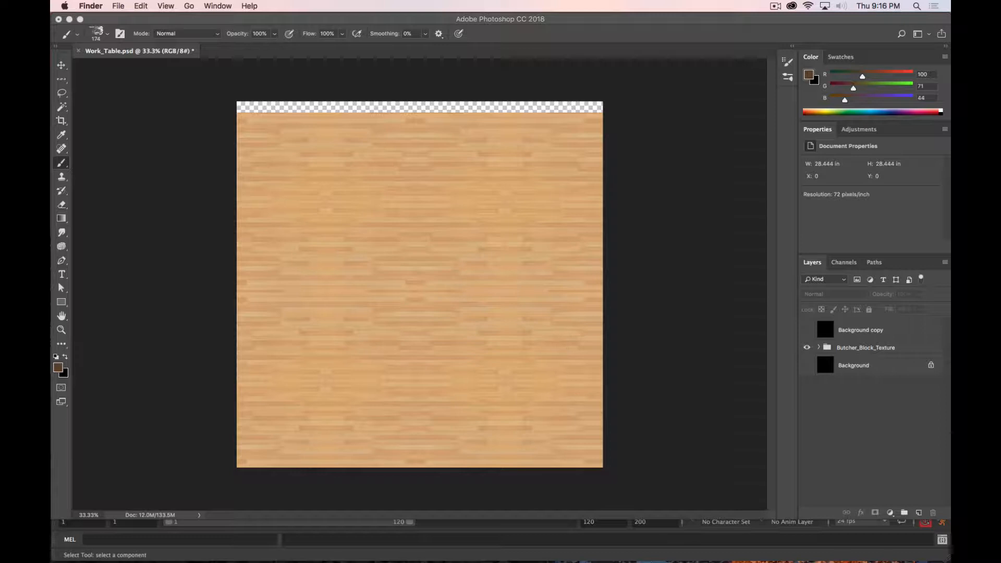
pyautogui.keyDown('shift'); pyautogui.moveTo(52, 281); pyautogui.dragTo(387, 284); pyautogui.keyUp('shift')
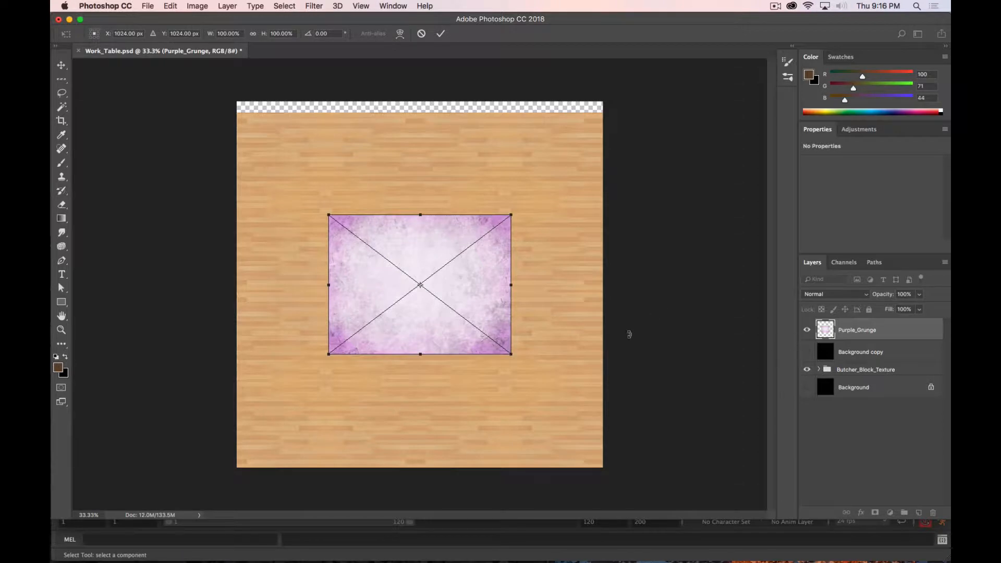
pyautogui.keyDown('alt'); pyautogui.keyDown('shift'); pyautogui.moveTo(510, 351); pyautogui.dragTo(625, 396); pyautogui.keyUp('shift'); pyautogui.keyUp('alt')
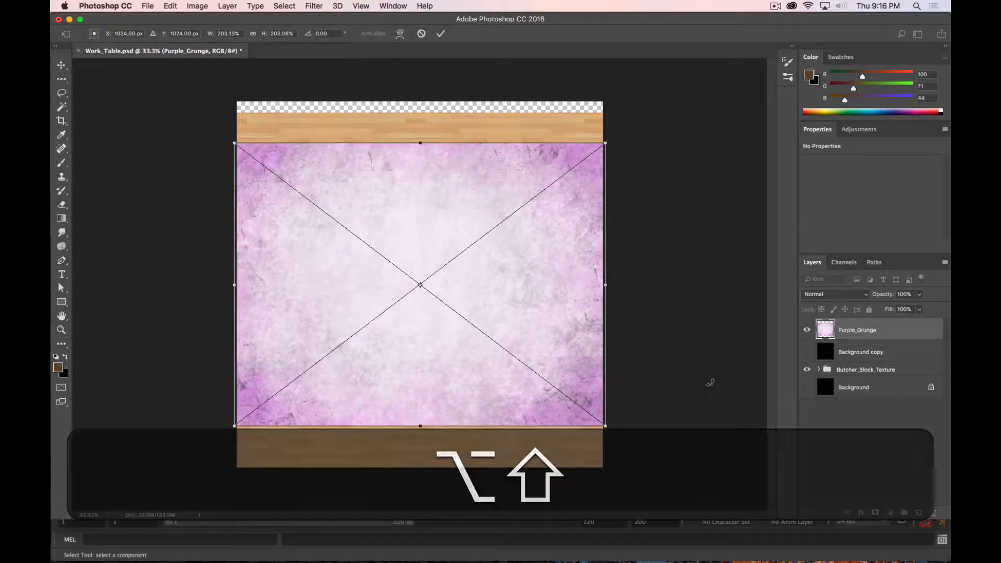
pyautogui.press('Return')
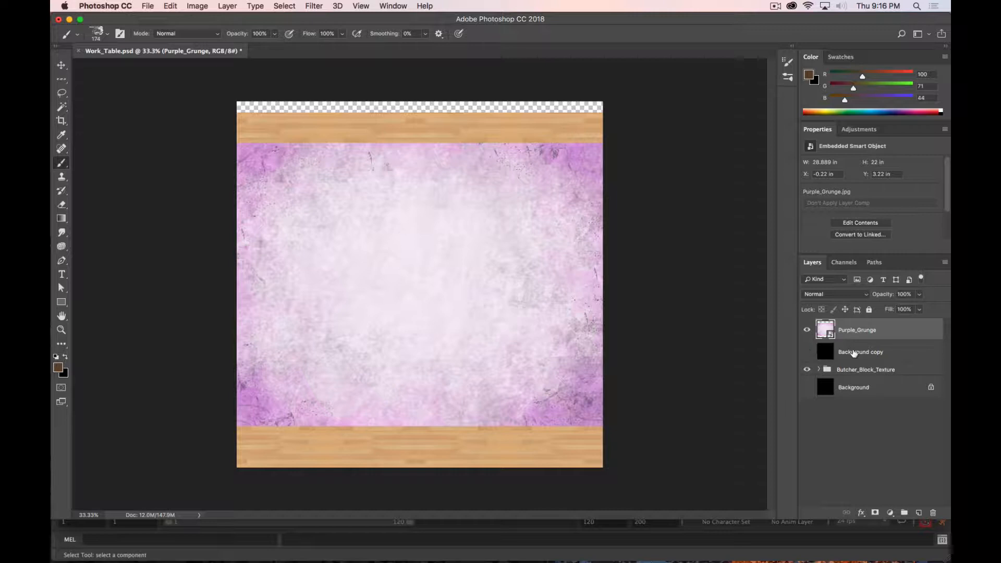
# Move the Purple_Grunge layer below Background copy and make the Background copy layer visible
pyautogui.moveTo(854, 335); pyautogui.dragTo(861, 361)
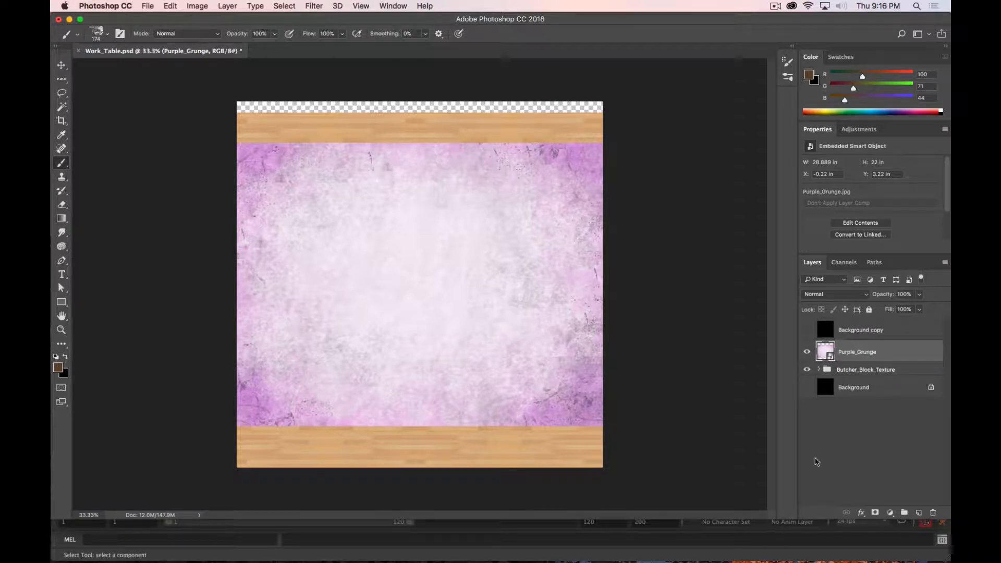
pyautogui.click(807, 331)
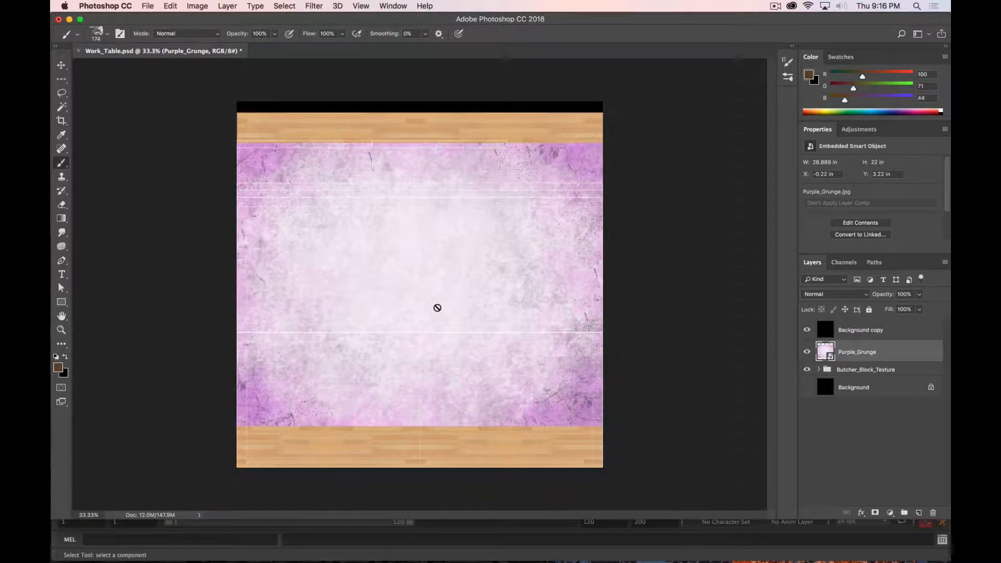
pyautogui.press('super+equal')
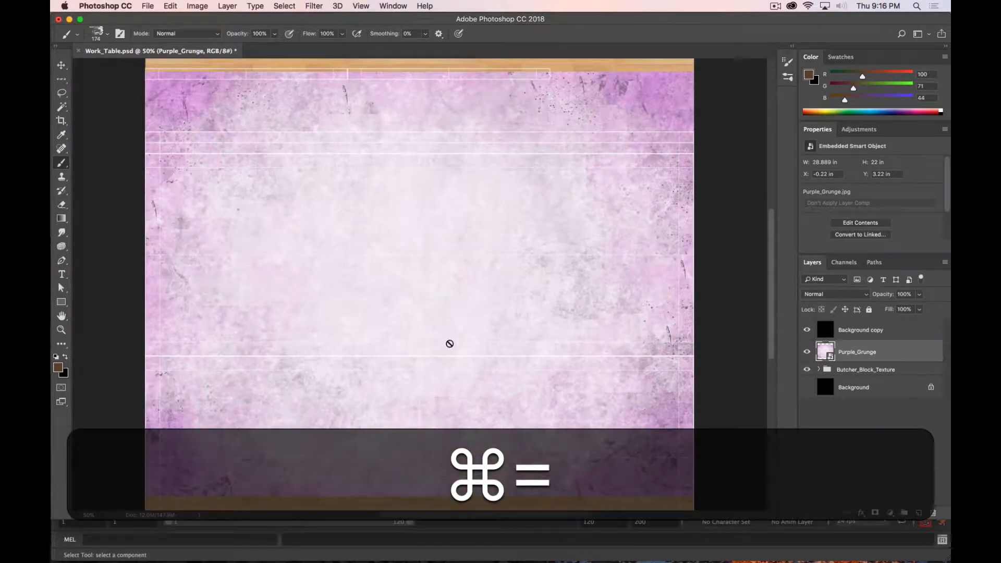
pyautogui.moveTo(454, 342); pyautogui.dragTo(440, 218)
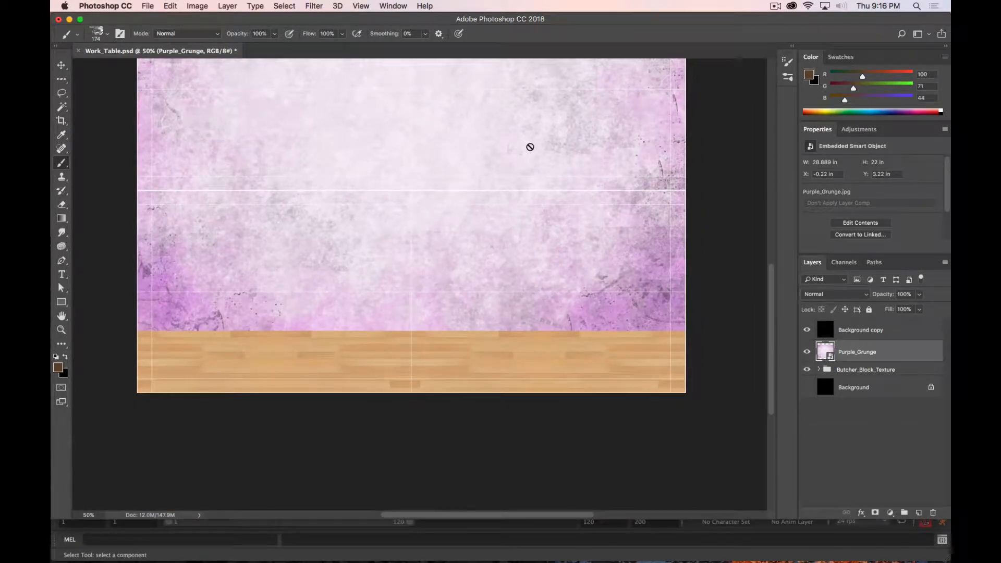
pyautogui.press('v')
pyautogui.moveTo(499, 142); pyautogui.dragTo(503, 283)
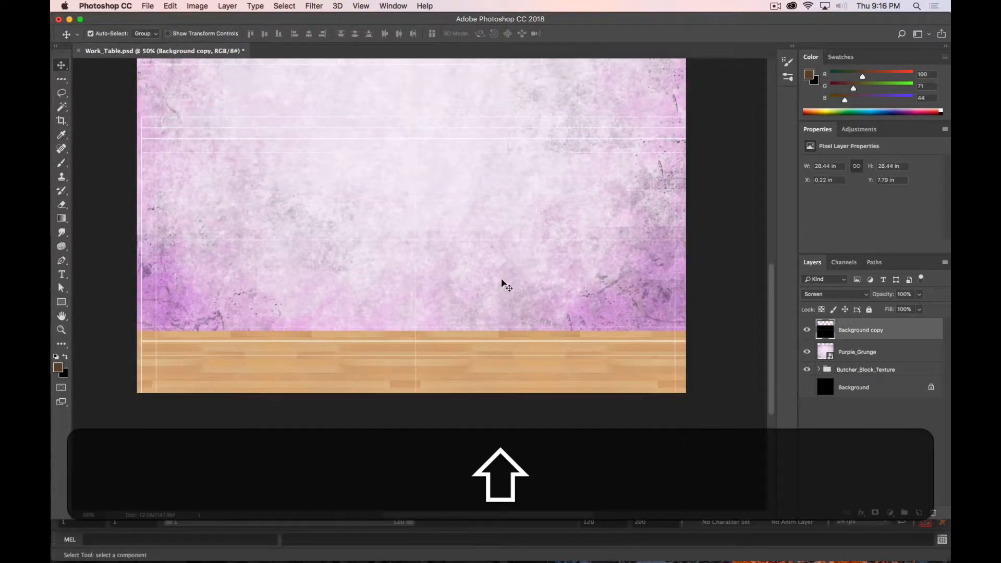
pyautogui.press('shift+super+z')
pyautogui.press('super+z')
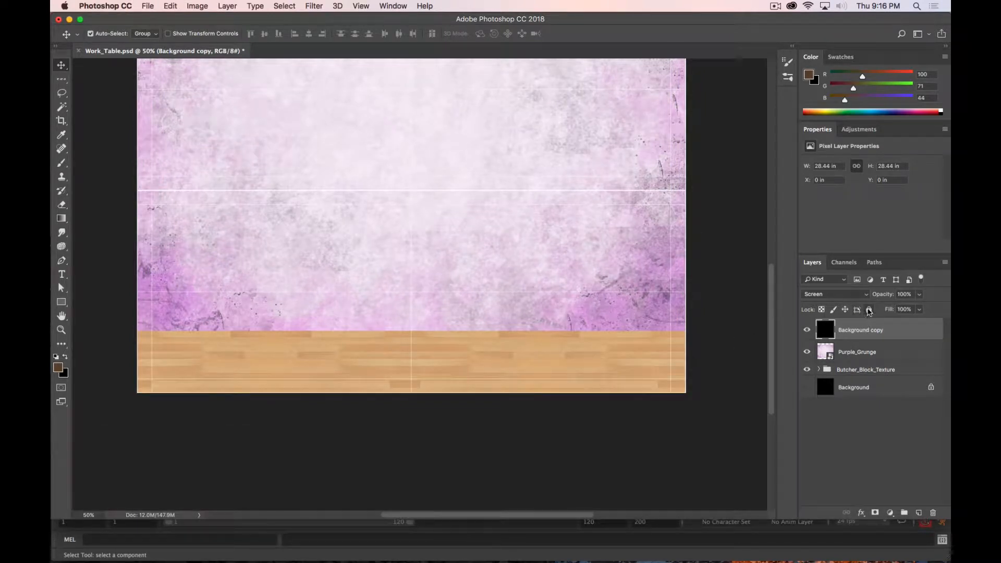
# Lock the Background copy layer and move Purple_Grunge straight down to cover the lowest UV shell, at Y about 11.26 in
pyautogui.click(869, 310)
pyautogui.click(855, 351)
pyautogui.moveTo(436, 186); pyautogui.dragTo(473, 500)
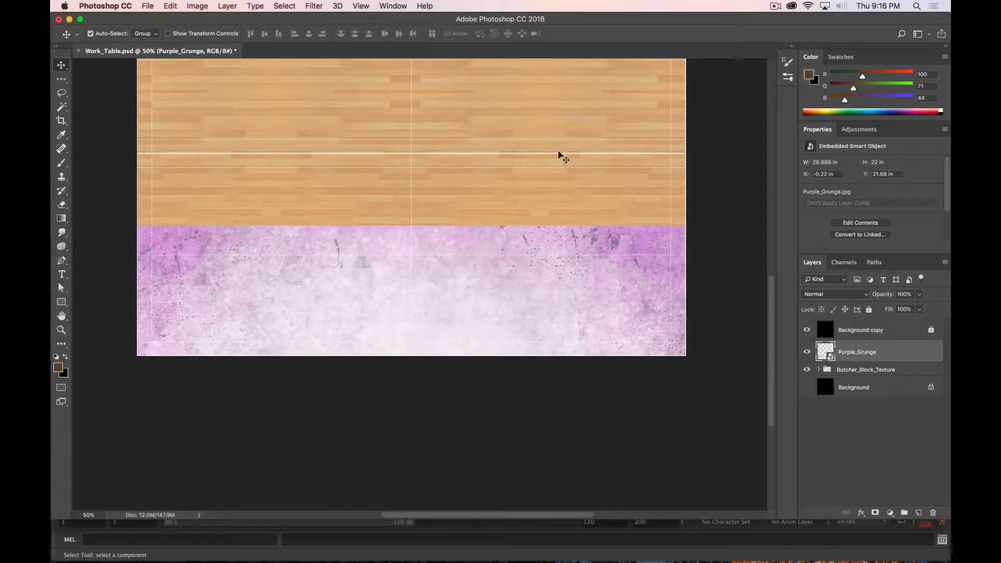
pyautogui.keyDown('shift'); pyautogui.moveTo(482, 313); pyautogui.dragTo(491, 132); pyautogui.keyUp('shift')
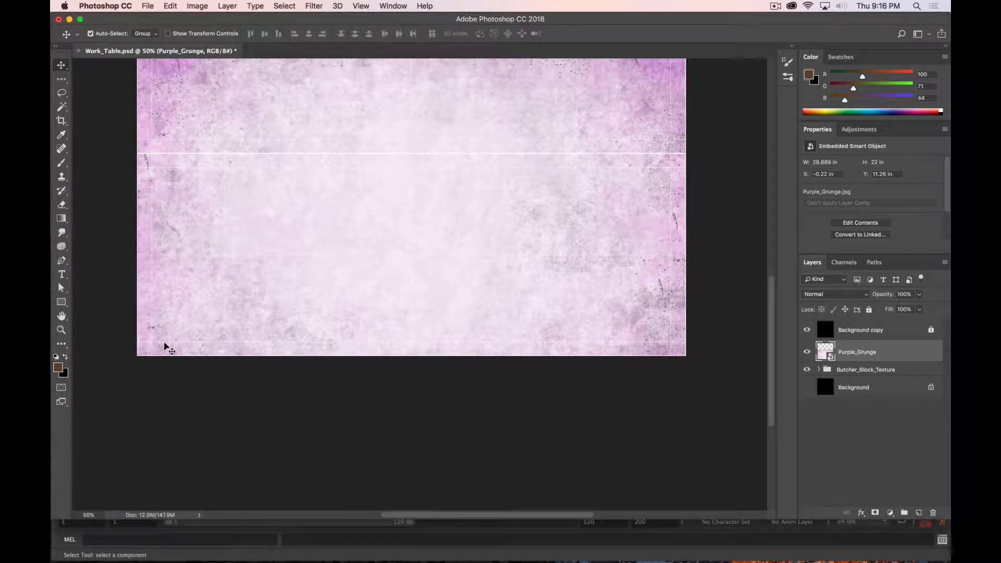
# Select the lowest UV shell's rectangle and add a layer mask to Purple_Grunge from that selection
pyautogui.press('m')
pyautogui.moveTo(139, 355); pyautogui.dragTo(648, 153)
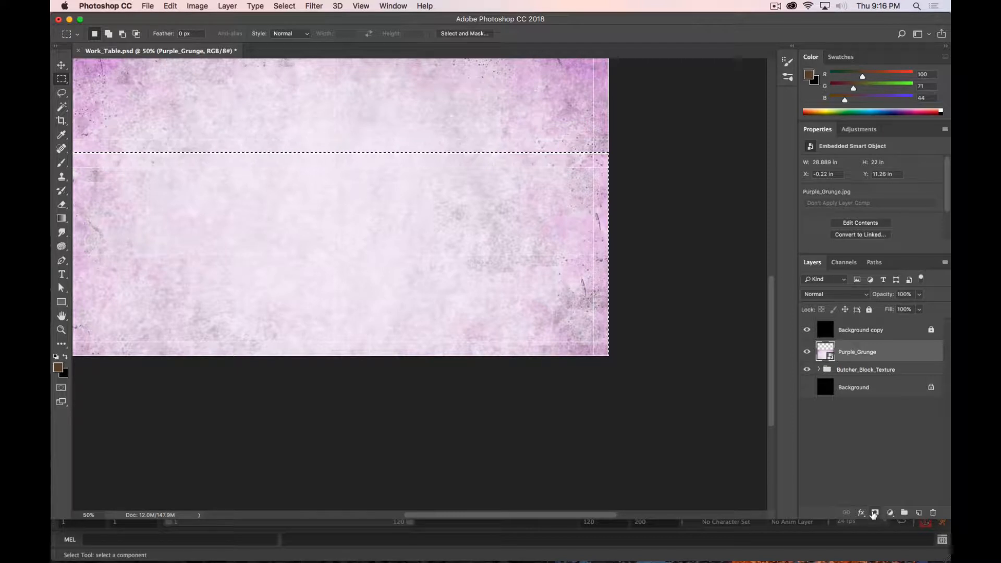
pyautogui.click(875, 513)
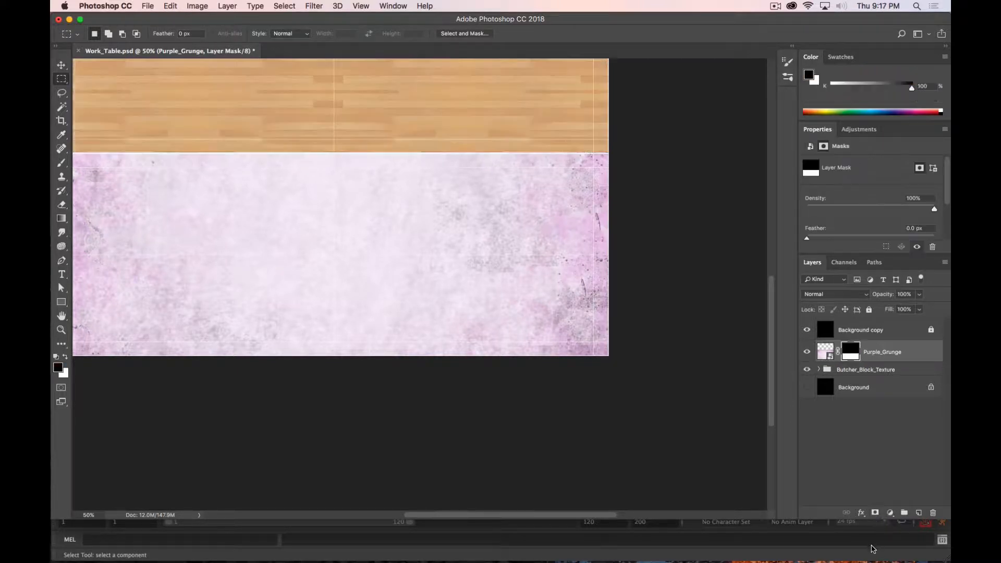
pyautogui.moveTo(253, 299); pyautogui.dragTo(387, 278)
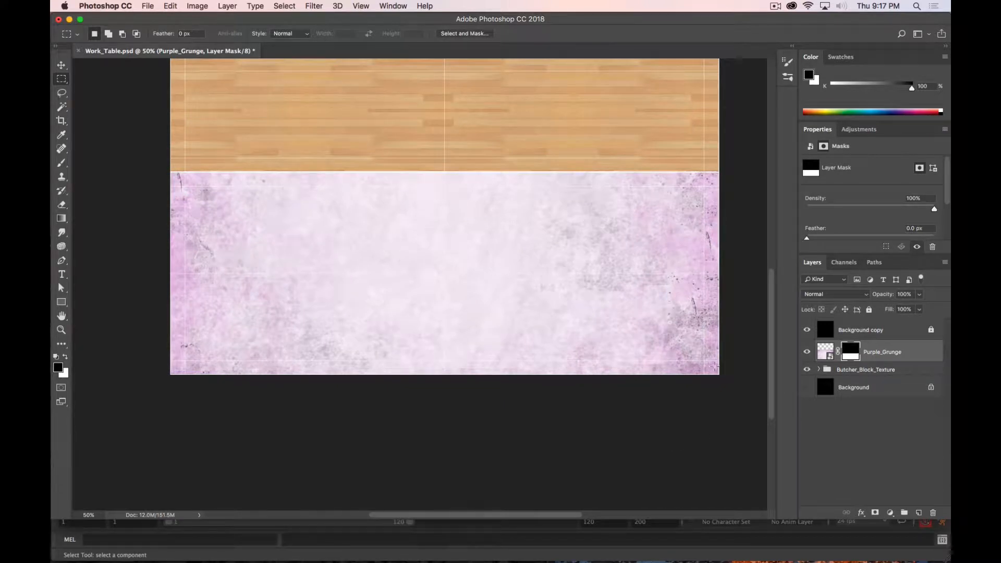
# Add a Channel Mixer adjustment layer directly above the Purple_Grunge layer
pyautogui.click(826, 352)
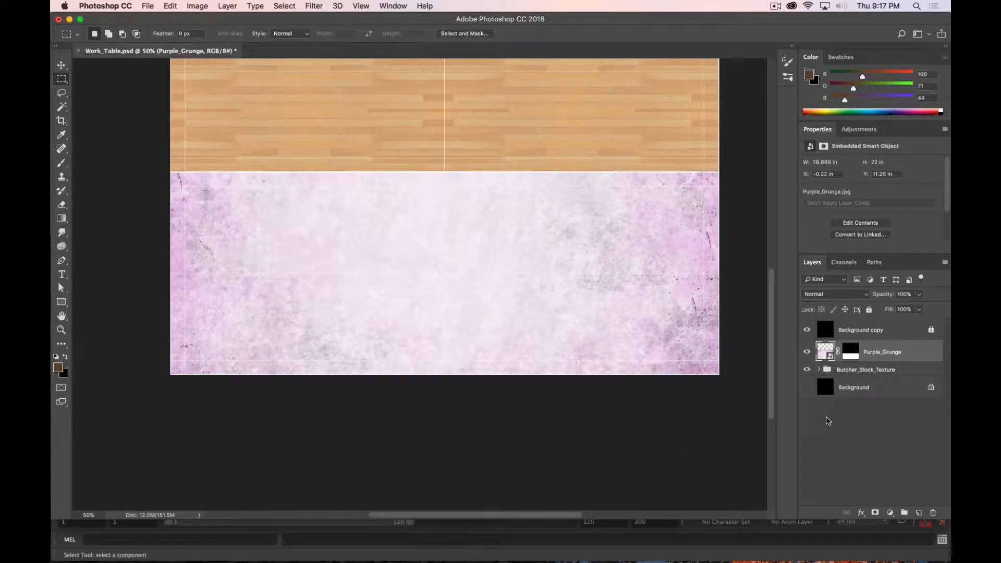
pyautogui.click(859, 130)
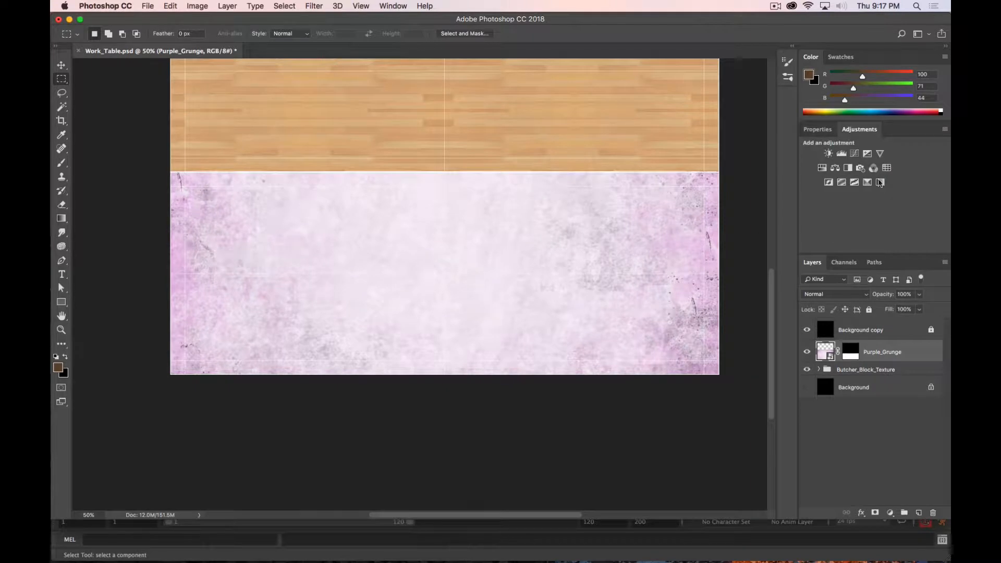
pyautogui.click(873, 167)
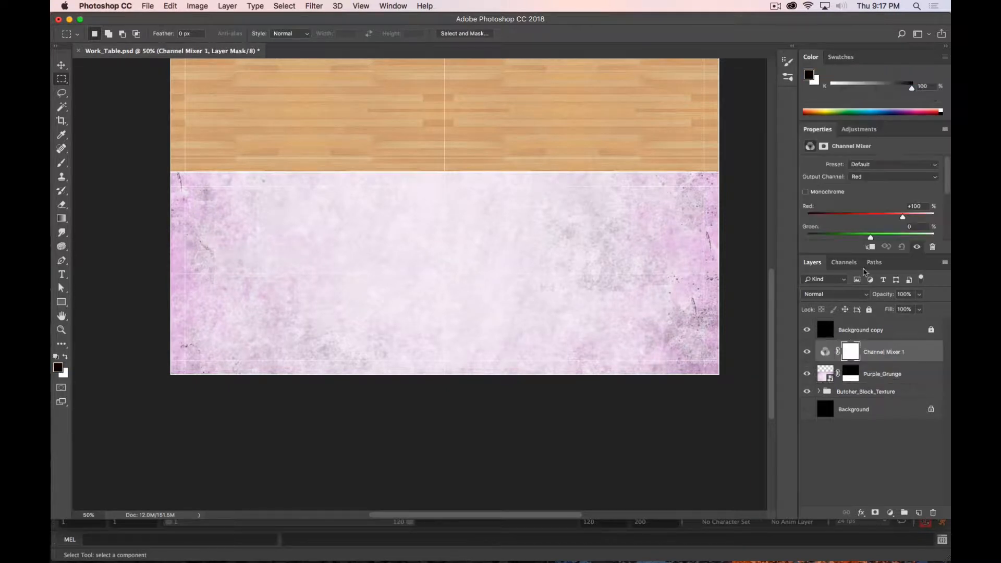
# Try the orange and red black-and-white Channel Mixer presets, and set the preset to Black & White with Blue Filter (RGB)
pyautogui.click(866, 176)
pyautogui.click(854, 177)
pyautogui.click(861, 165)
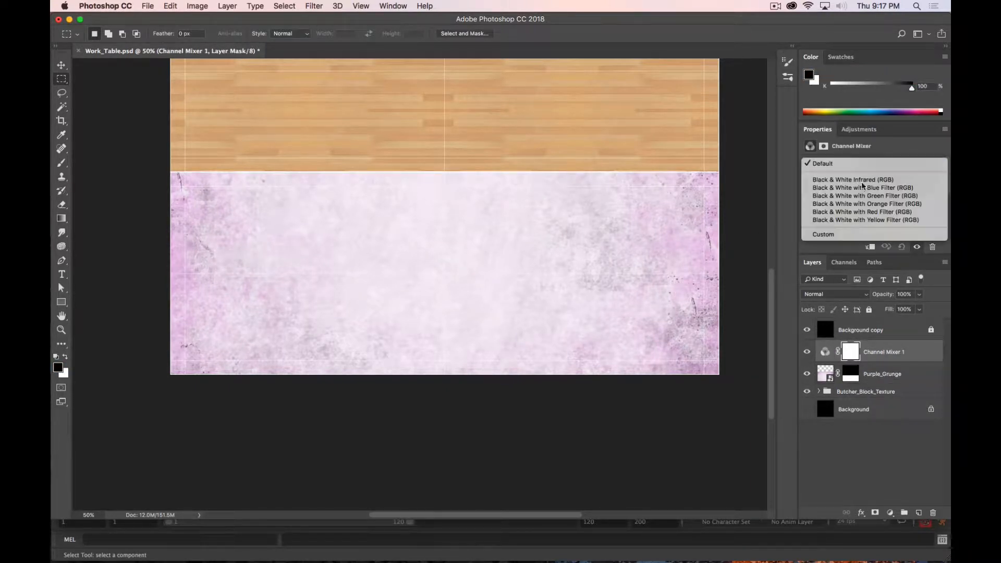
pyautogui.click(876, 204)
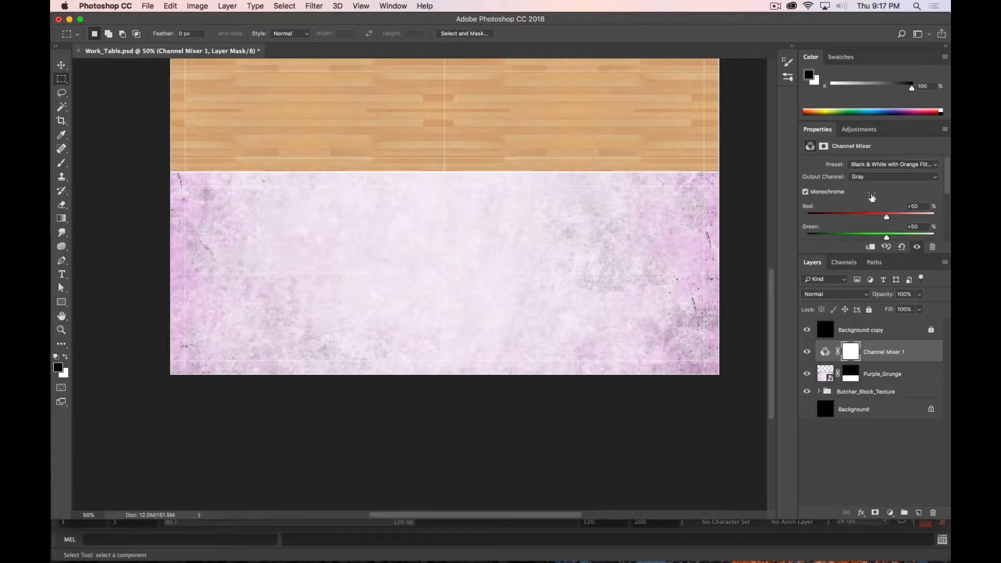
pyautogui.click(874, 168)
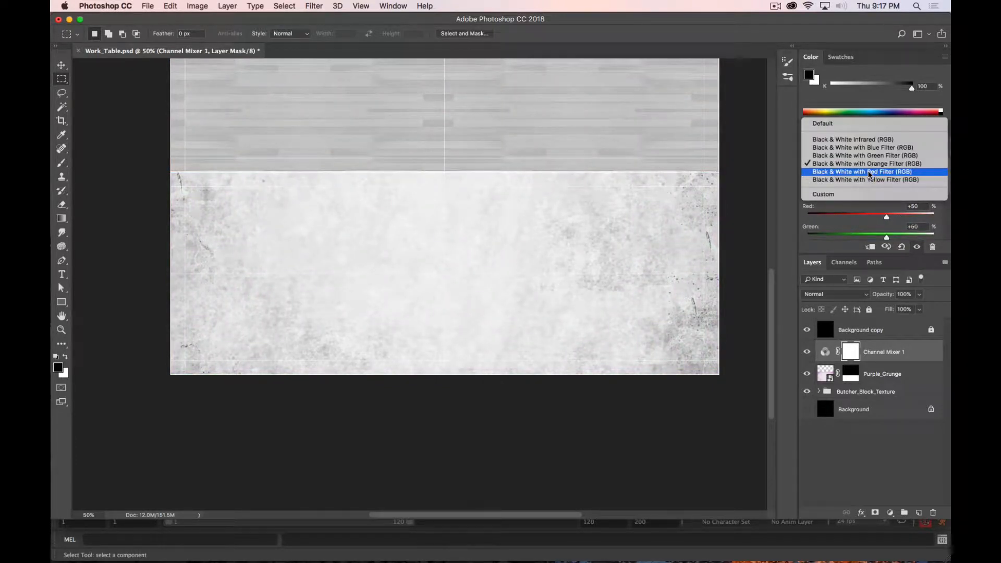
pyautogui.click(869, 166)
pyautogui.click(870, 166)
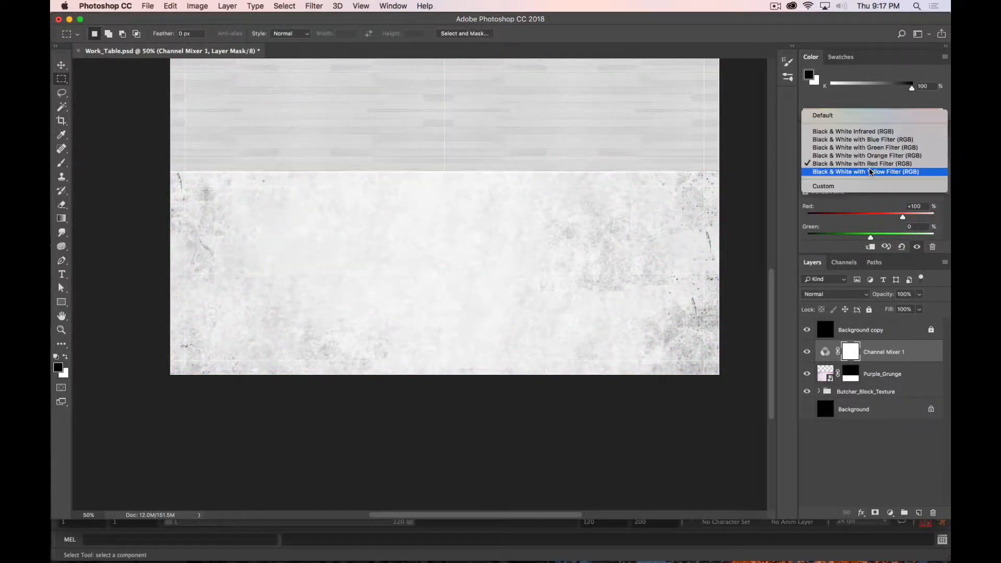
pyautogui.click(868, 140)
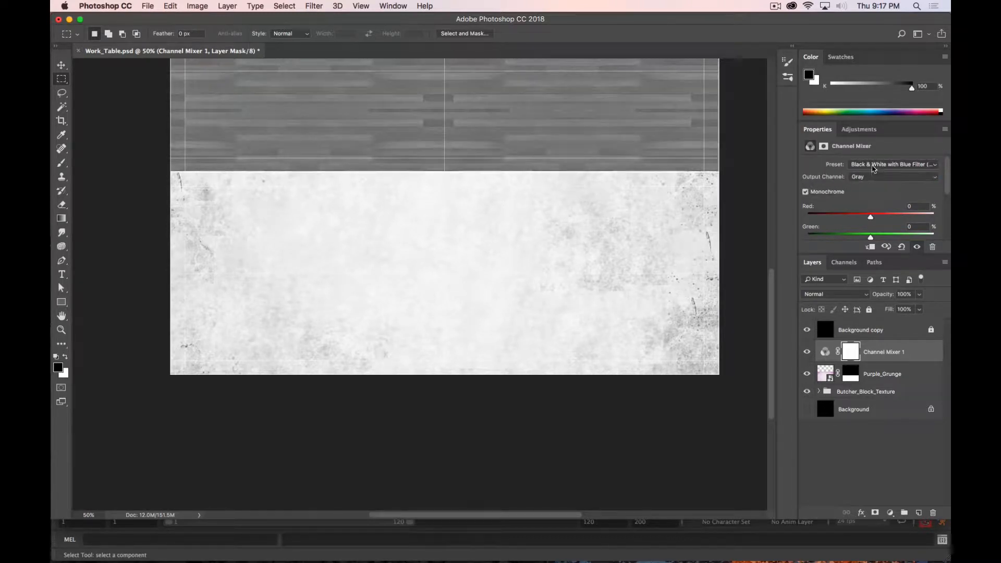
# Set the Channel Mixer preset to Black & White with Green Filter (RGB) and clip the adjustment to the Purple_Grunge layer
pyautogui.click(875, 165)
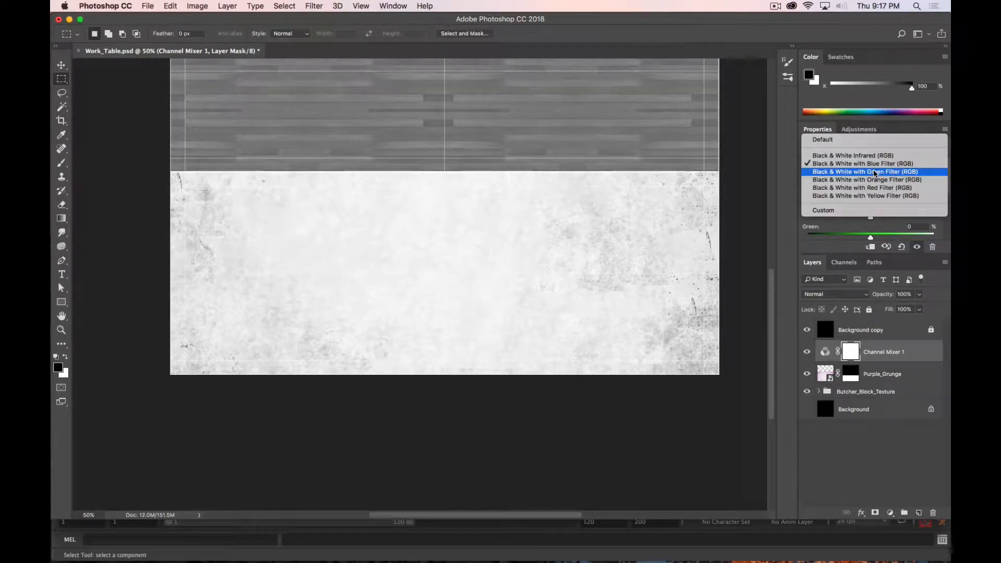
pyautogui.click(876, 171)
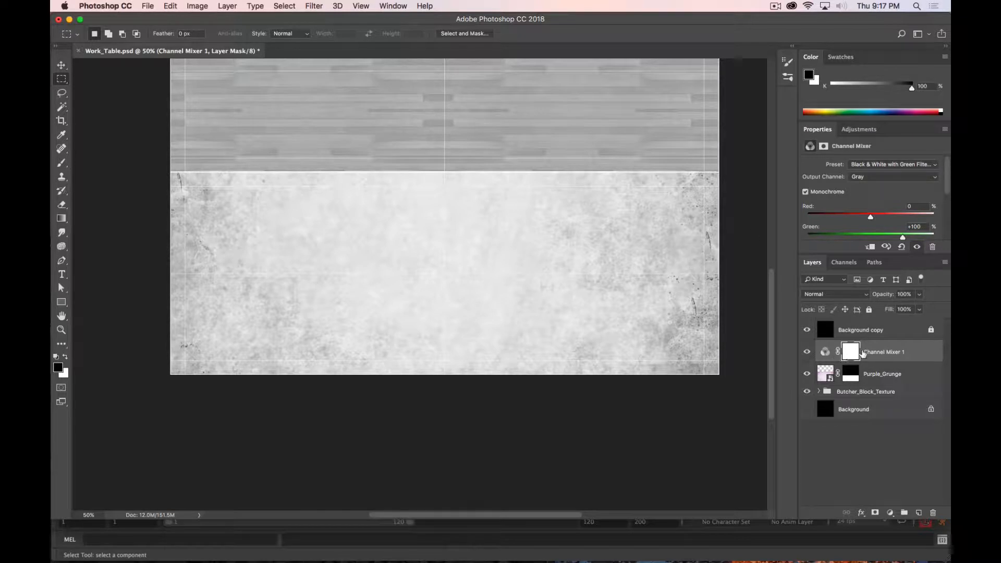
pyautogui.click(871, 247)
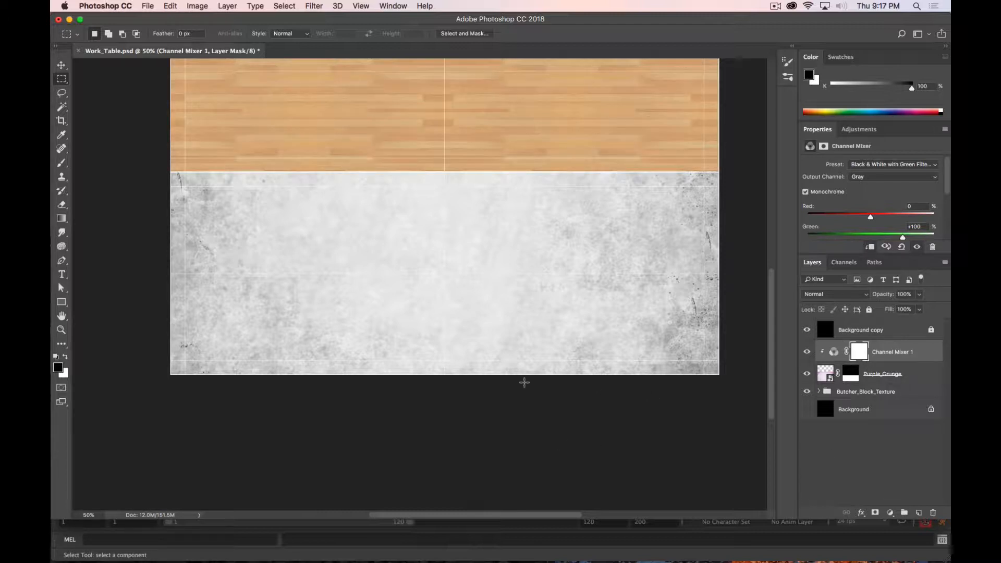
# Try the Overlay blend mode on the Purple_Grunge layer and set it to Multiply
pyautogui.scroll(2, 469, 292)
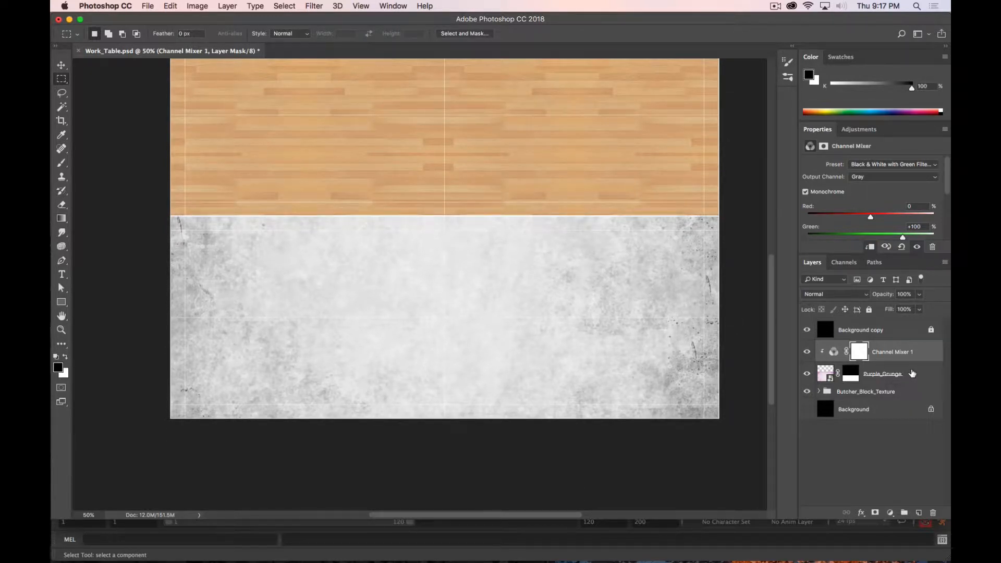
pyautogui.click(912, 373)
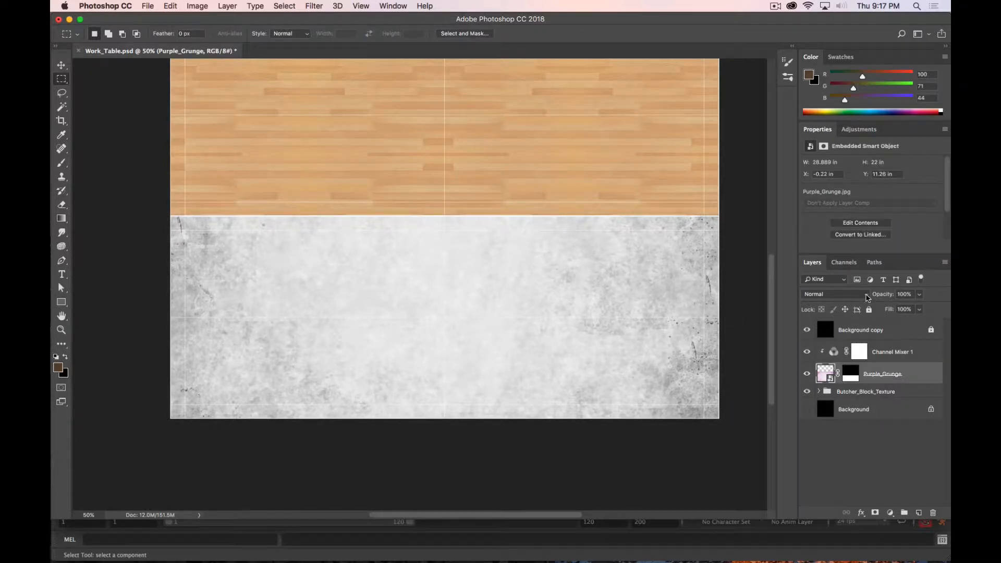
pyautogui.click(867, 295)
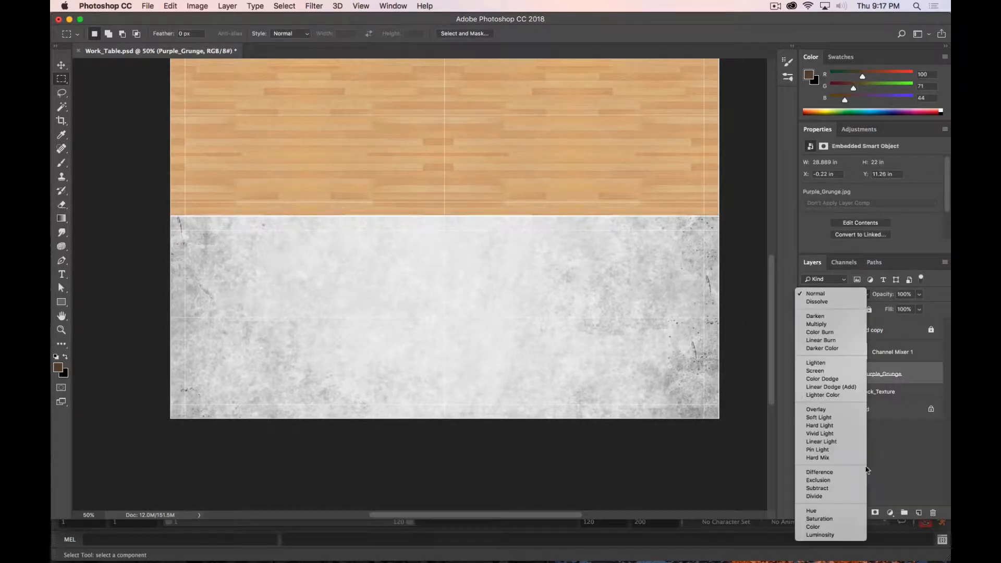
pyautogui.click(837, 410)
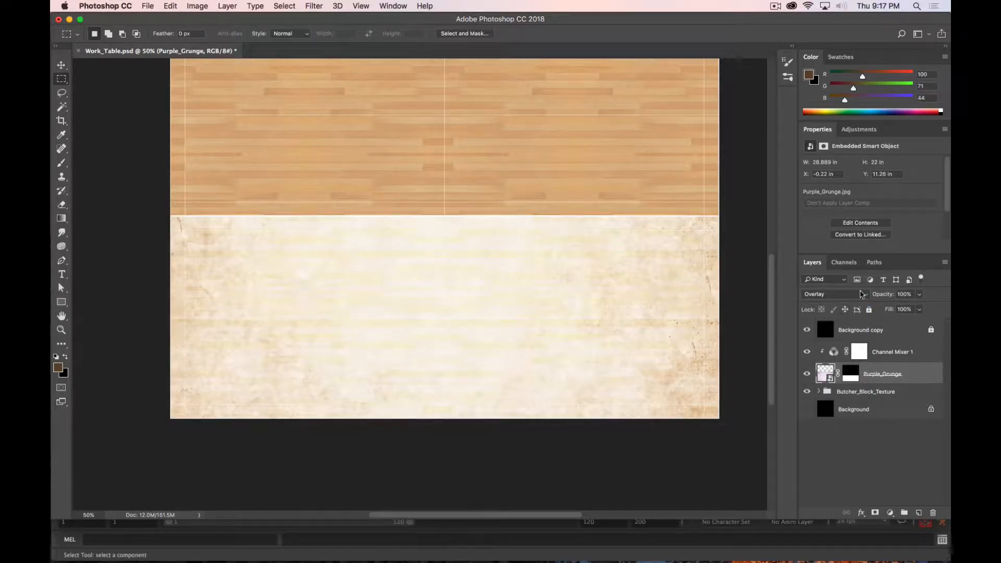
pyautogui.click(863, 295)
pyautogui.click(854, 208)
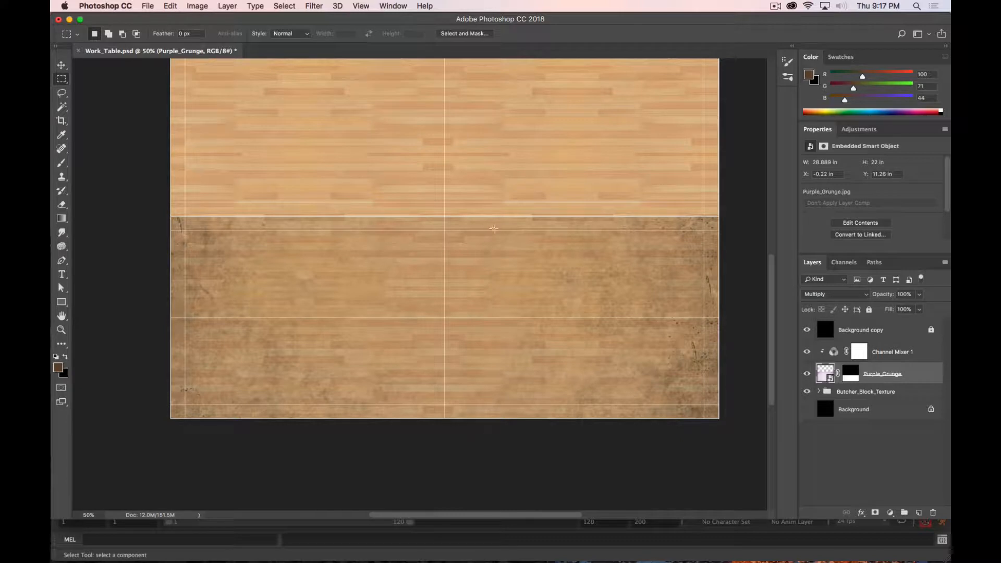
# Hide the Background copy layer containing the UV lines
pyautogui.press('super')
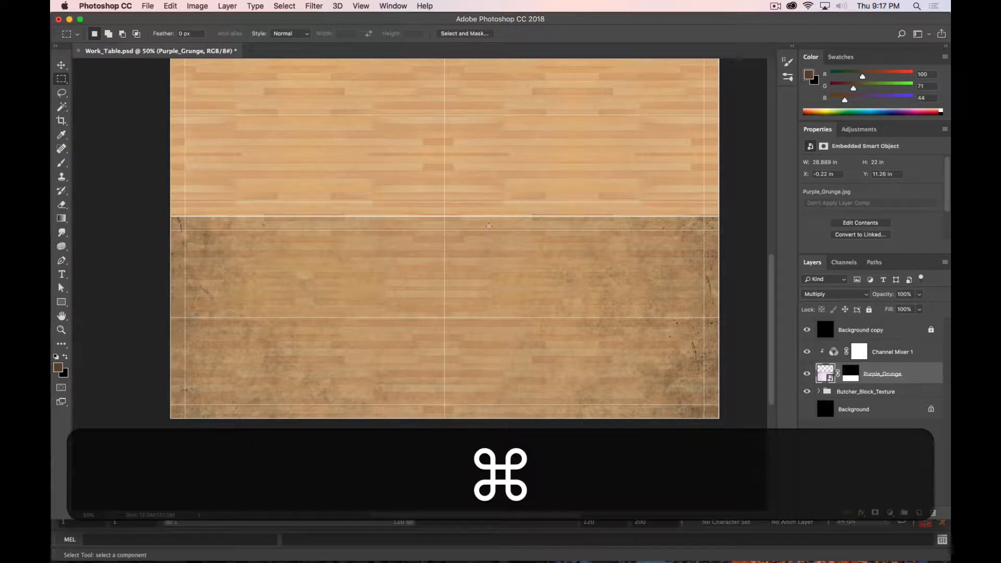
pyautogui.press('space')
pyautogui.moveTo(487, 273); pyautogui.dragTo(494, 370)
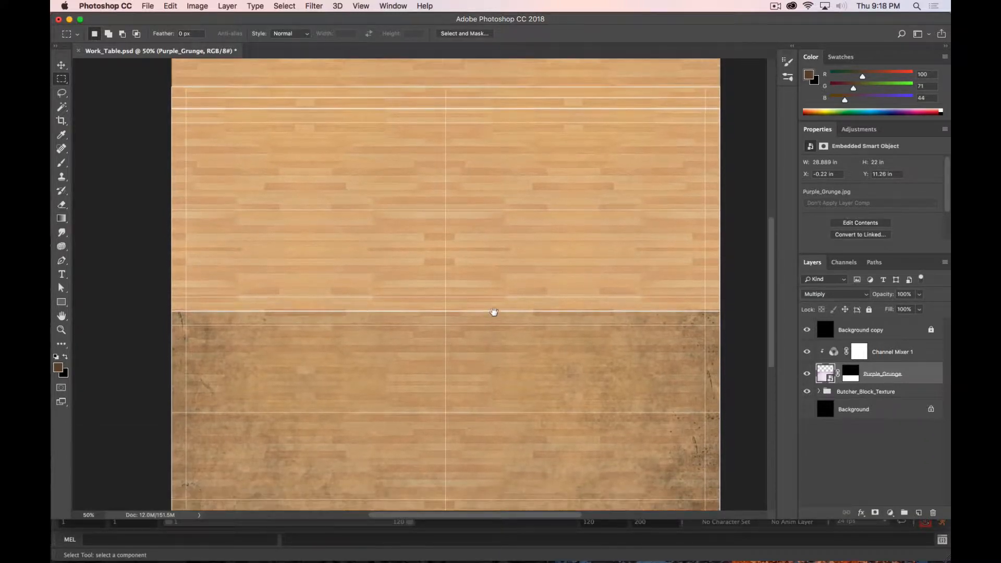
pyautogui.scroll(-3, 494, 312)
pyautogui.click(807, 330)
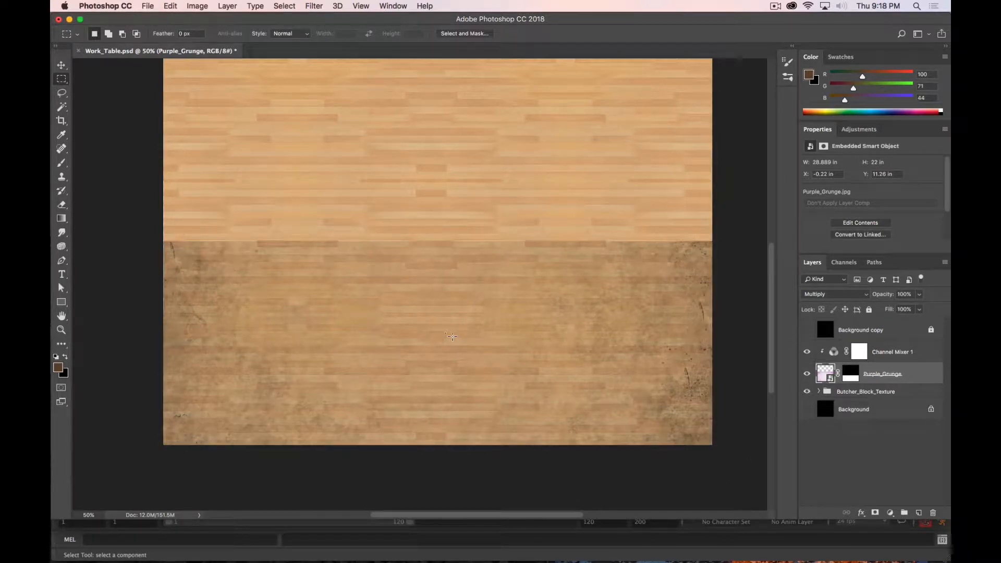
# Switch to Maya and return the table top mesh to Object Mode
pyautogui.press('super+Tab')
pyautogui.press('super+Tab')
pyautogui.press('super+Tab')
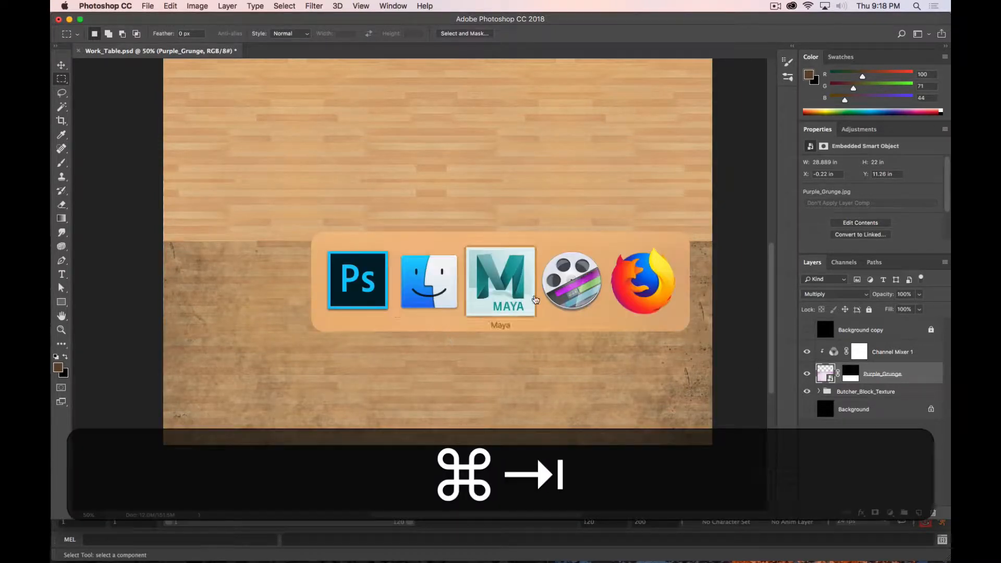
pyautogui.press('super+Tab')
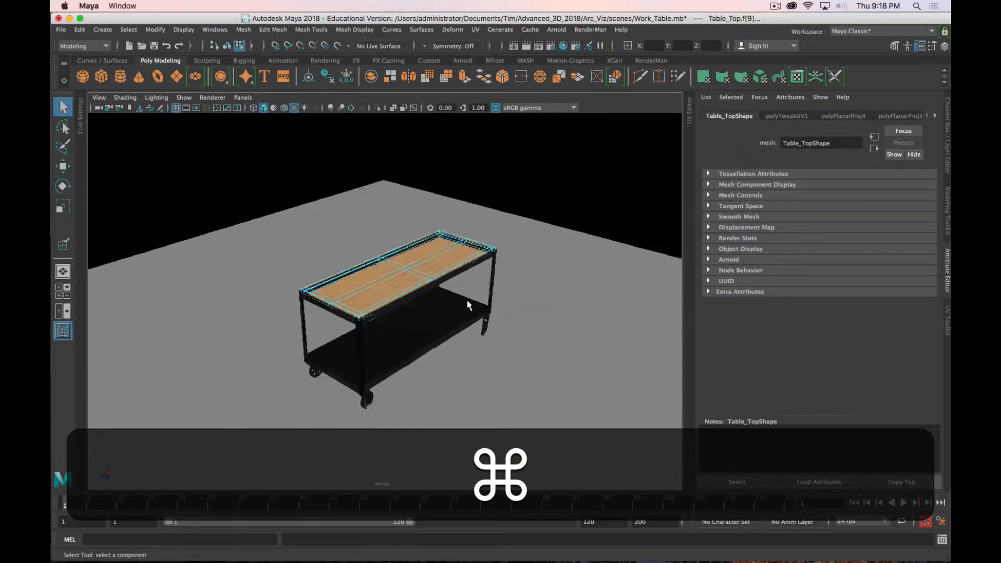
pyautogui.keyDown('alt'); pyautogui.moveTo(459, 319); pyautogui.dragTo(601, 102); pyautogui.keyUp('alt')
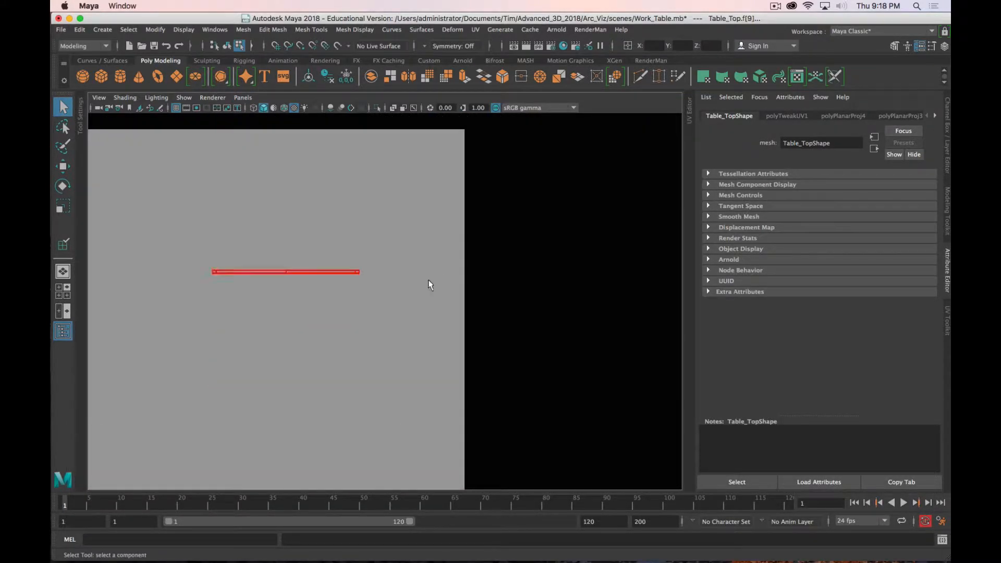
pyautogui.moveTo(342, 284); pyautogui.dragTo(394, 228, button='right')
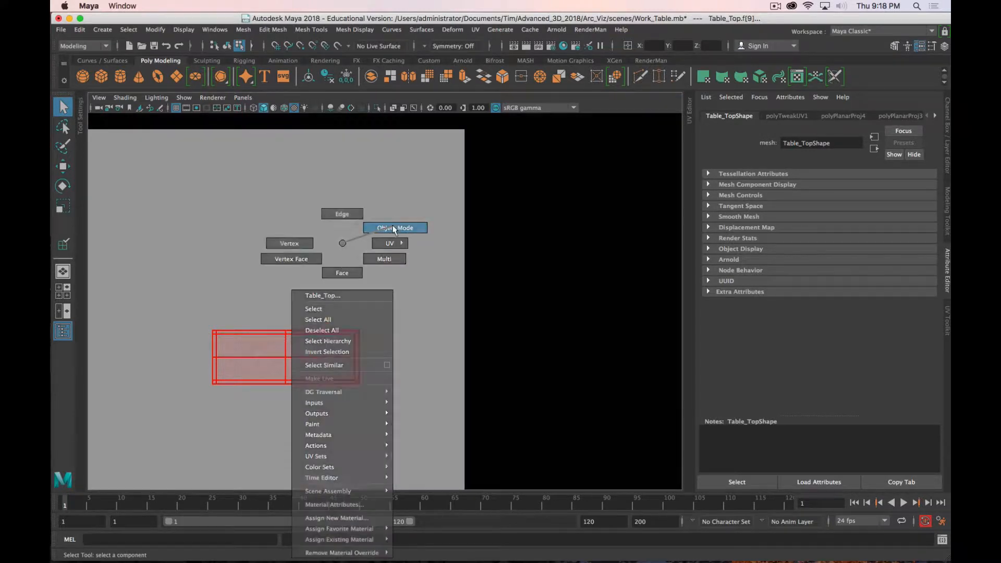
pyautogui.keyDown('alt'); pyautogui.moveTo(385, 316); pyautogui.dragTo(380, 307); pyautogui.keyUp('alt')
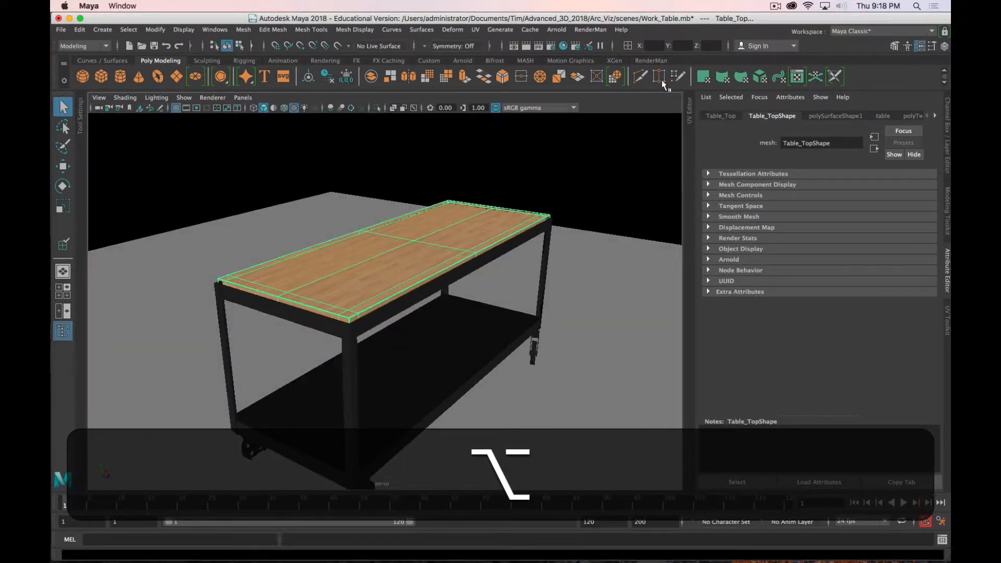
# Render the table from the perspective view in the Arnold RenderView and move its window aside
pyautogui.click(463, 60)
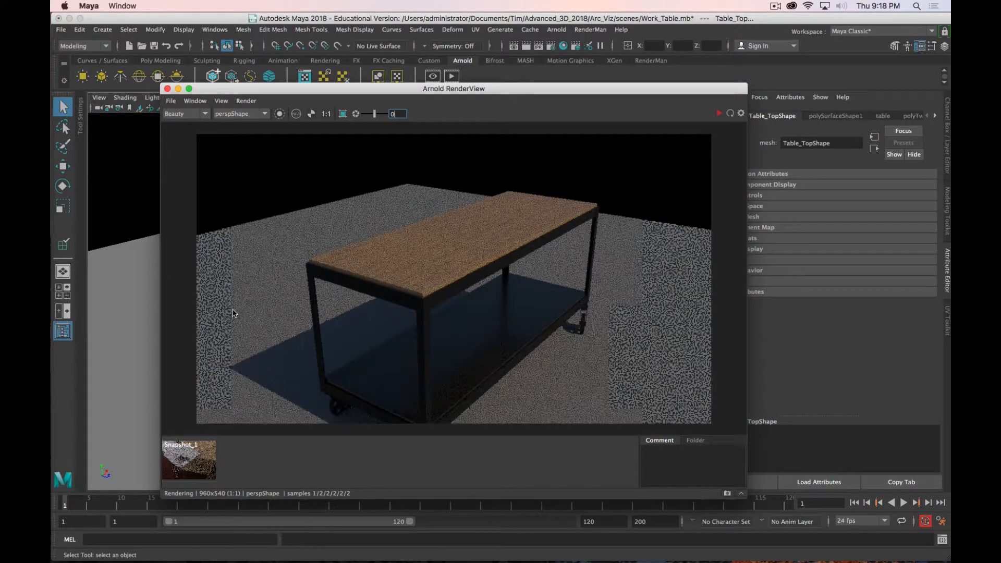
pyautogui.moveTo(371, 89); pyautogui.dragTo(630, 78)
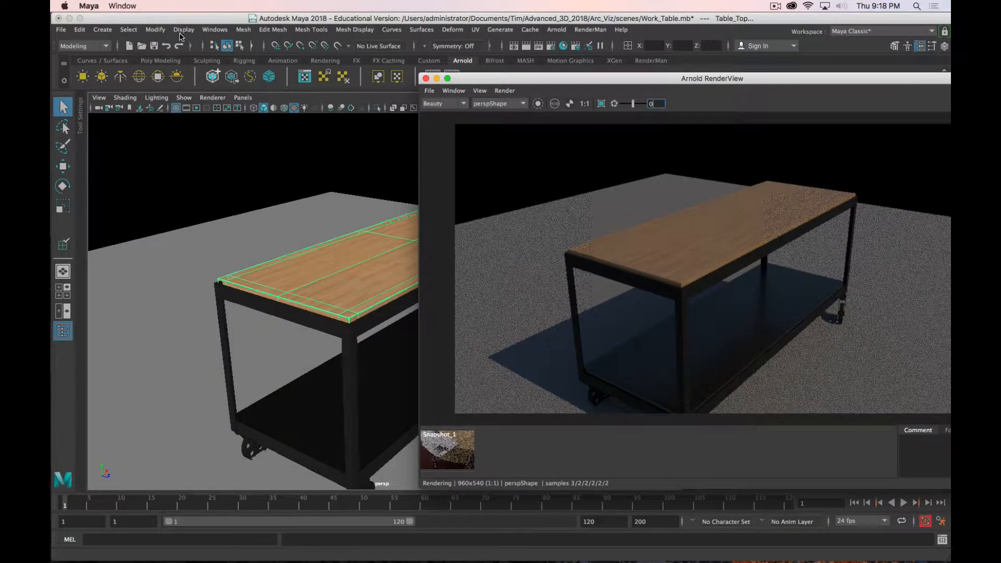
# Create a new standard camera and close the Arnold RenderView
pyautogui.click(103, 30)
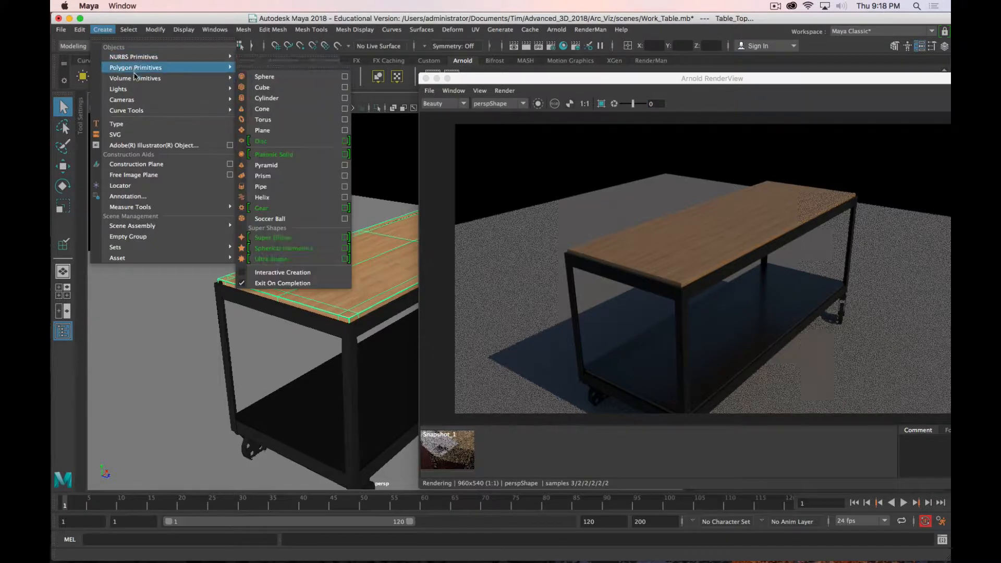
pyautogui.moveTo(140, 102)
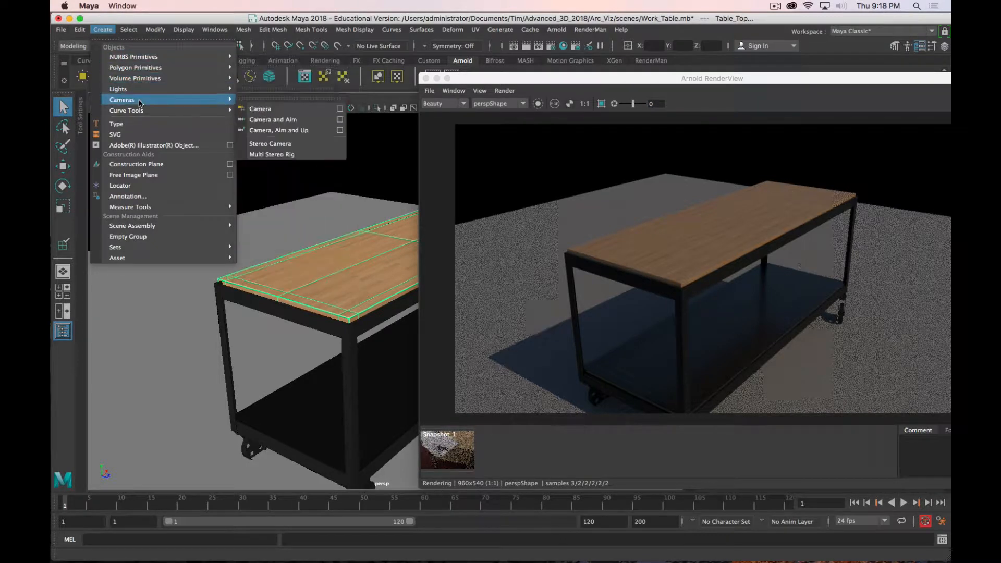
pyautogui.click(253, 109)
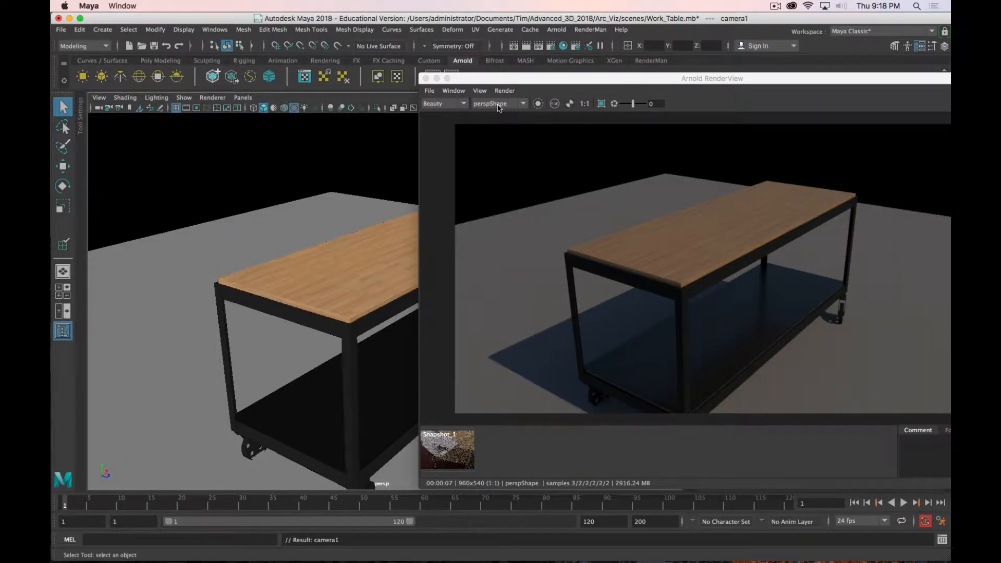
pyautogui.click(523, 103)
pyautogui.moveTo(531, 82); pyautogui.dragTo(524, 81)
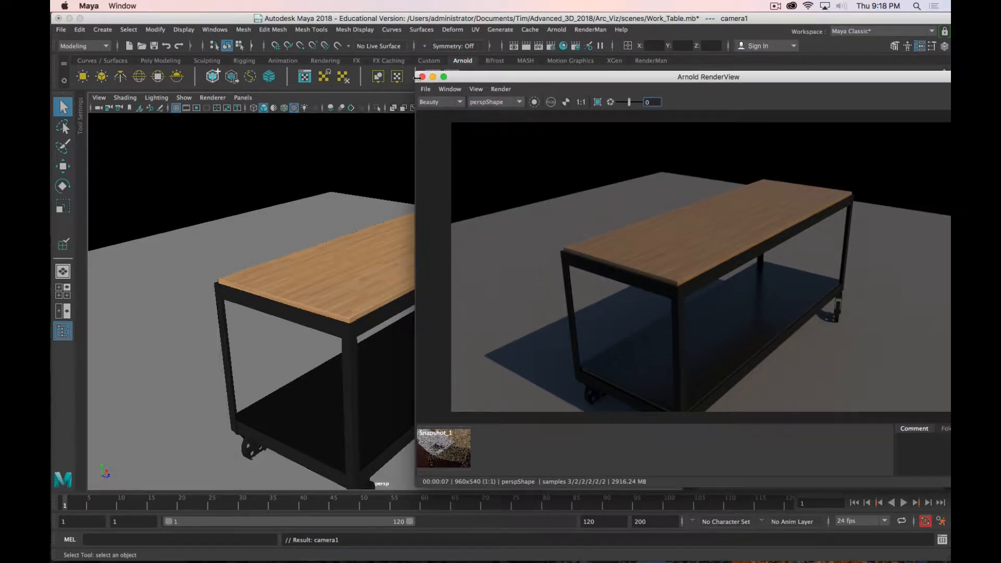
pyautogui.click(419, 78)
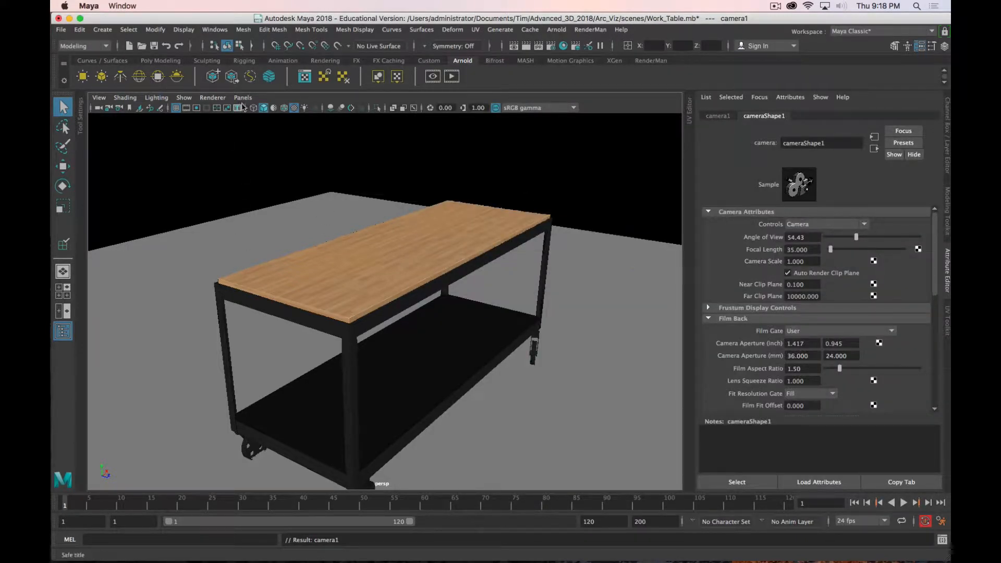
# Look through camera1 in the viewport and frame a corner view of the work table
pyautogui.click(244, 99)
pyautogui.moveTo(250, 109)
pyautogui.click(373, 108)
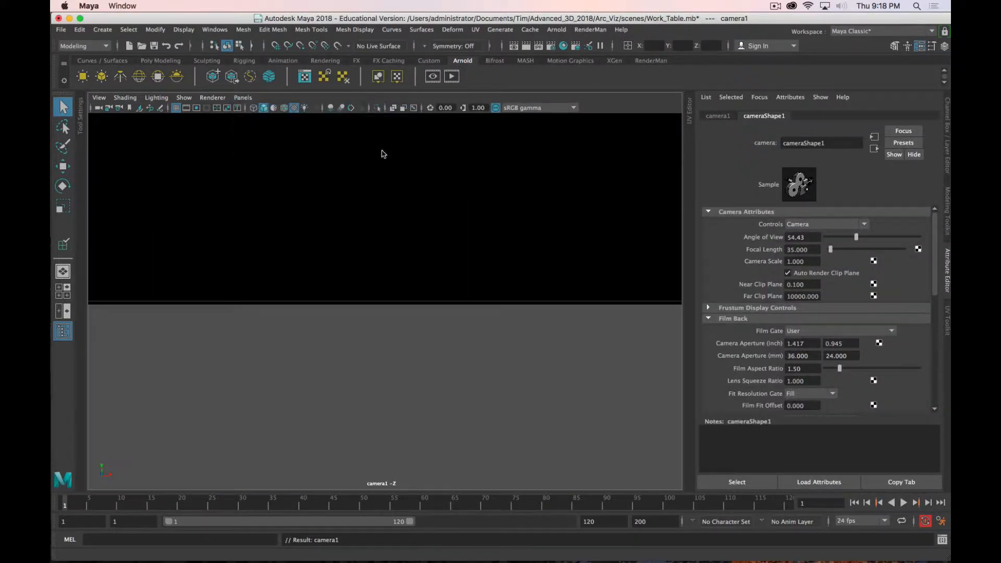
pyautogui.keyDown('alt'); pyautogui.moveTo(384, 284); pyautogui.dragTo(393, 242, button='right'); pyautogui.keyUp('alt')
pyautogui.keyDown('alt'); pyautogui.moveTo(393, 242); pyautogui.dragTo(446, 251); pyautogui.keyUp('alt')
# Reopen the Arnold RenderView and set its render camera to cameraShape1
pyautogui.click(452, 76)
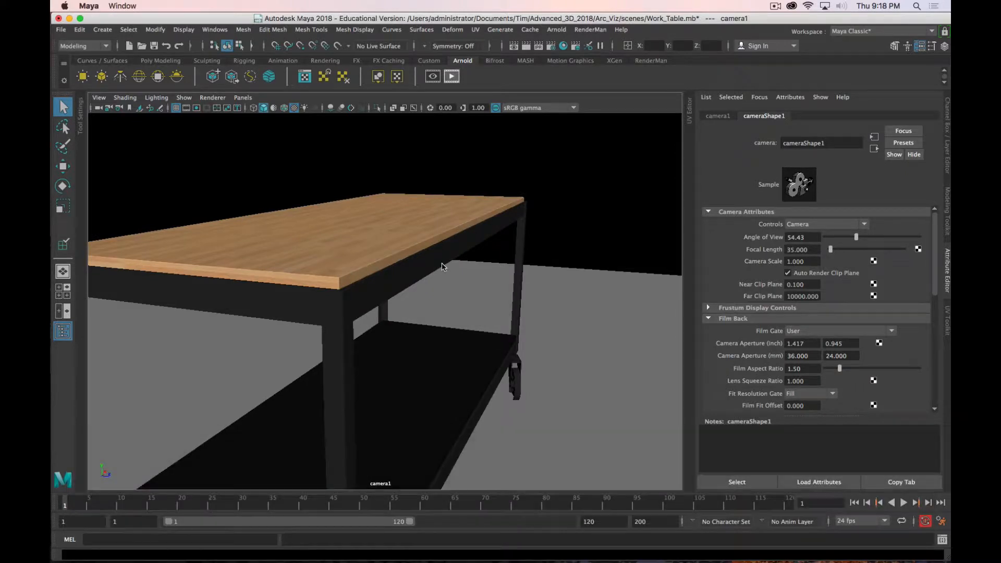
pyautogui.click(446, 102)
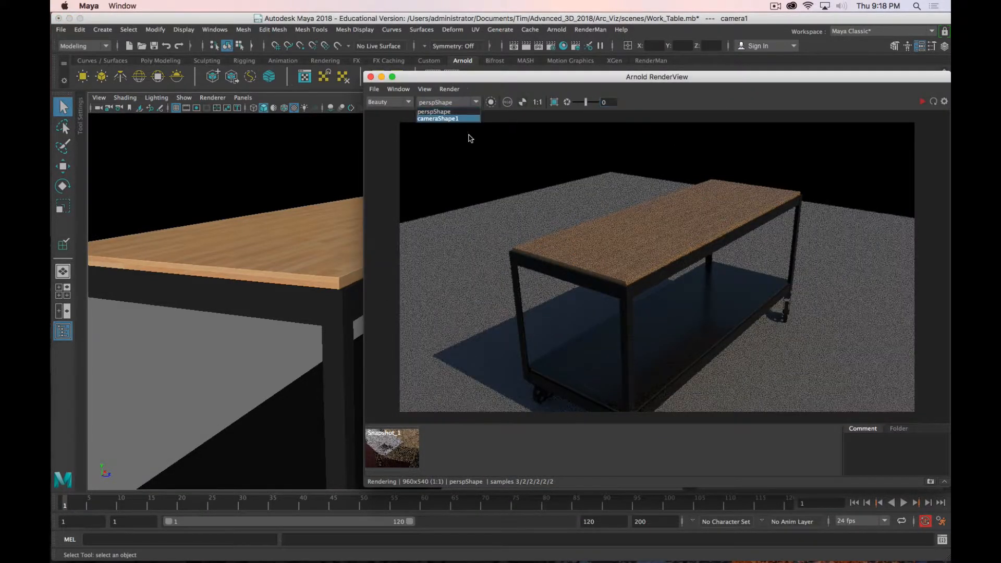
pyautogui.click(449, 119)
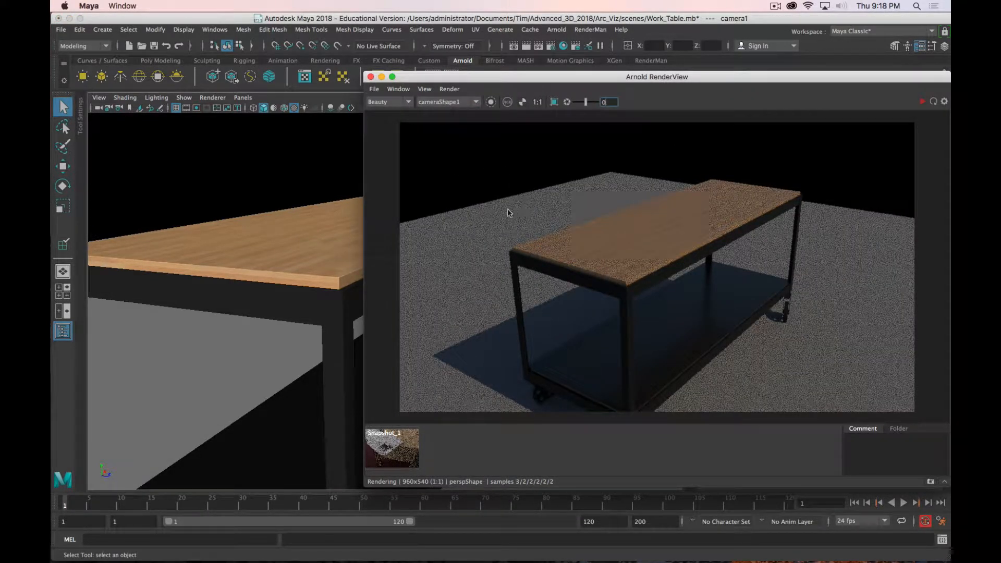
# Delete the stored render snapshot and refresh the render from the new camera
pyautogui.click(393, 452)
pyautogui.press('BackSpace')
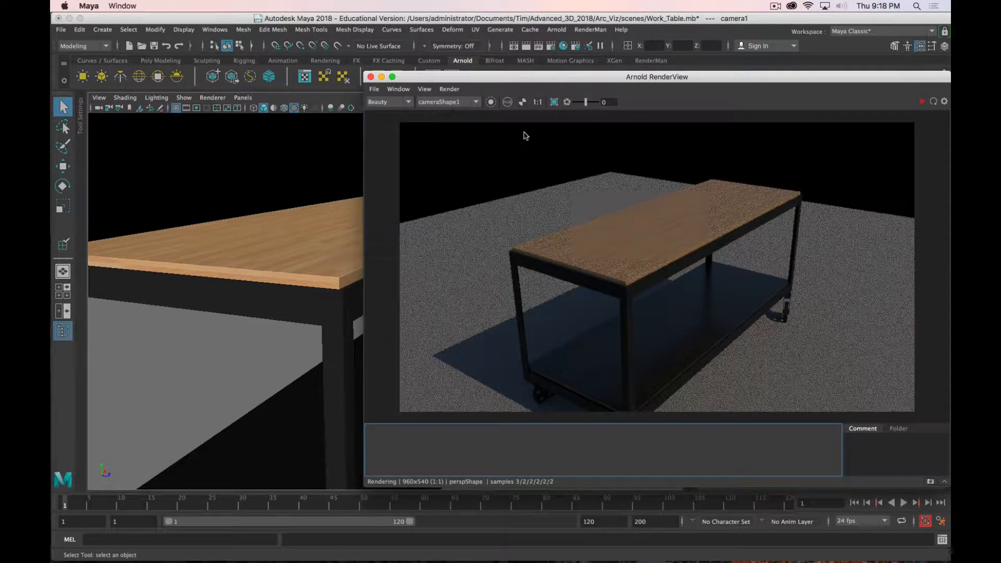
pyautogui.click(933, 101)
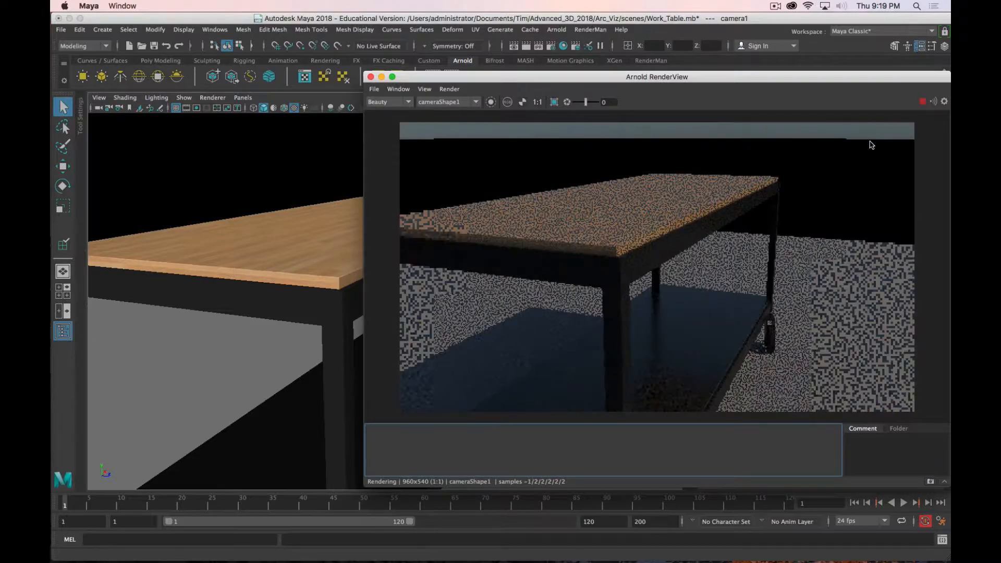
# Reposition camera1 to an angled view from above that shows the table top along its length
pyautogui.keyDown('alt'); pyautogui.moveTo(289, 243); pyautogui.dragTo(264, 293); pyautogui.keyUp('alt')
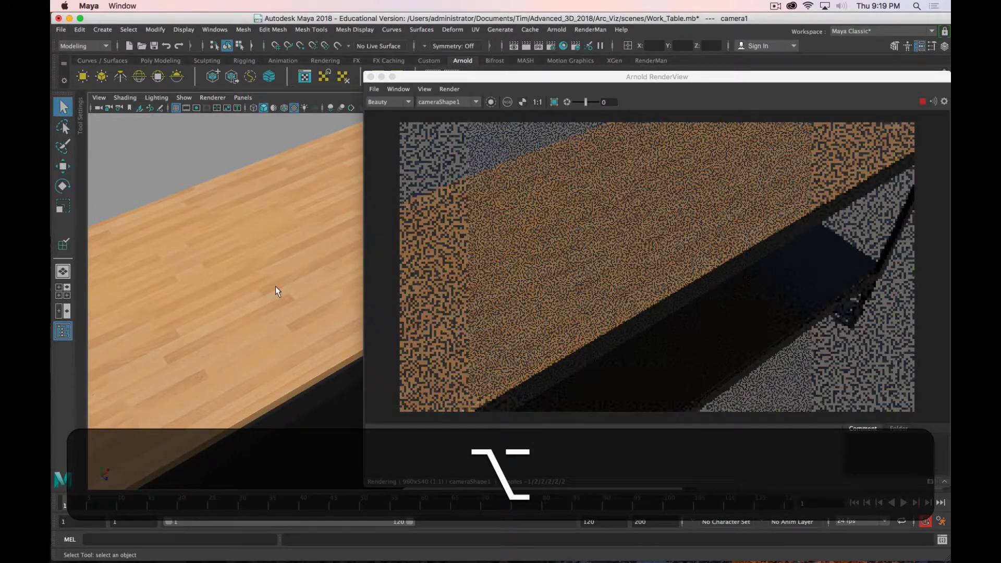
pyautogui.keyDown('alt'); pyautogui.moveTo(286, 329); pyautogui.dragTo(297, 288); pyautogui.keyUp('alt')
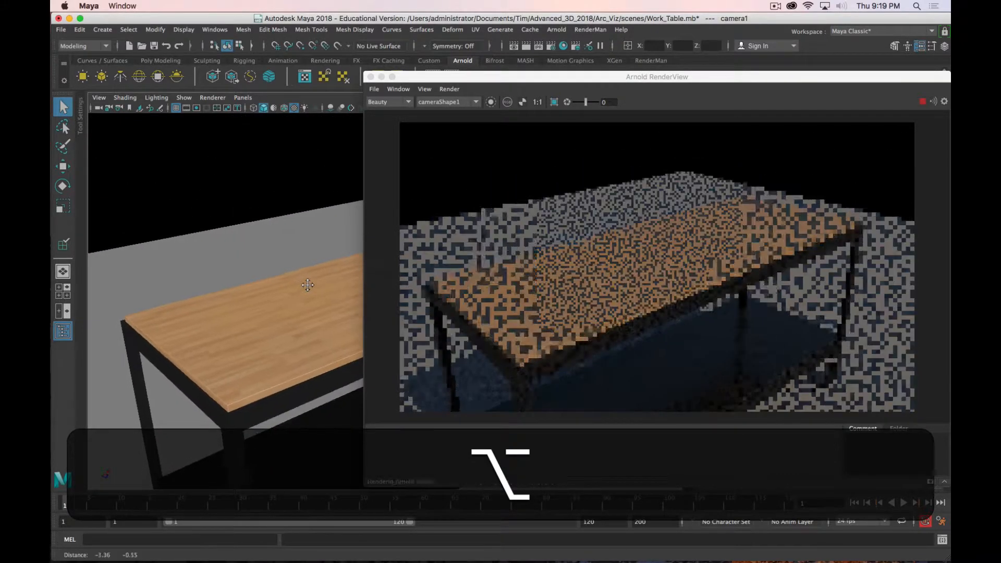
pyautogui.keyDown('alt'); pyautogui.moveTo(308, 286); pyautogui.dragTo(314, 282, button='middle'); pyautogui.keyUp('alt')
pyautogui.keyDown('alt'); pyautogui.moveTo(297, 330); pyautogui.dragTo(393, 328); pyautogui.keyUp('alt')
pyautogui.keyDown('alt'); pyautogui.moveTo(344, 267); pyautogui.dragTo(226, 264, button='middle'); pyautogui.keyUp('alt')
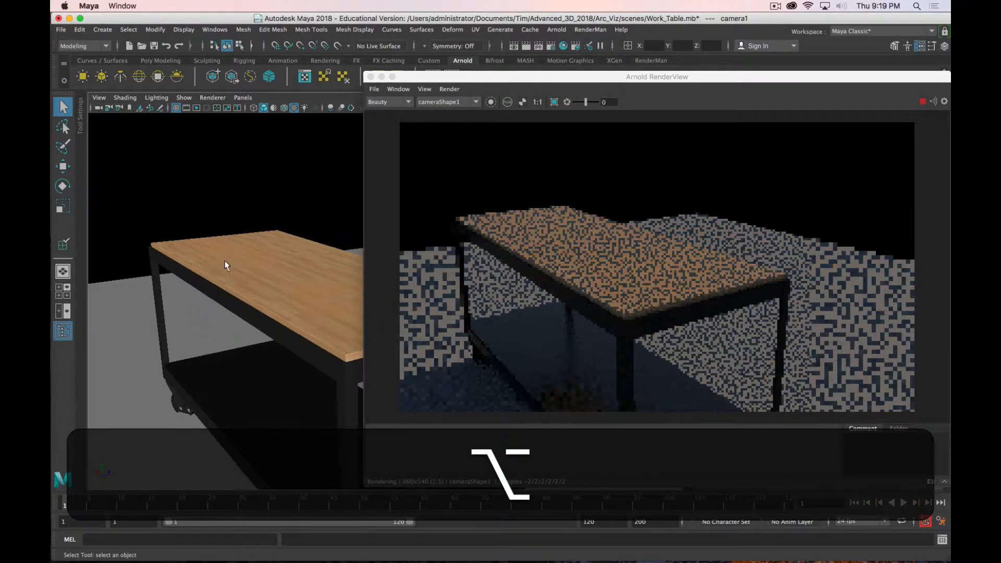
pyautogui.keyDown('alt'); pyautogui.moveTo(226, 264); pyautogui.dragTo(233, 322, button='right'); pyautogui.keyUp('alt')
pyautogui.keyDown('alt'); pyautogui.moveTo(232, 321); pyautogui.dragTo(317, 329); pyautogui.keyUp('alt')
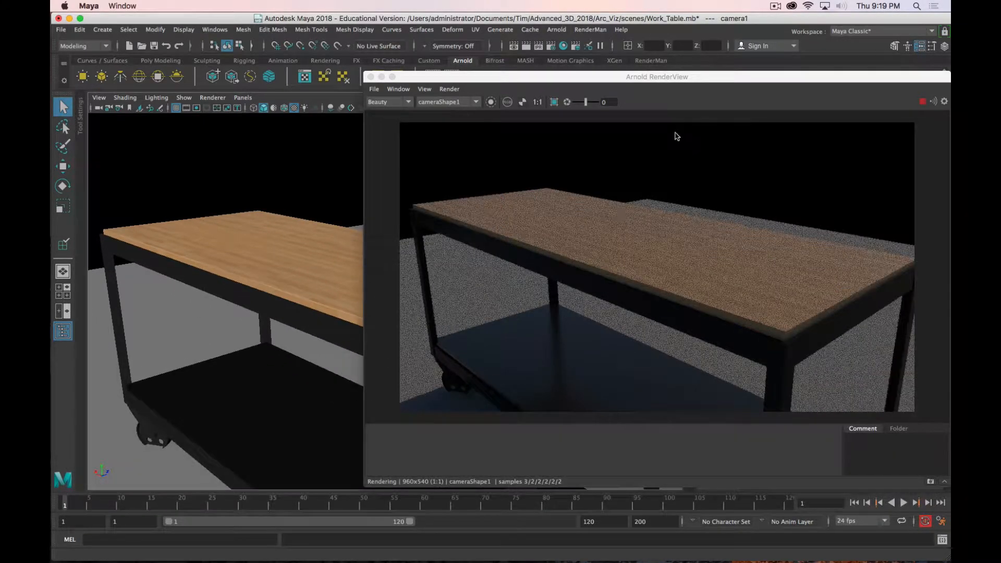
pyautogui.keyDown('alt'); pyautogui.moveTo(300, 273); pyautogui.dragTo(292, 268); pyautogui.keyUp('alt')
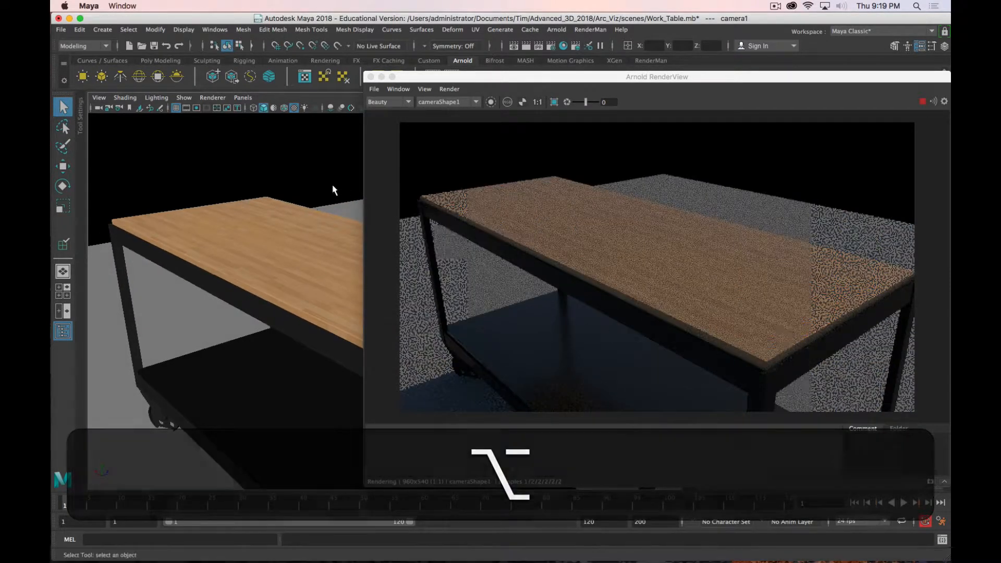
# Switch the viewport to the persp camera and store a snapshot of the finished Arnold render
pyautogui.click(243, 98)
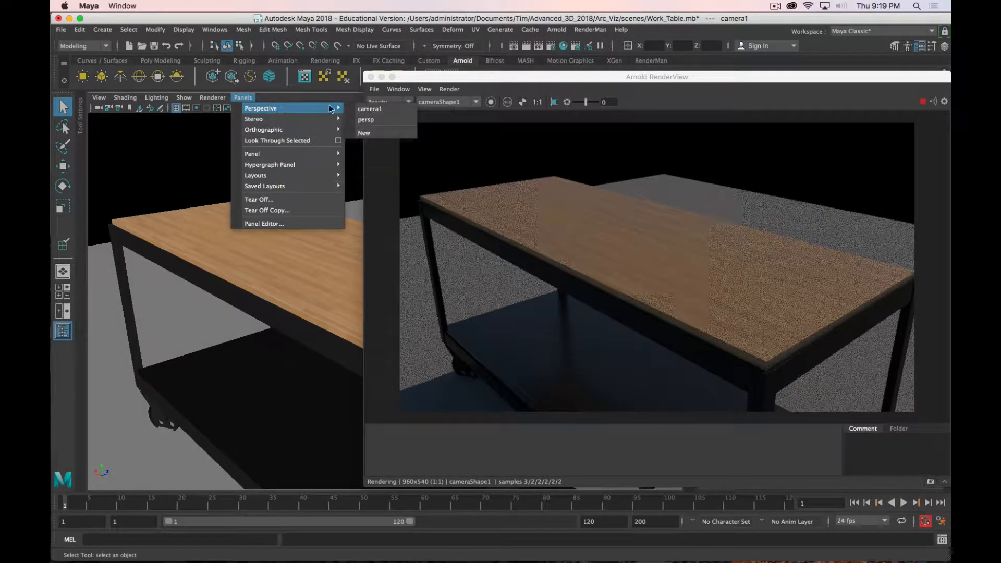
pyautogui.click(371, 112)
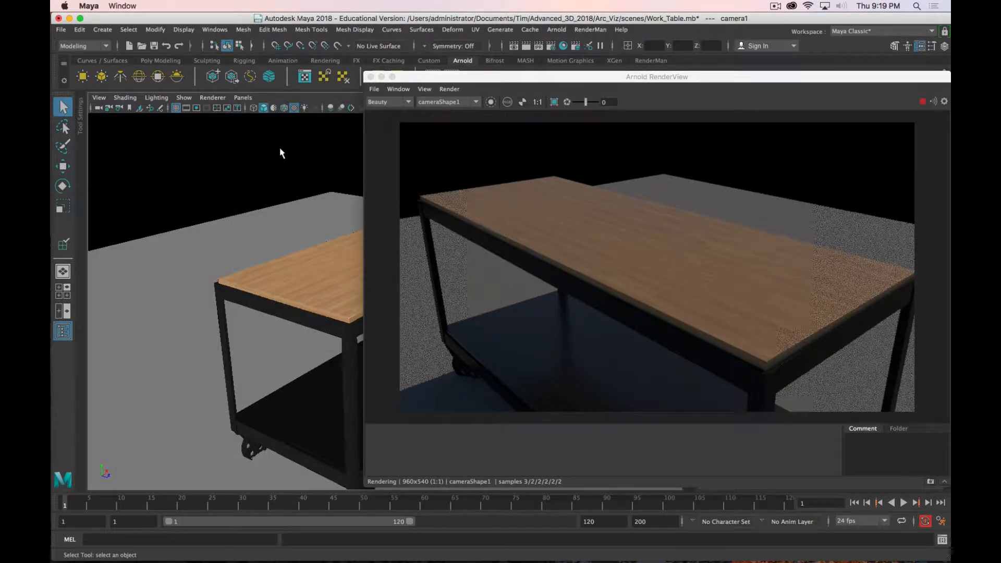
pyautogui.moveTo(719, 82); pyautogui.dragTo(717, 61)
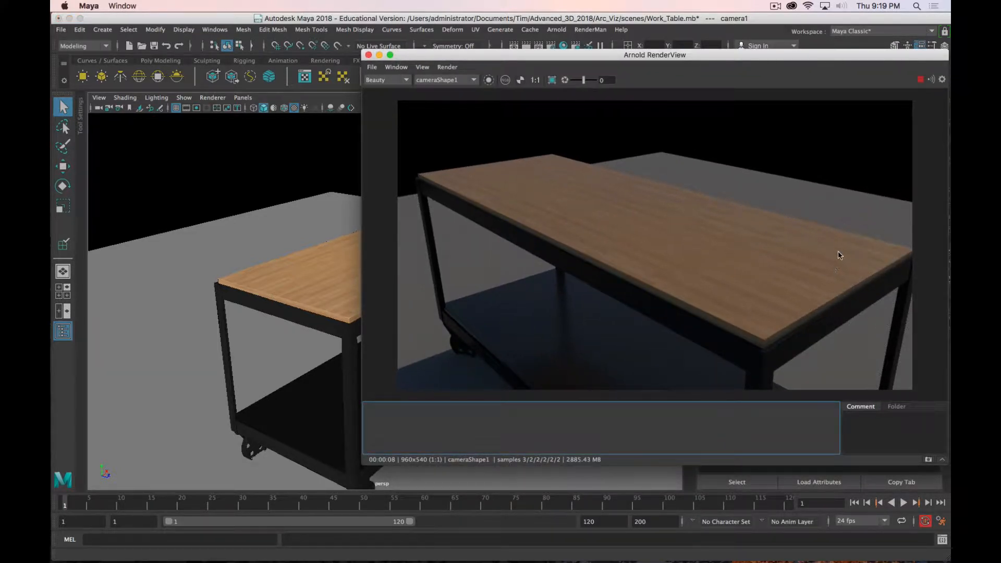
pyautogui.click(929, 460)
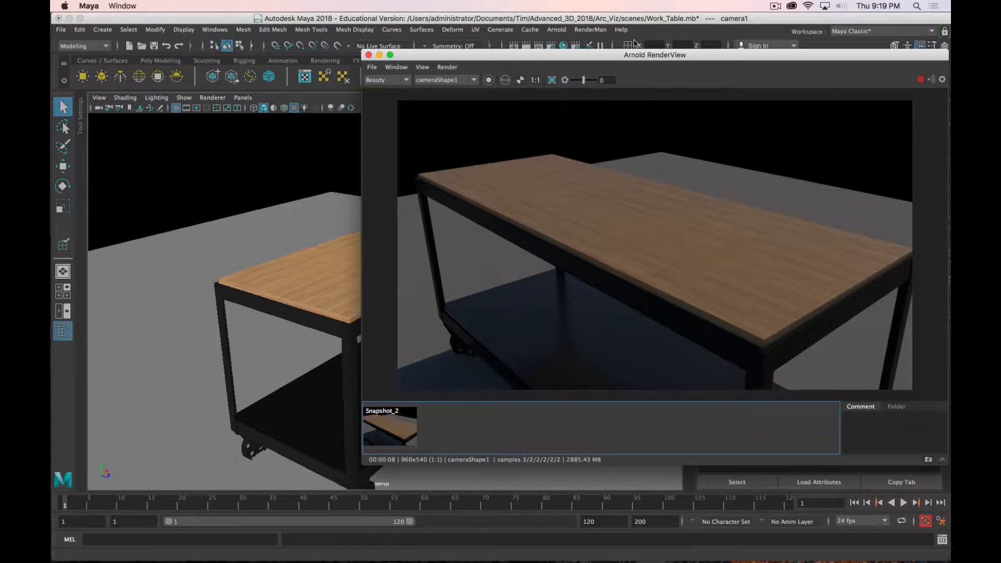
# Shift the render window to uncover the viewport and select the table top
pyautogui.moveTo(629, 56); pyautogui.dragTo(600, 106)
pyautogui.click(284, 282)
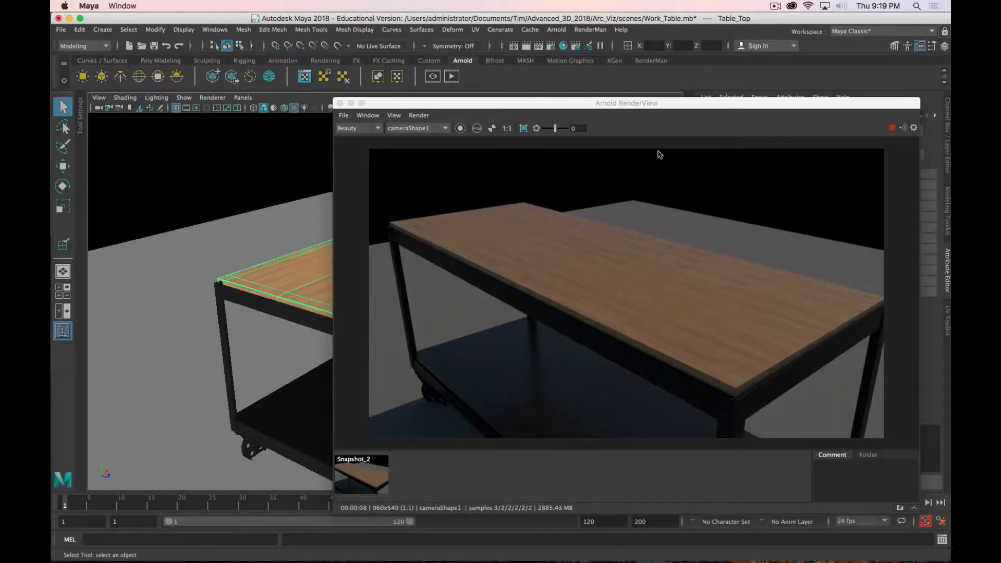
pyautogui.moveTo(664, 102); pyautogui.dragTo(676, 122)
# Switch to Photoshop and export the grunge texture for web as PNG-24, replacing Couch_Color.png in Couch_Textures
pyautogui.press('super+Tab')
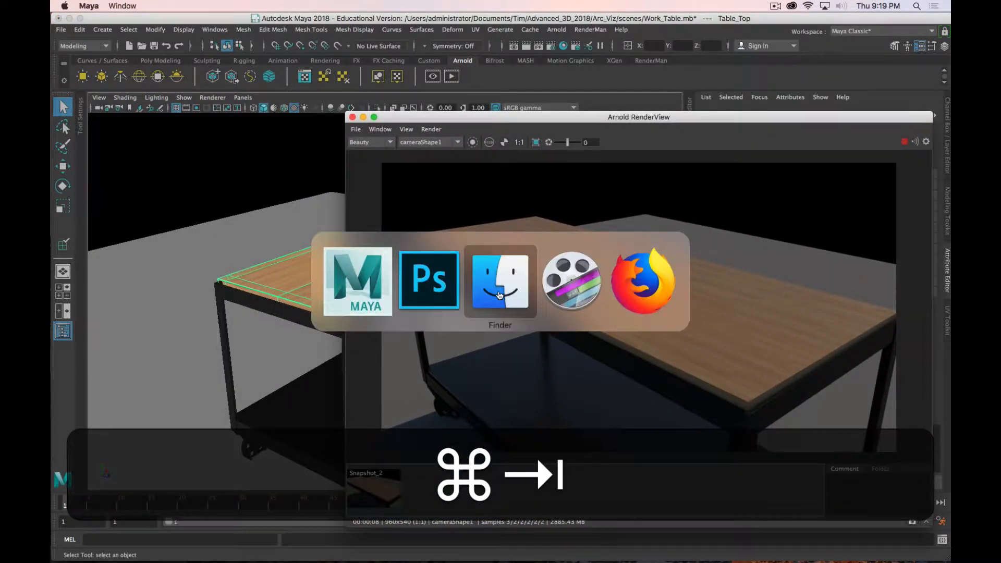
pyautogui.keyDown('super'); pyautogui.click(445, 285); pyautogui.keyUp('super')
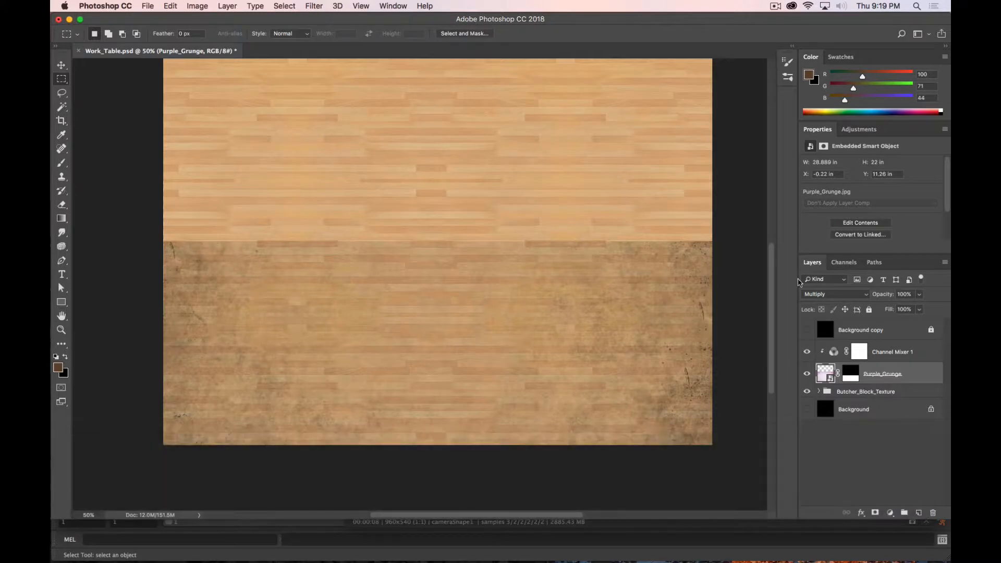
pyautogui.press('alt+shift+super+s')
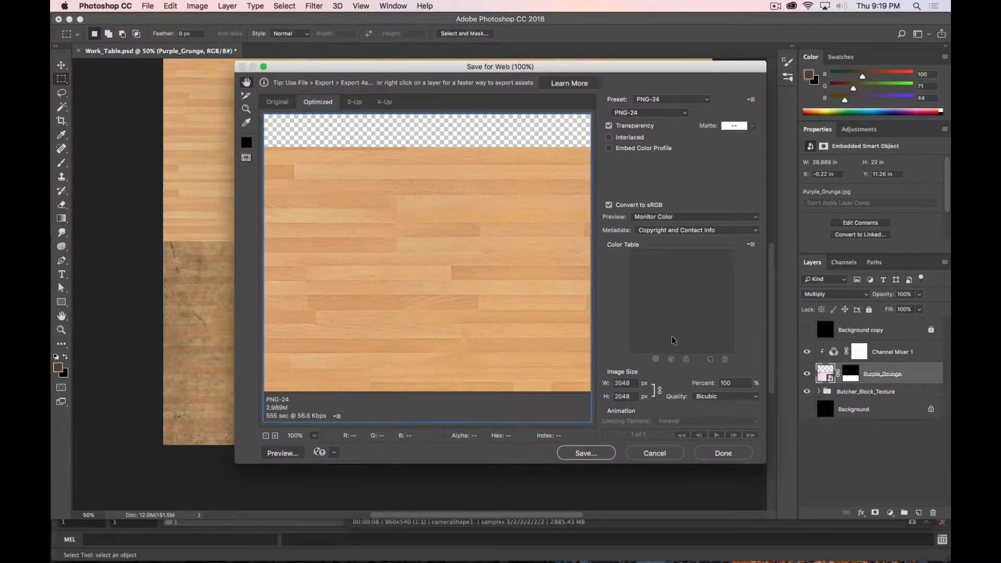
pyautogui.click(587, 454)
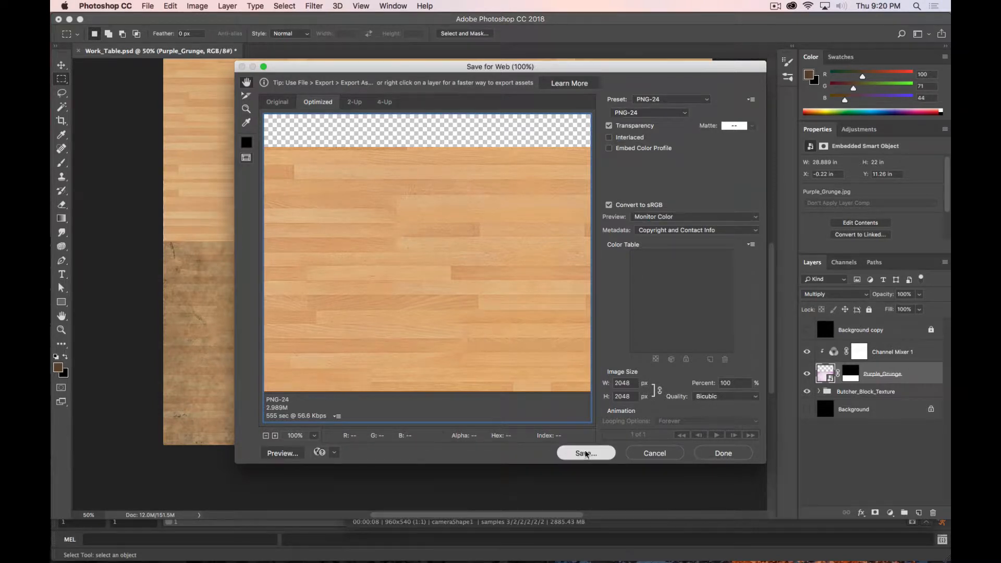
pyautogui.click(396, 122)
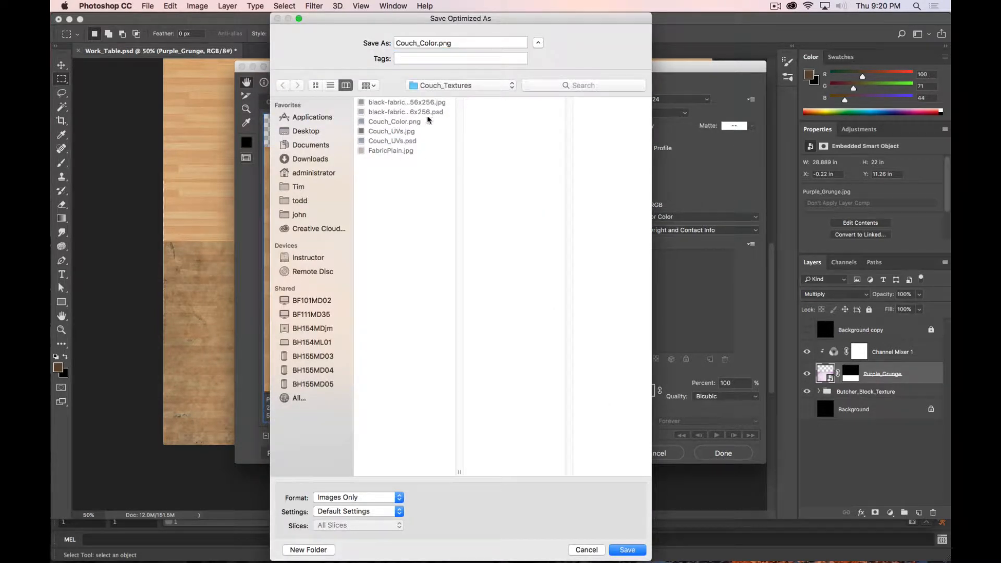
pyautogui.click(628, 550)
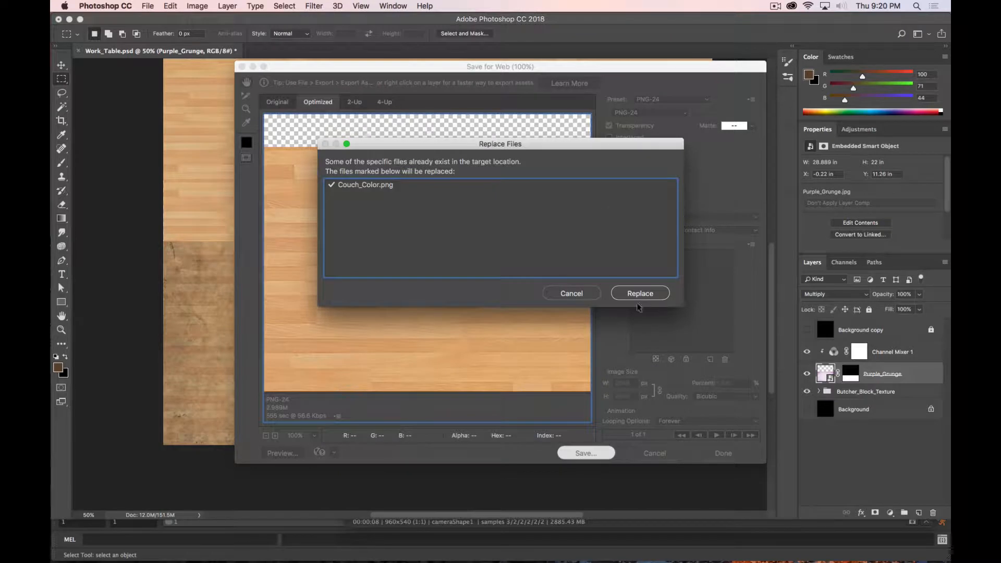
pyautogui.click(640, 292)
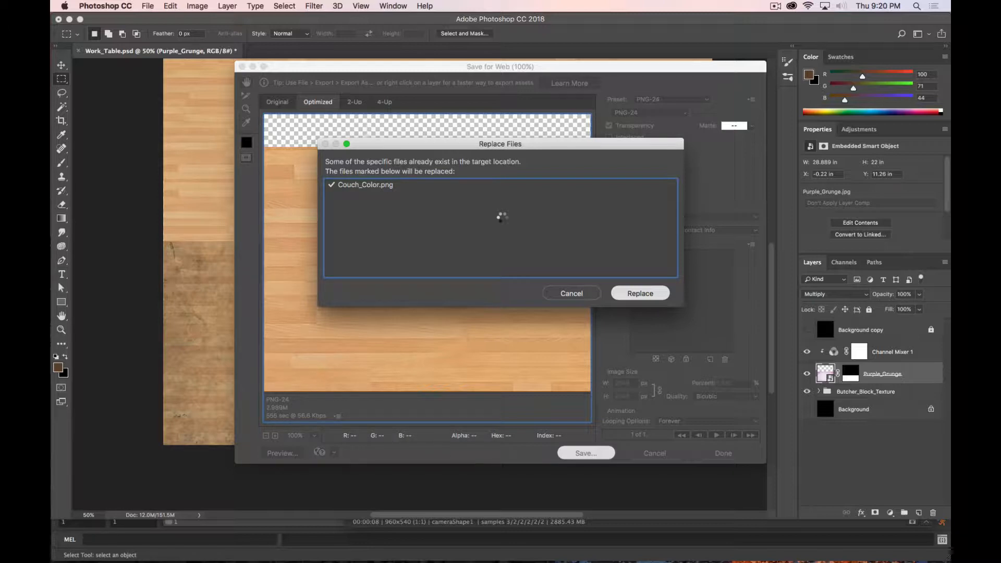
# Switch to Maya, stop the Arnold render and open the Hypershade
pyautogui.press('super+Tab')
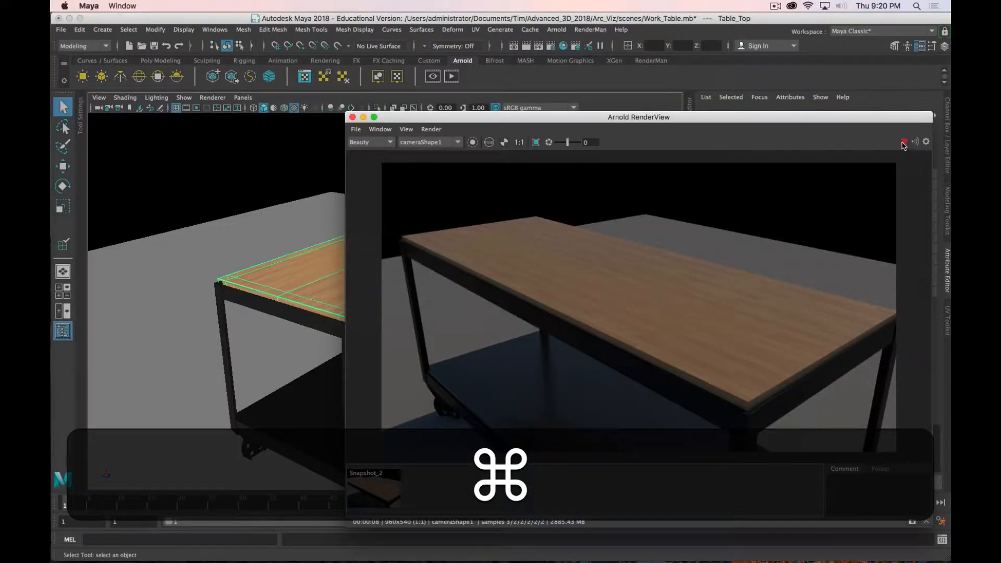
pyautogui.click(904, 143)
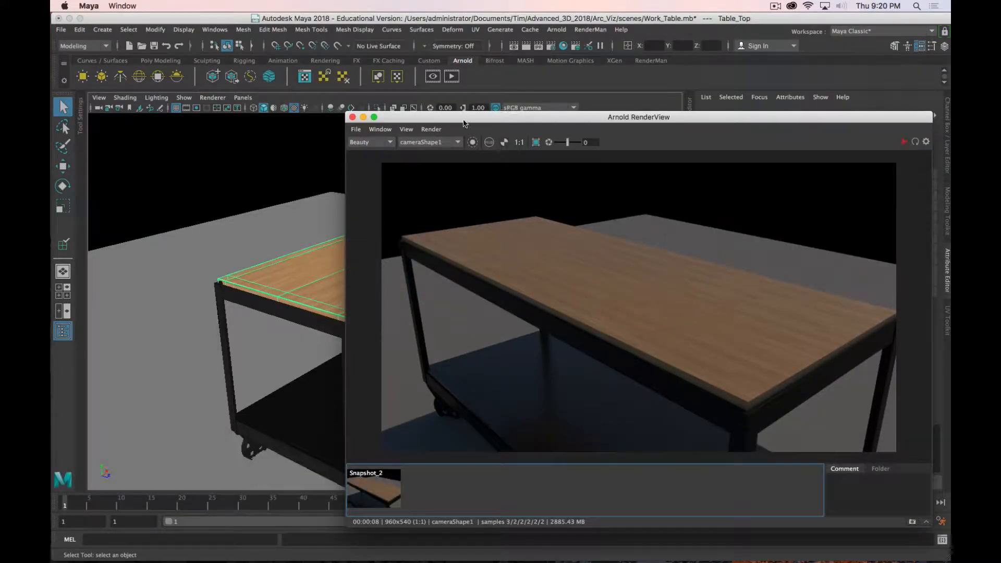
pyautogui.click(569, 46)
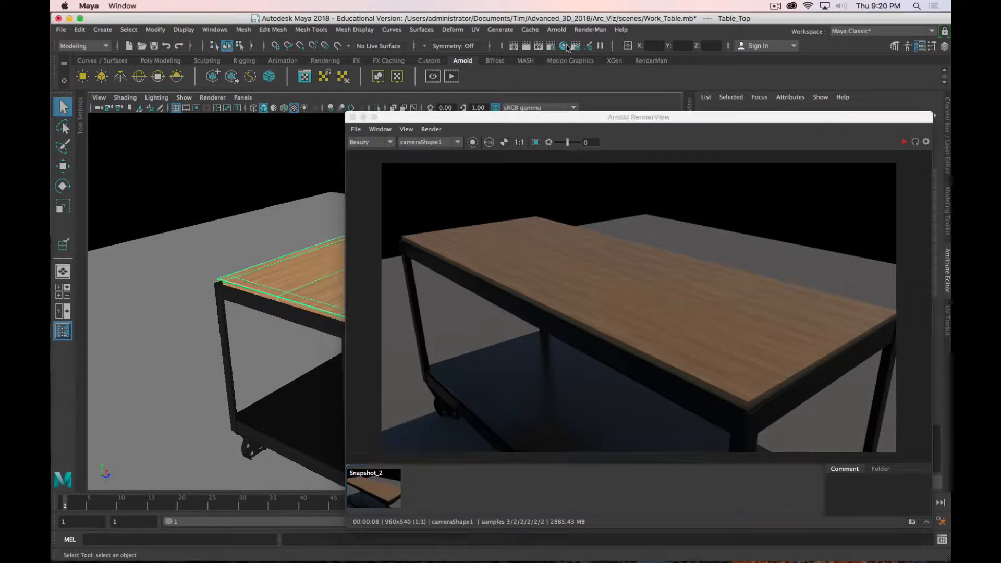
pyautogui.click(562, 44)
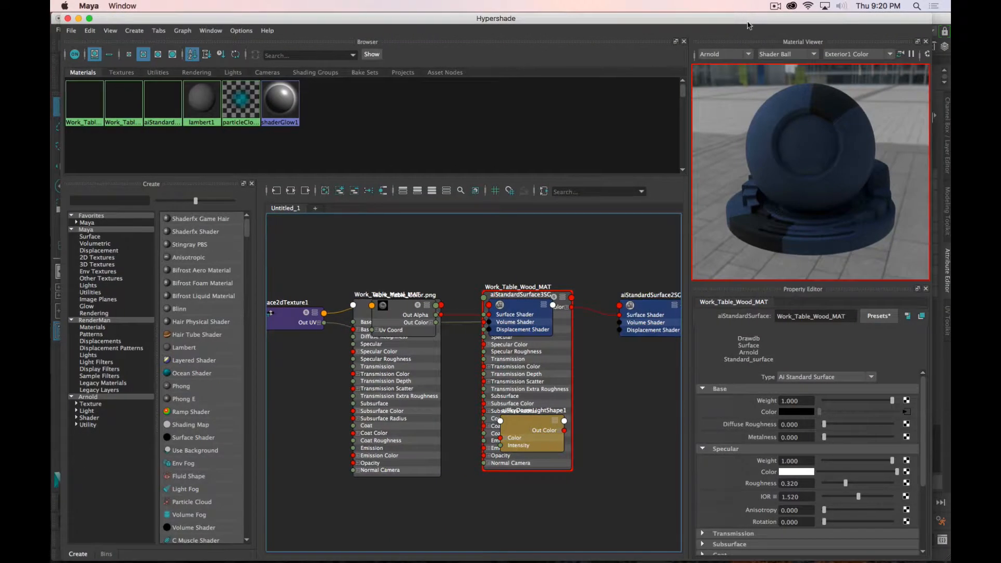
# Reload Work_Table_Color.png from Work_Table_Textures as the base color texture of Work_Table_Wood_MAT
pyautogui.click(905, 414)
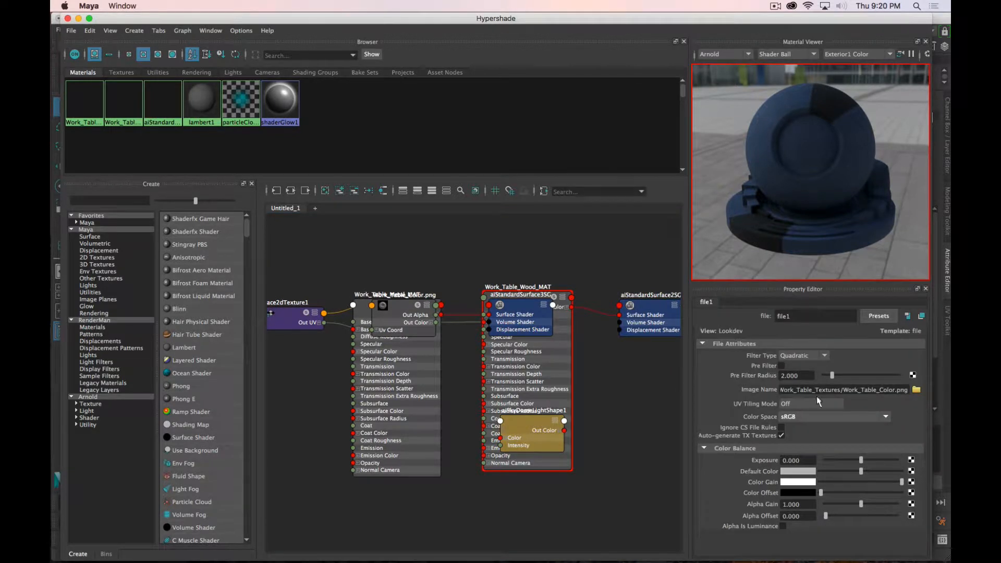
pyautogui.click(124, 112)
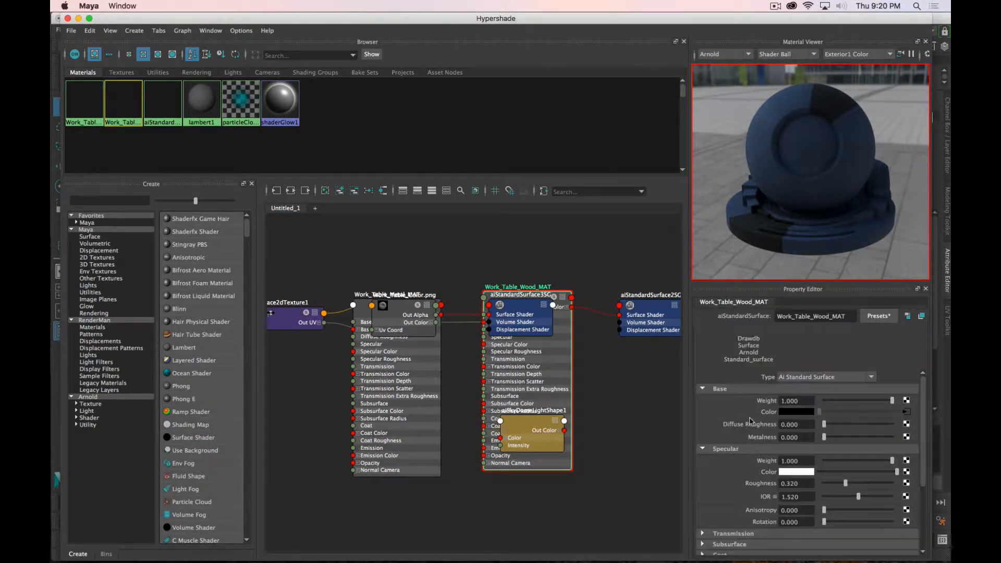
pyautogui.click(906, 415)
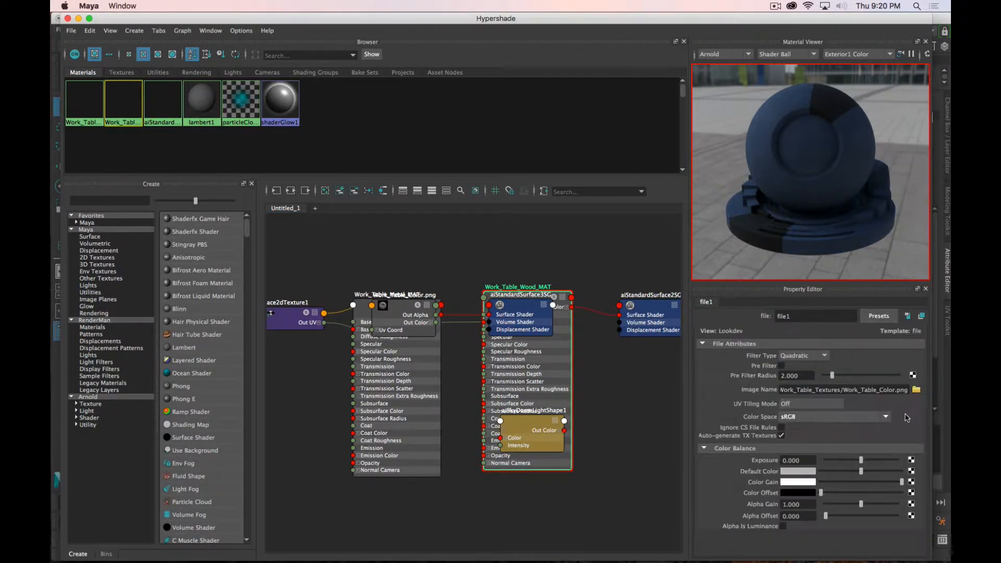
pyautogui.click(916, 390)
pyautogui.click(374, 183)
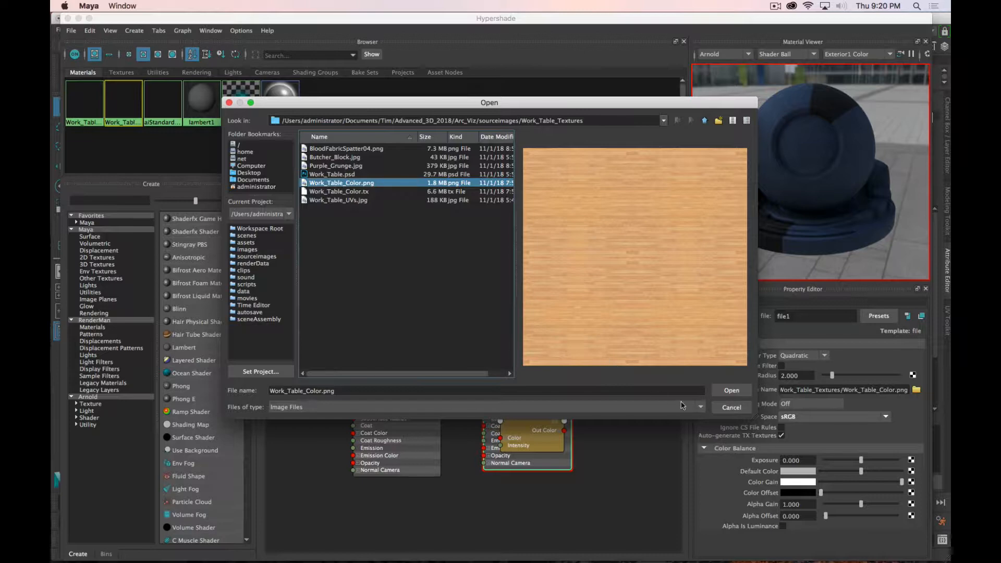
pyautogui.click(730, 391)
# Move the Hypershade out of the way and bring the main Maya viewport forward
pyautogui.press('super+Tab')
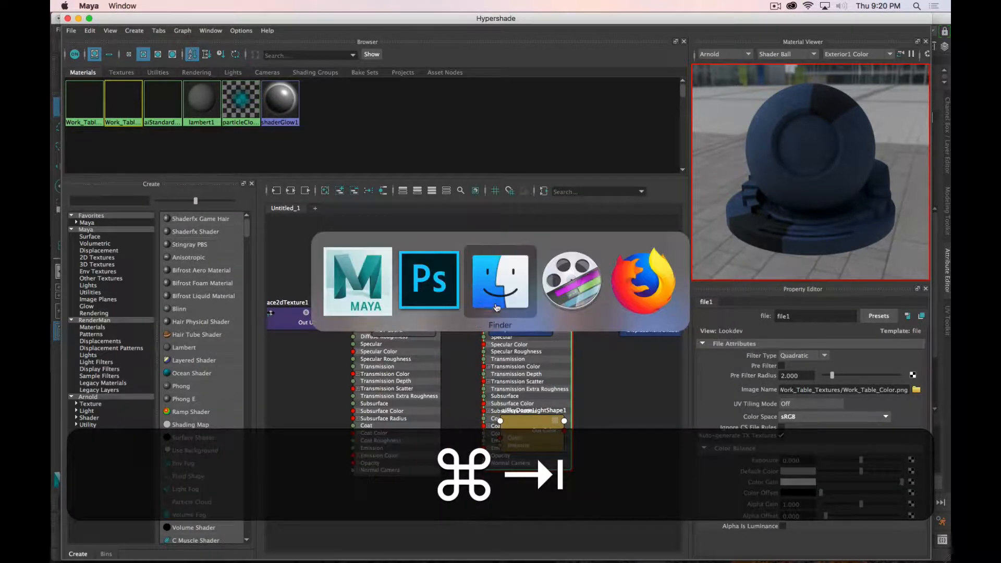
pyautogui.click(379, 290)
pyautogui.moveTo(484, 18); pyautogui.dragTo(50, 18)
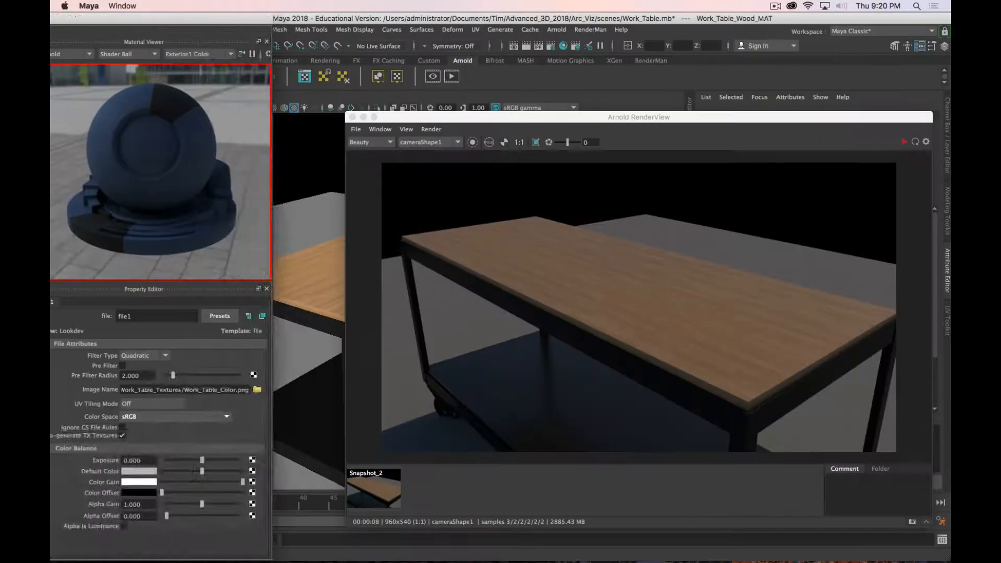
pyautogui.click(60, 99)
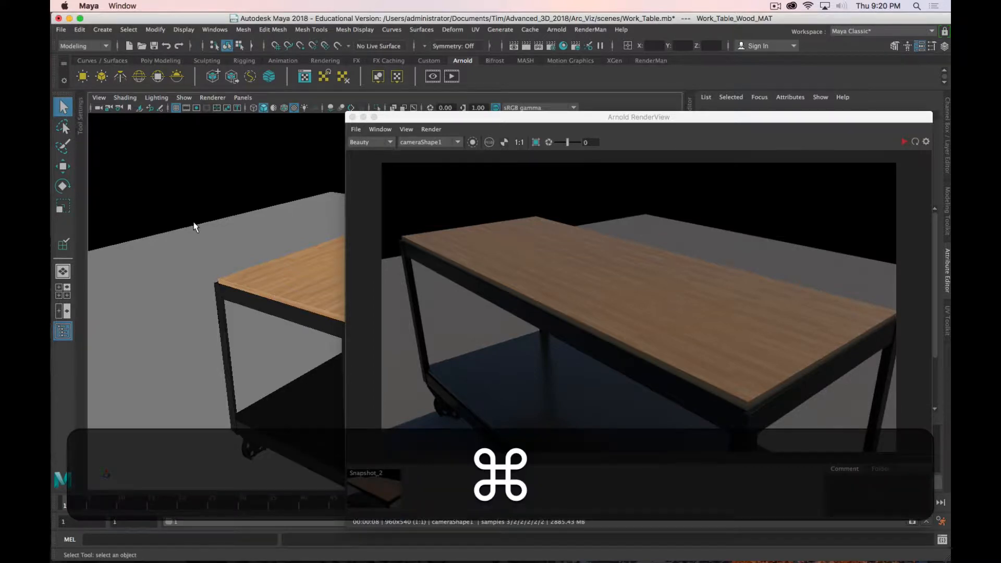
# Switch to Photoshop, start another PNG-24 web export and check the grunge area in its preview before saving
pyautogui.press('super+Tab')
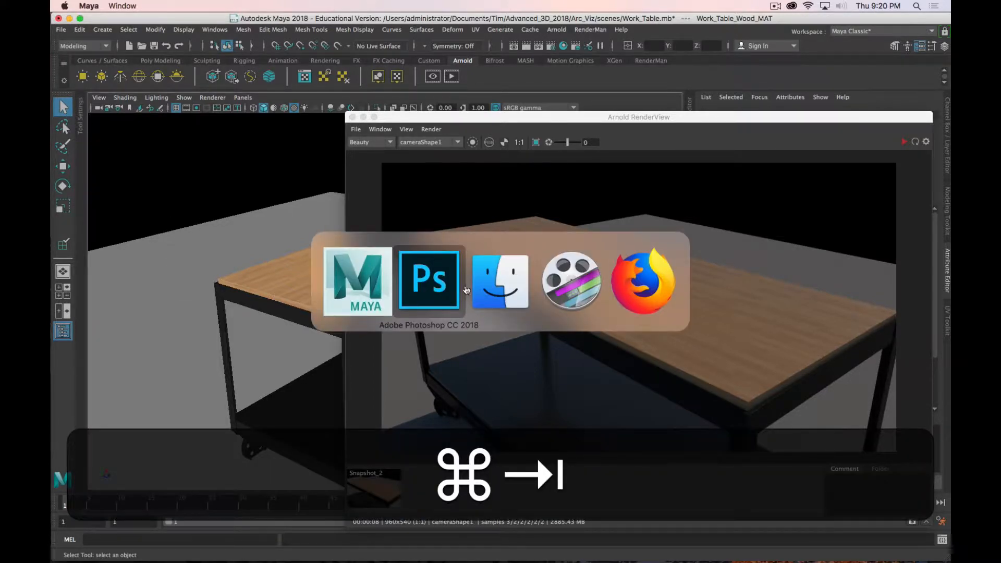
pyautogui.keyDown('super'); pyautogui.click(441, 291); pyautogui.keyUp('super')
pyautogui.press('super+Tab')
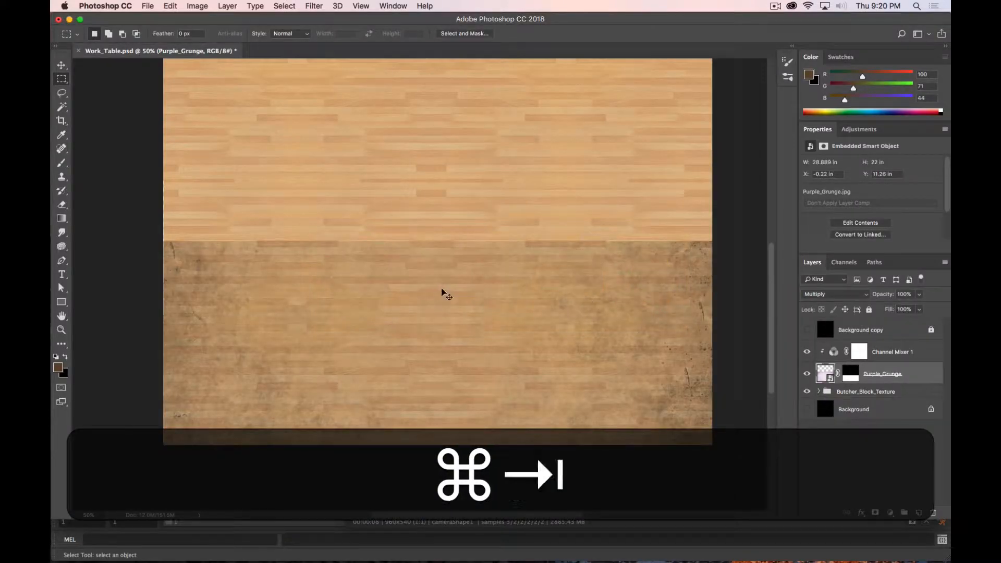
pyautogui.press('super+Tab')
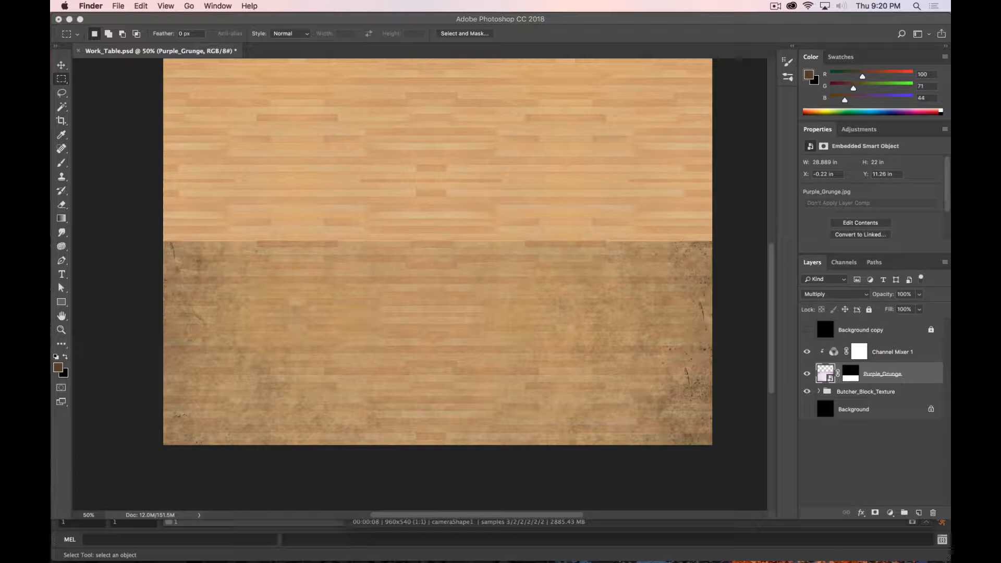
pyautogui.press('super+Tab')
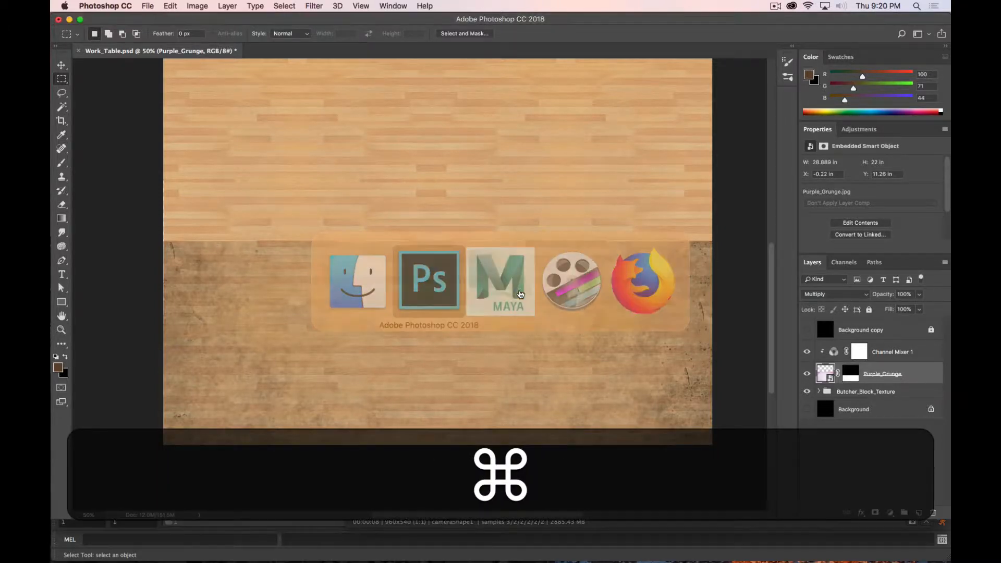
pyautogui.press('alt+shift+super+s')
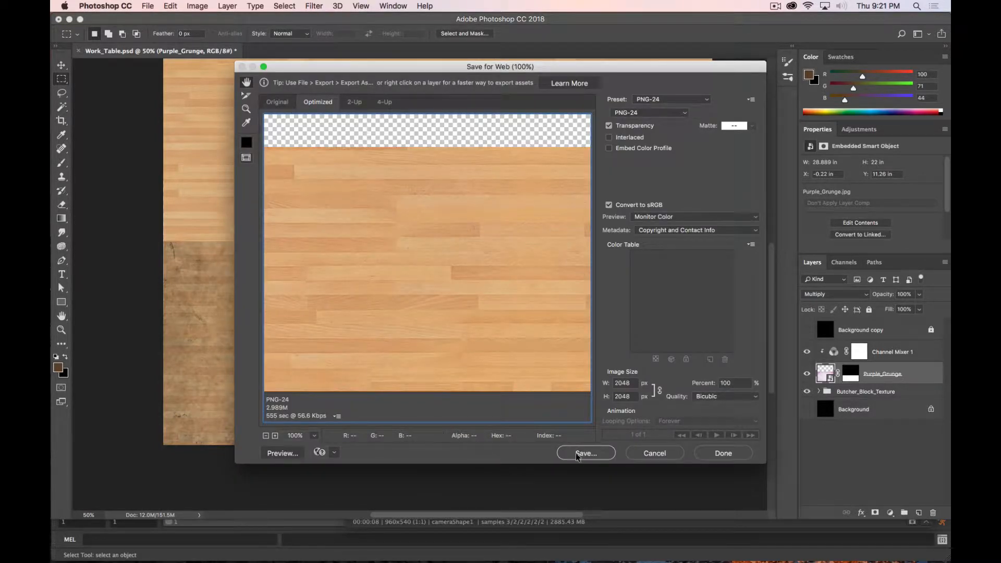
pyautogui.moveTo(480, 344); pyautogui.dragTo(456, 217)
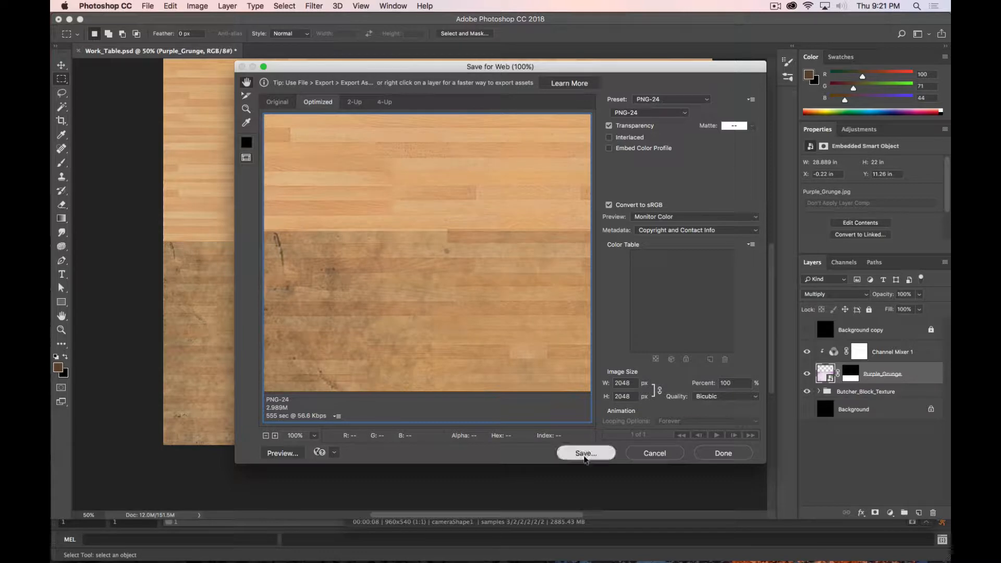
pyautogui.click(585, 453)
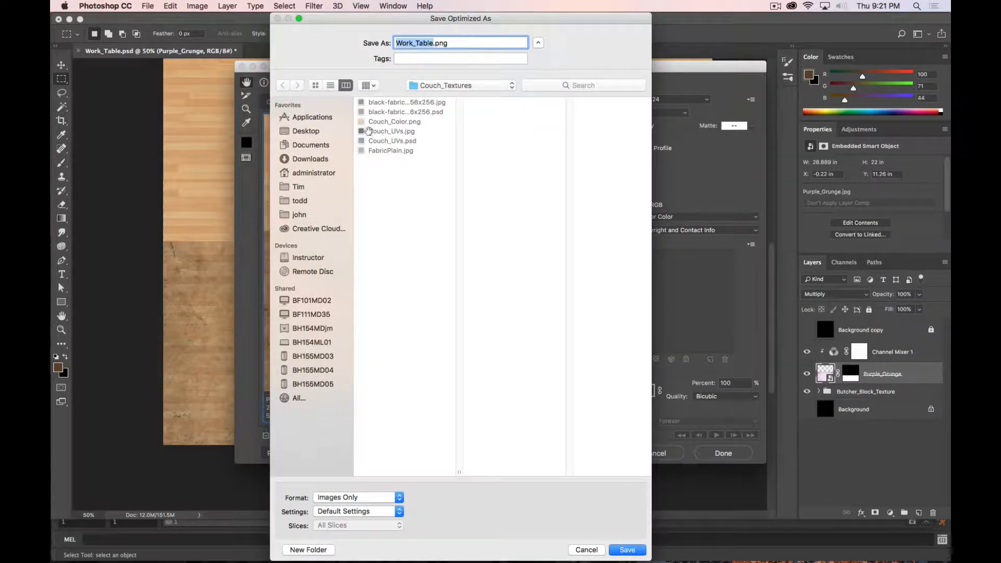
# Save the exported texture in sourceimages/Work_Table_Textures, replacing Work_Table_Color.png
pyautogui.click(441, 86)
pyautogui.click(381, 154)
pyautogui.click(497, 86)
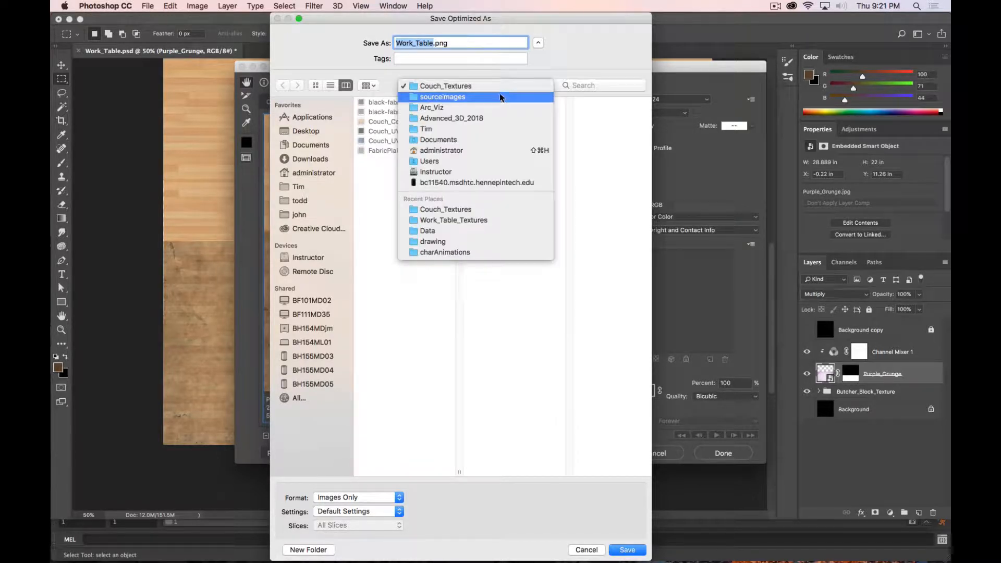
pyautogui.click(500, 98)
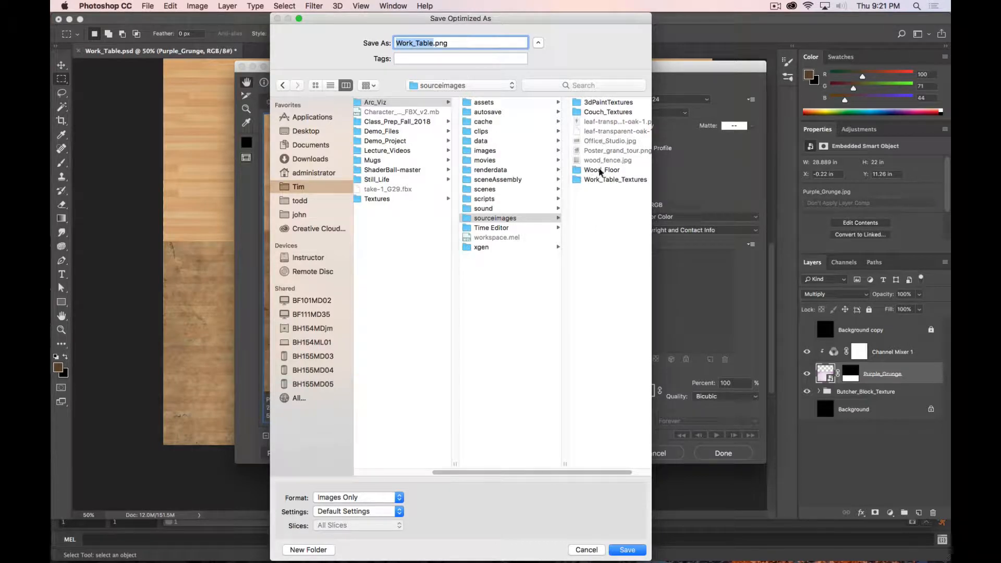
pyautogui.click(616, 179)
pyautogui.click(590, 131)
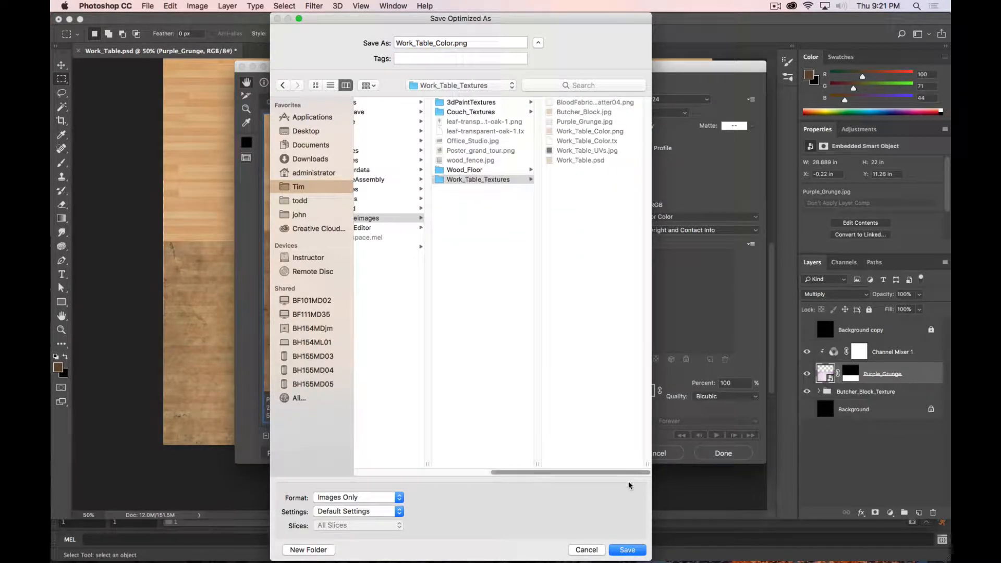
pyautogui.click(627, 550)
pyautogui.click(627, 288)
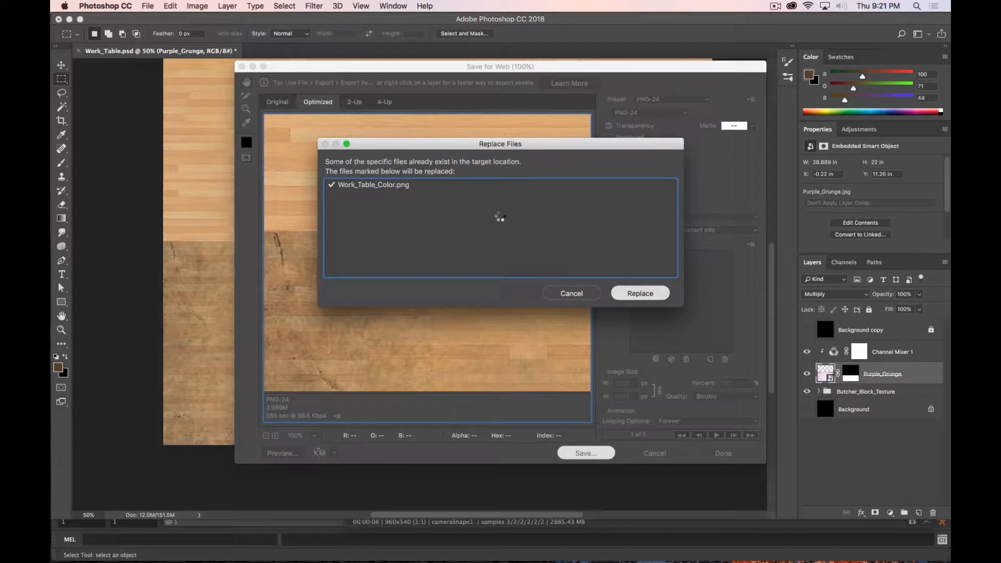
pyautogui.press('super+period')
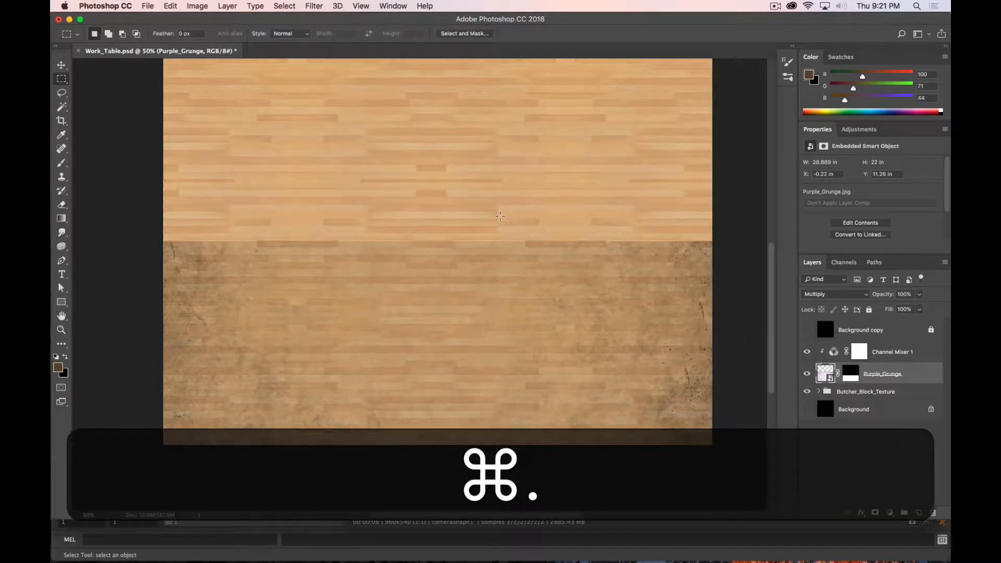
# Switch to Maya and reload the updated Work_Table_Color.png from Work_Table_Textures as the file1 texture's image
pyautogui.press('super+Tab')
pyautogui.press('super+Tab')
pyautogui.press('super+Tab')
pyautogui.press('super+shift+Tab')
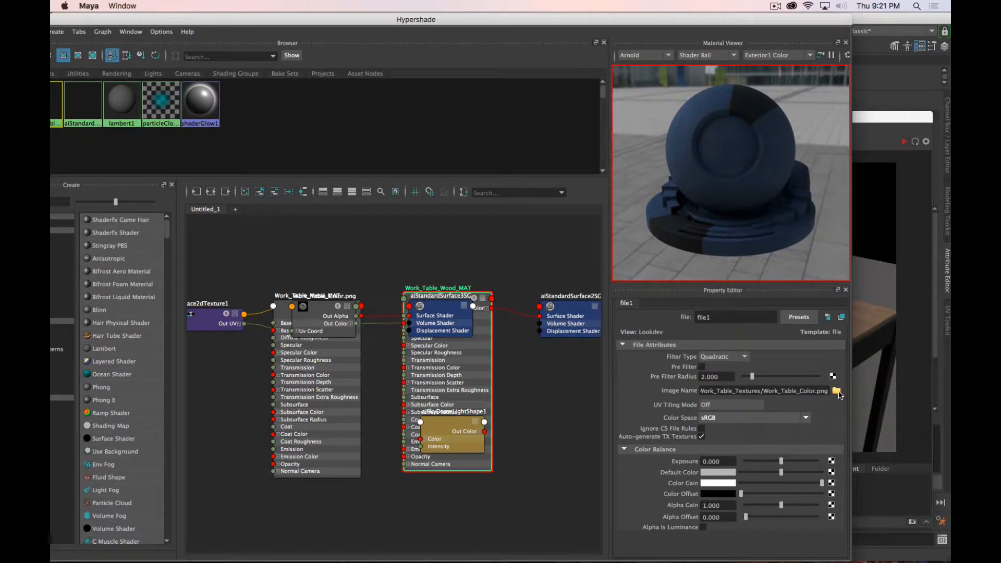
pyautogui.click(836, 391)
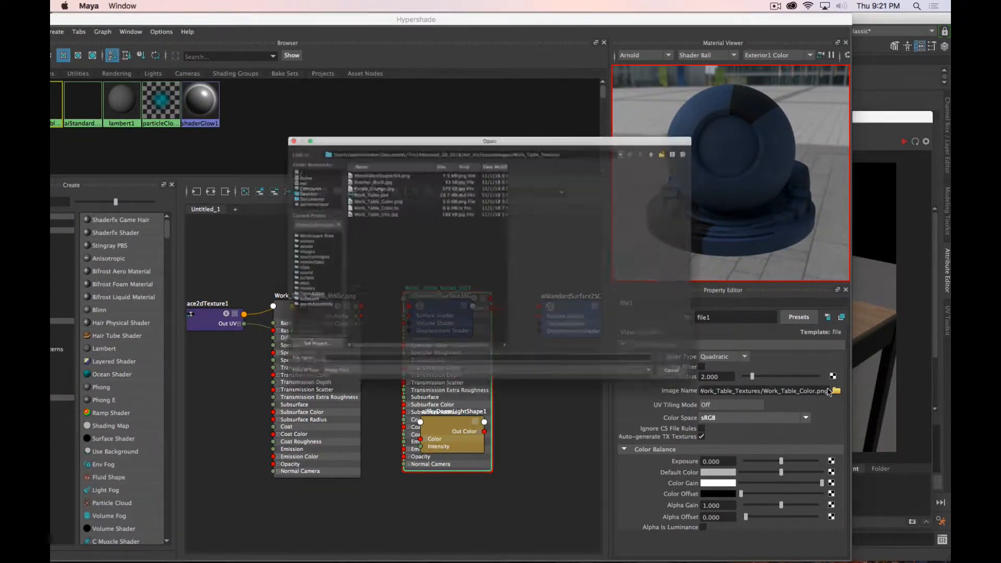
pyautogui.click(334, 183)
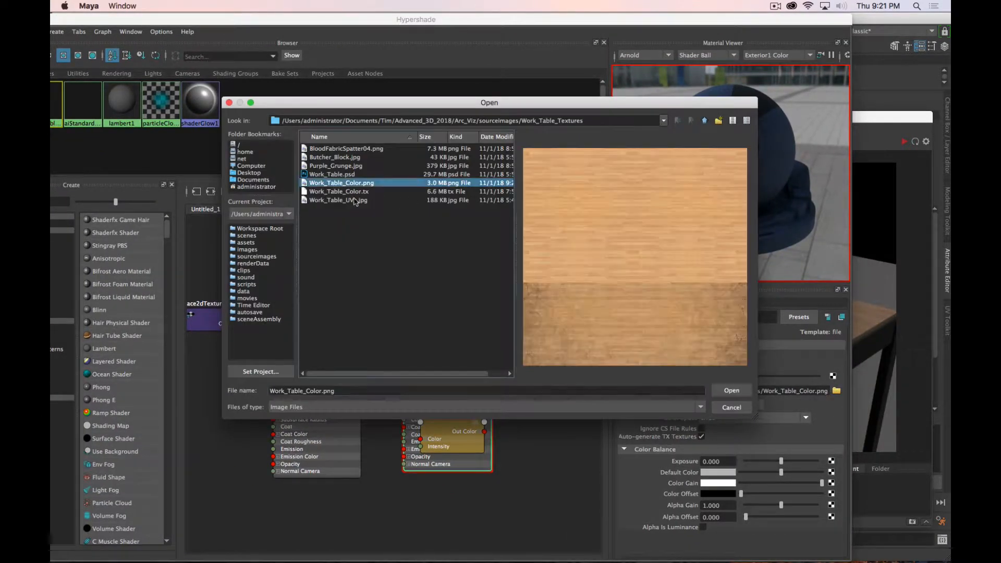
pyautogui.click(732, 391)
# Clear the Hypershade and render window out of the way and examine the grunge on the tabletop in the perspective view
pyautogui.moveTo(52, 49); pyautogui.dragTo(0, 50)
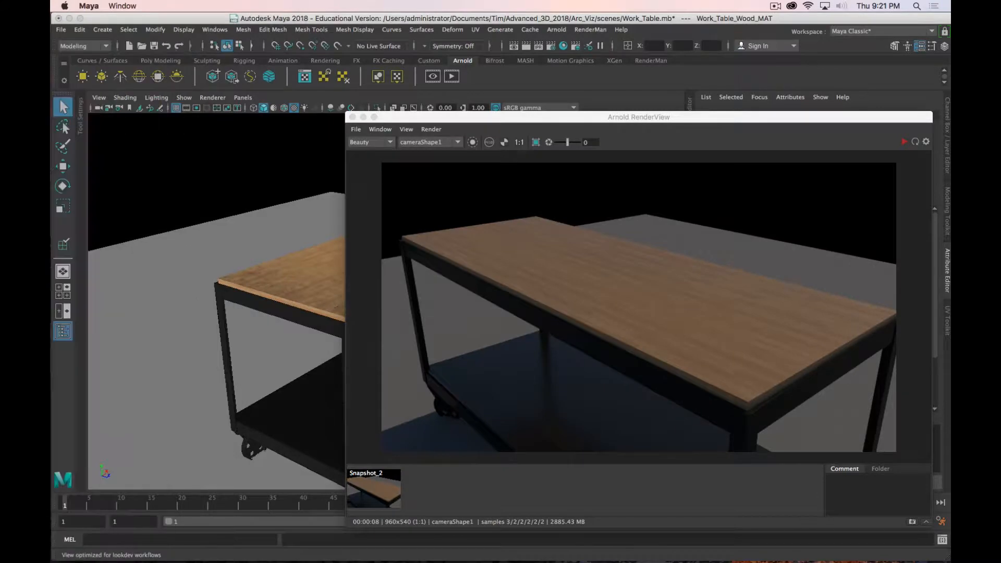
pyautogui.click(323, 196)
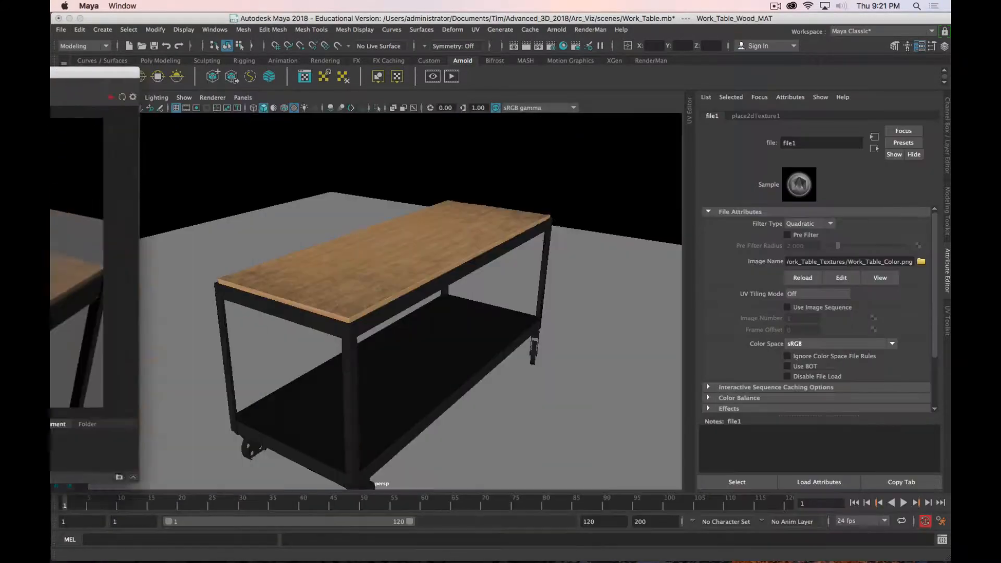
pyautogui.keyDown('alt'); pyautogui.moveTo(323, 195); pyautogui.dragTo(380, 296); pyautogui.keyUp('alt')
# Bring the Arnold RenderView forward and start a new render of the table from cameraShape1
pyautogui.press('super+Tab')
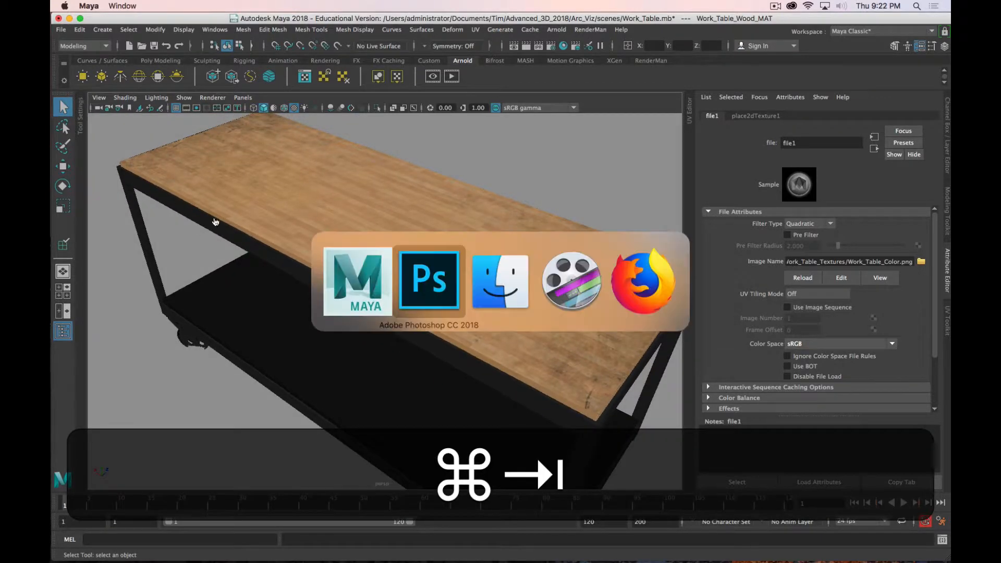
pyautogui.press('super+Tab')
pyautogui.press('super+Tab')
pyautogui.press('super+Tab')
pyautogui.click(443, 276)
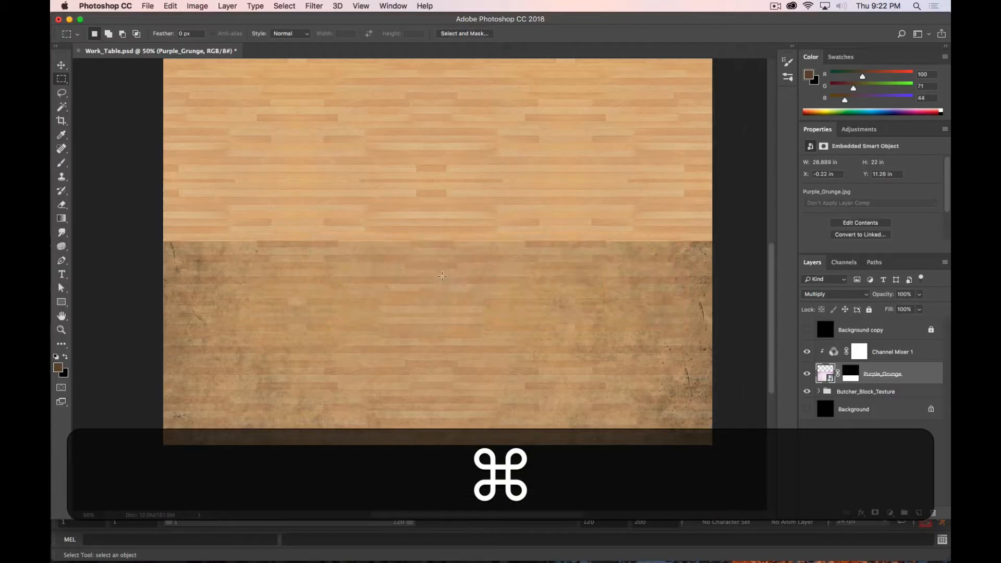
pyautogui.press('super+Tab')
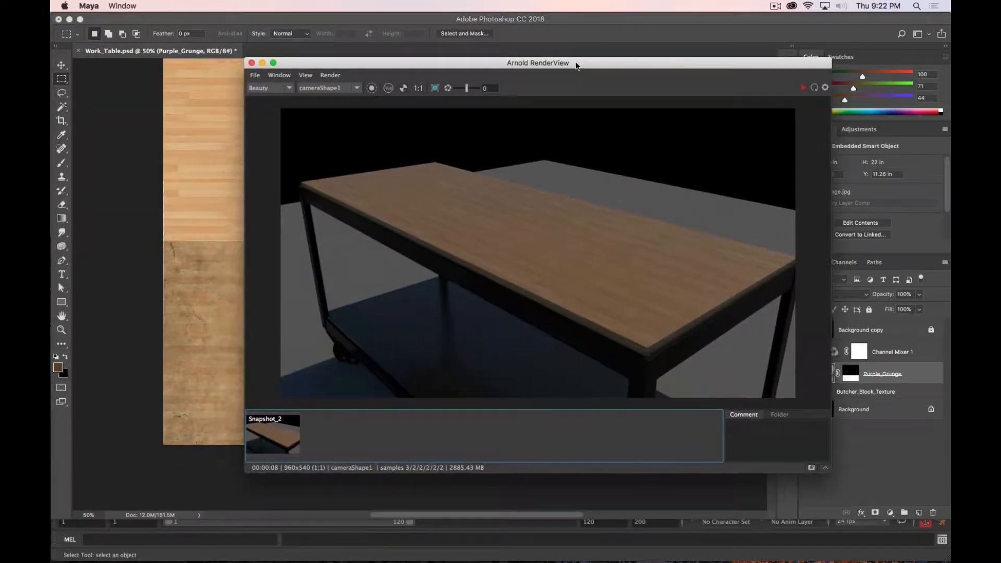
pyautogui.moveTo(577, 65); pyautogui.dragTo(556, 63)
pyautogui.click(783, 87)
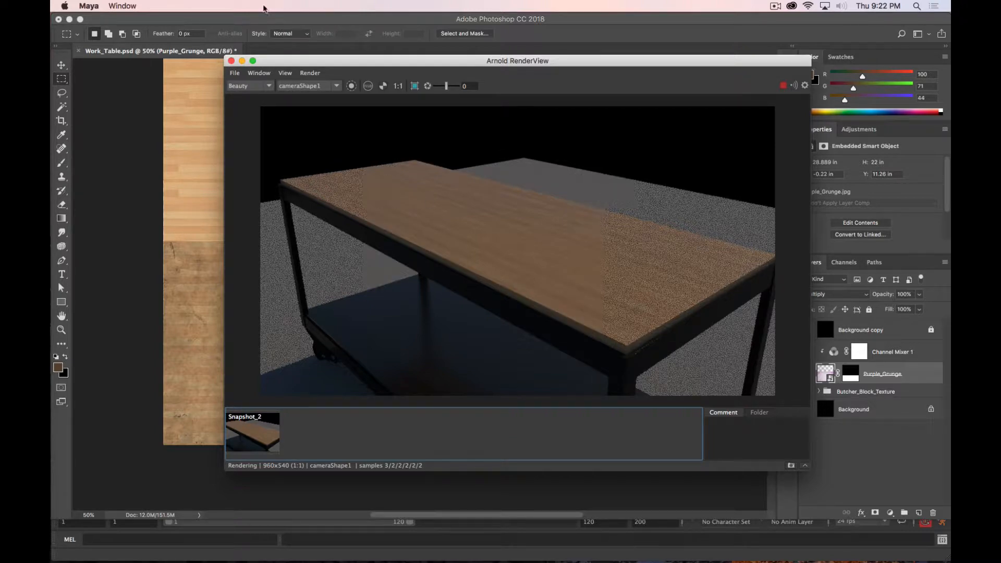
# Look through camera1 in the main viewport and store the finished grunge render as a snapshot in the Arnold RenderView
pyautogui.click(231, 61)
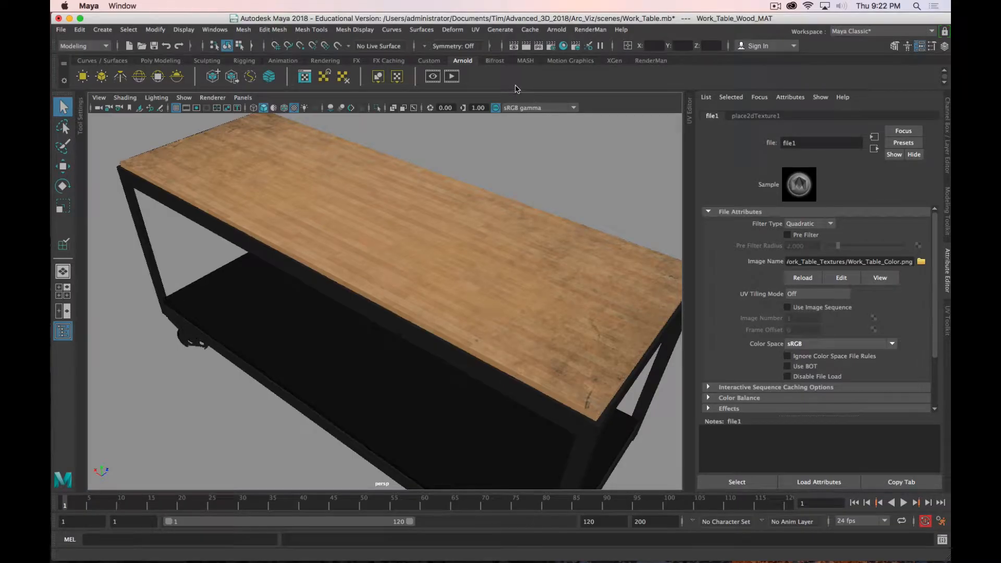
pyautogui.click(243, 97)
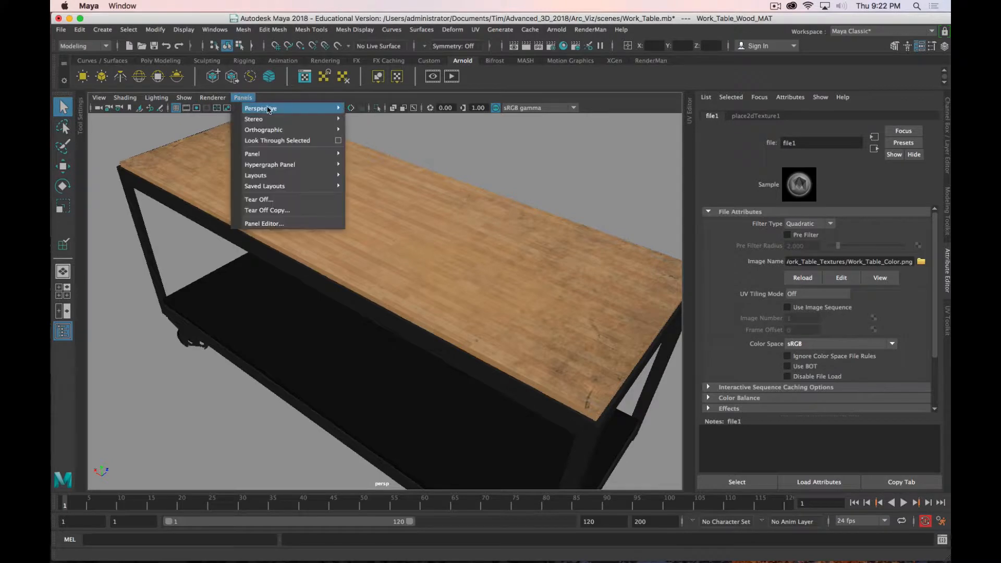
pyautogui.moveTo(268, 109)
pyautogui.click(374, 116)
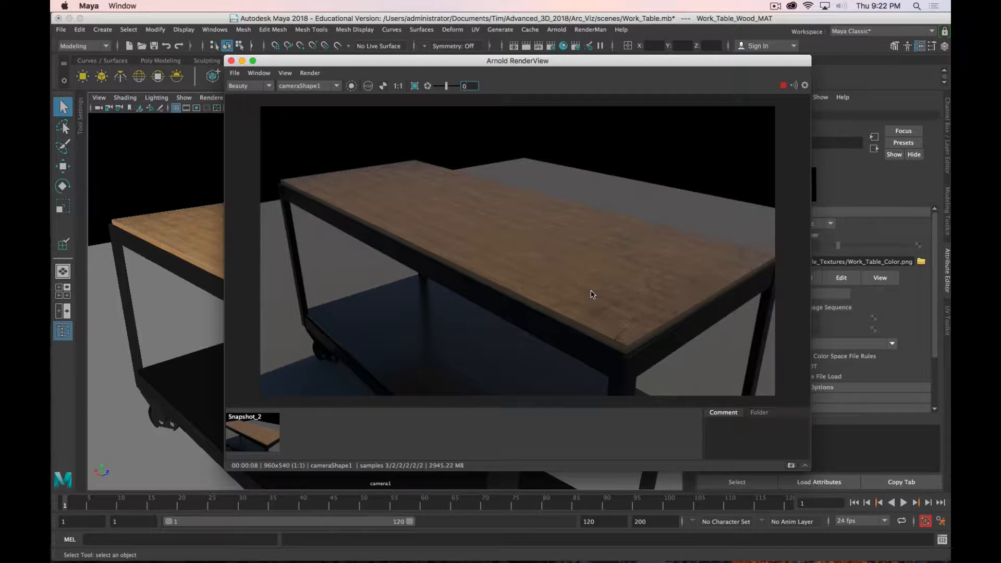
pyautogui.press('super+period')
pyautogui.click(791, 465)
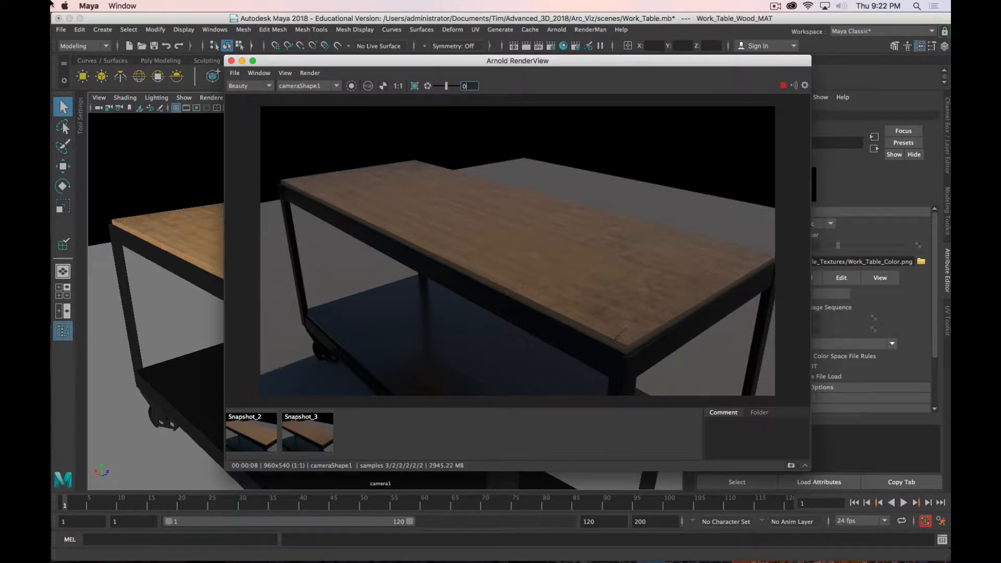
# Switch to Finder and place BloodFabricSpatter04.png into the Work_Table.psd document in Photoshop
pyautogui.press('super+Tab')
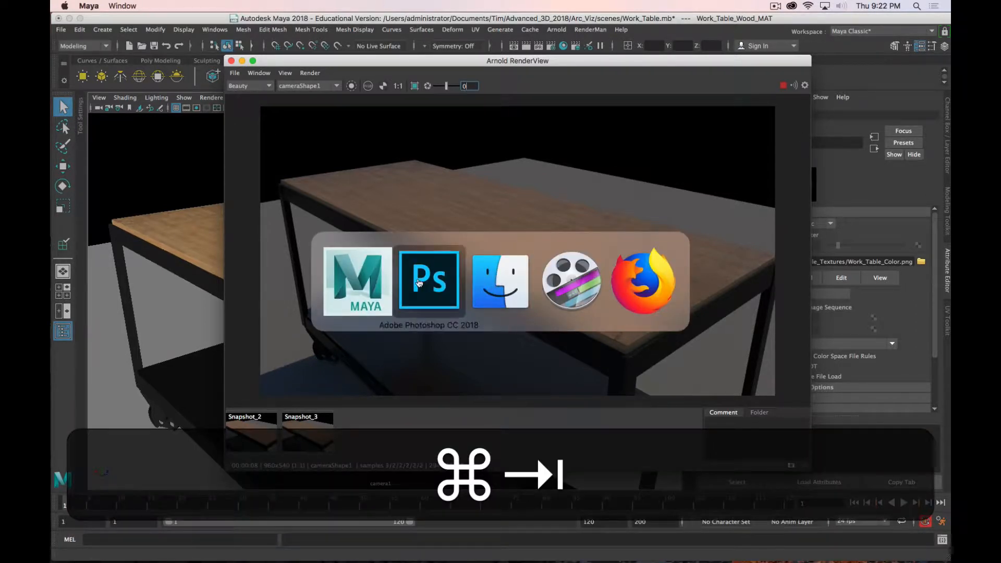
pyautogui.press('super+Tab')
pyautogui.press('super+Tab')
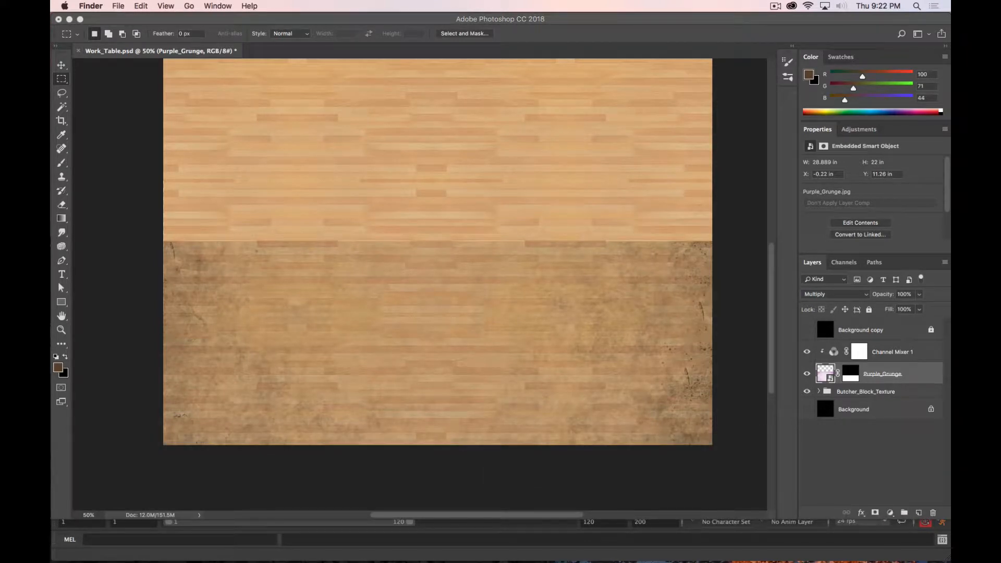
pyautogui.moveTo(305, 326); pyautogui.dragTo(489, 327)
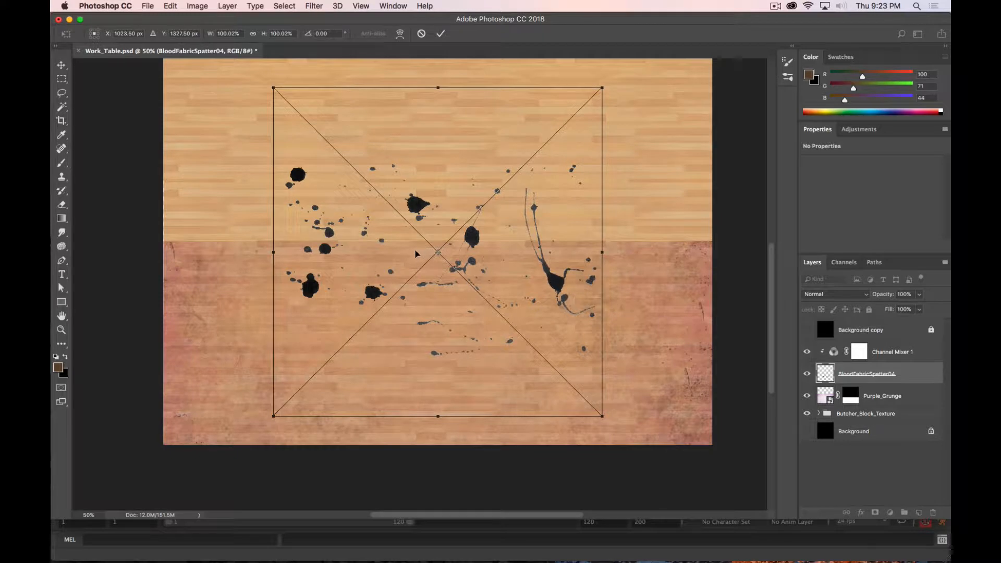
# Scale the placed blood spatter to about 43.5% and position it over the right part of the grunge area
pyautogui.moveTo(416, 254); pyautogui.dragTo(476, 328)
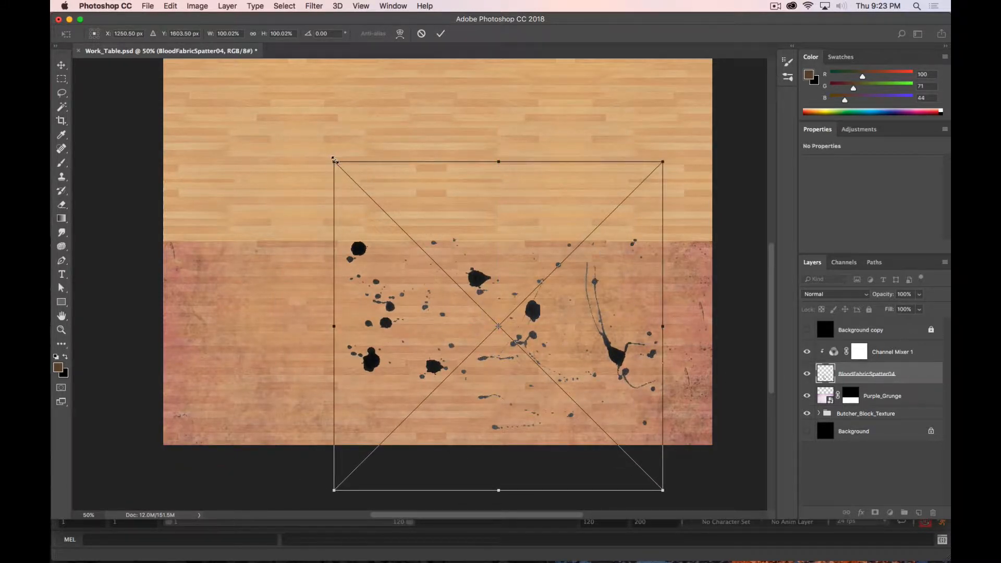
pyautogui.keyDown('shift'); pyautogui.moveTo(334, 161); pyautogui.dragTo(454, 348); pyautogui.keyUp('shift')
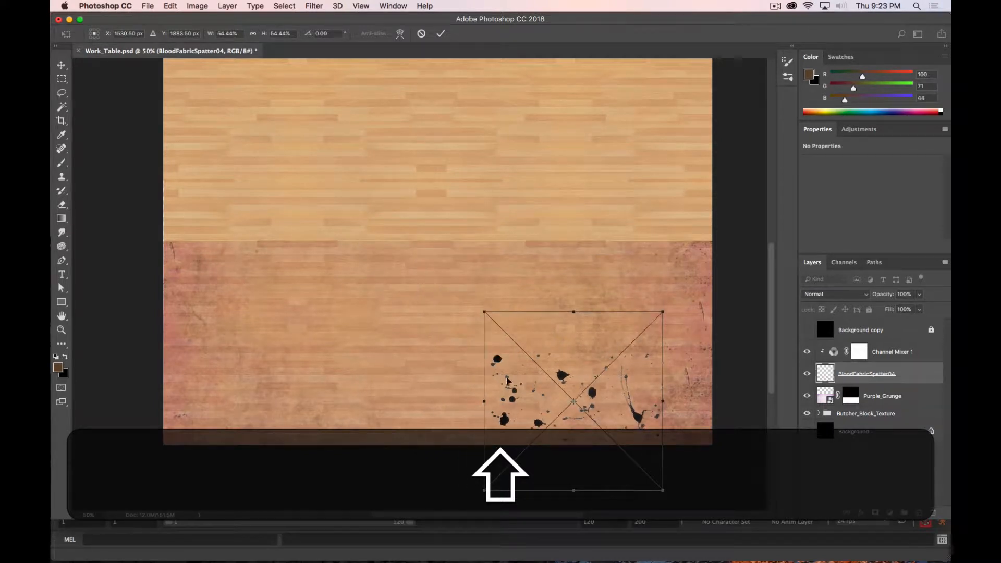
pyautogui.moveTo(530, 394); pyautogui.dragTo(522, 331)
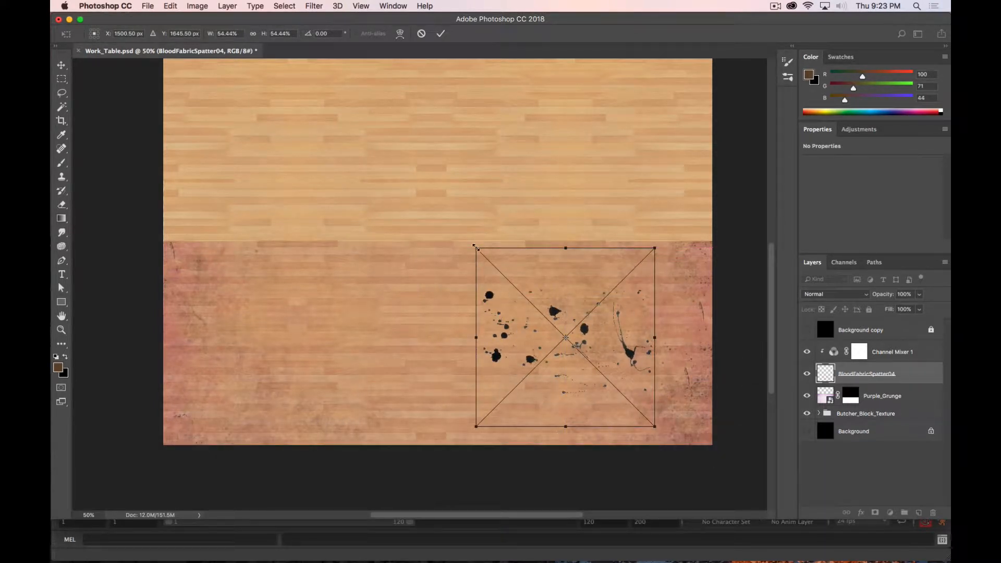
pyautogui.keyDown('shift'); pyautogui.moveTo(476, 248); pyautogui.dragTo(512, 285); pyautogui.keyUp('shift')
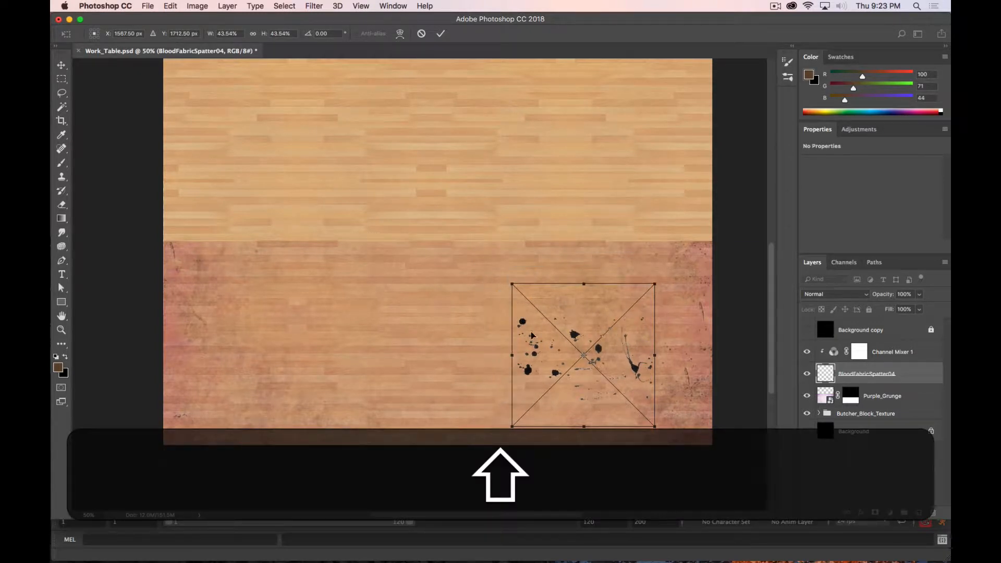
pyautogui.moveTo(532, 335); pyautogui.dragTo(573, 294)
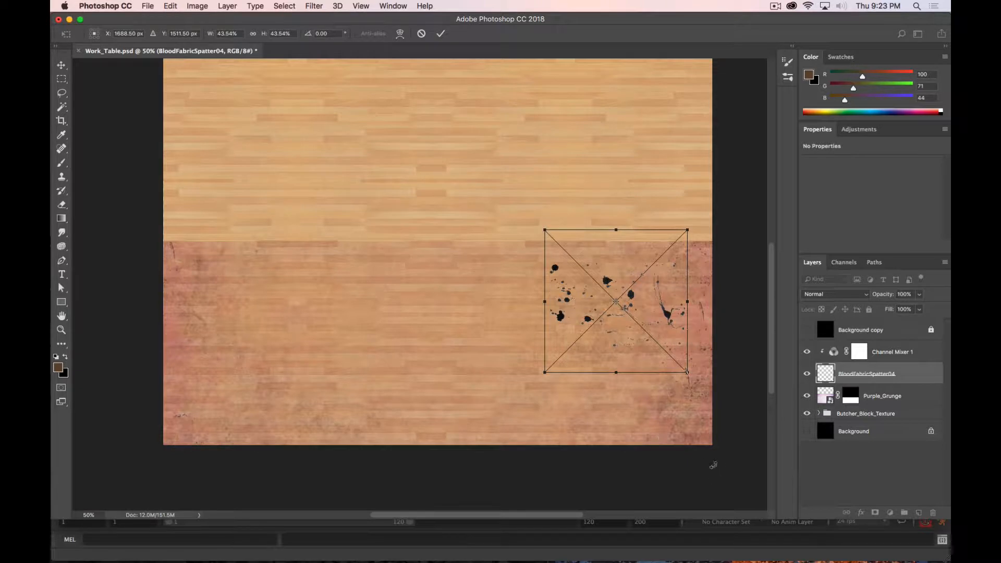
pyautogui.press('Return')
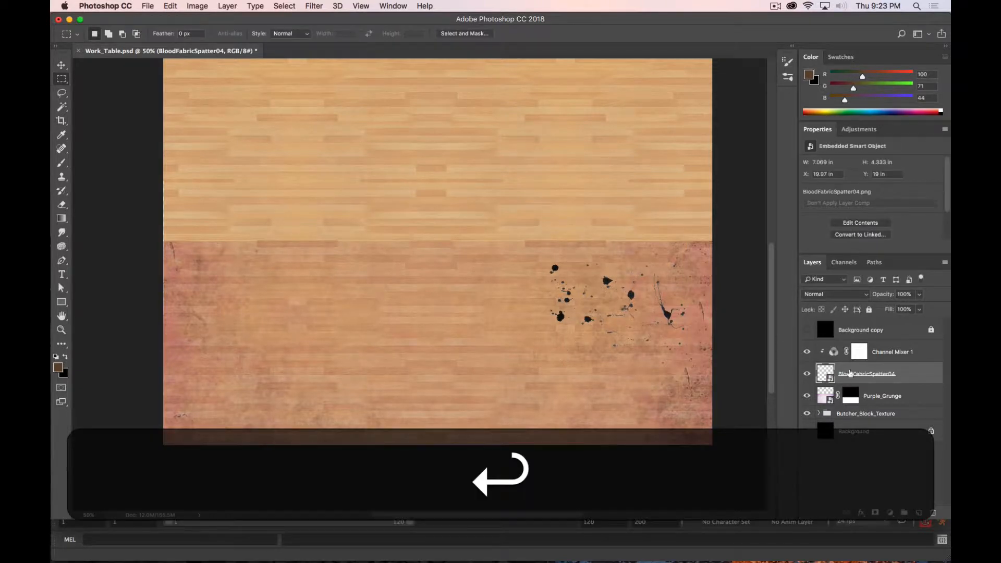
# Move the BloodFabricSpatter04 layer above Channel Mixer 1 and clip Channel Mixer 1 to the Purple_Grunge layer again
pyautogui.moveTo(850, 373); pyautogui.dragTo(905, 355)
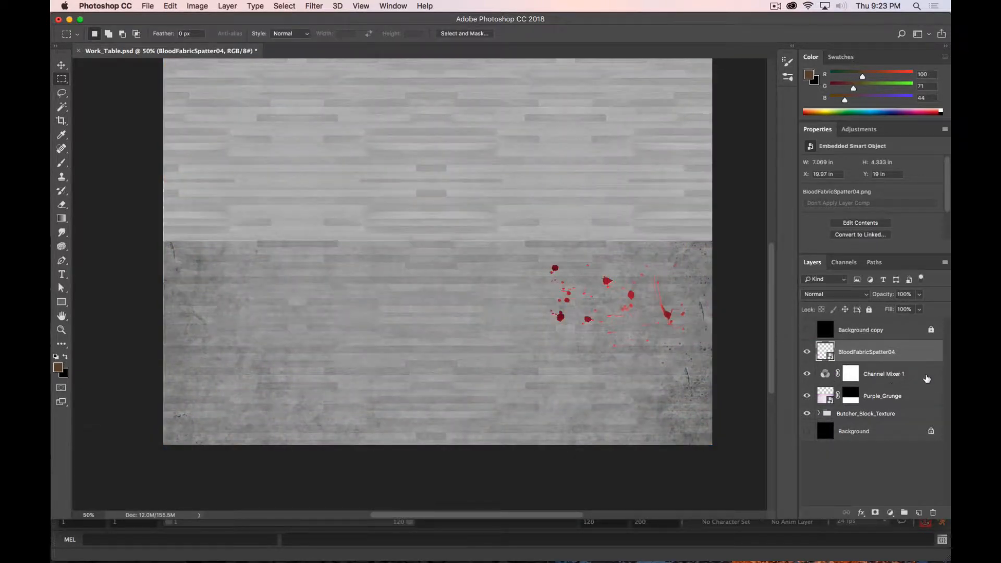
pyautogui.click(927, 379)
pyautogui.keyDown('shift'); pyautogui.click(917, 401); pyautogui.keyUp('shift')
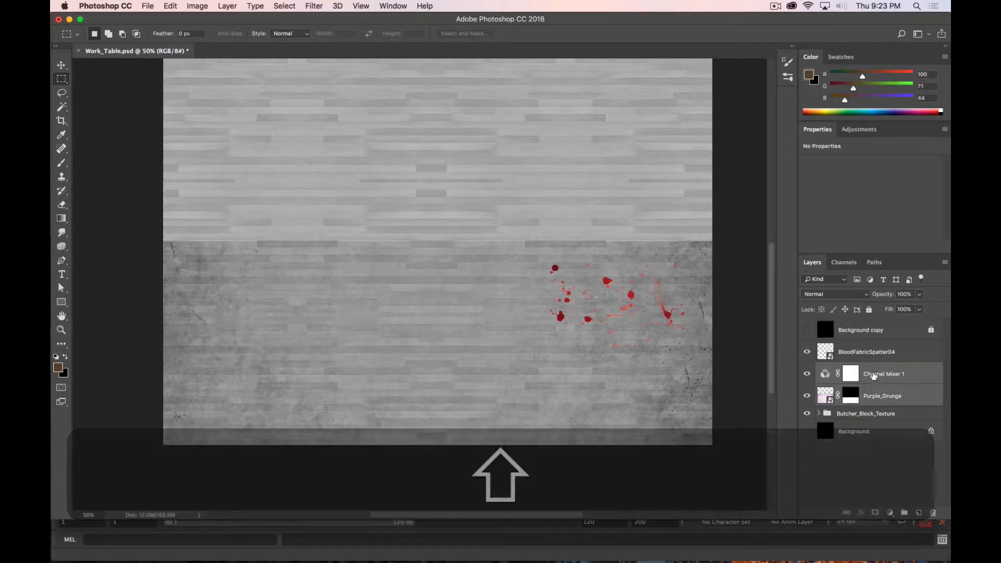
pyautogui.click(914, 376)
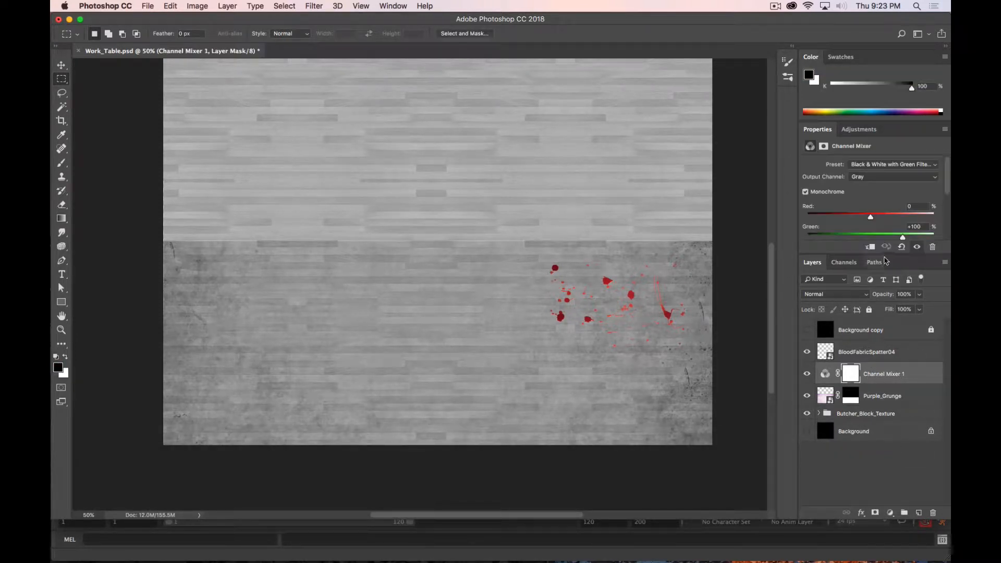
pyautogui.click(870, 247)
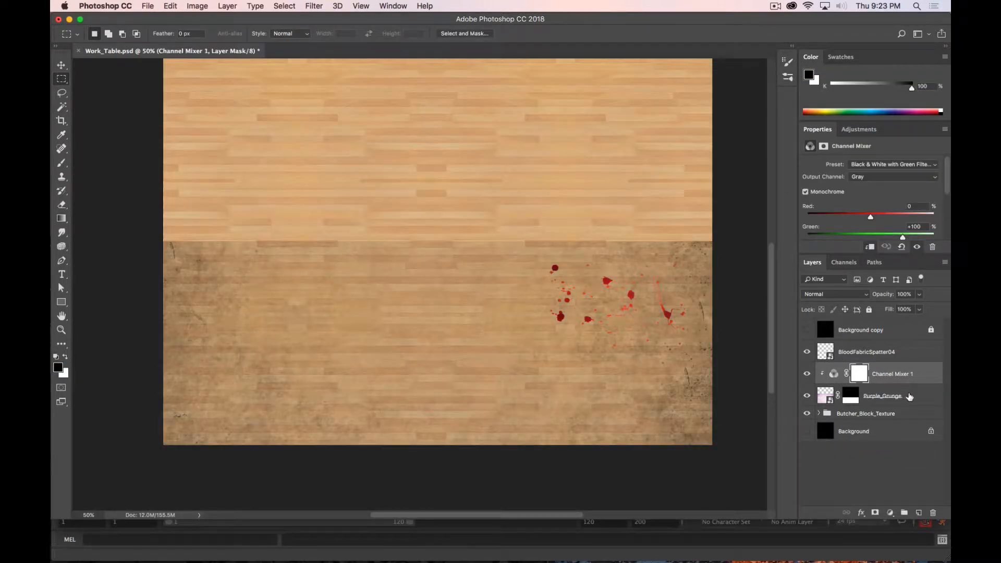
# Group the Channel Mixer 1 and Purple_Grunge layers
pyautogui.keyDown('shift'); pyautogui.click(924, 390); pyautogui.keyUp('shift')
pyautogui.press('super+g')
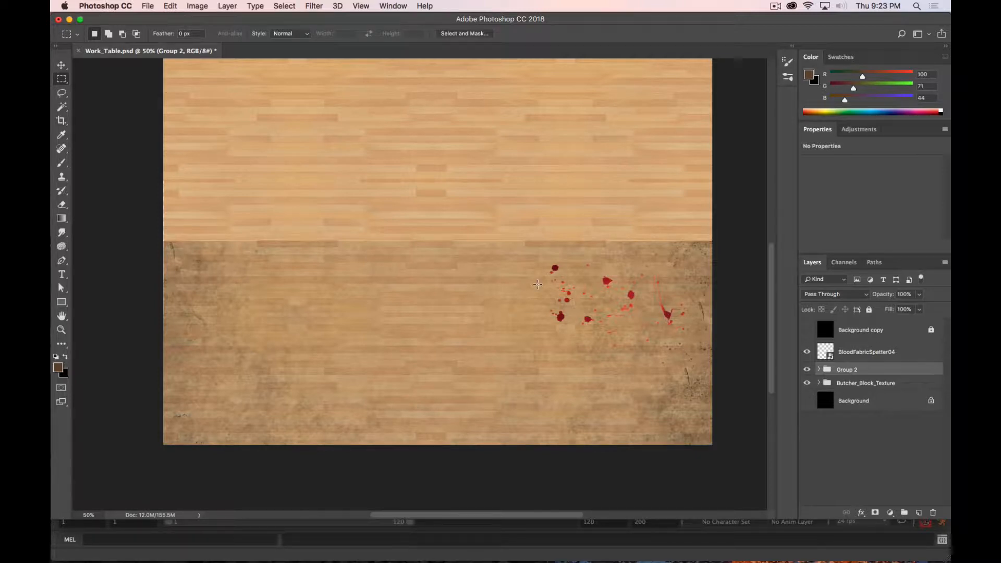
# Move the blood spatter to the left part of the grunge area, scale it to about 31% and rotate it about 132°
pyautogui.press('v')
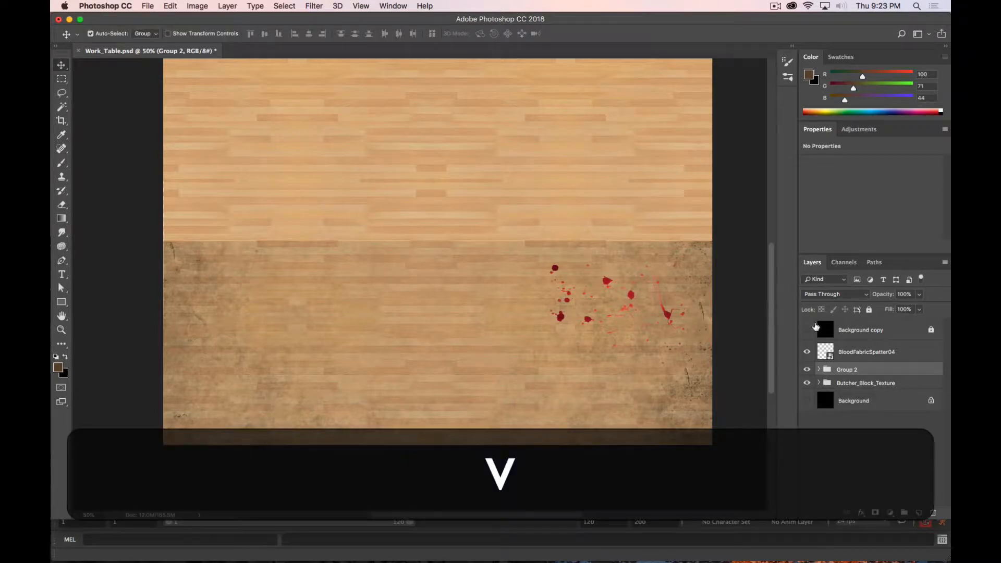
pyautogui.click(864, 356)
pyautogui.moveTo(548, 275); pyautogui.dragTo(288, 296)
pyautogui.press('super+t')
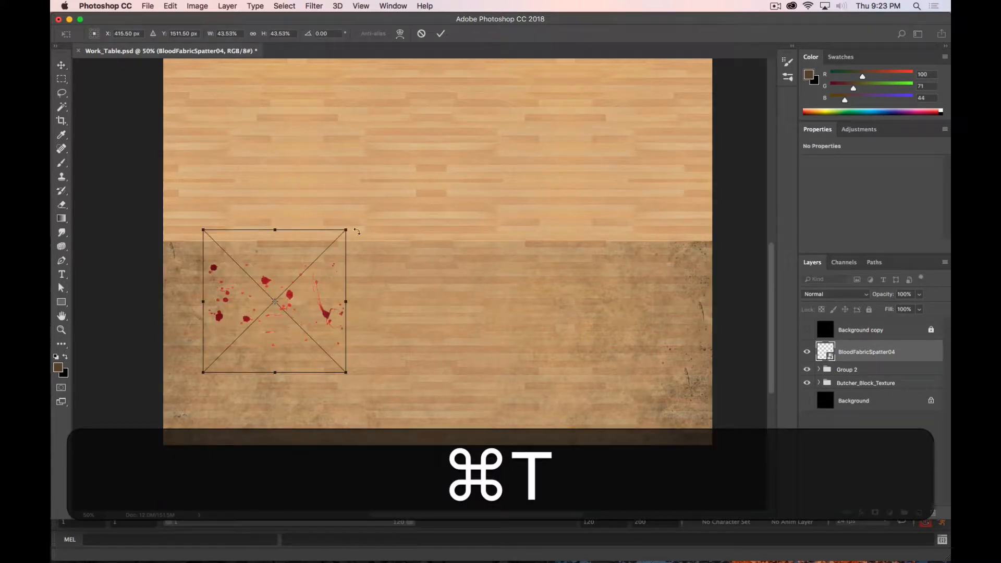
pyautogui.keyDown('shift'); pyautogui.moveTo(346, 230); pyautogui.dragTo(241, 365); pyautogui.keyUp('shift')
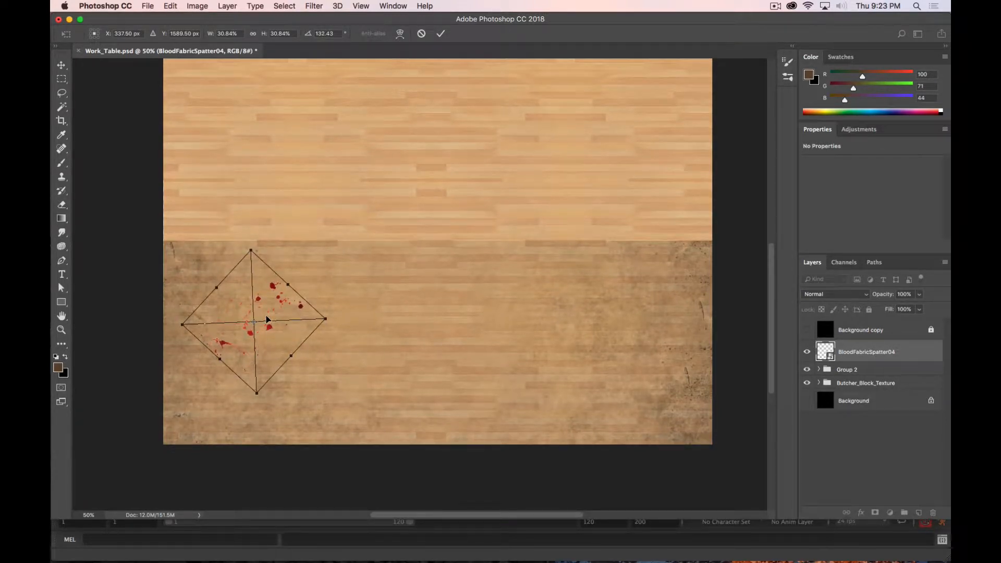
pyautogui.press('super+equal')
pyautogui.keyDown('super'); pyautogui.click(351, 256); pyautogui.keyUp('super')
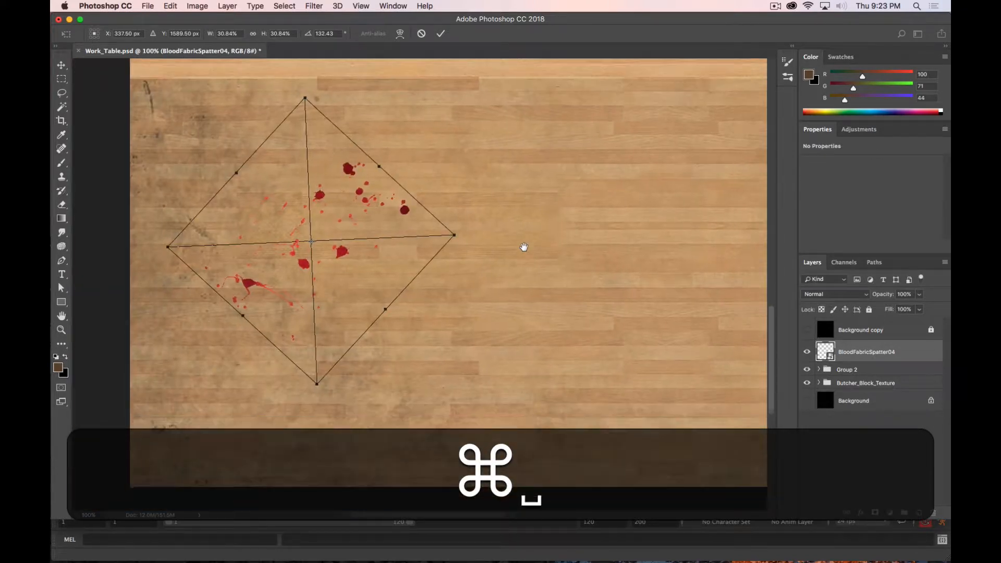
pyautogui.press('Return')
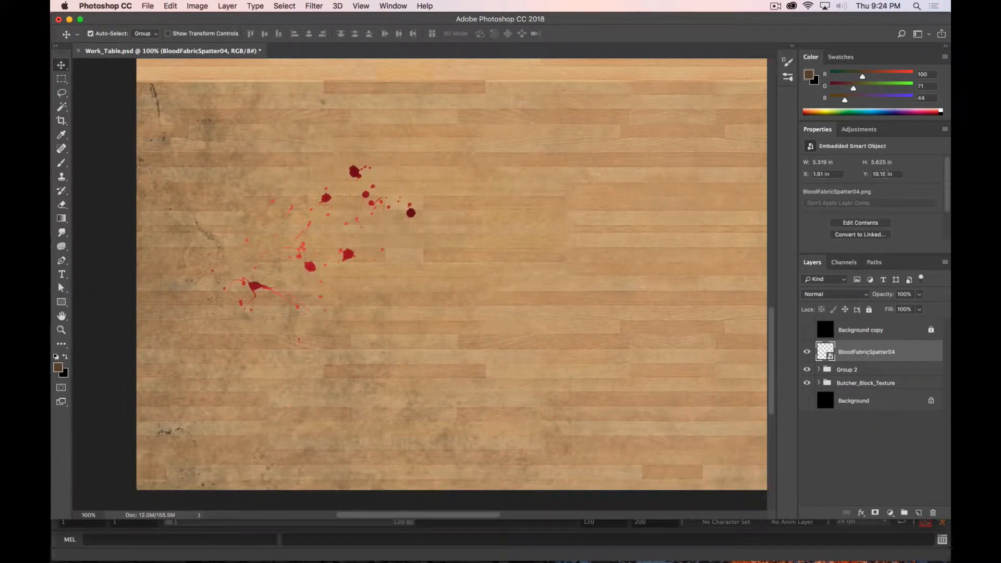
# Add a Hue/Saturation adjustment clipped to BloodFabricSpatter04, with hue about -122 and saturation about -43
pyautogui.click(860, 129)
pyautogui.click(822, 169)
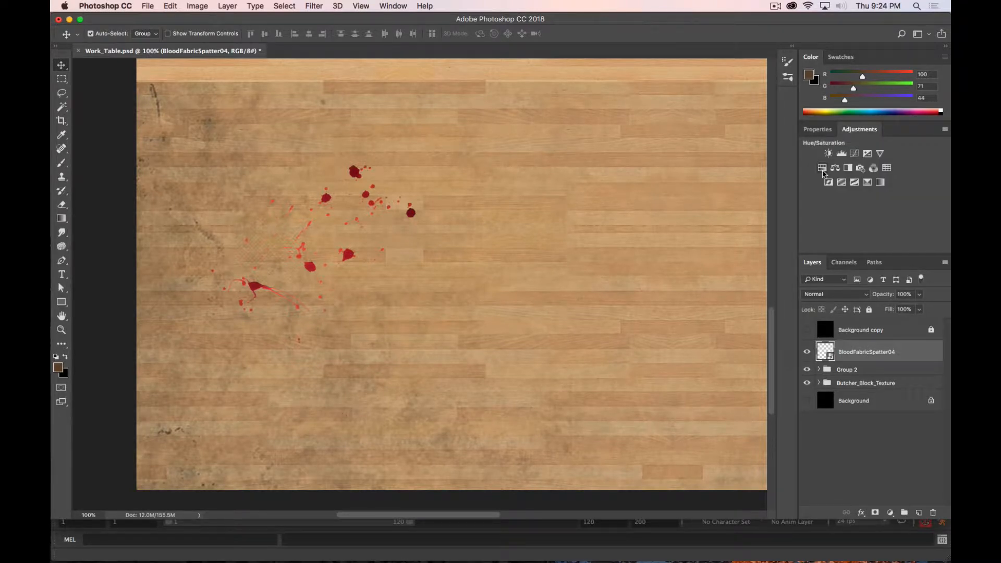
pyautogui.moveTo(870, 203); pyautogui.dragTo(828, 206)
pyautogui.click(871, 247)
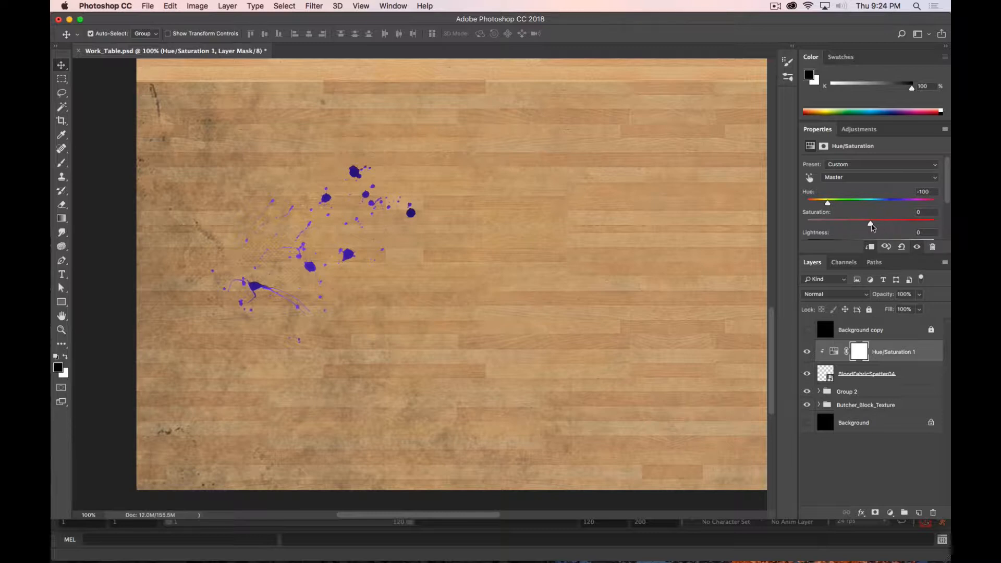
pyautogui.moveTo(873, 227); pyautogui.dragTo(825, 205)
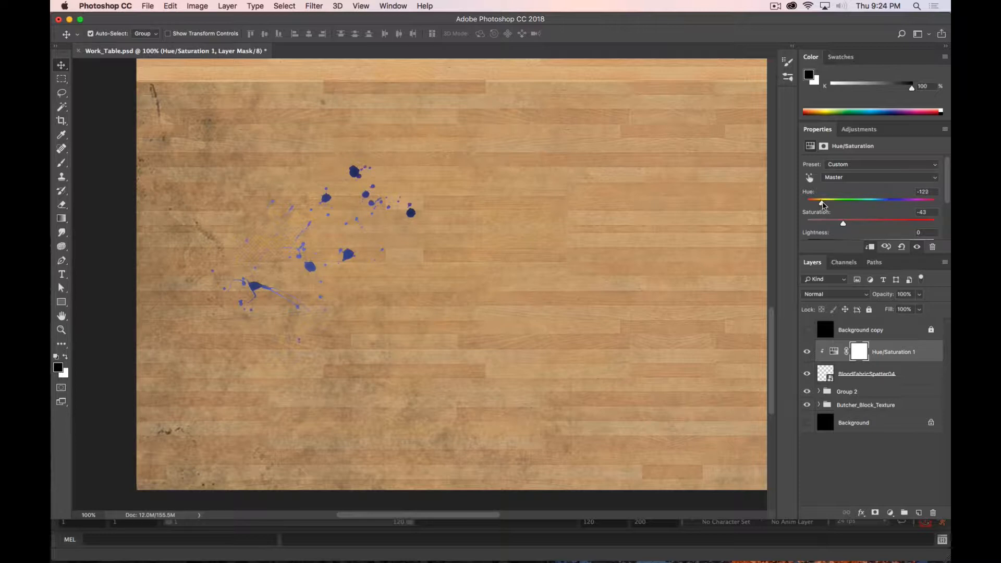
# Set the spatter's Hue/Saturation adjustment to hue -116 and lightness -4
pyautogui.moveTo(947, 195); pyautogui.dragTo(948, 212)
pyautogui.moveTo(872, 217)
pyautogui.mouseDown()
pyautogui.moveTo(887, 216)
pyautogui.moveTo(870, 214)
pyautogui.mouseUp()
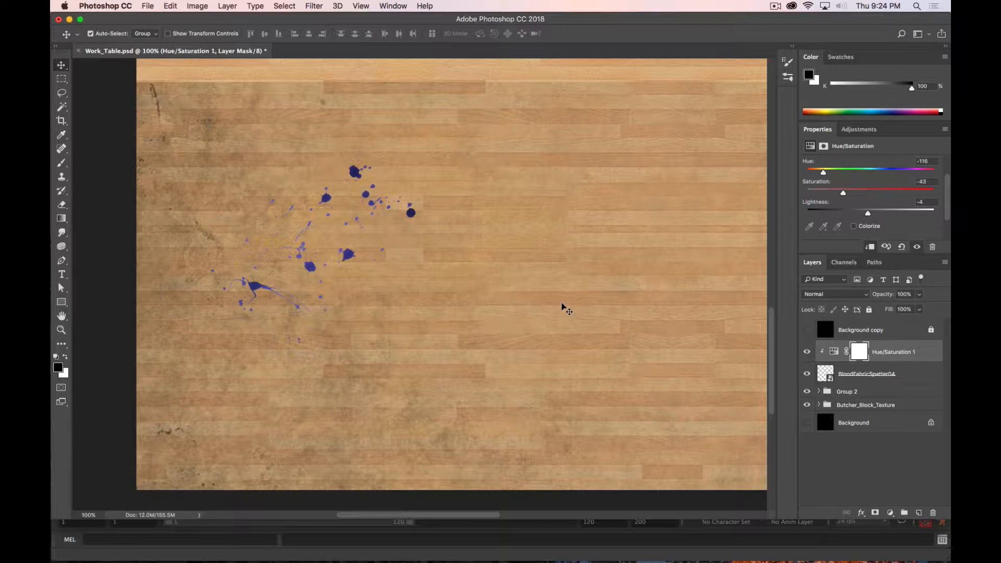
pyautogui.press('super+minus')
pyautogui.press('super+minus')
pyautogui.press('super+minus')
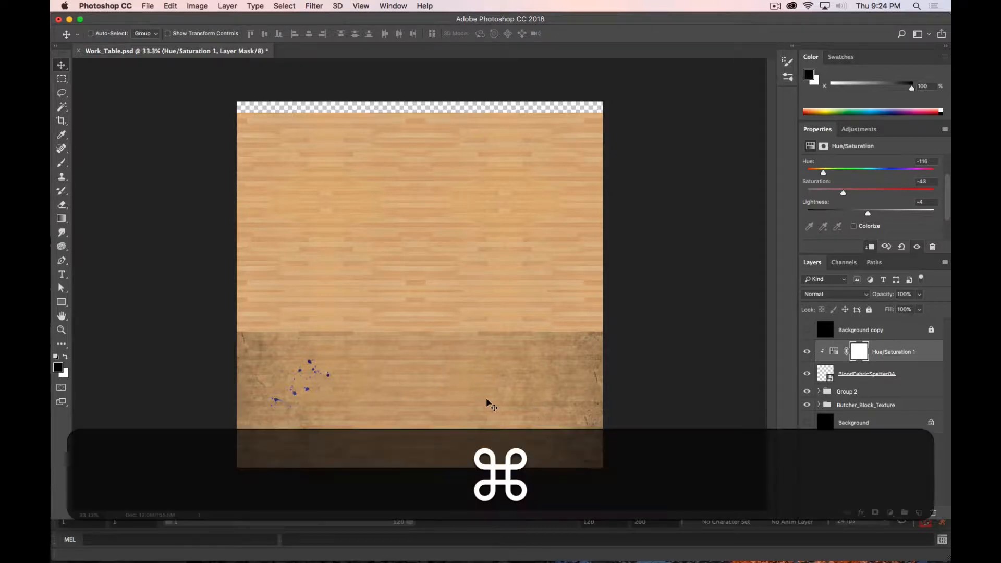
pyautogui.press('super+equal')
pyautogui.moveTo(459, 341); pyautogui.dragTo(465, 245)
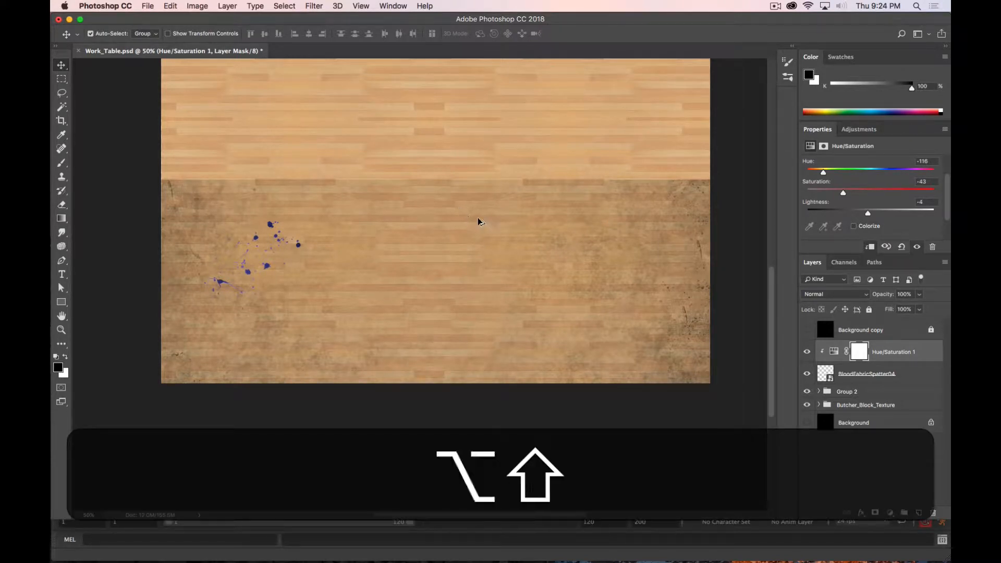
# Export the texture for web as a PNG-24 over the existing Work_Table_Color.png in the Work_Table_Textures folder
pyautogui.press('alt+shift+super+s')
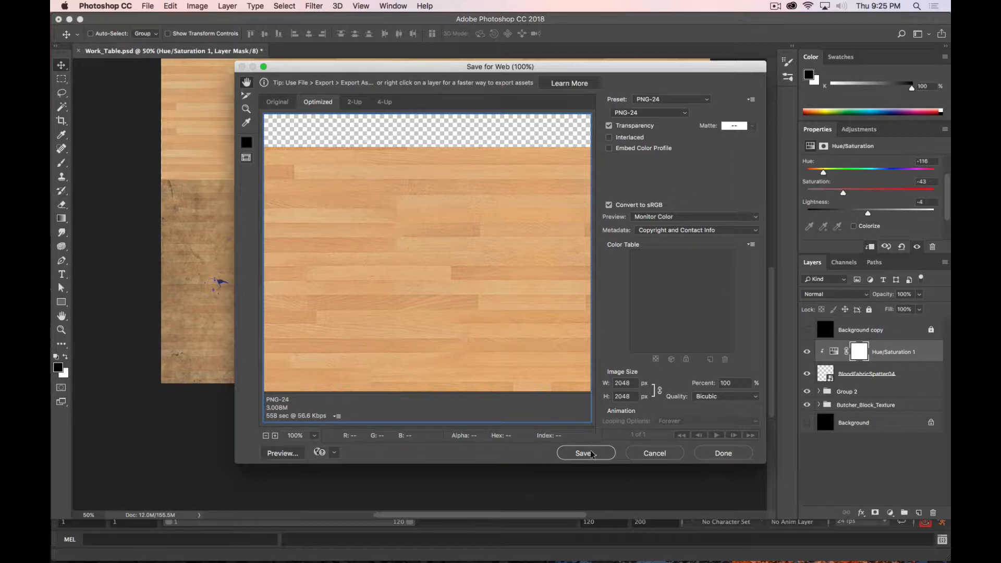
pyautogui.click(266, 436)
pyautogui.click(266, 435)
pyautogui.click(266, 436)
pyautogui.click(266, 435)
pyautogui.click(266, 435)
pyautogui.click(266, 436)
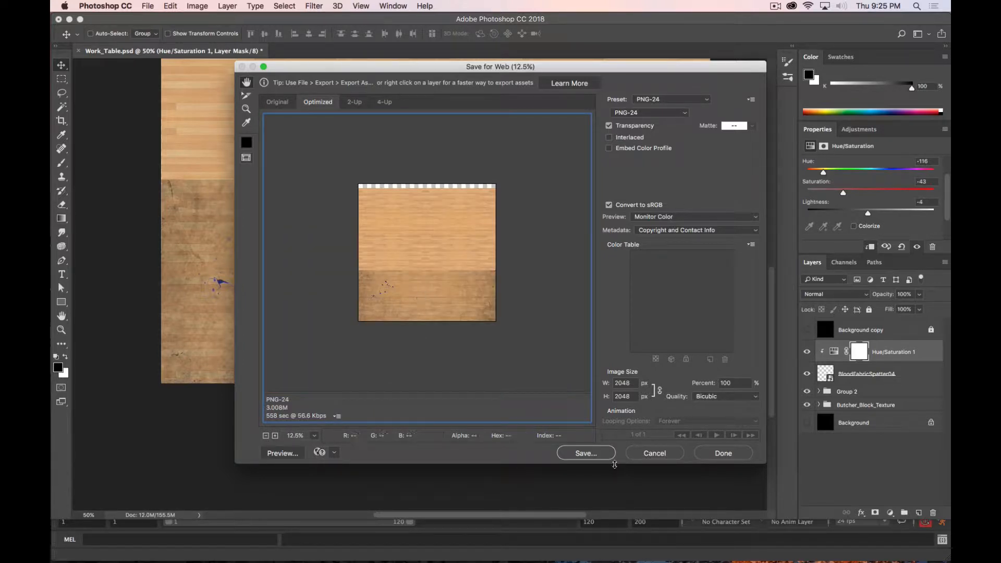
pyautogui.click(610, 453)
pyautogui.click(416, 132)
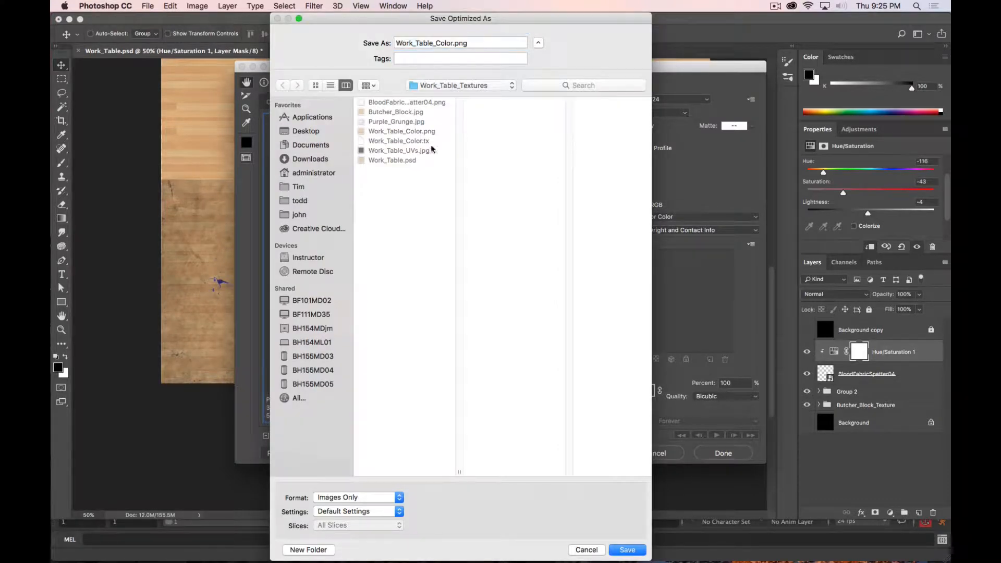
pyautogui.click(628, 551)
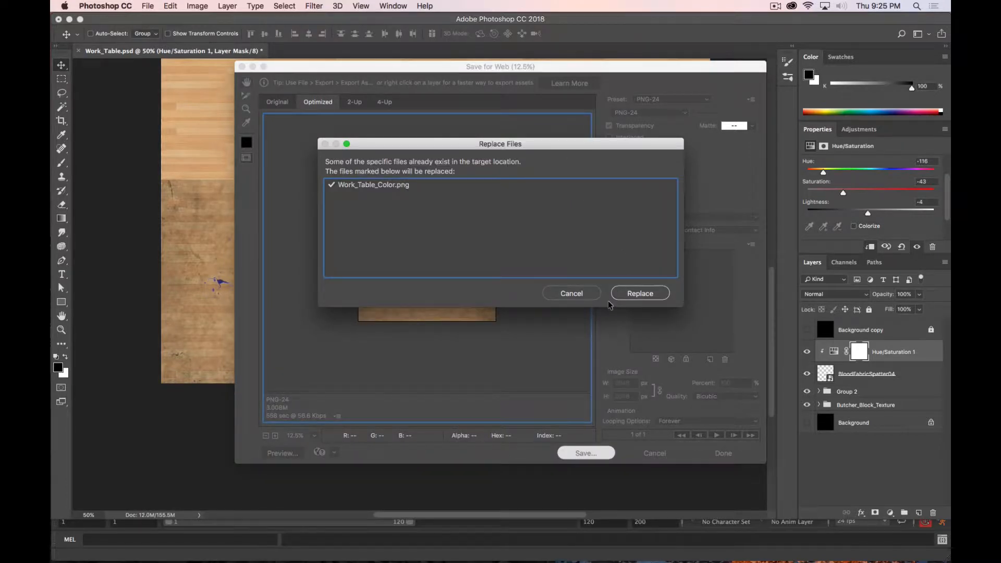
pyautogui.click(628, 295)
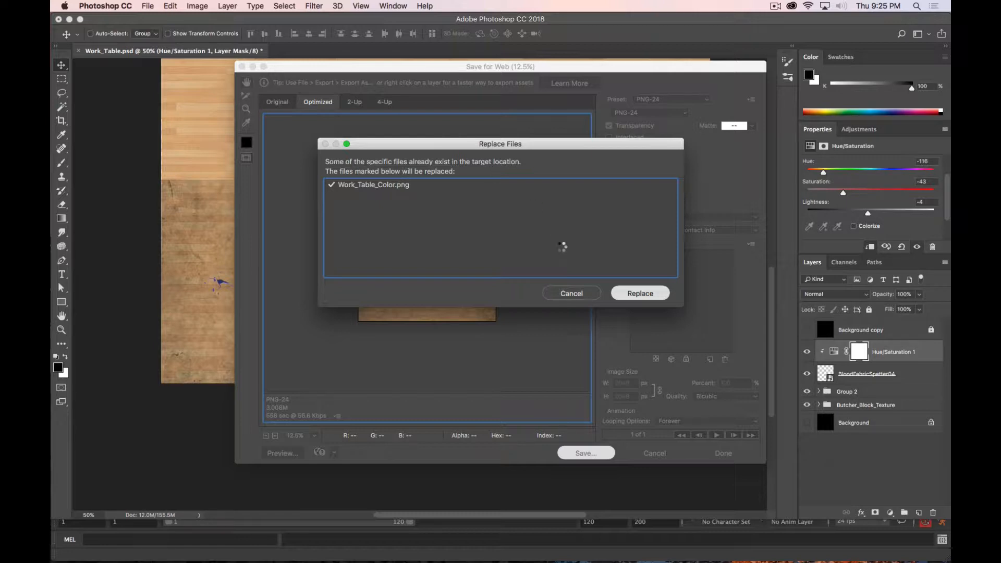
# Switch to Maya and reload Work_Table_Color.png as the image of the file1 texture node, then move the Hypershade aside
pyautogui.press('super+period')
pyautogui.press('super+Tab')
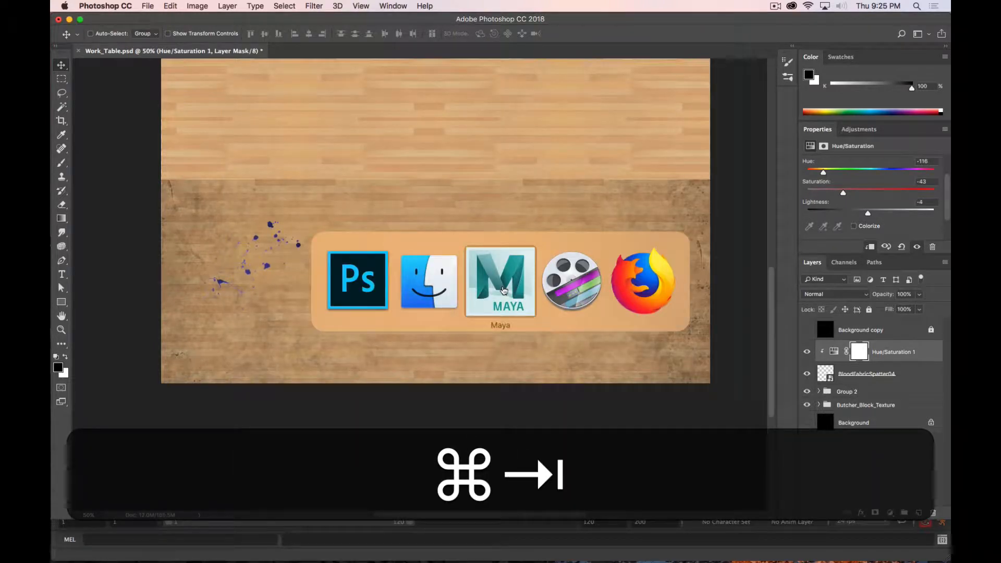
pyautogui.click(503, 290)
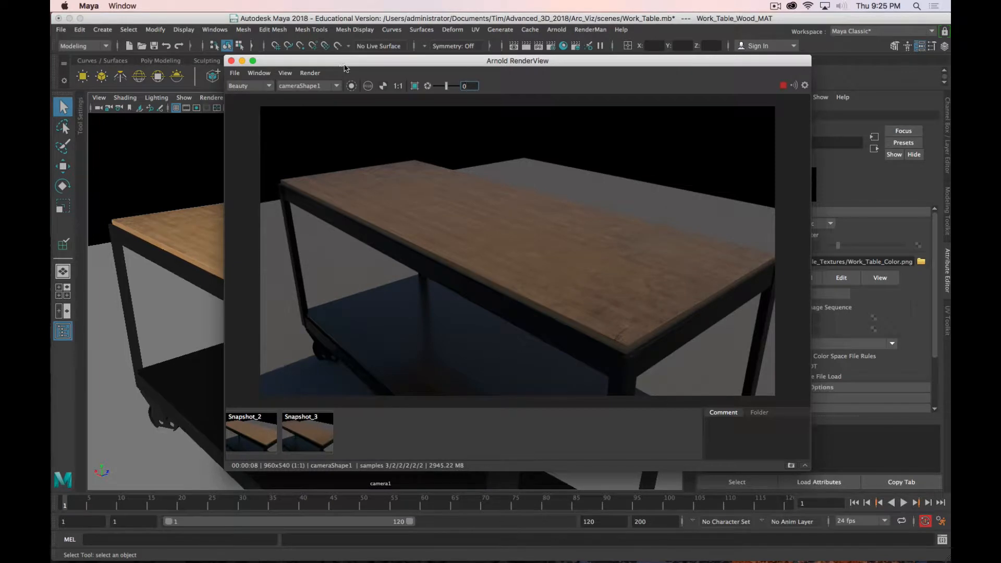
pyautogui.moveTo(50, 77); pyautogui.dragTo(420, 77)
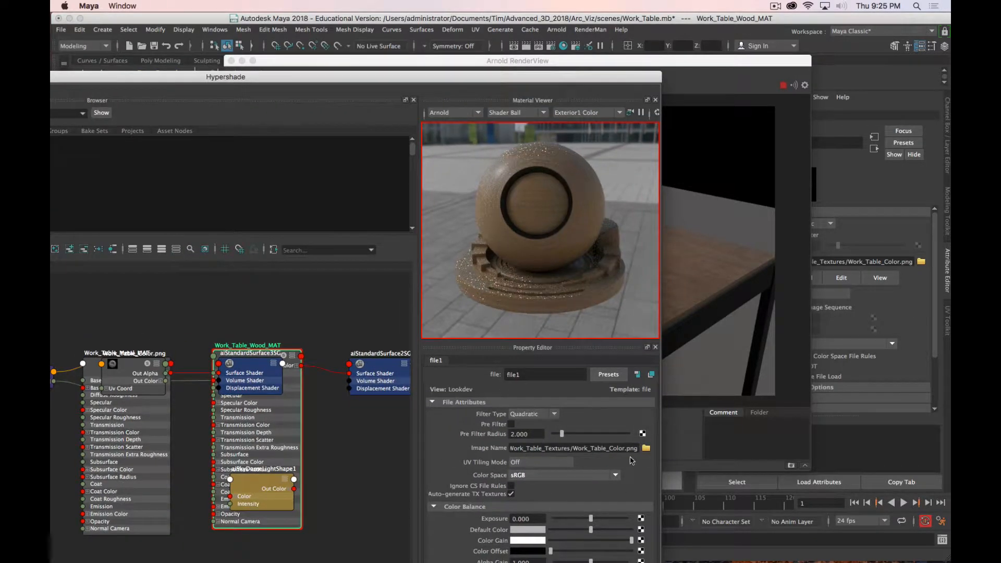
pyautogui.click(646, 448)
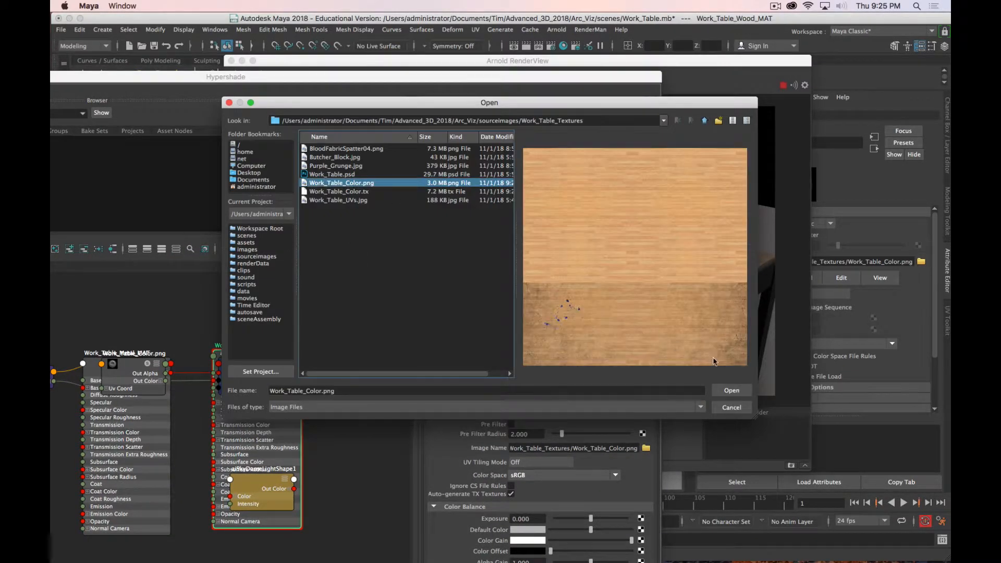
pyautogui.click(732, 391)
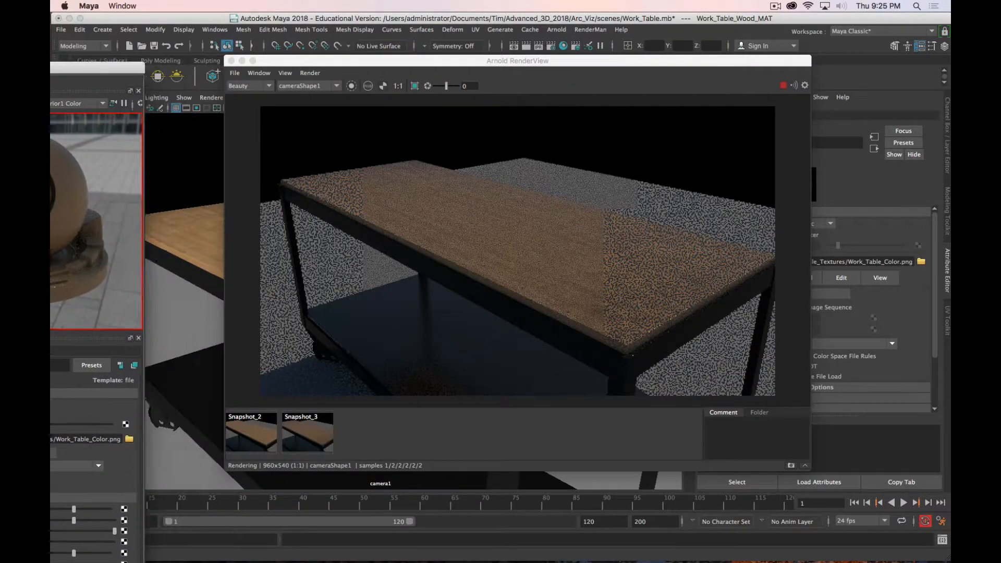
pyautogui.moveTo(97, 68); pyautogui.dragTo(50, 68)
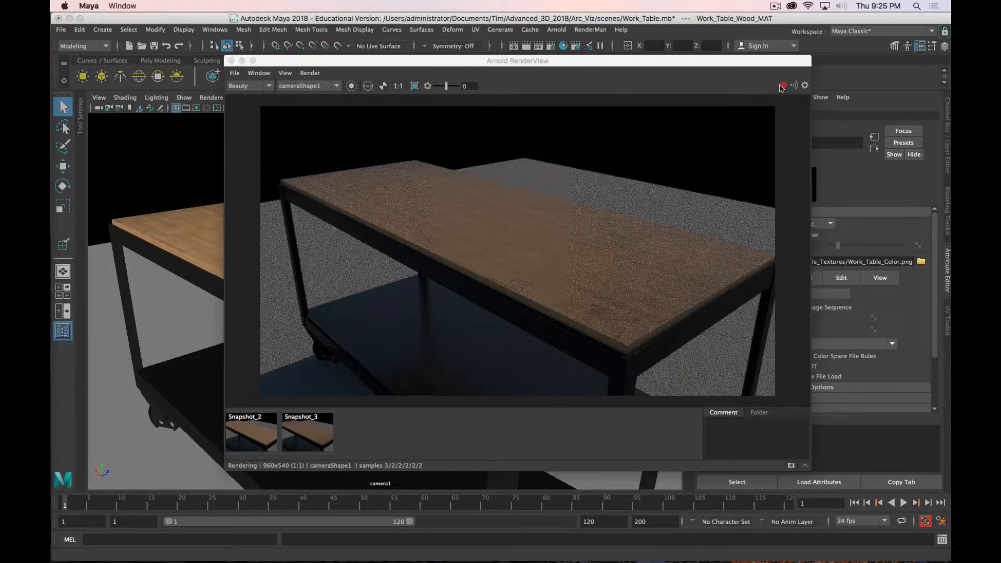
# Restart the Arnold render of the table by reopening the RenderView, and store a snapshot of the finished render
pyautogui.click(782, 88)
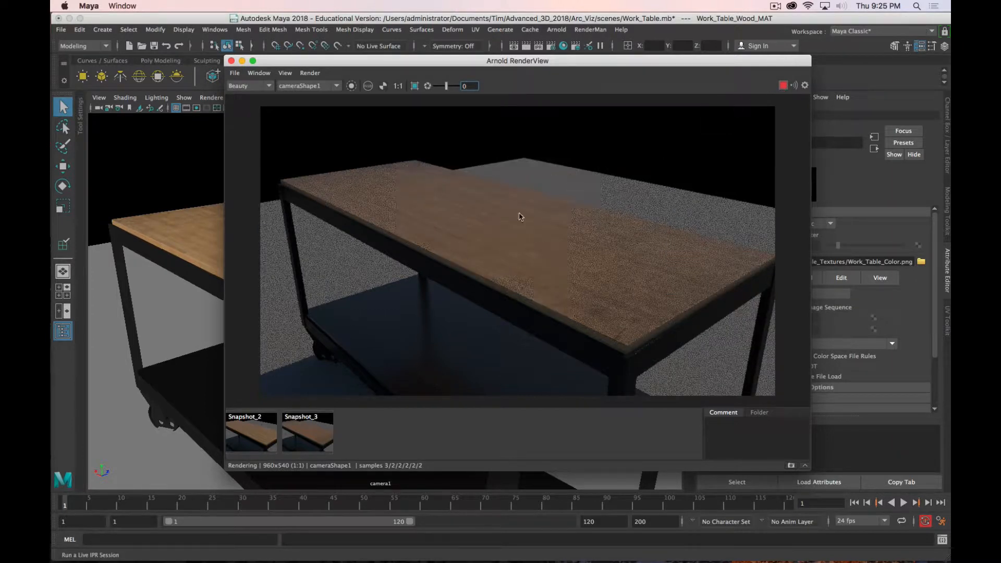
pyautogui.click(231, 61)
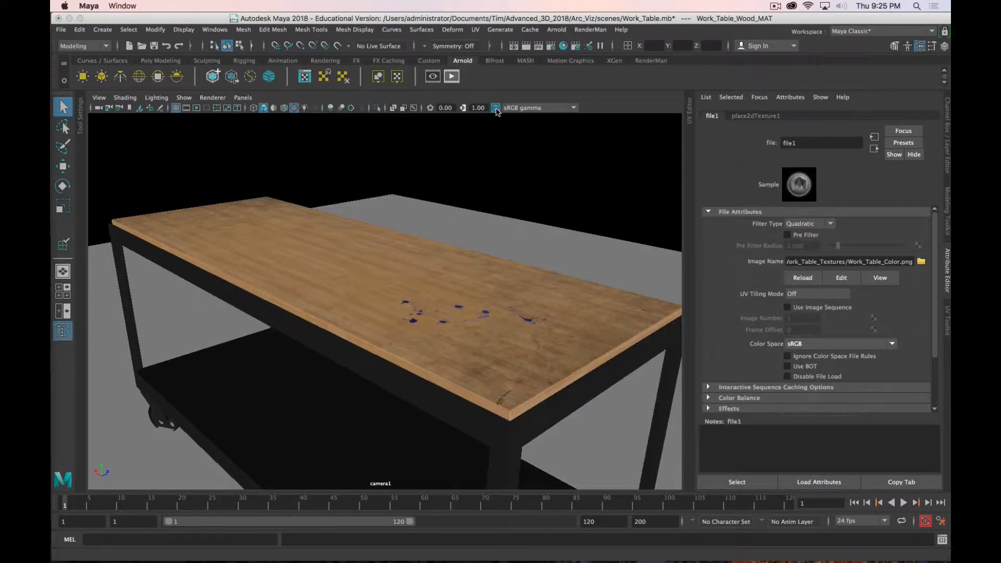
pyautogui.click(452, 77)
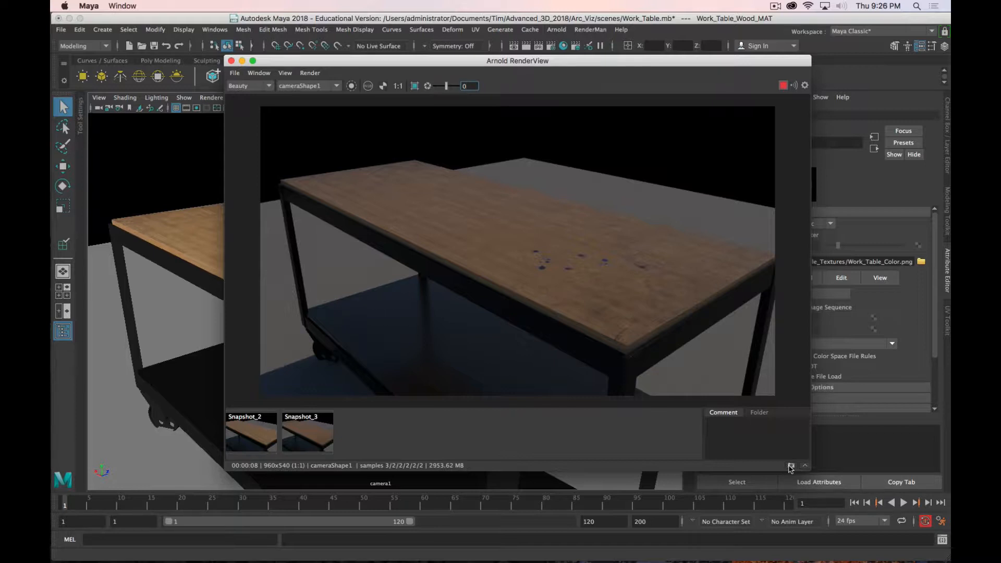
pyautogui.click(791, 466)
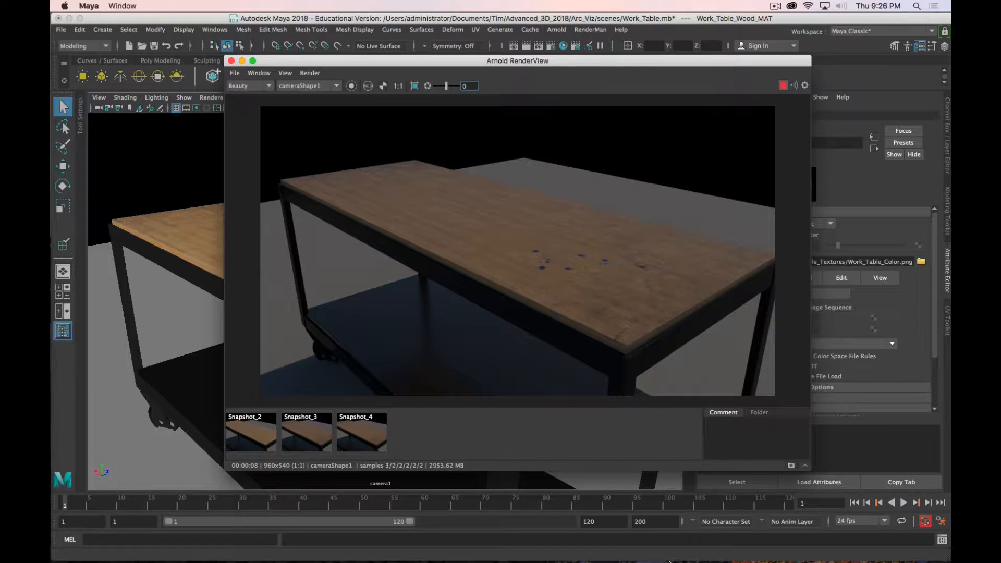
# Switch to Photoshop and group the layers from Hue/Saturation 1 through Butcher_Block_Texture, naming the group Table_Color
pyautogui.moveTo(661, 66); pyautogui.dragTo(52, 64)
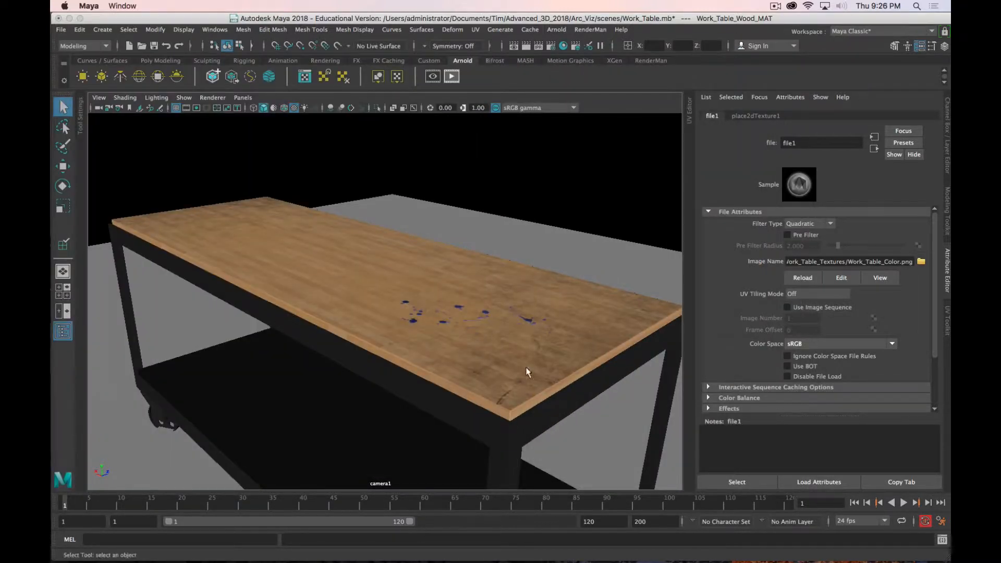
pyautogui.press('super')
pyautogui.press('super+Tab')
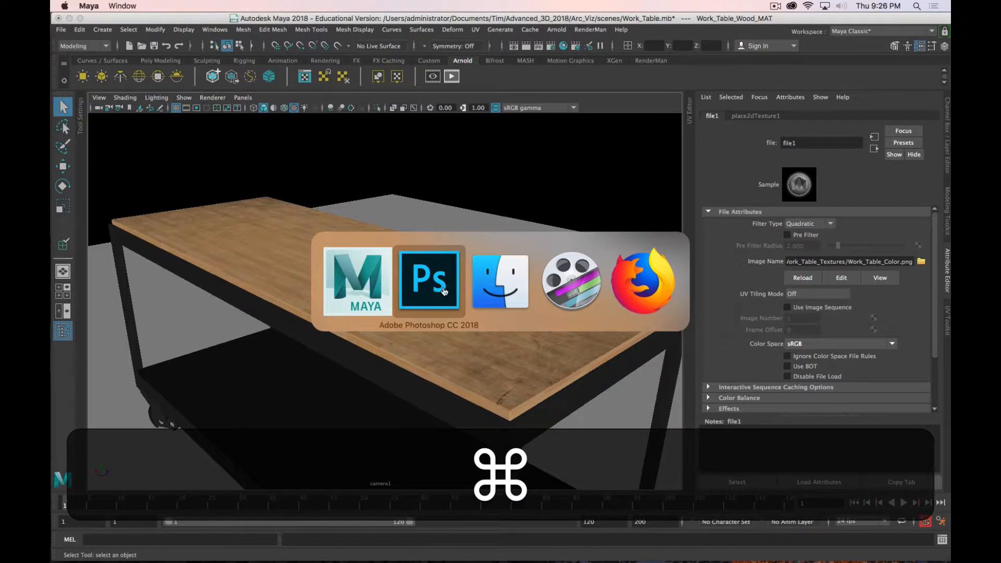
pyautogui.click(443, 289)
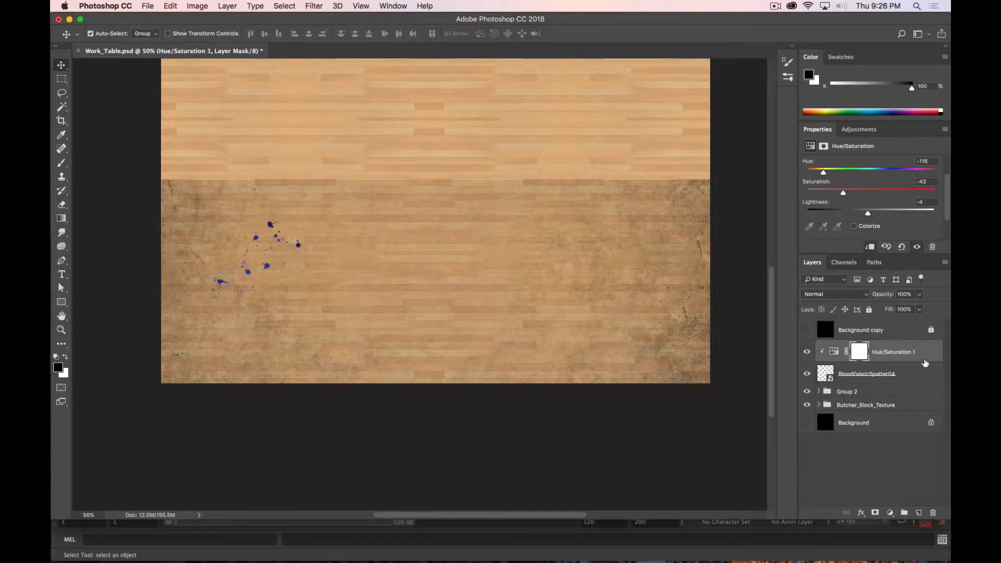
pyautogui.click(919, 357)
pyautogui.keyDown('shift'); pyautogui.click(921, 406); pyautogui.keyUp('shift')
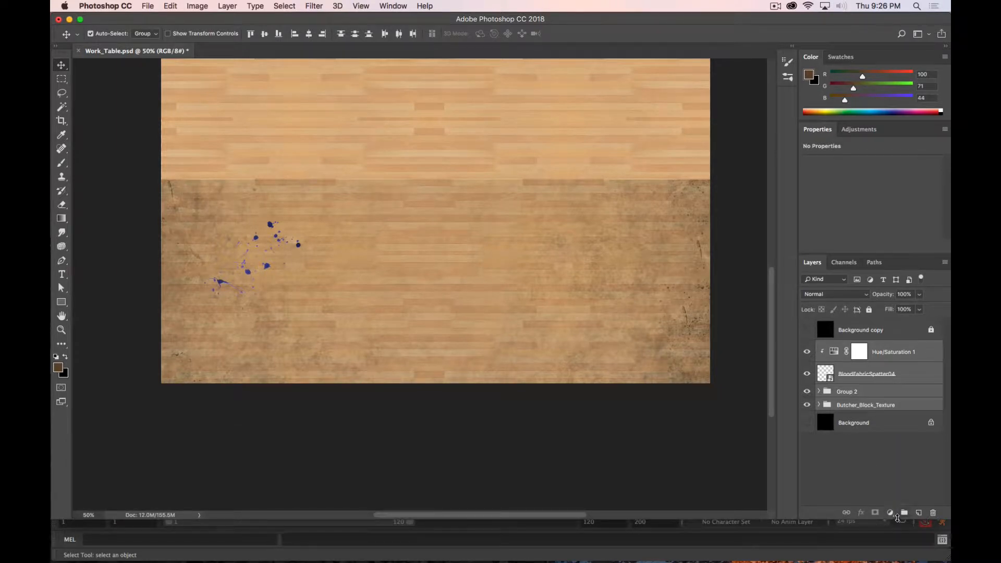
pyautogui.click(903, 515)
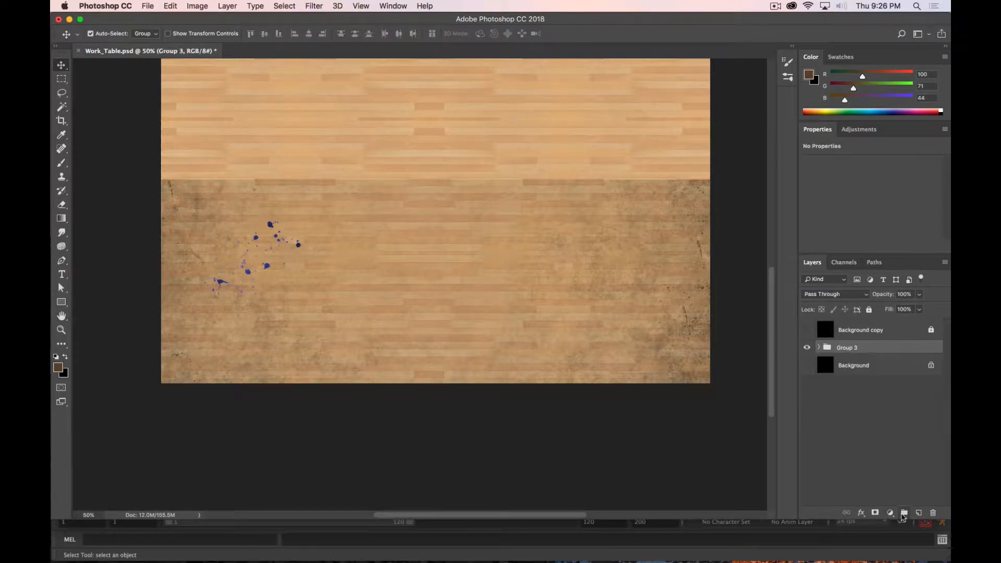
pyautogui.press('shift')
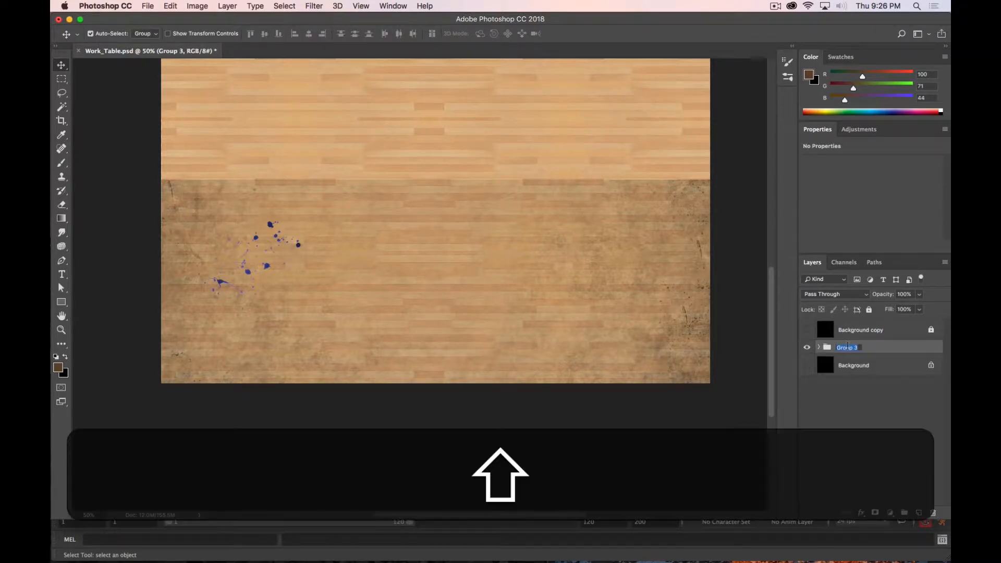
pyautogui.write('Table_Color')
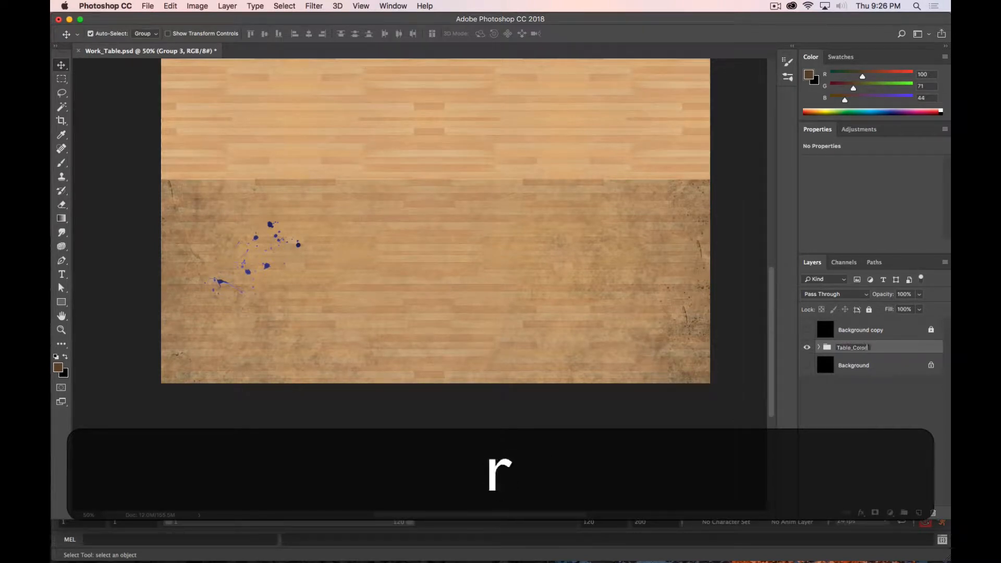
pyautogui.press('Return')
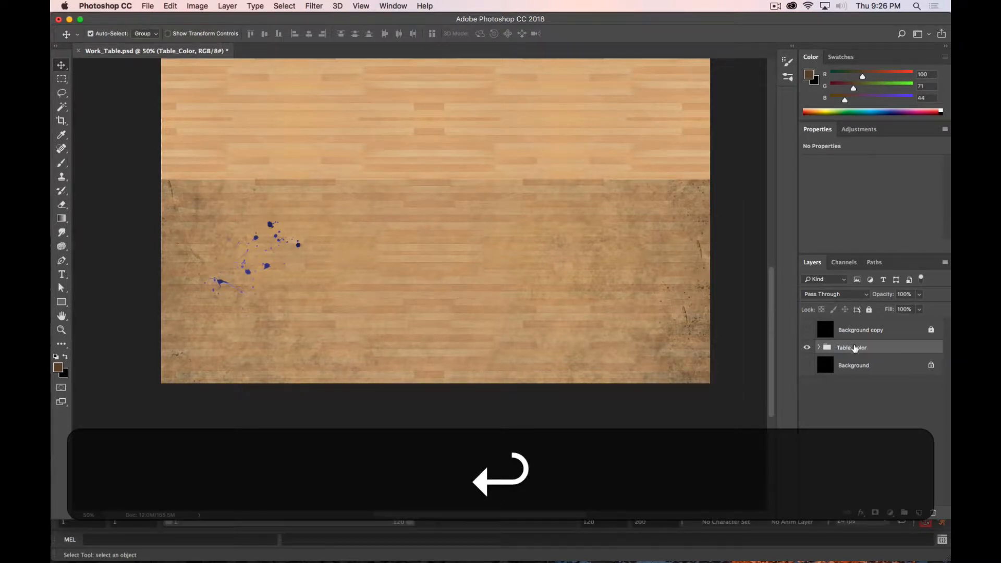
# Duplicate the Table_Color group and hide the Hue/Saturation 1 and BloodFabricSpatter04 layers inside the copy
pyautogui.moveTo(856, 348); pyautogui.dragTo(919, 513)
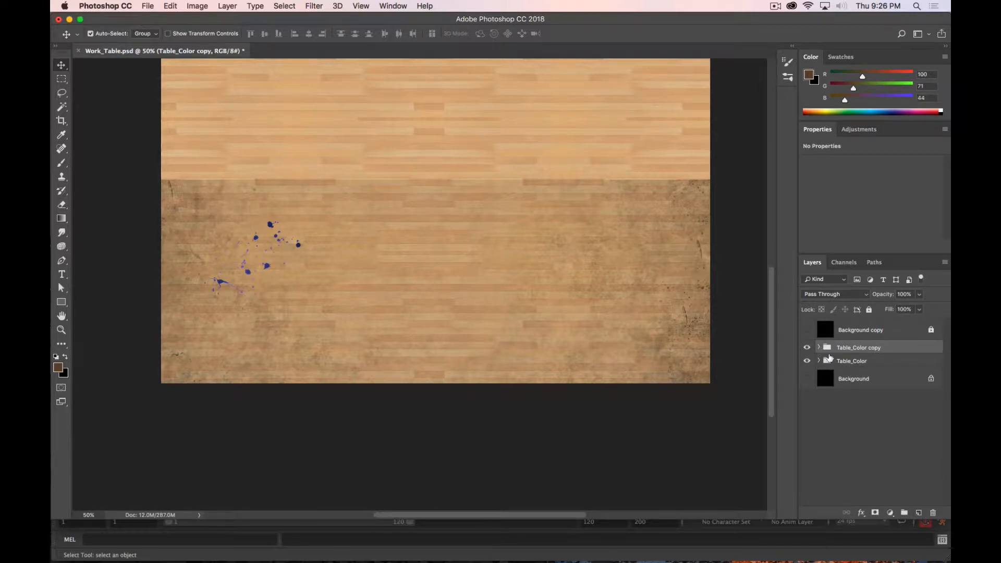
pyautogui.click(819, 347)
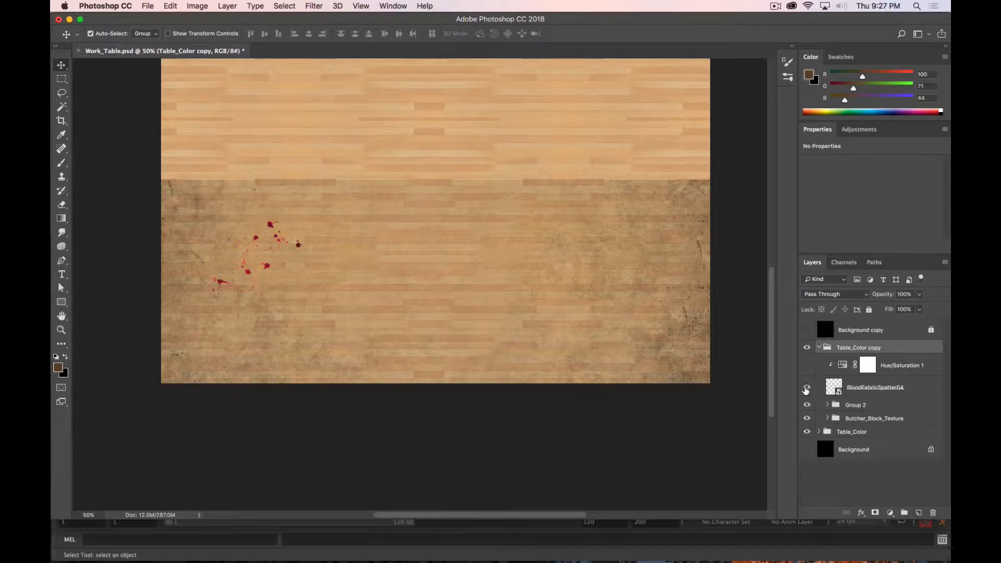
pyautogui.click(807, 388)
# Merge Group 2, the grunge group inside Table_Color copy, into a single layer
pyautogui.click(887, 411)
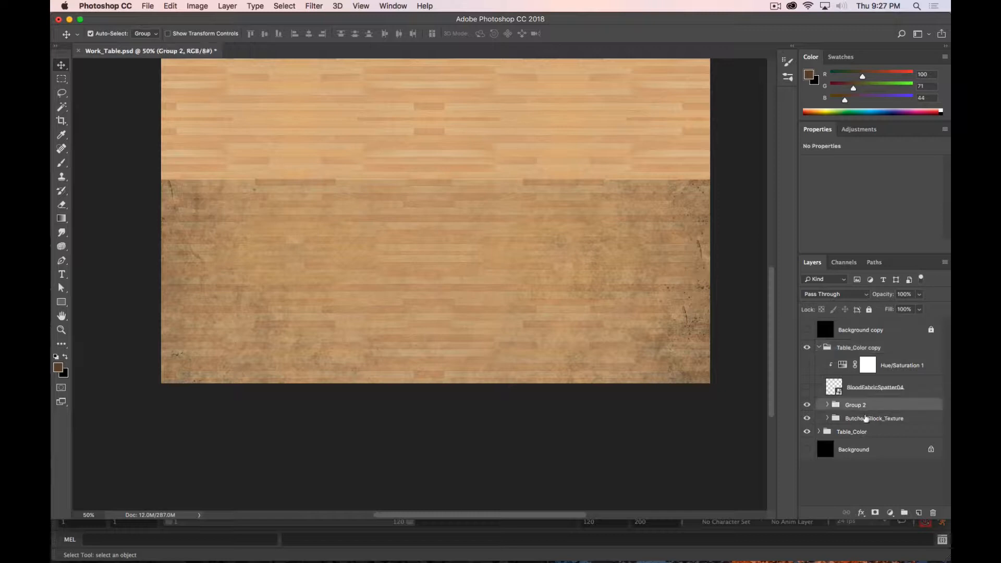
pyautogui.rightClick(847, 401)
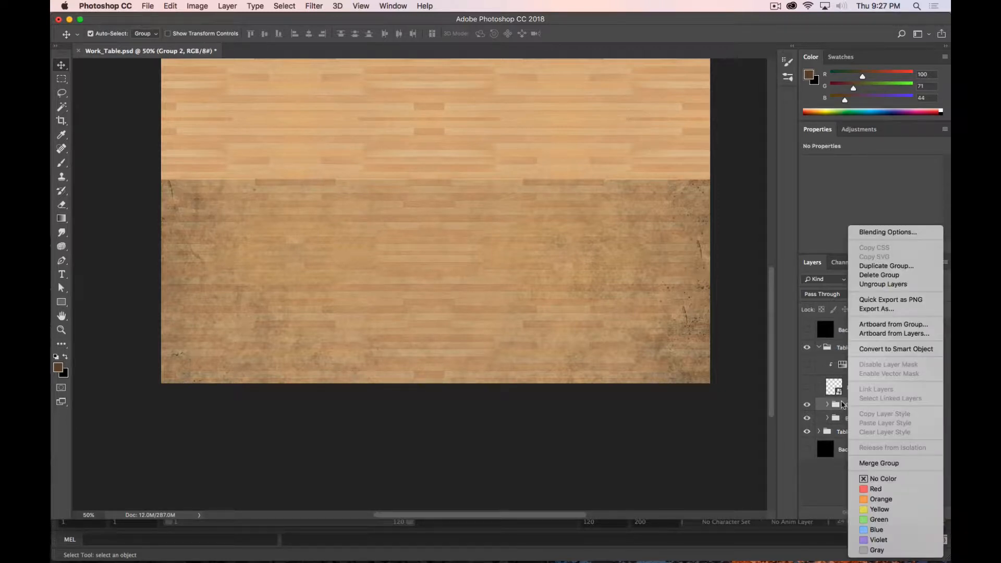
pyautogui.click(826, 407)
pyautogui.click(828, 406)
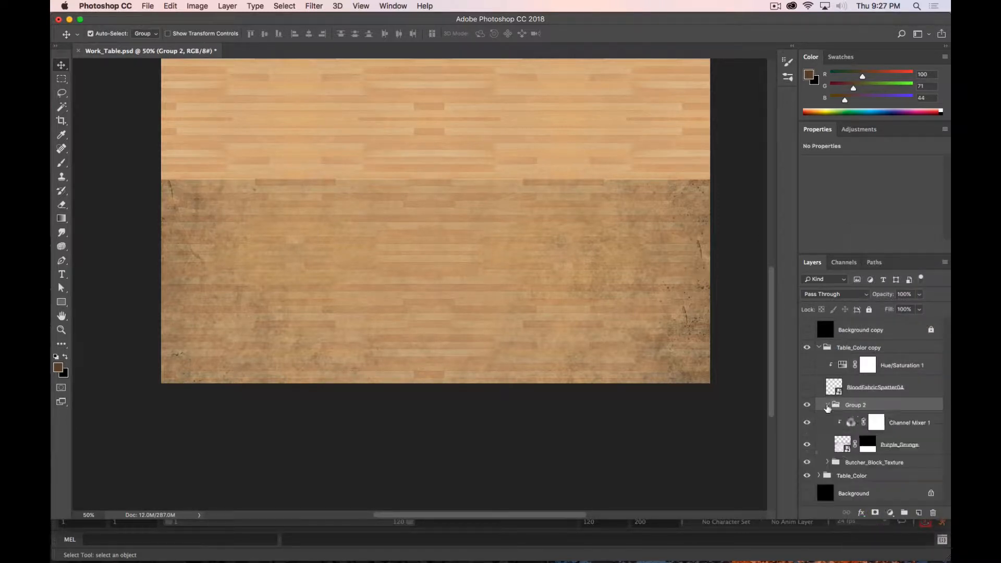
pyautogui.click(828, 405)
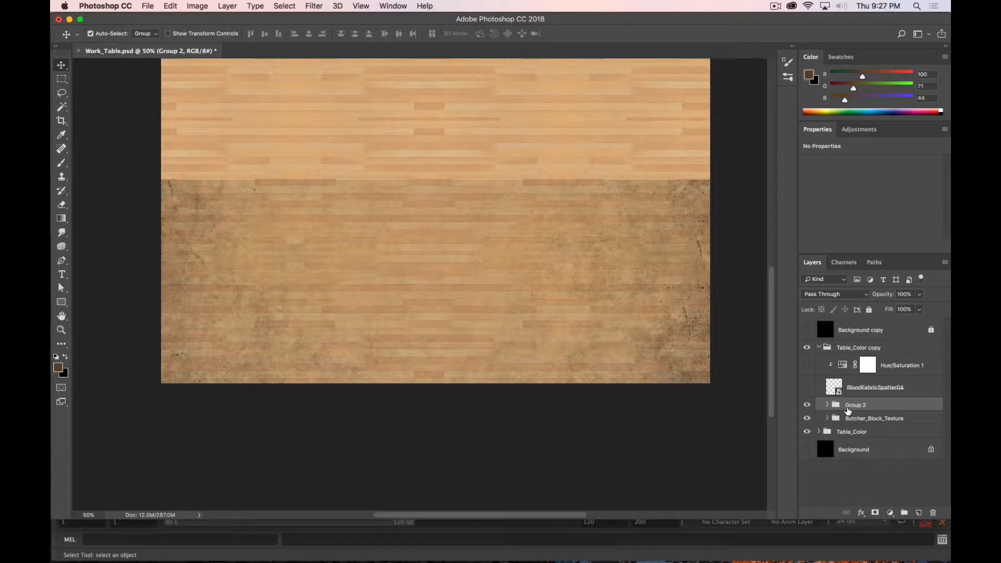
pyautogui.rightClick(848, 411)
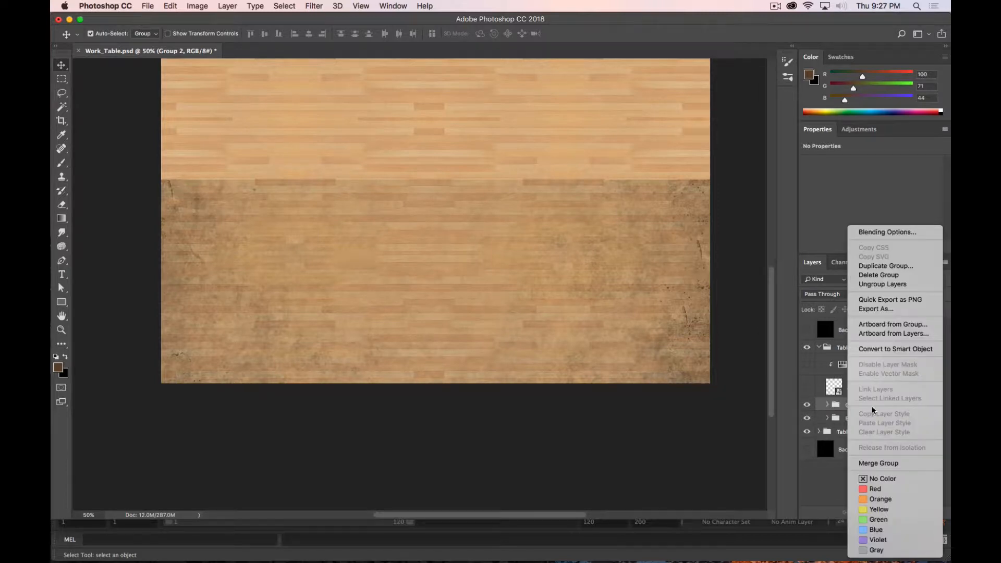
pyautogui.click(888, 463)
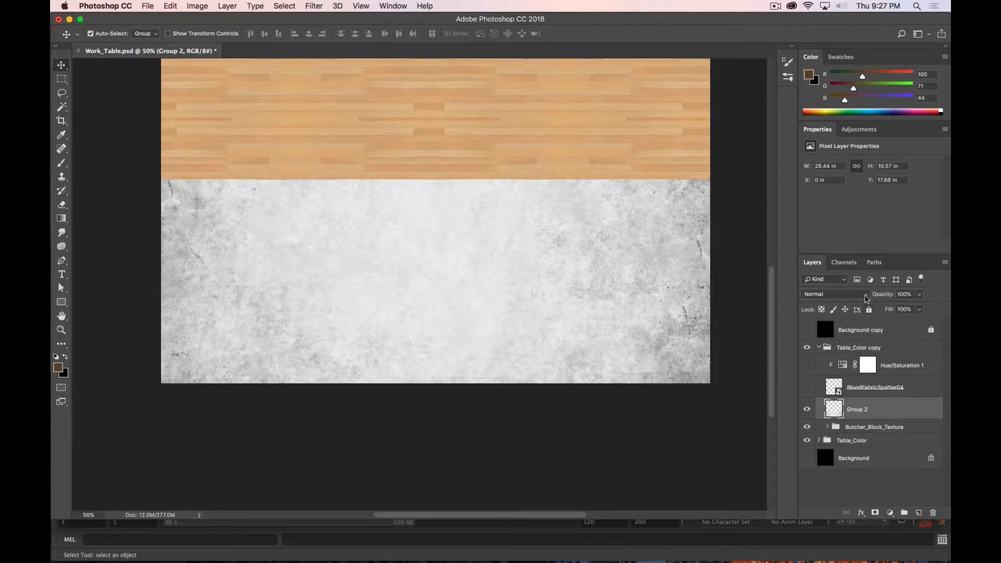
# Set the merged grunge layer Group 2 to Multiply and merge it with the Butcher_Block_Texture group into one layer
pyautogui.click(867, 299)
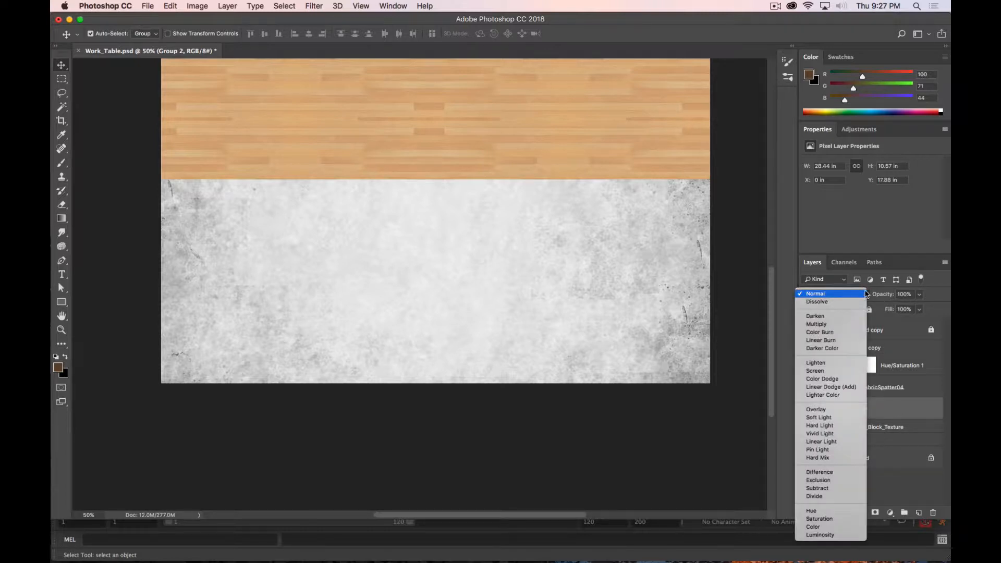
pyautogui.click(846, 325)
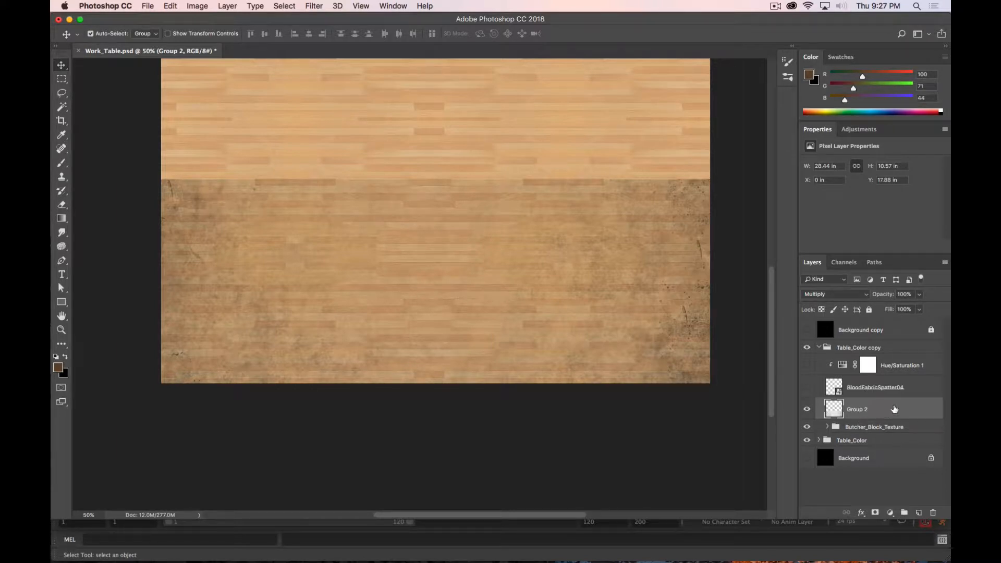
pyautogui.keyDown('shift'); pyautogui.click(908, 423); pyautogui.keyUp('shift')
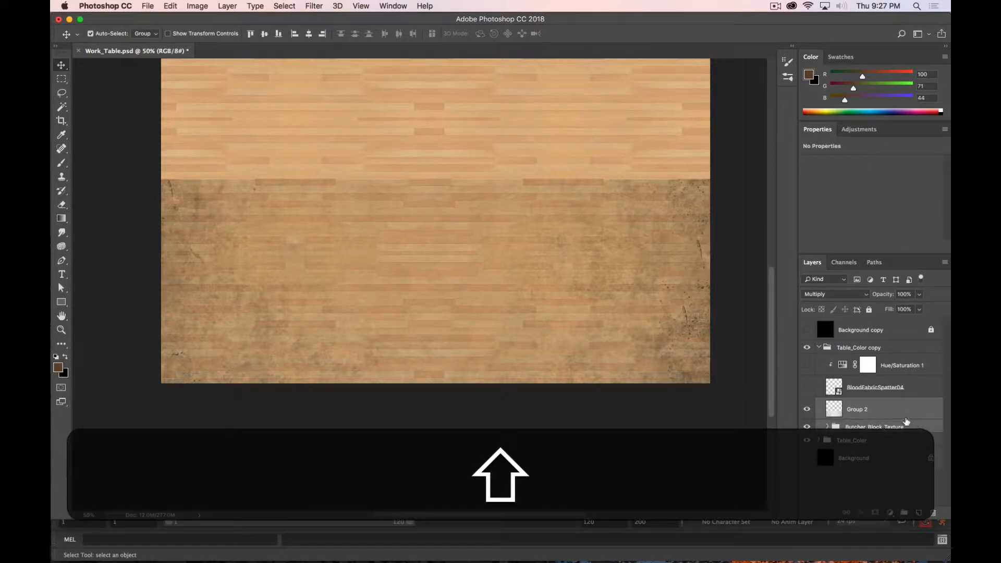
pyautogui.rightClick(874, 412)
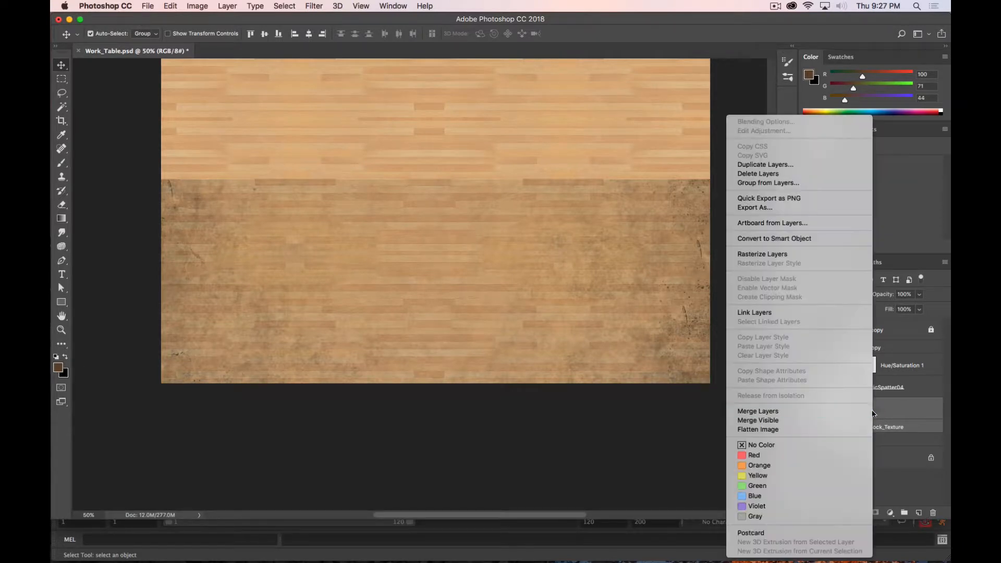
pyautogui.click(840, 412)
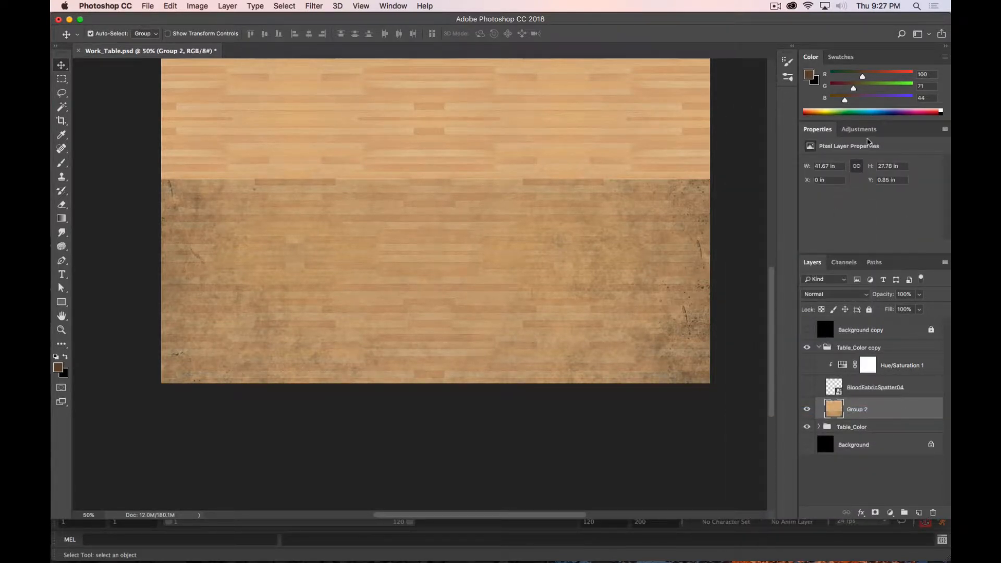
# Add a Channel Mixer adjustment above the merged wood layer, using the Black & White with Orange Filter (RGB) preset
pyautogui.click(850, 134)
pyautogui.click(869, 166)
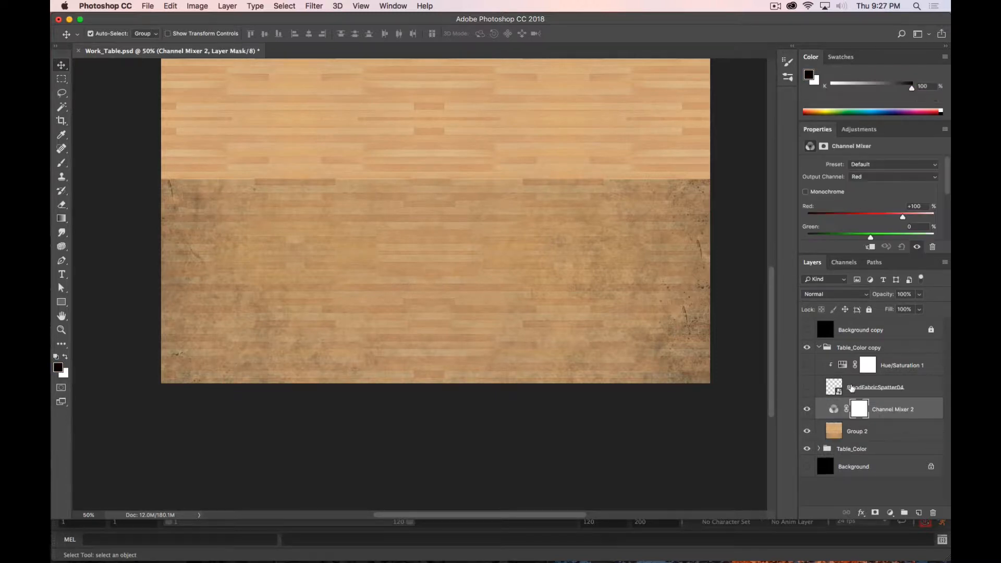
pyautogui.click(870, 176)
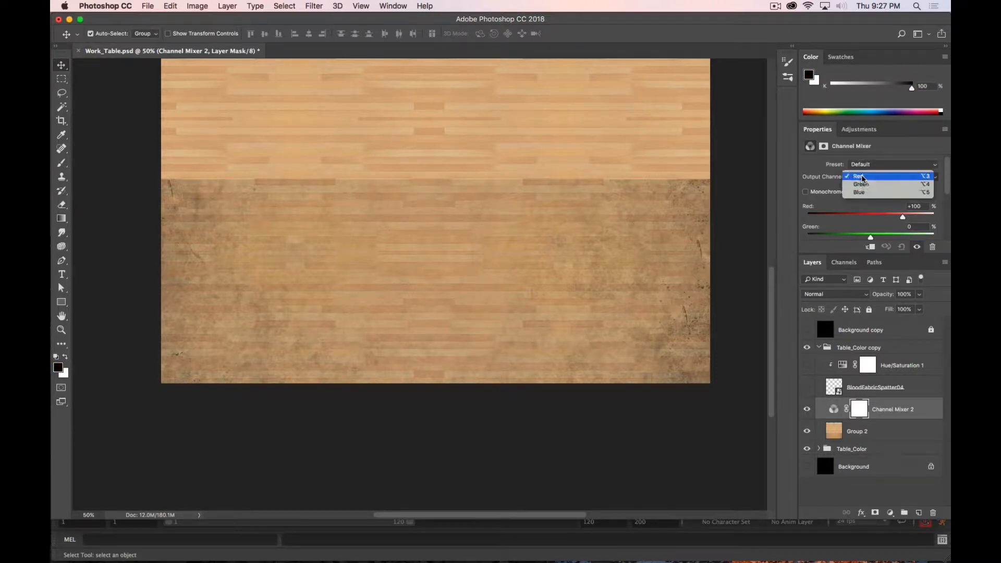
pyautogui.click(879, 166)
pyautogui.click(879, 166)
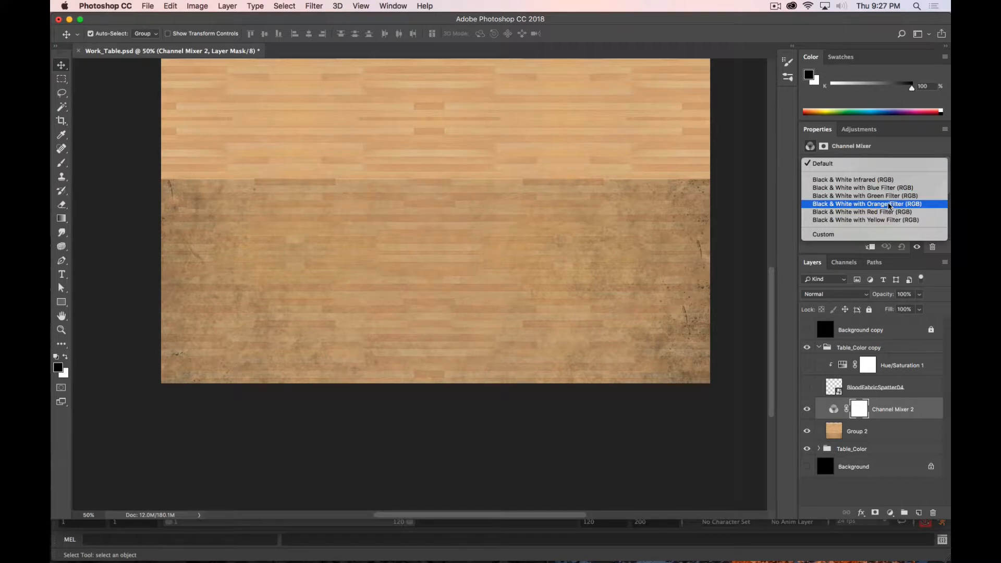
pyautogui.click(878, 202)
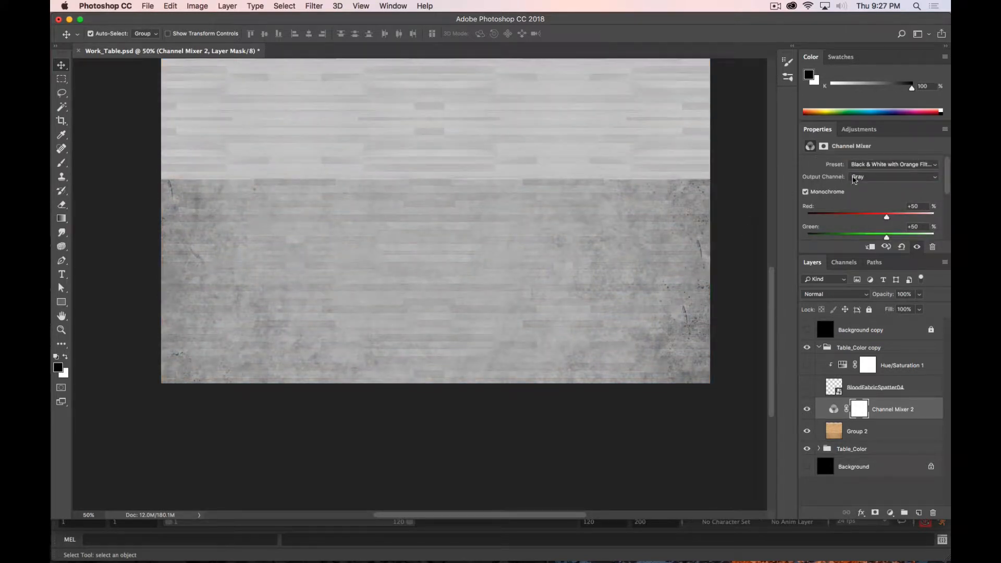
# Try the Red and Green Filter presets, settle on Black & White with Blue Filter (RGB), and clip the Channel Mixer to Group 2
pyautogui.click(880, 167)
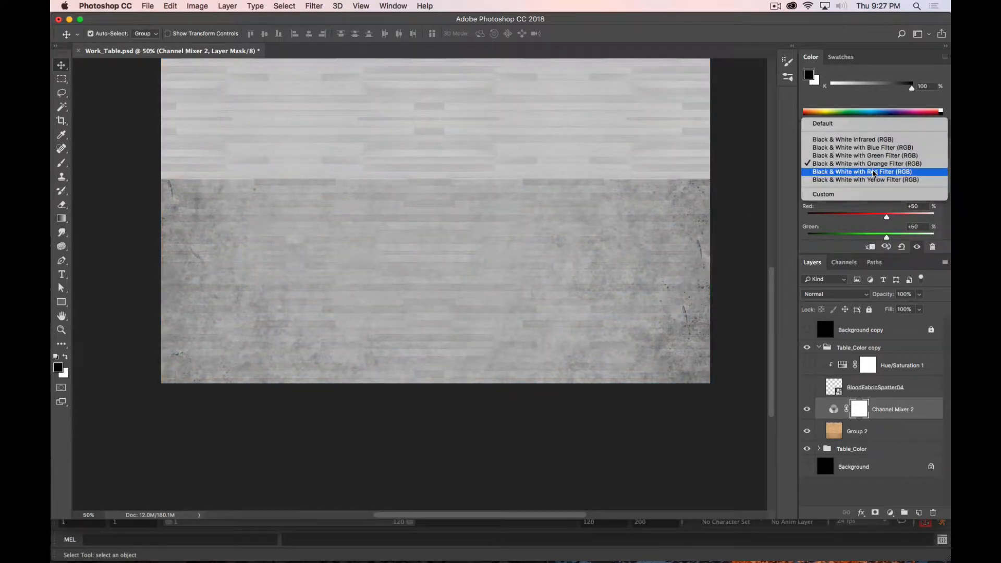
pyautogui.click(874, 174)
pyautogui.click(888, 166)
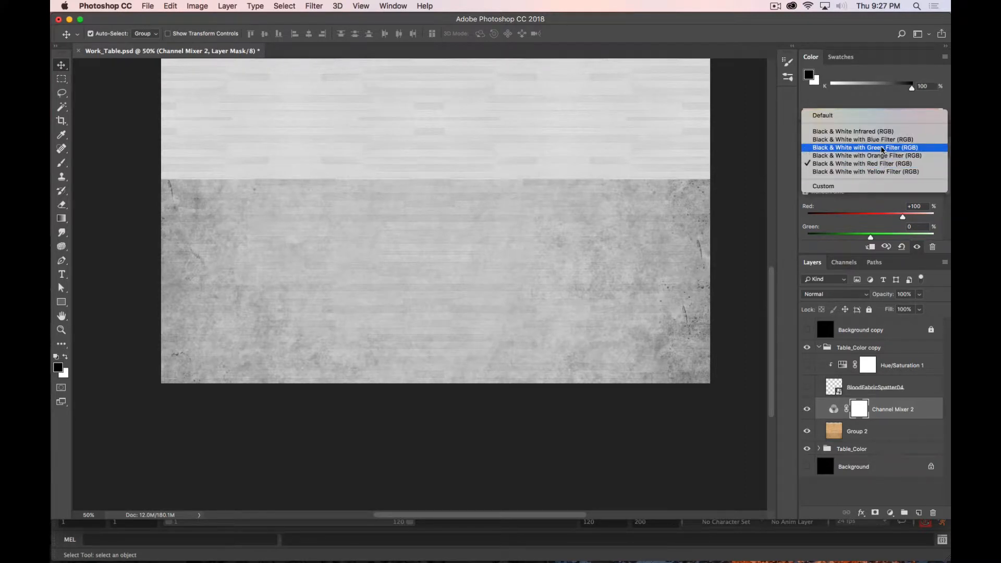
pyautogui.click(881, 147)
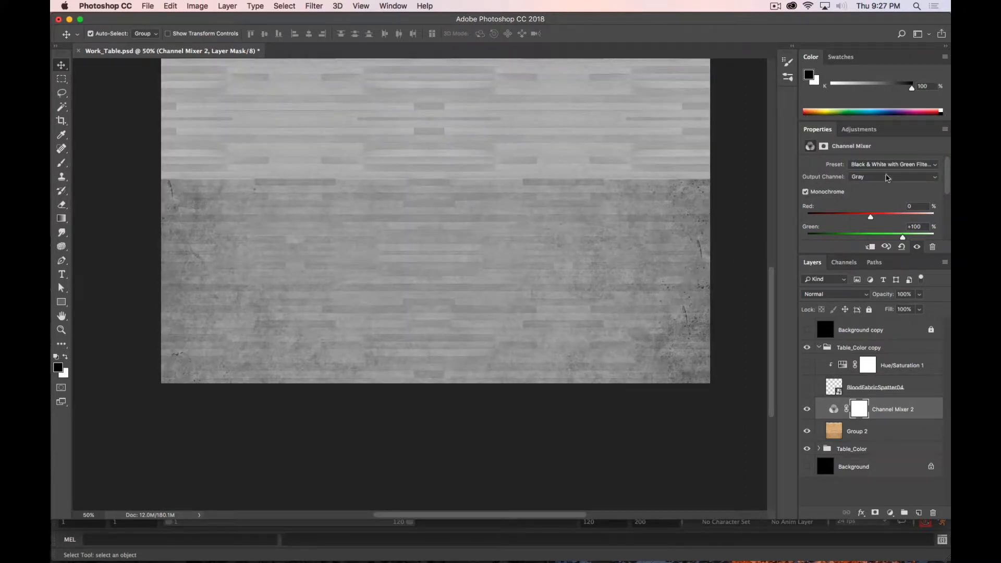
pyautogui.click(884, 165)
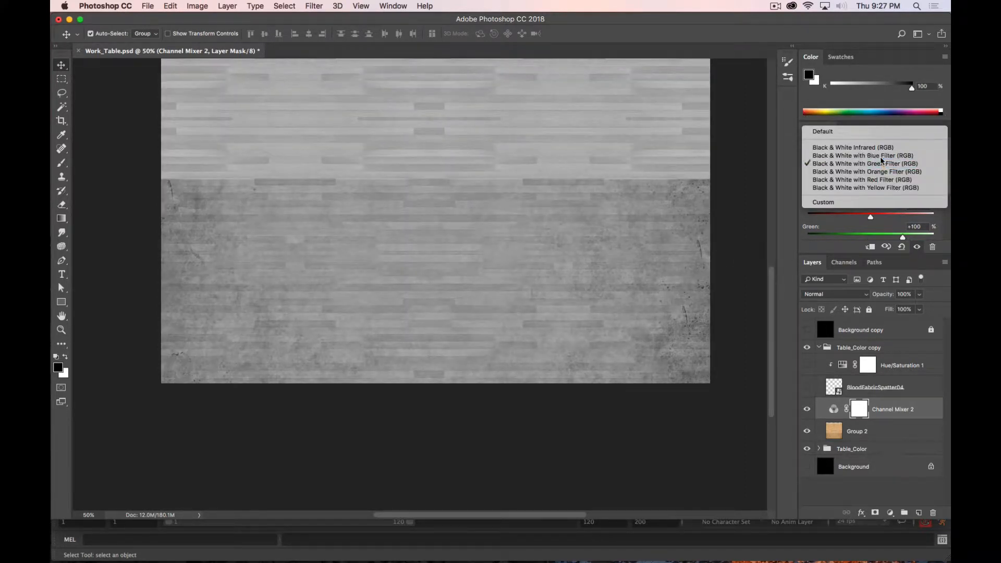
pyautogui.click(882, 158)
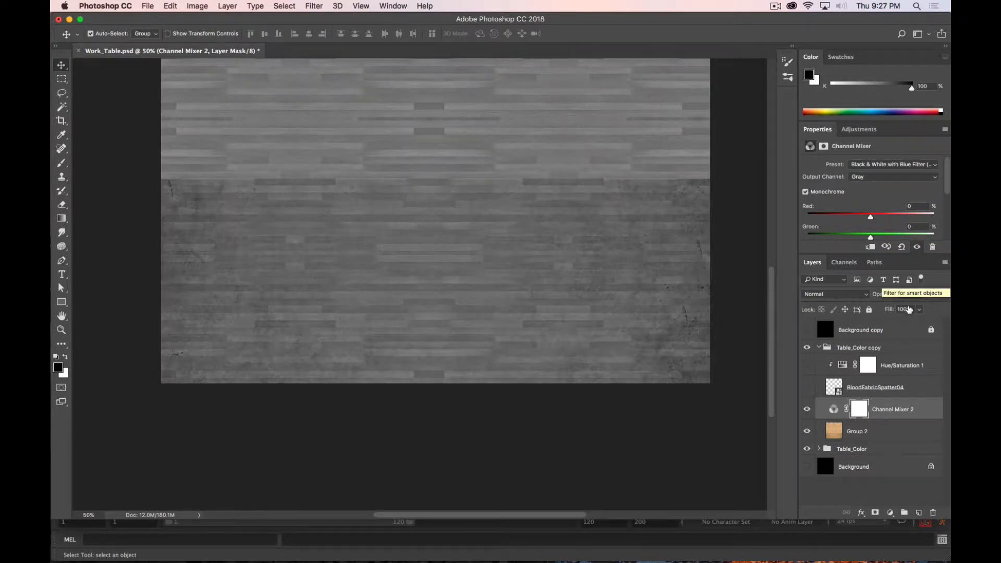
pyautogui.click(871, 247)
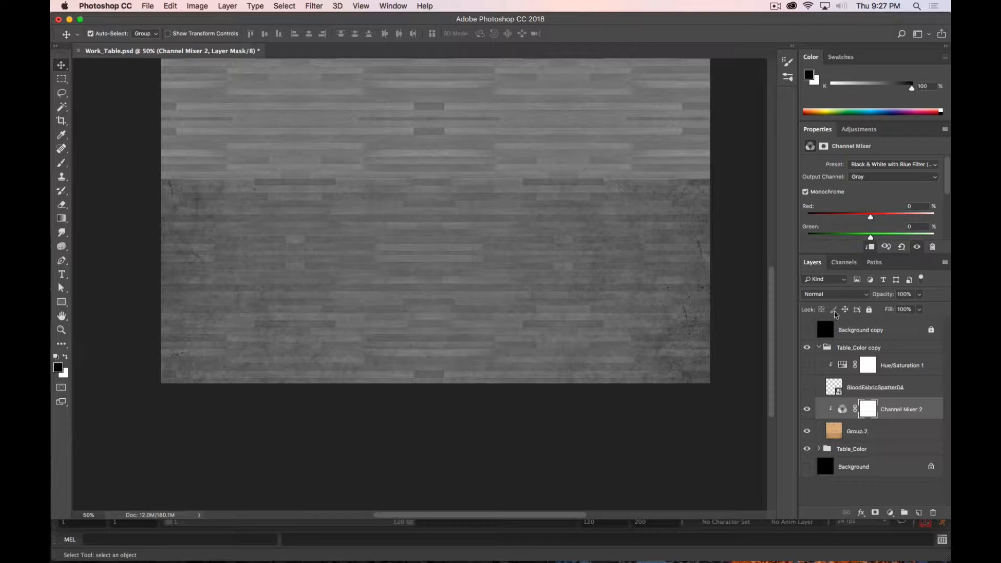
# Compare the wood texture with and without the Channel Mixer 2 adjustment and inspect the grayscale planks
pyautogui.click(898, 433)
pyautogui.click(904, 418)
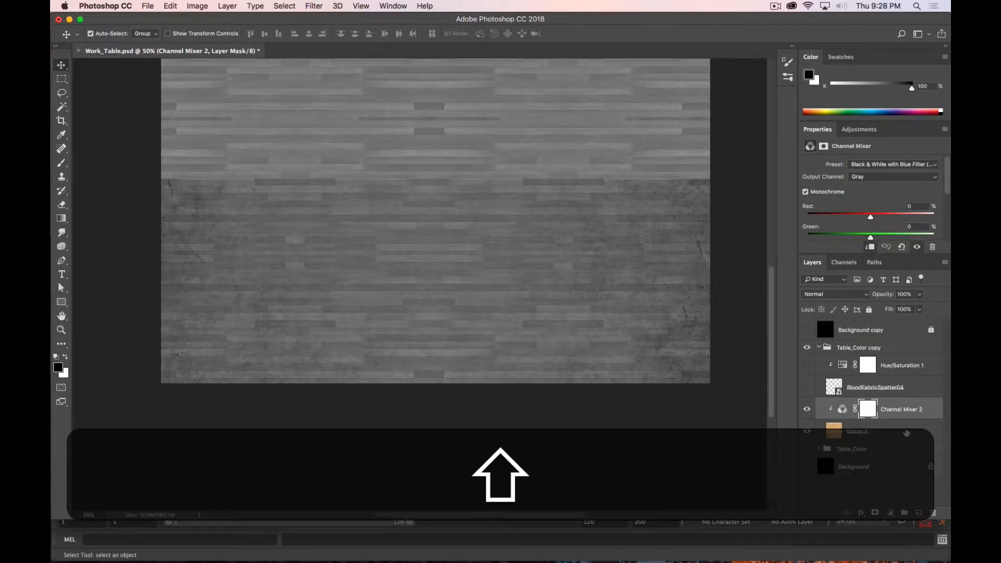
pyautogui.keyDown('shift'); pyautogui.click(906, 432); pyautogui.keyUp('shift')
pyautogui.moveTo(912, 413); pyautogui.dragTo(903, 436)
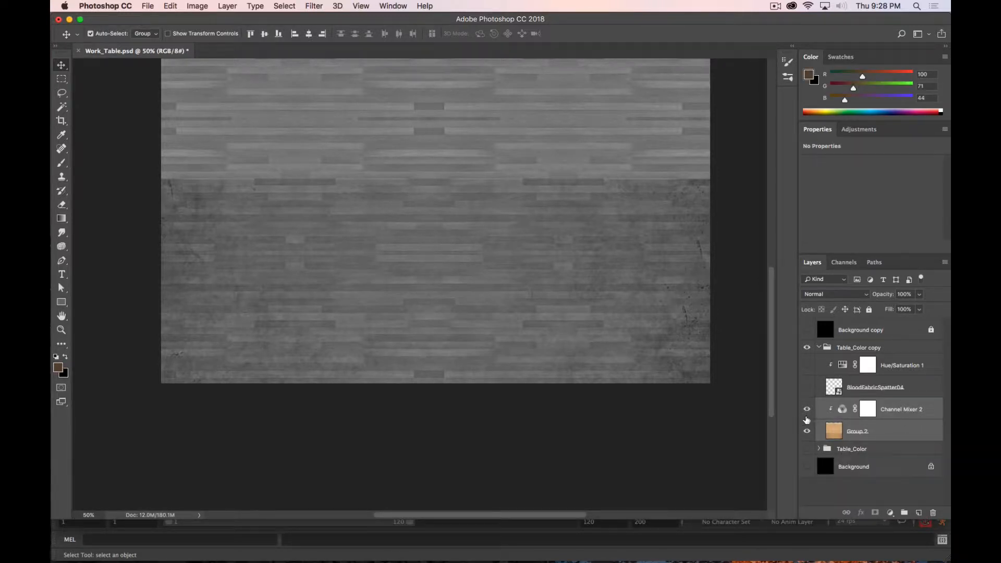
pyautogui.click(807, 411)
pyautogui.click(808, 411)
pyautogui.click(807, 411)
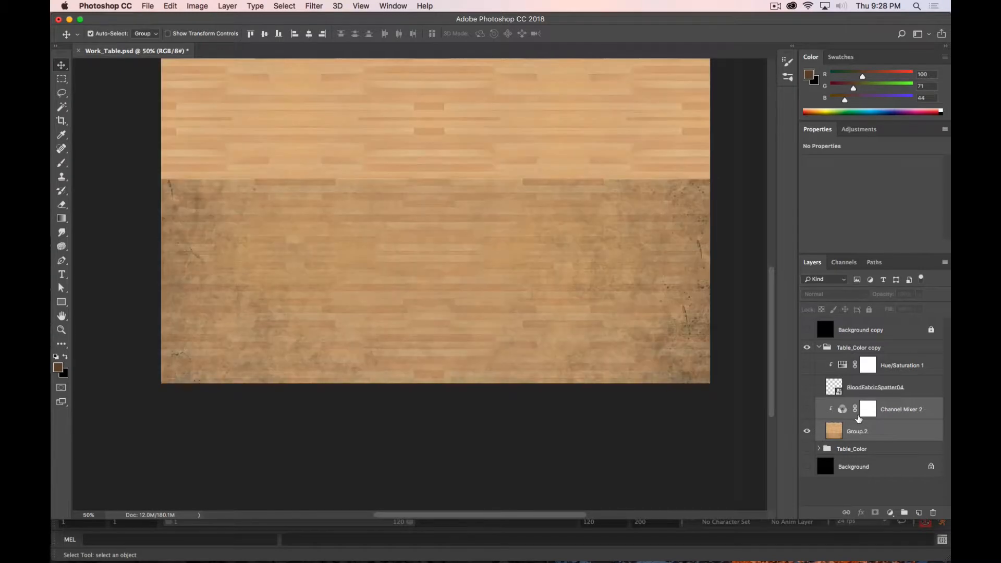
pyautogui.click(868, 410)
pyautogui.click(807, 410)
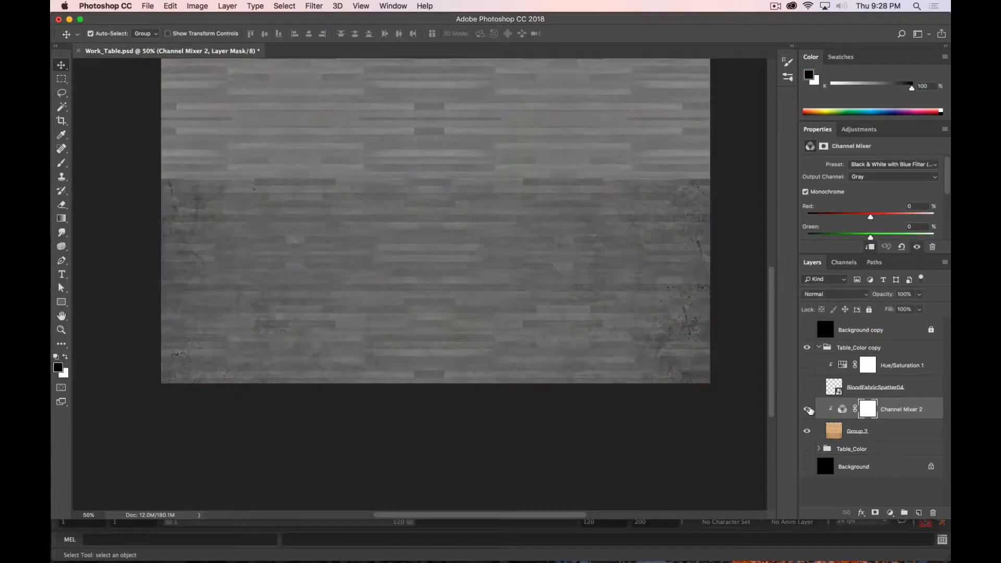
pyautogui.scroll(5, 573, 267)
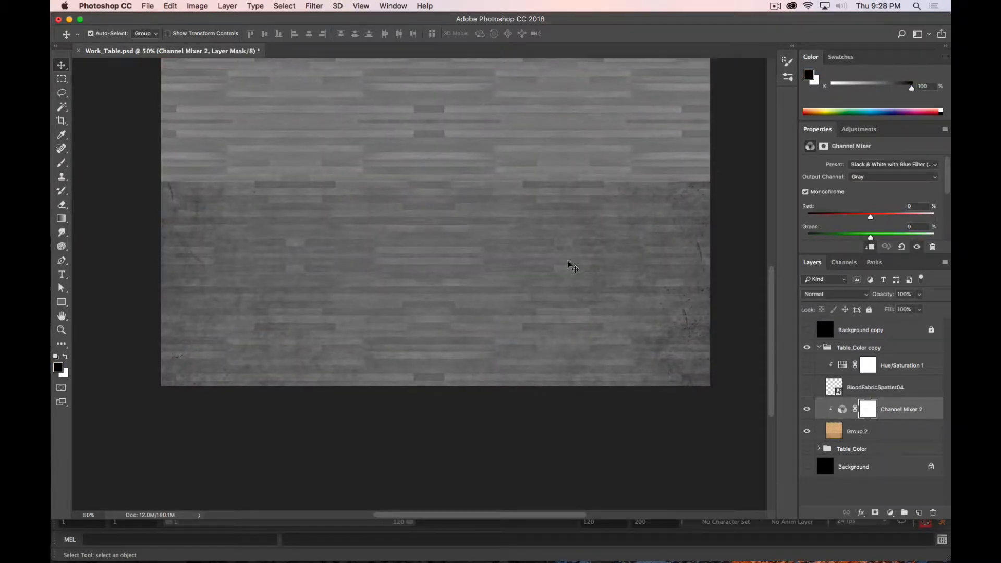
pyautogui.scroll(-3, 570, 266)
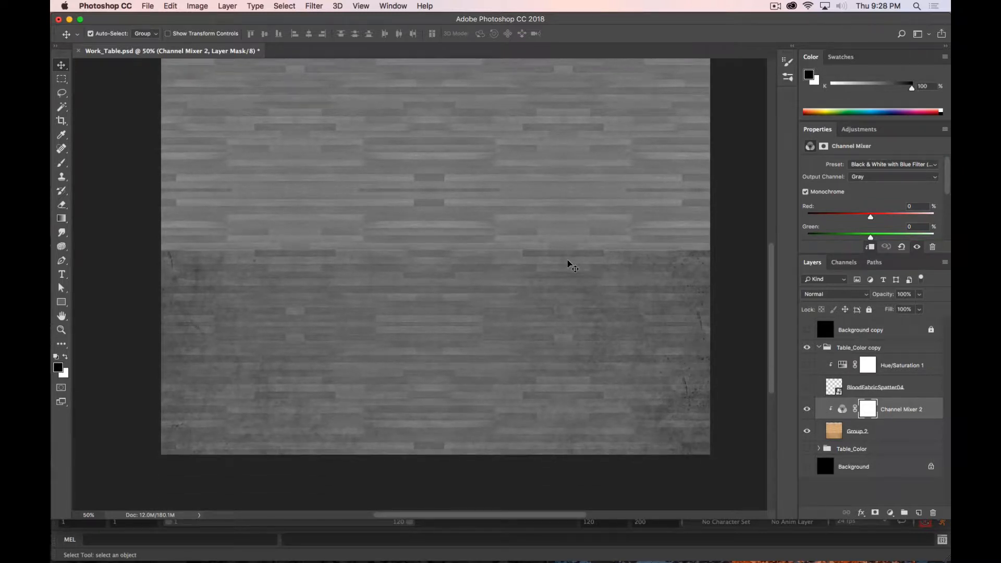
pyautogui.scroll(2, 571, 266)
pyautogui.scroll(-3, 573, 266)
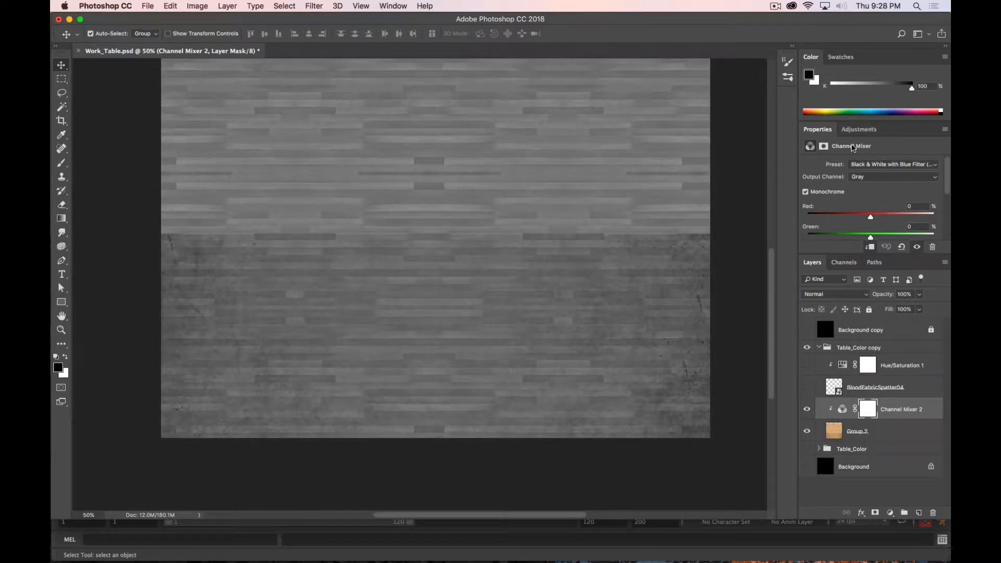
# Add a Levels adjustment clipped above Channel Mixer 2 and set its input black point to 116 and white point to 145
pyautogui.click(860, 129)
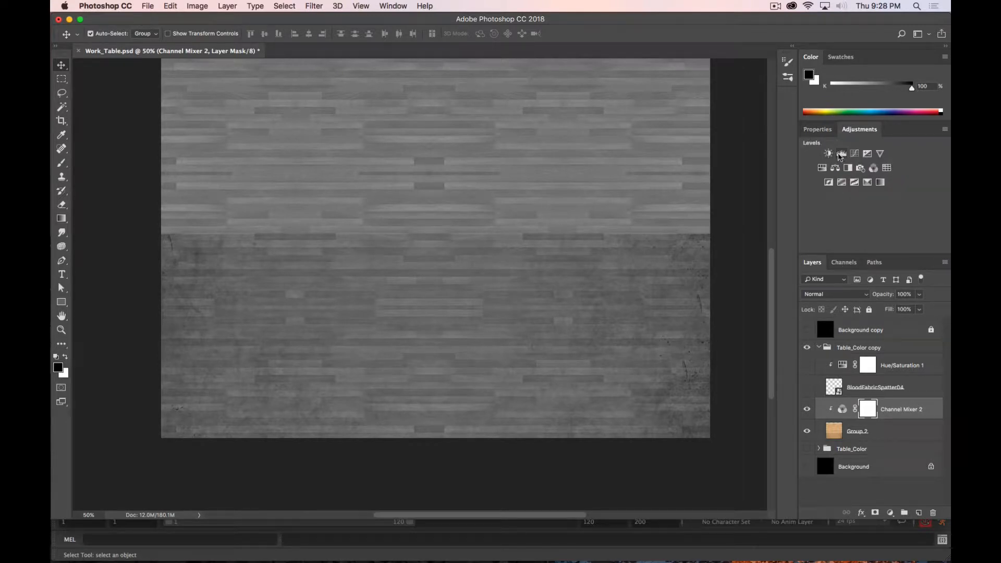
pyautogui.click(840, 155)
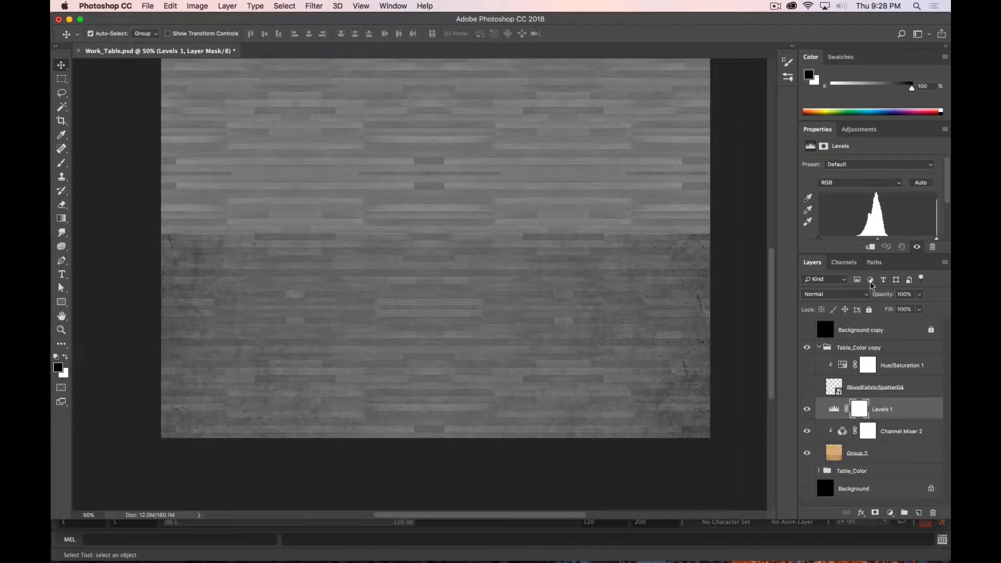
pyautogui.click(871, 247)
pyautogui.scroll(-3, 914, 196)
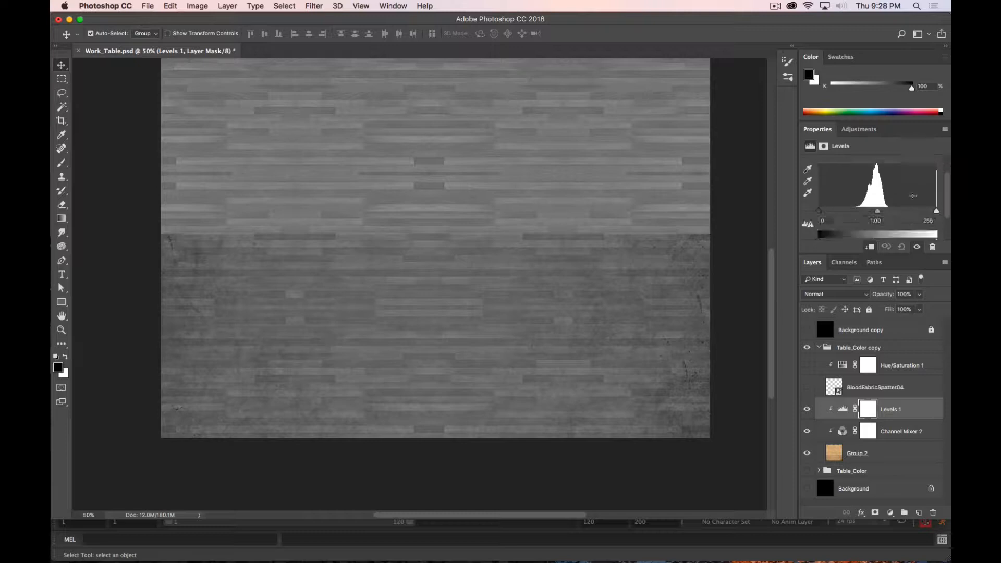
pyautogui.moveTo(825, 213); pyautogui.dragTo(866, 211)
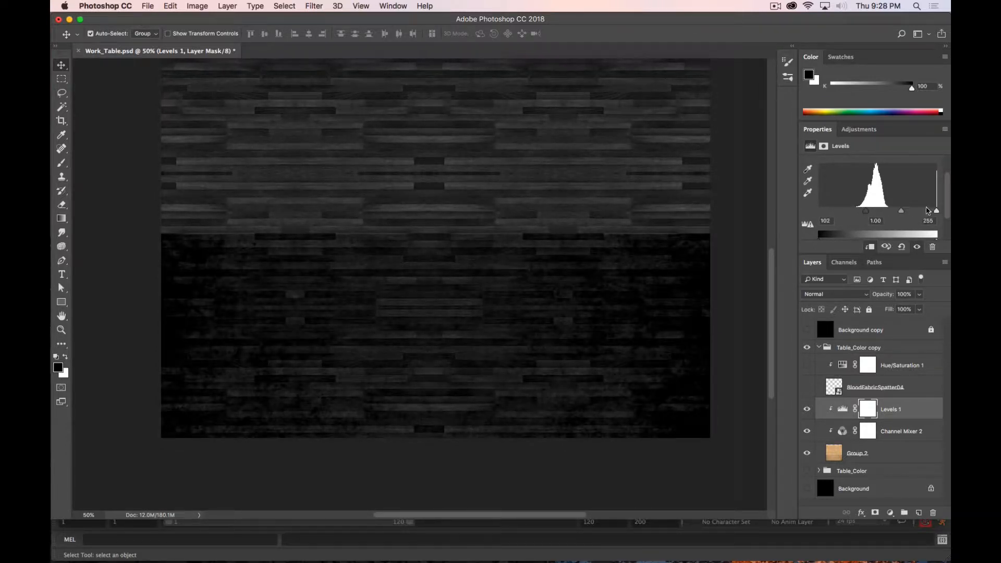
pyautogui.moveTo(935, 211); pyautogui.dragTo(873, 213)
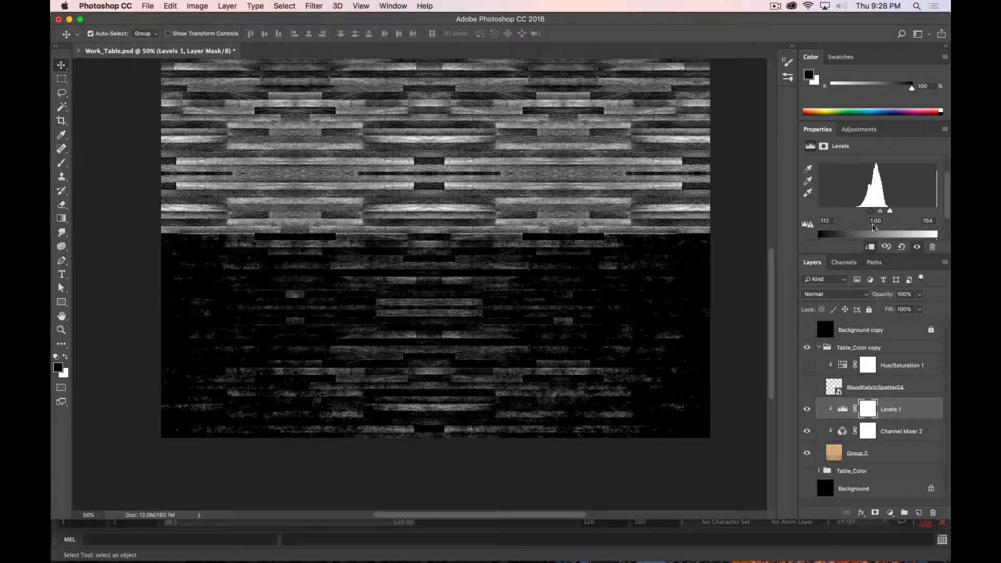
pyautogui.moveTo(881, 212); pyautogui.dragTo(872, 211)
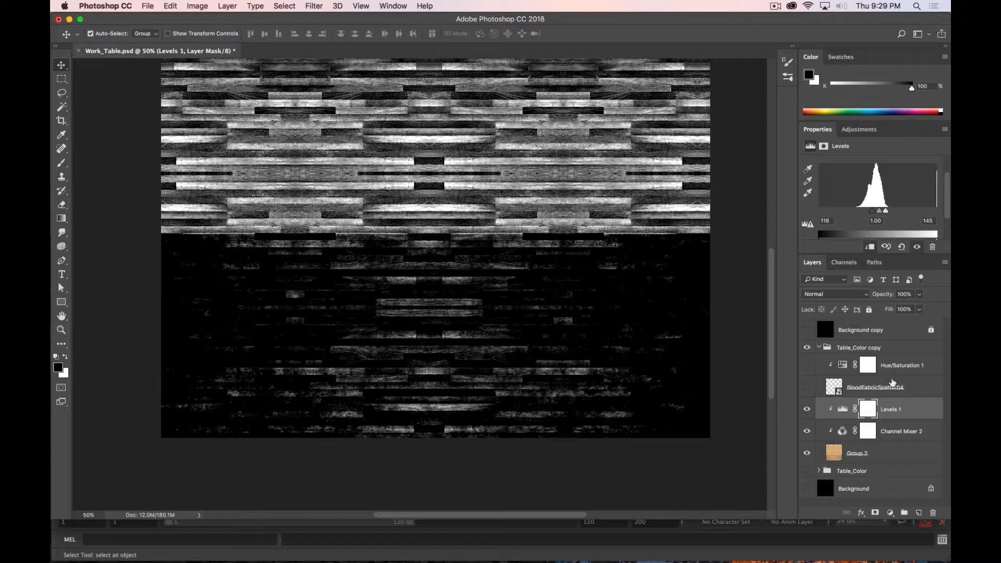
# Show the BloodFabricSpatter04 layer in Table_Color copy and delete the Hue/Saturation 1 adjustment above it
pyautogui.click(921, 385)
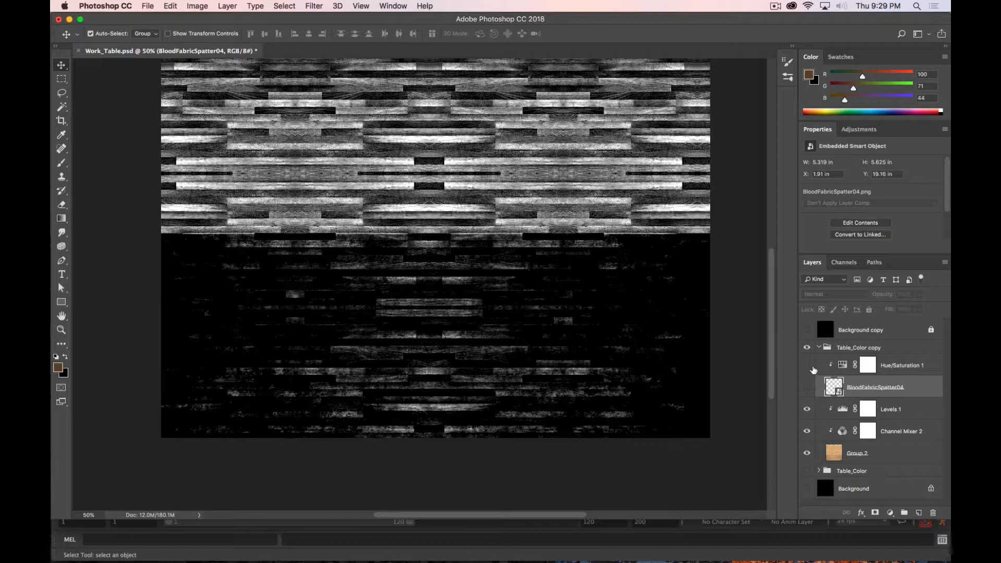
pyautogui.click(808, 387)
pyautogui.moveTo(913, 364); pyautogui.dragTo(933, 513)
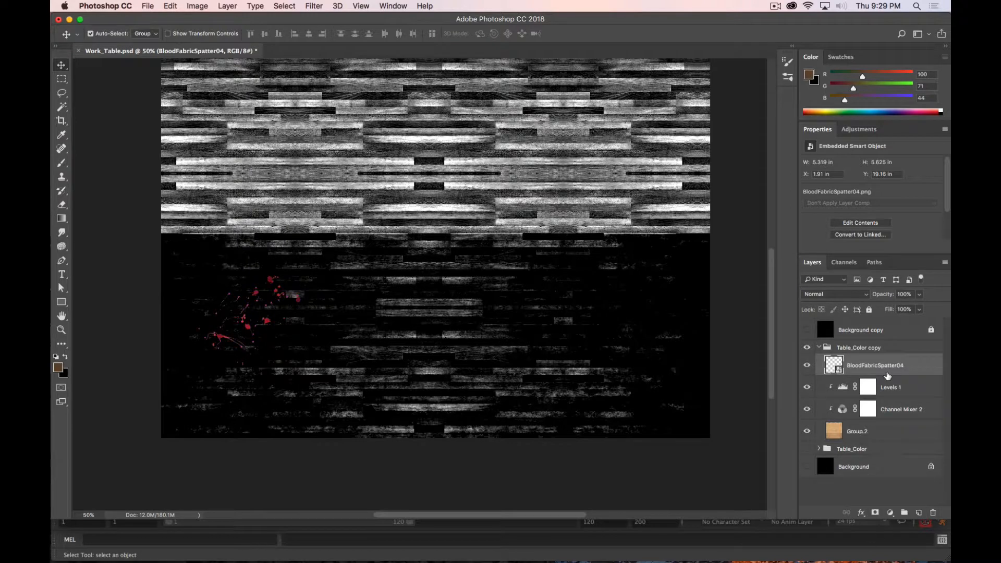
# Add a Channel Mixer adjustment above BloodFabricSpatter04, using the Black & White with Red Filter (RGB) preset
pyautogui.click(860, 130)
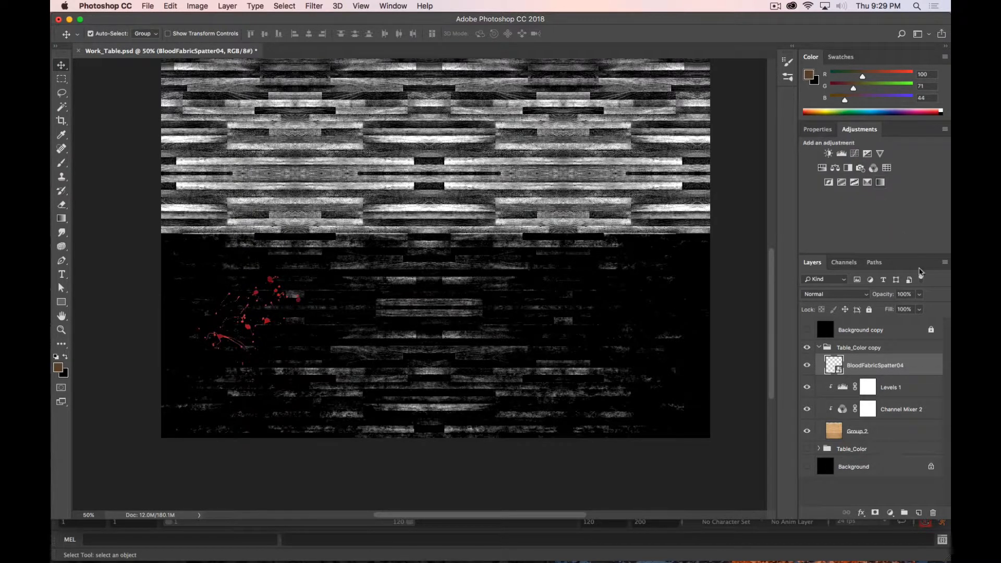
pyautogui.click(874, 168)
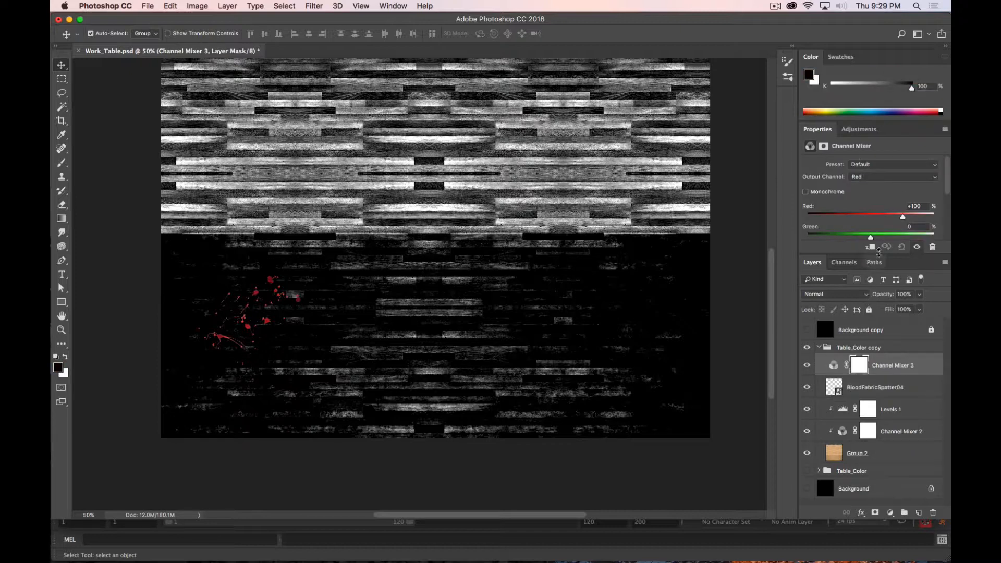
pyautogui.click(870, 166)
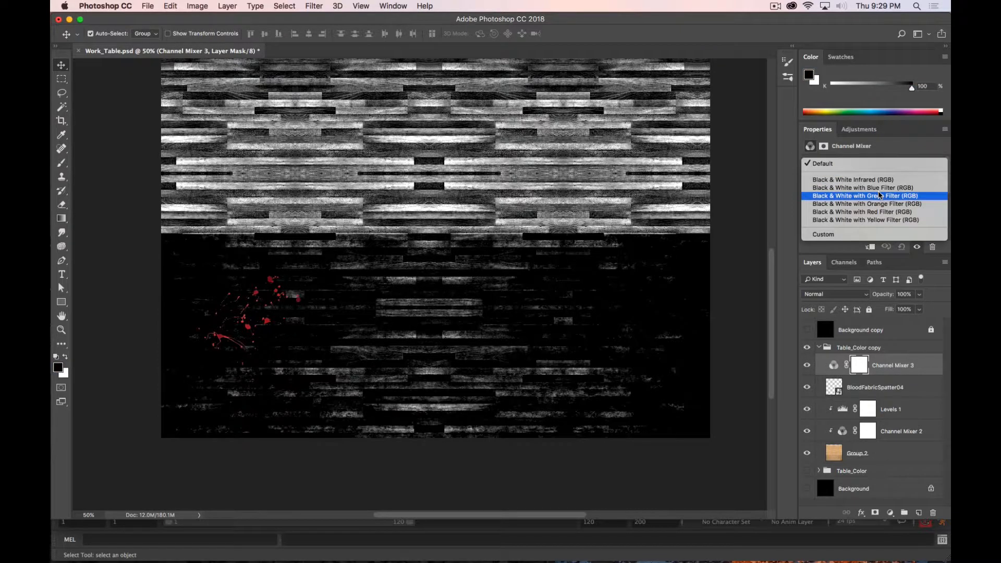
pyautogui.click(886, 211)
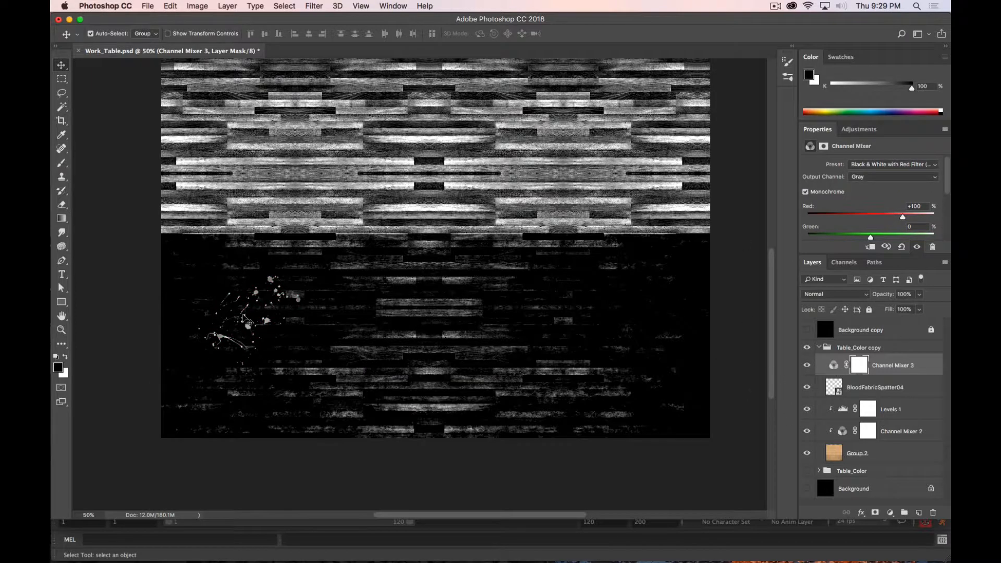
pyautogui.press('super+equal')
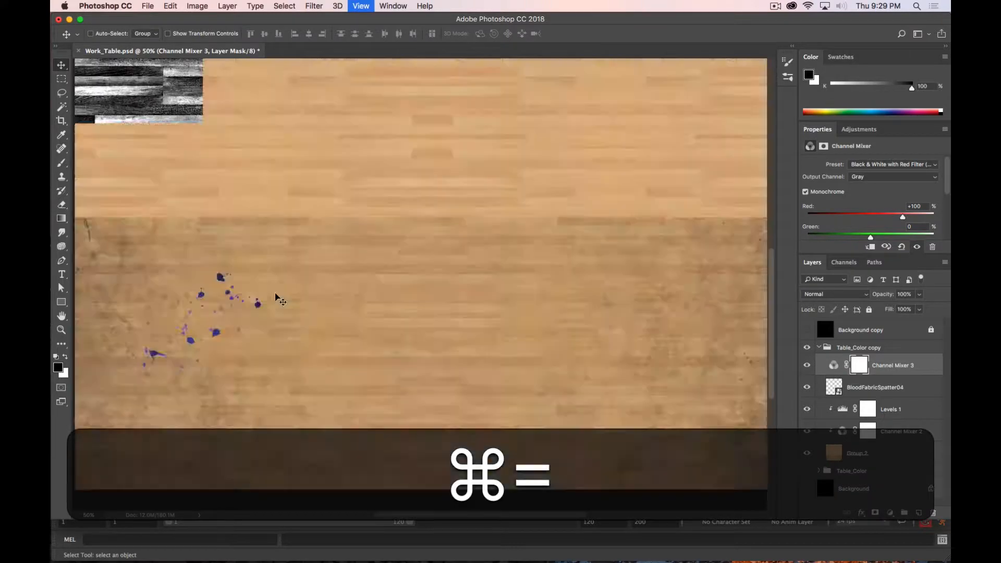
# Check the grayscale map up close and as a whole, and start a Save for Web export as PNG-24 at 2048 x 2048 px
pyautogui.press('super+equal')
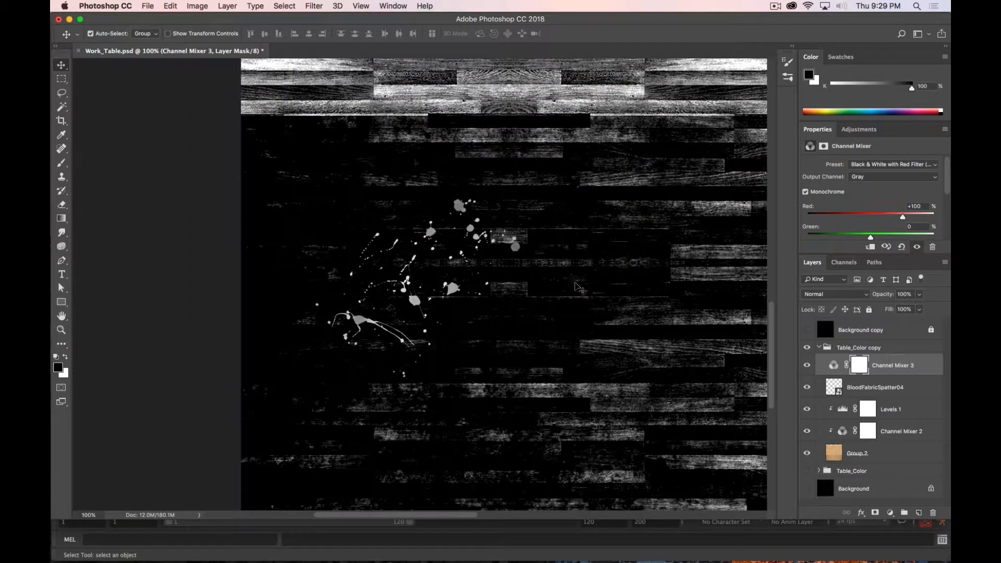
pyautogui.press('super+minus')
pyautogui.press('super+minus')
pyautogui.press('super+minus')
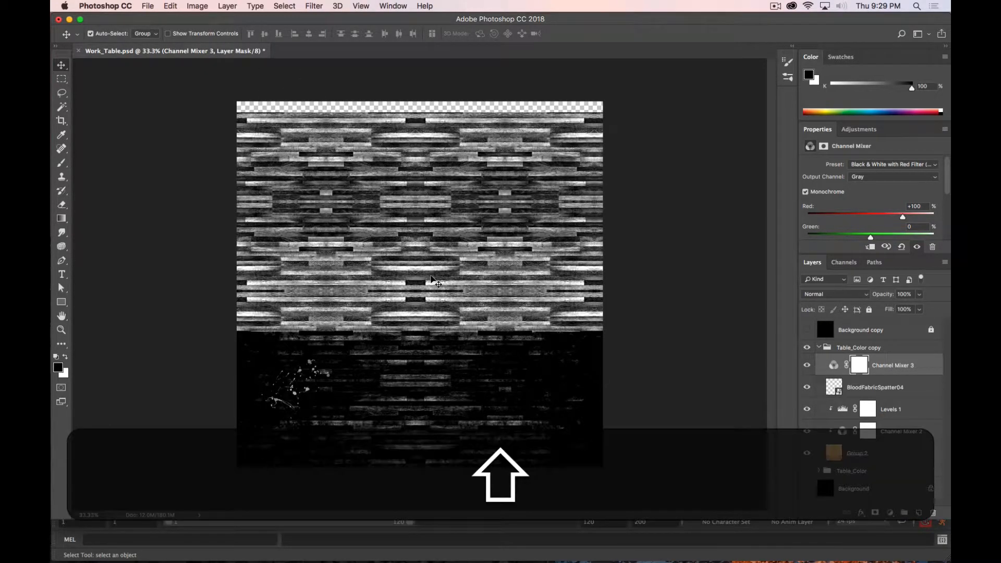
pyautogui.press('alt+shift+super+s')
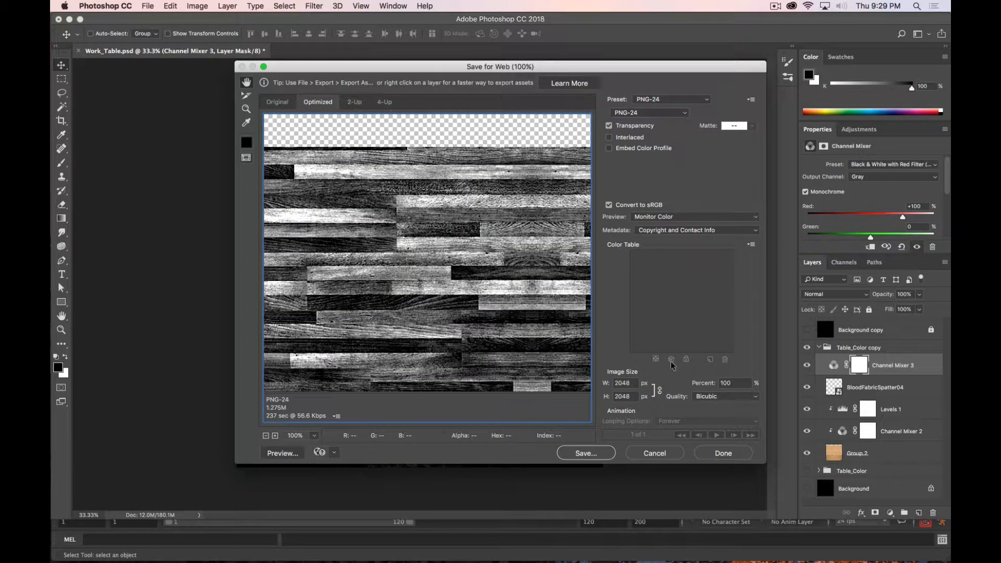
pyautogui.click(586, 453)
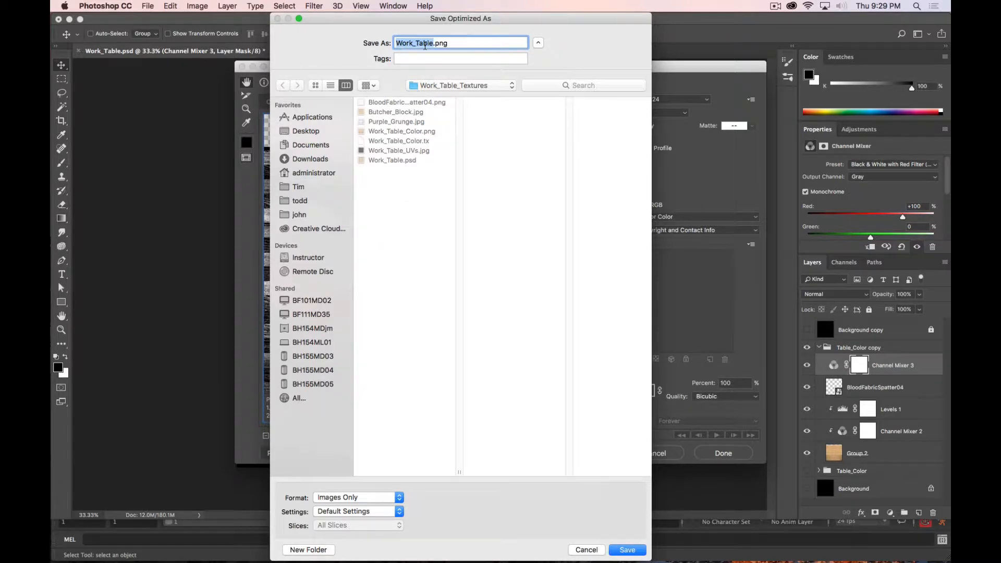
# Name the exported image Work_Table_Spec.png and save it in the Work_Table_Textures folder
pyautogui.click(415, 141)
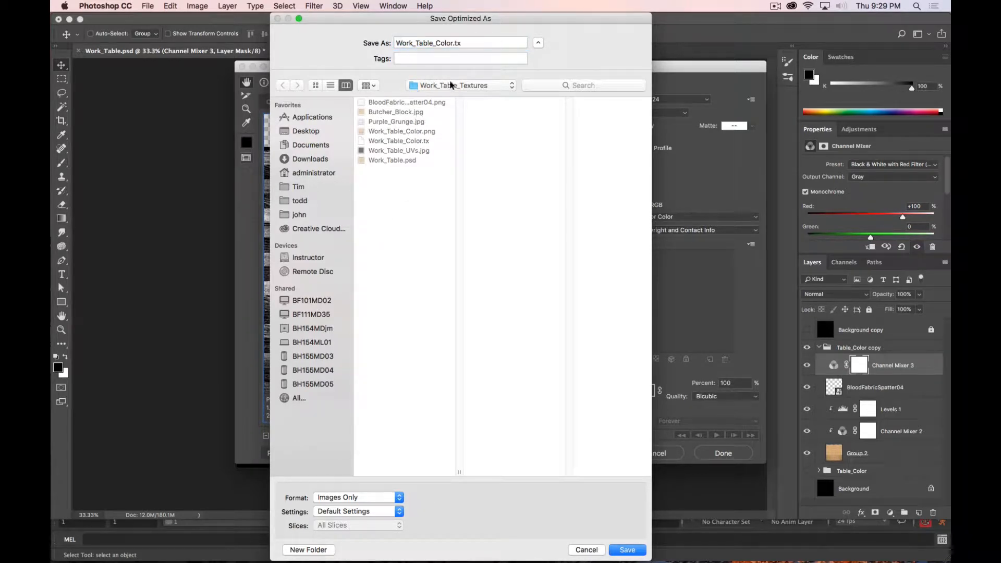
pyautogui.click(452, 42)
pyautogui.press('Right')
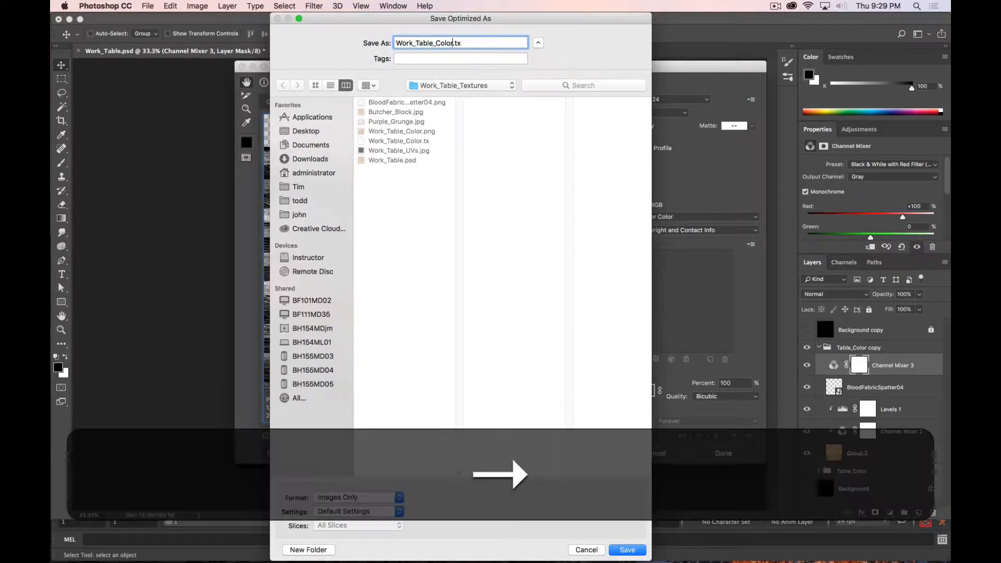
pyautogui.press('BackSpace')
pyautogui.press('BackSpace')
pyautogui.press('BackSpace')
pyautogui.press('BackSpace')
pyautogui.write('Spec')
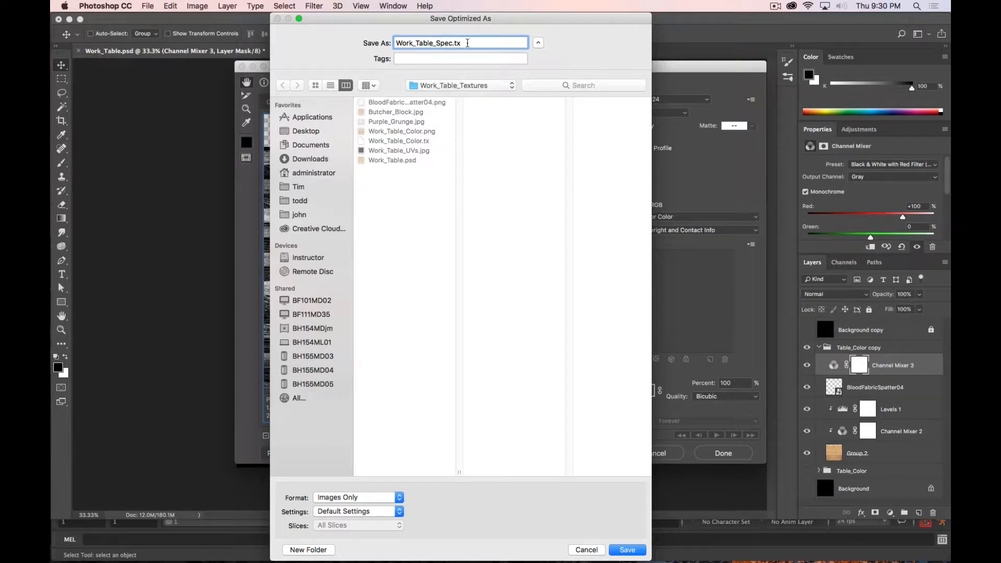
pyautogui.press('BackSpace')
pyautogui.press('BackSpace')
pyautogui.write('ppng')
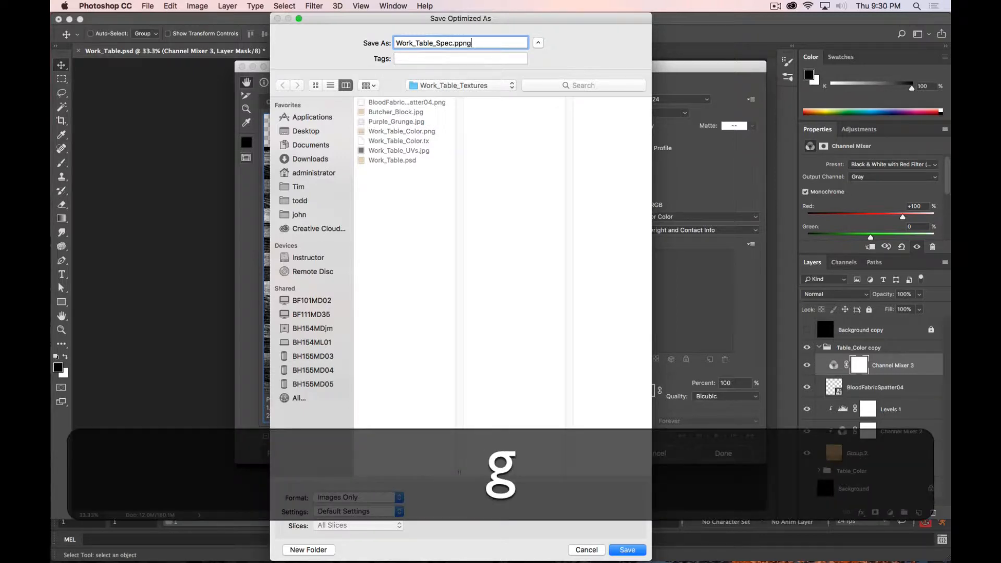
pyautogui.press('Left')
pyautogui.press('Left')
pyautogui.press('Left')
pyautogui.press('Right')
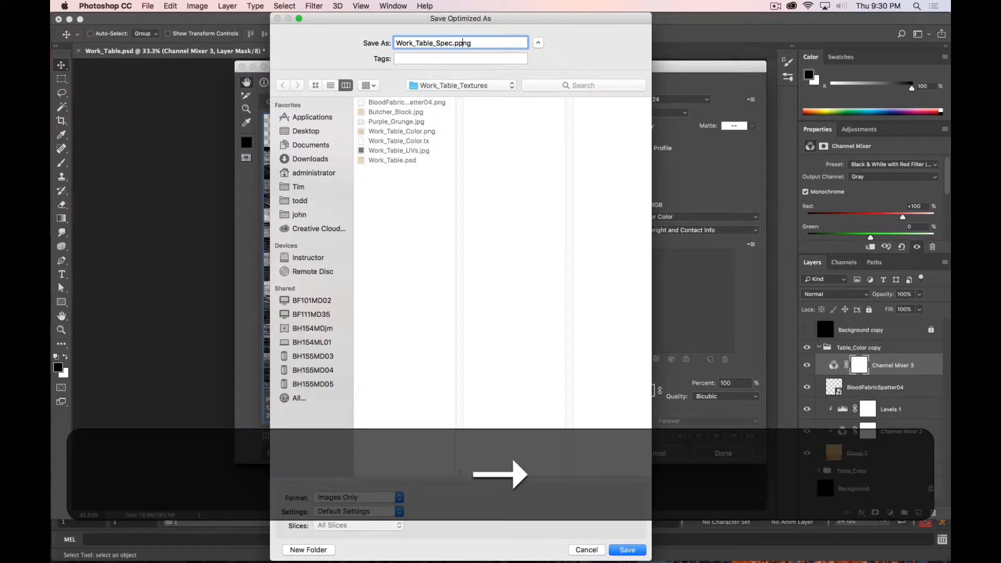
pyautogui.press('BackSpace')
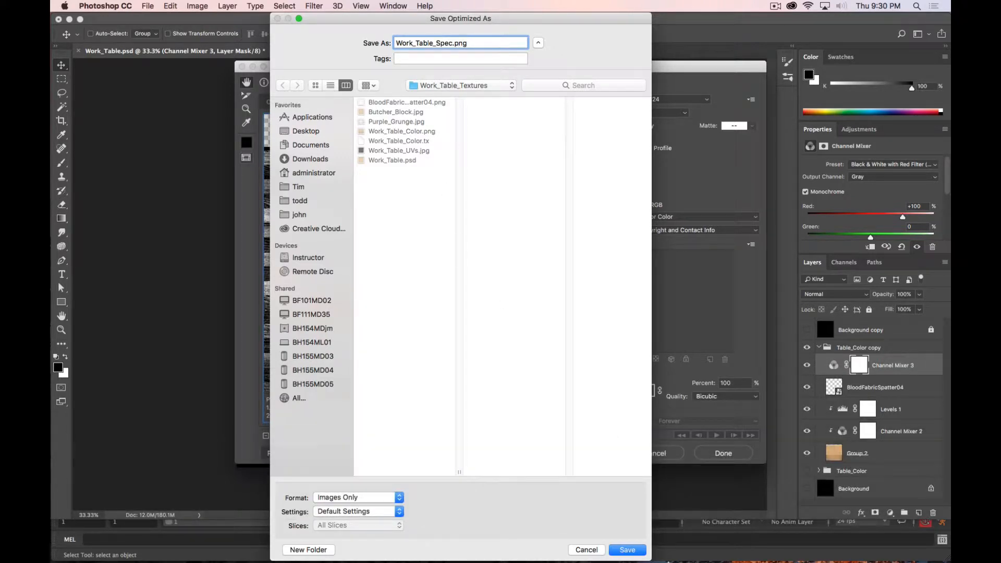
pyautogui.click(627, 550)
# Switch to Maya and graph the node network of the Work_Table_Wood_MAT material in Hypershade
pyautogui.press('super+Tab')
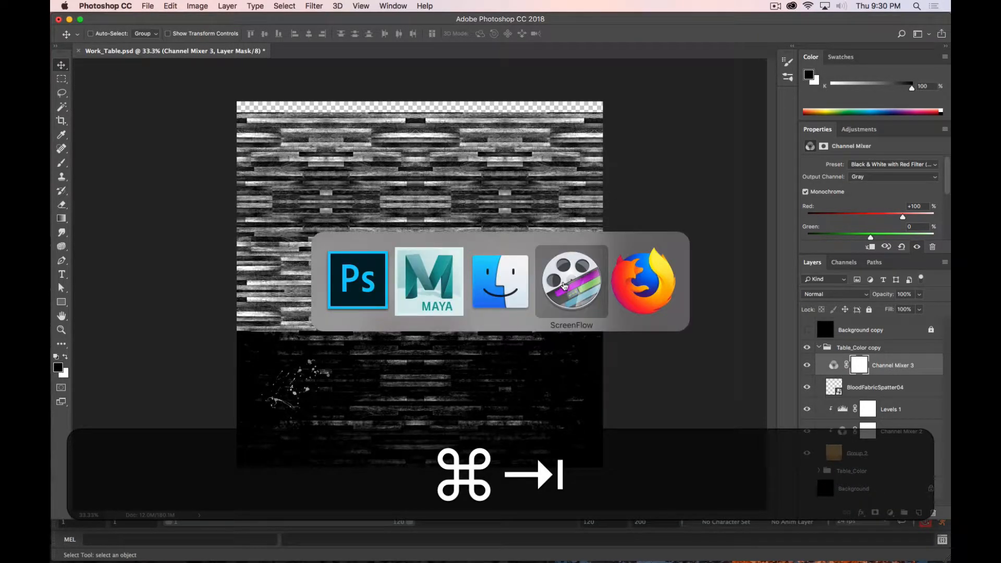
pyautogui.keyDown('super'); pyautogui.click(512, 288); pyautogui.keyUp('super')
pyautogui.press('super+Tab')
pyautogui.press('super+Tab')
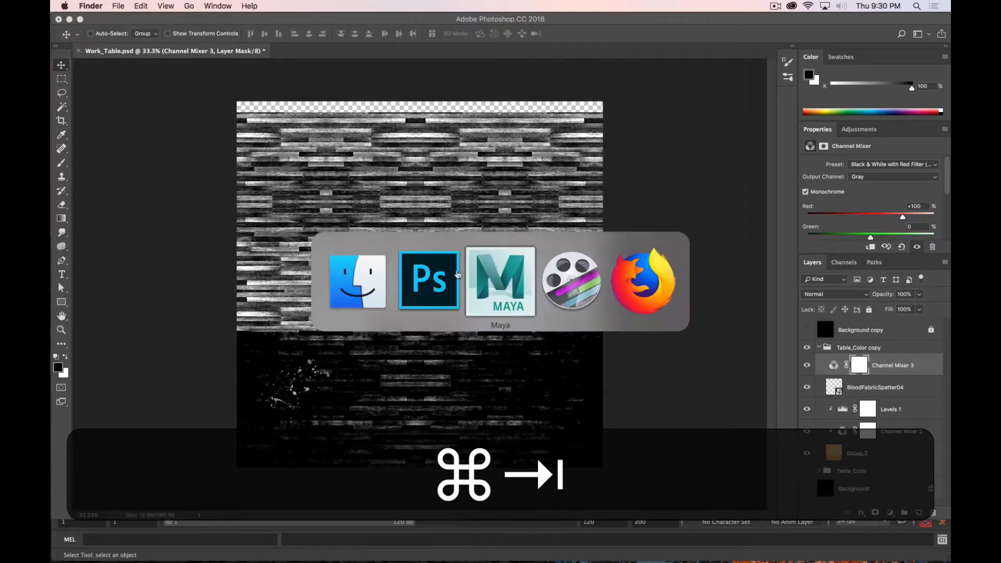
pyautogui.press('q')
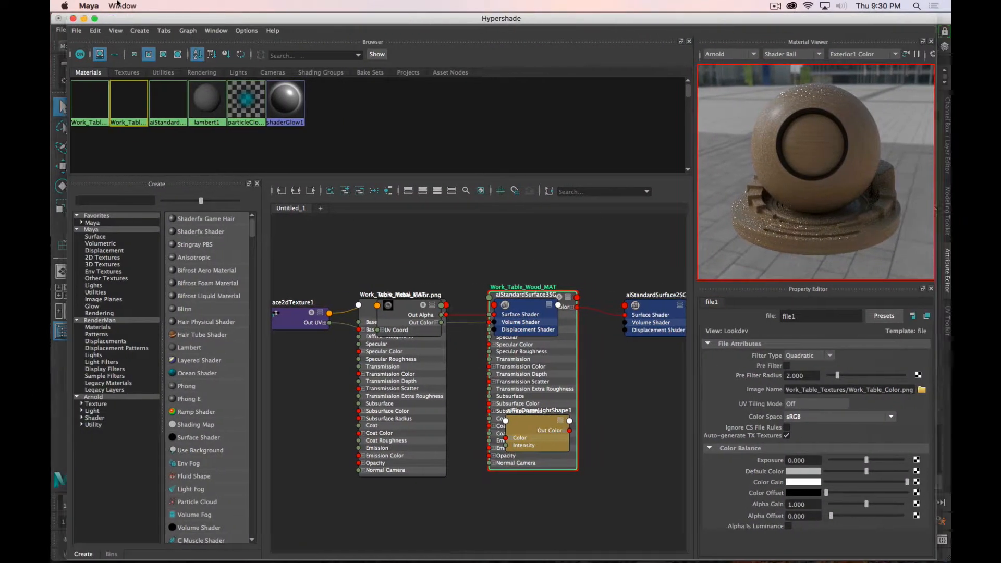
pyautogui.click(119, 107)
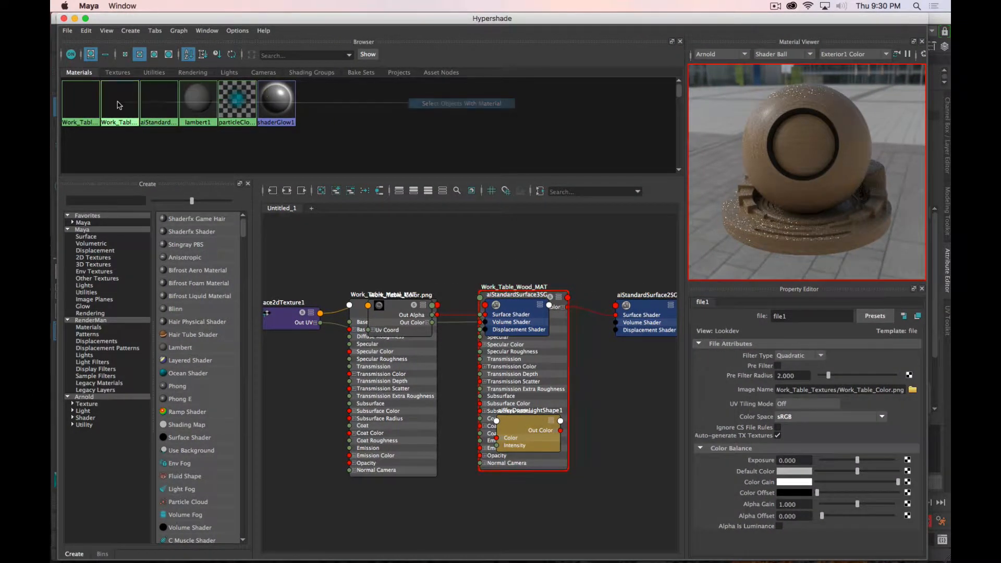
pyautogui.moveTo(121, 102); pyautogui.dragTo(147, 130, button='right')
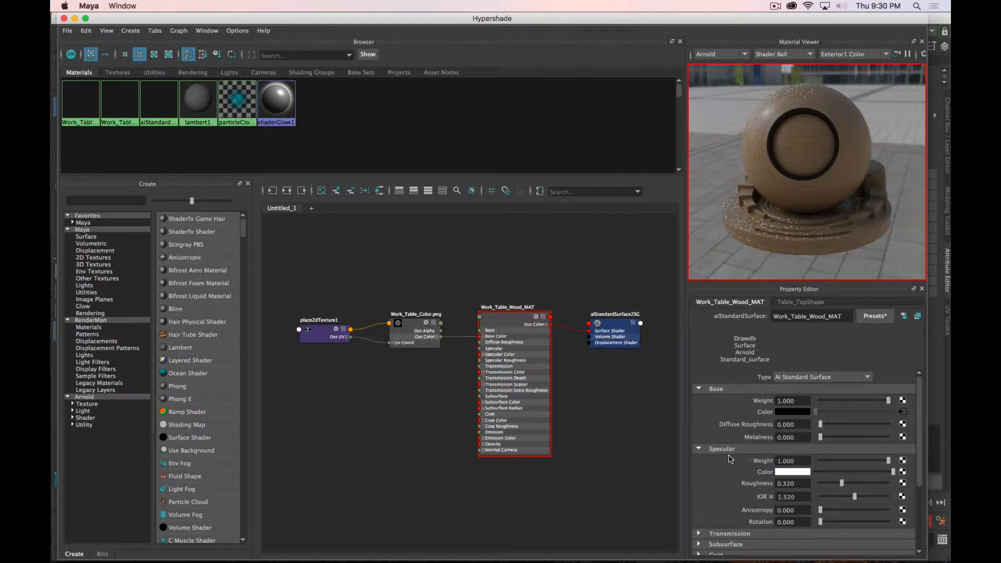
# Connect a new File texture node to the Specular Roughness of Work_Table_Wood_MAT
pyautogui.scroll(-3, 731, 459)
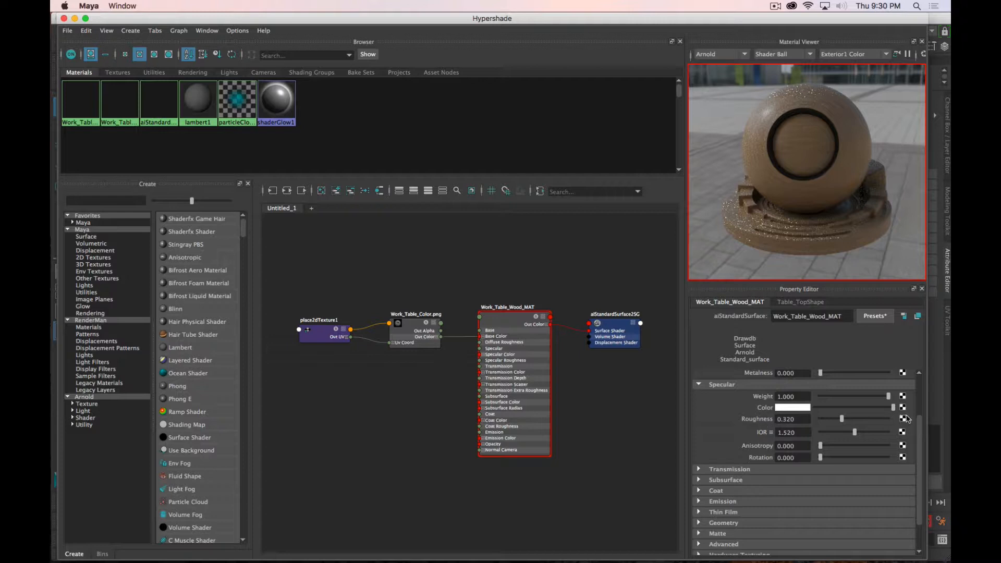
pyautogui.click(905, 419)
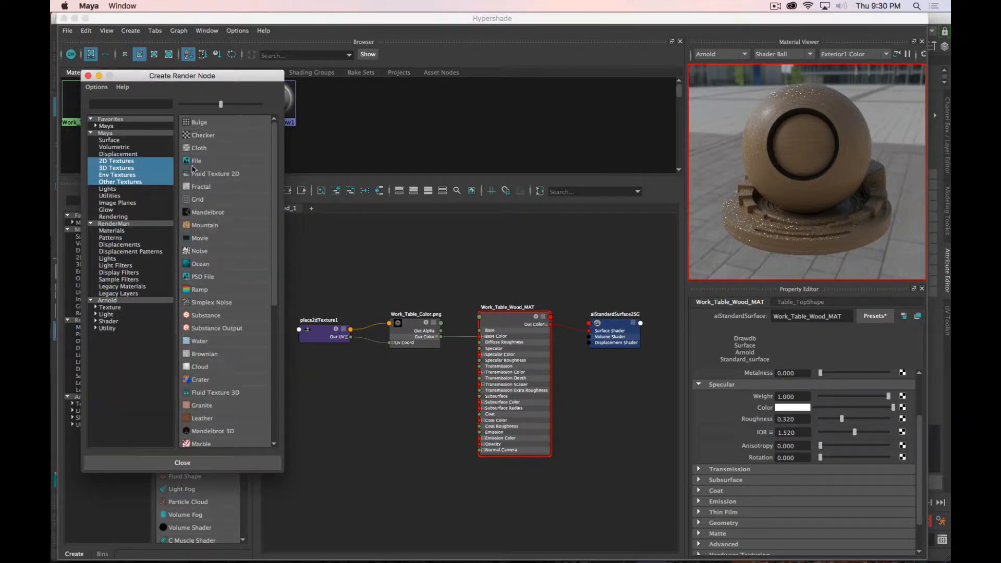
pyautogui.click(194, 161)
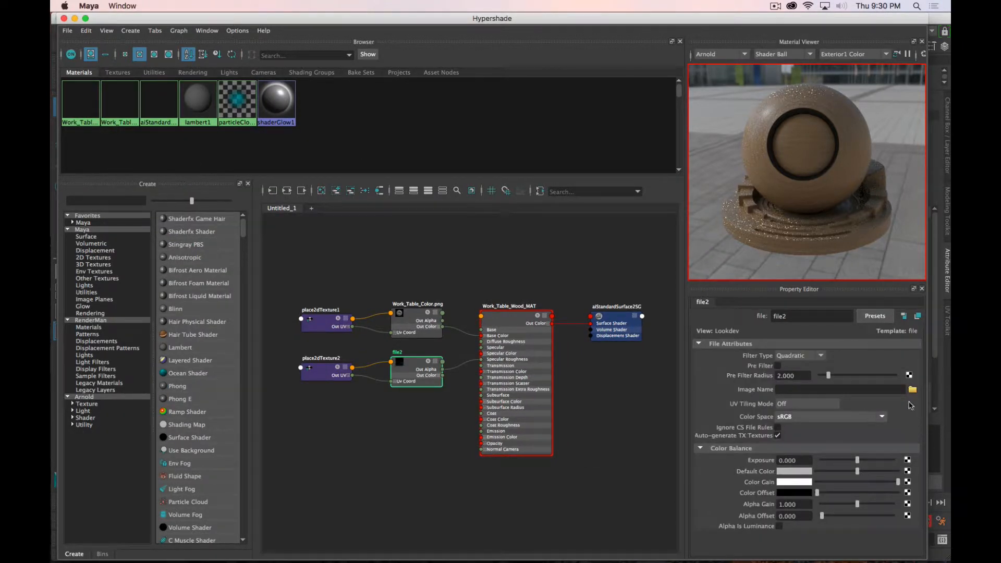
# Load Work_Table_Spec.png from the Work_Table_Textures folder as the image of the new file2 texture node
pyautogui.click(912, 390)
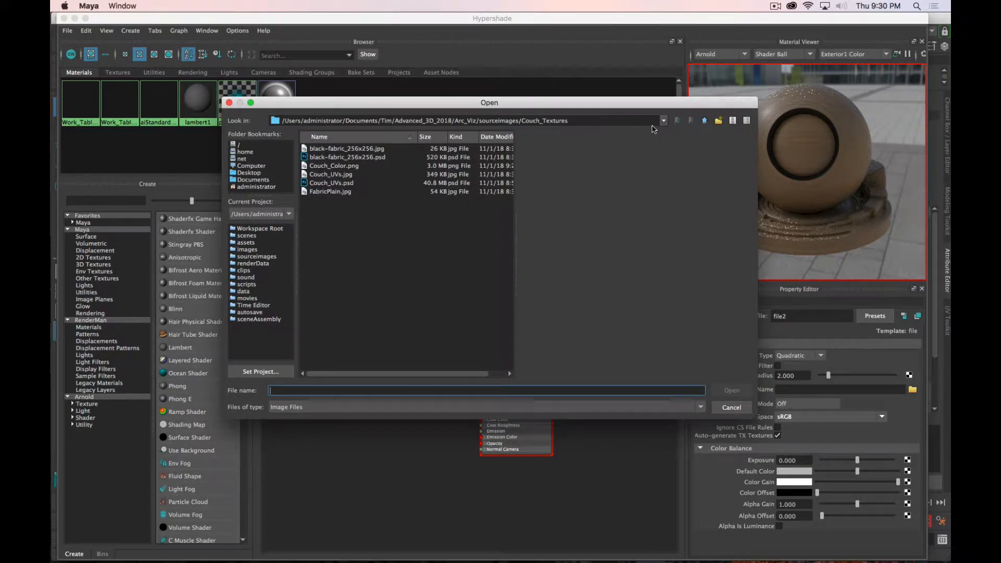
pyautogui.click(705, 121)
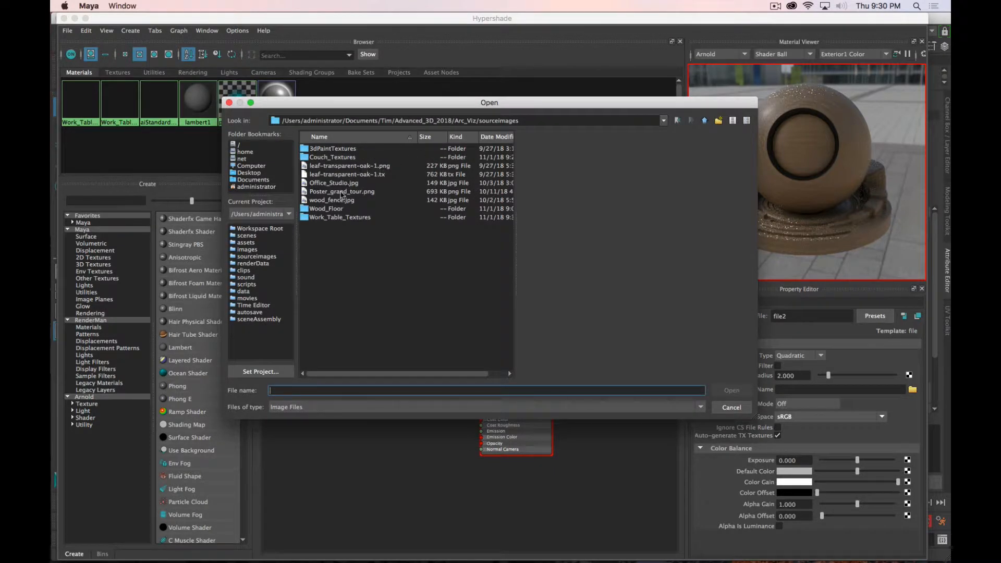
pyautogui.doubleClick(327, 217)
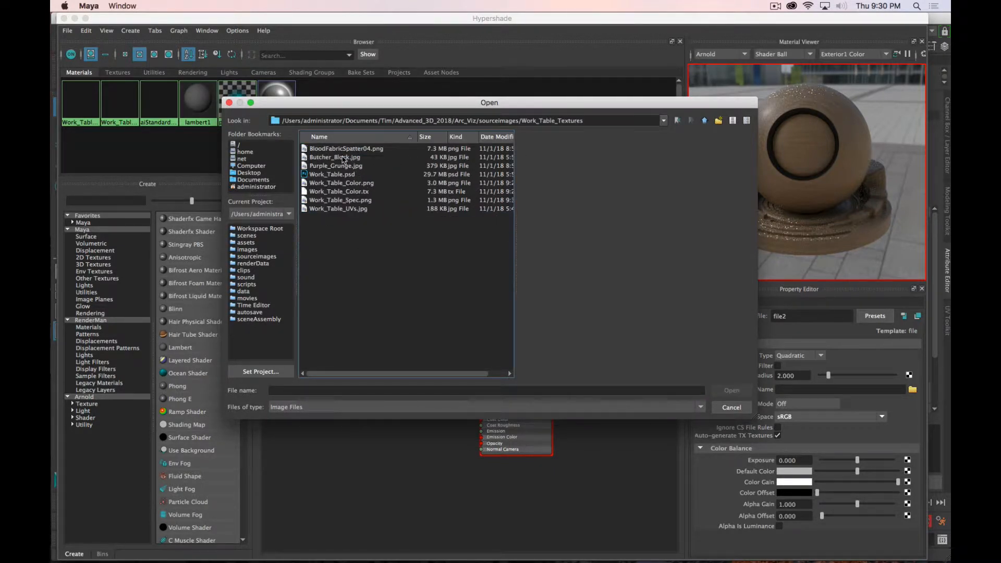
pyautogui.click(351, 201)
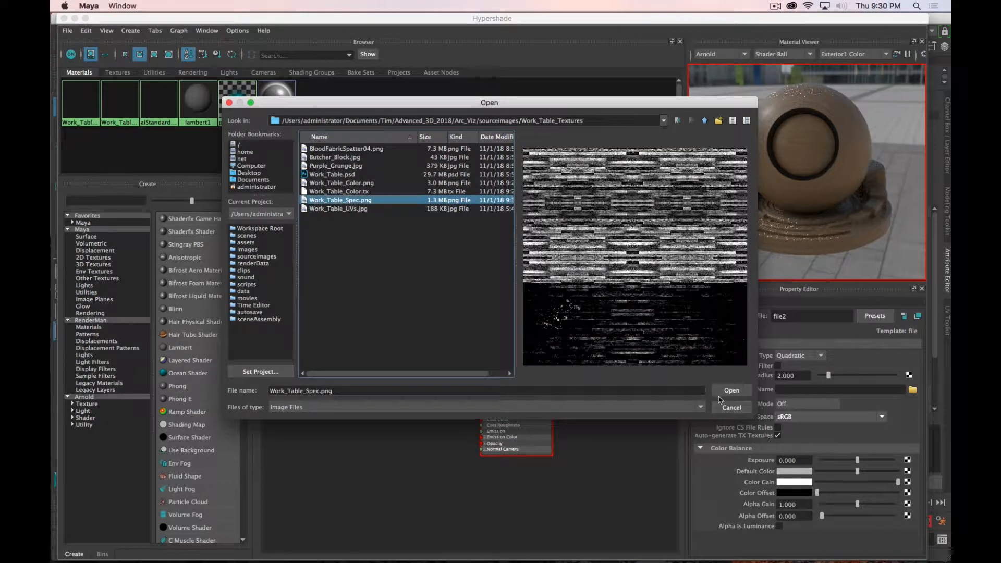
pyautogui.click(731, 391)
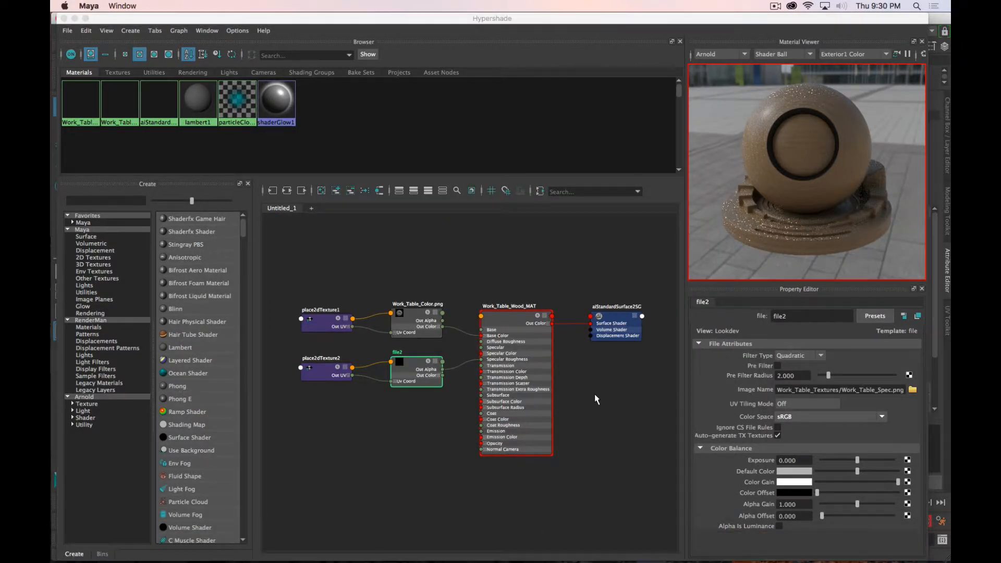
# Render the table in Arnold RenderView and examine the tabletop's reflections with the roughness map from several low camera angles
pyautogui.moveTo(584, 19); pyautogui.dragTo(51, 219)
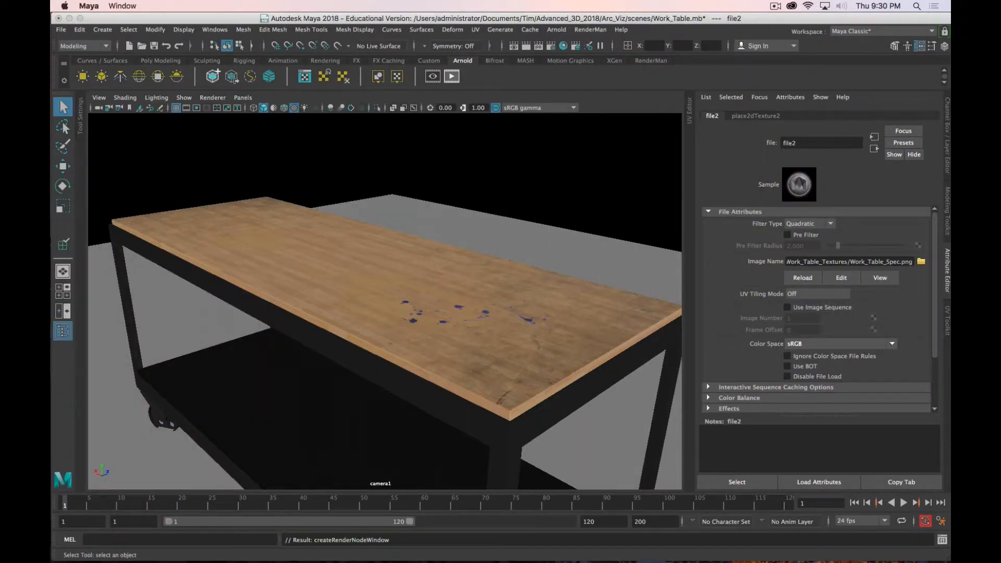
pyautogui.click(450, 105)
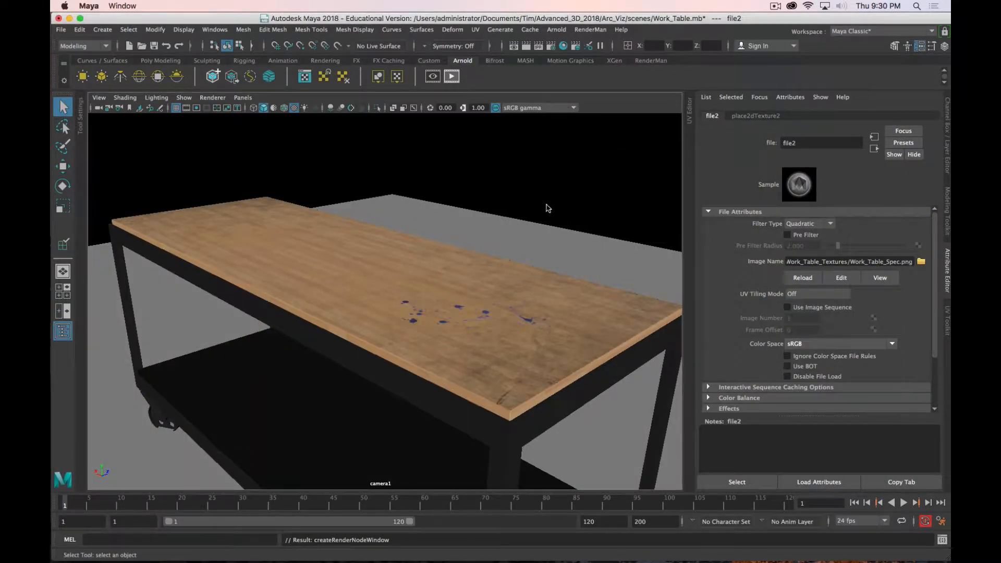
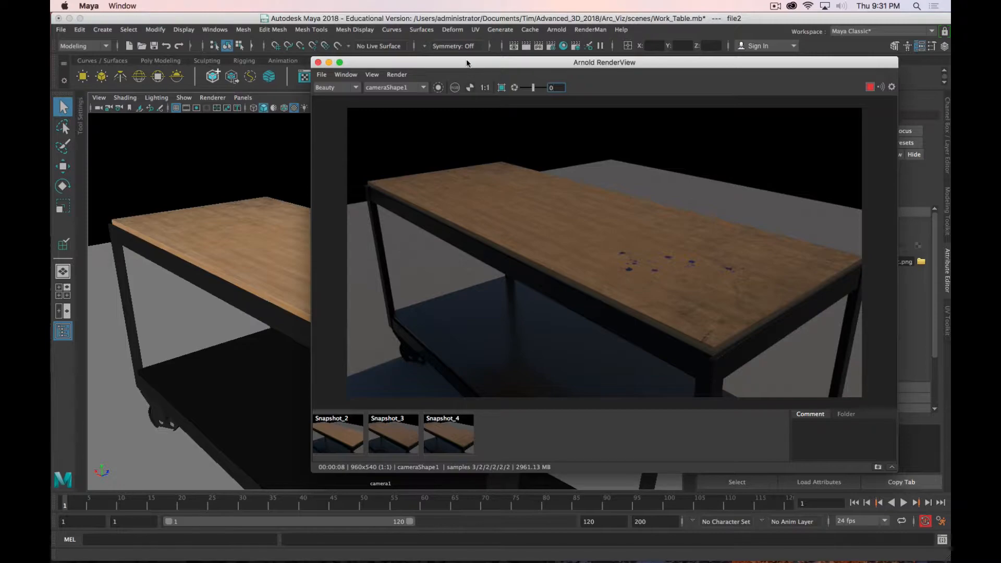
pyautogui.moveTo(467, 63); pyautogui.dragTo(587, 83)
pyautogui.keyDown('alt'); pyautogui.moveTo(343, 306); pyautogui.dragTo(313, 340); pyautogui.keyUp('alt')
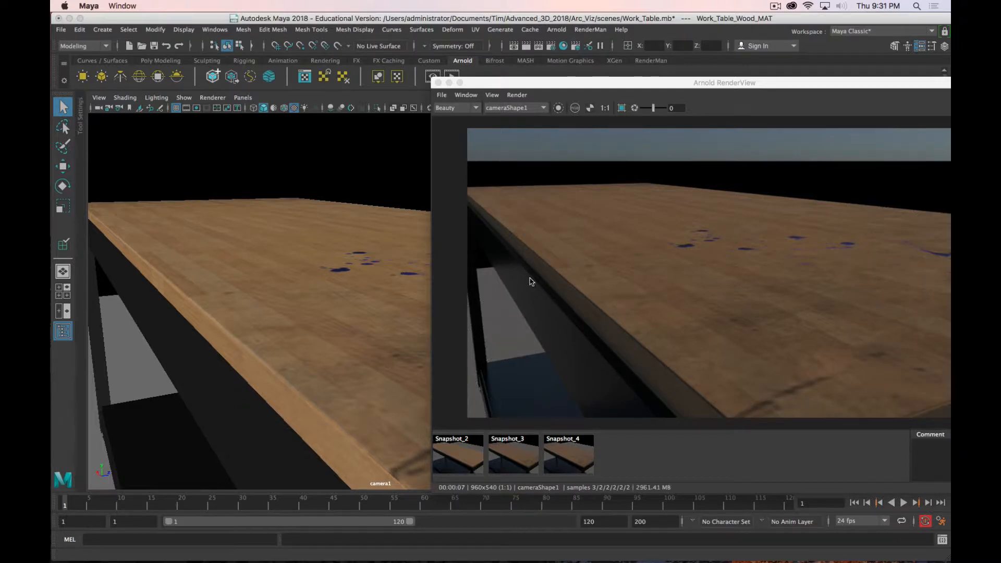
pyautogui.keyDown('alt'); pyautogui.moveTo(593, 261); pyautogui.dragTo(584, 253, button='middle'); pyautogui.keyUp('alt')
pyautogui.keyDown('alt'); pyautogui.moveTo(332, 263); pyautogui.dragTo(307, 256); pyautogui.keyUp('alt')
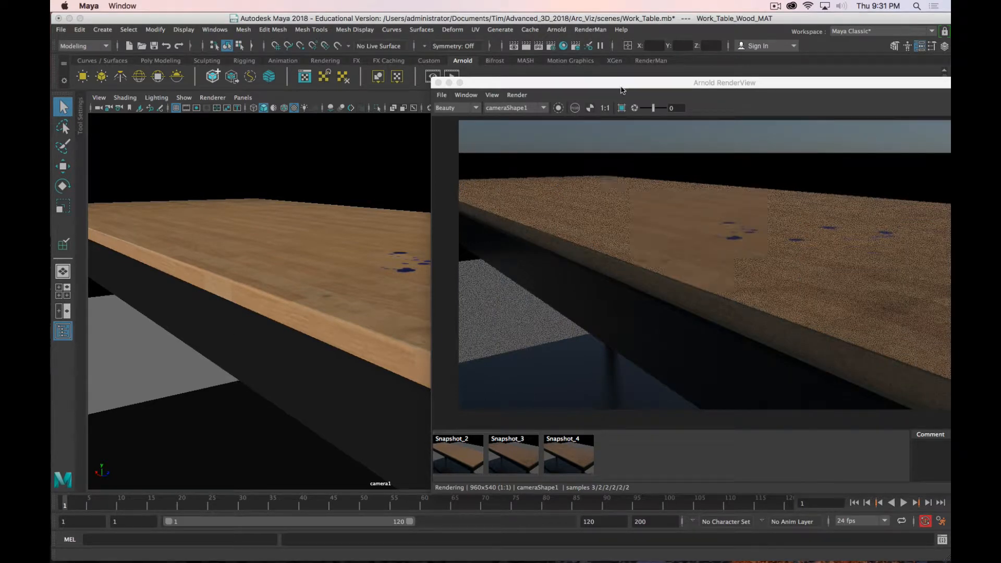
pyautogui.press('alt')
pyautogui.keyDown('alt'); pyautogui.moveTo(304, 277); pyautogui.dragTo(295, 277); pyautogui.keyUp('alt')
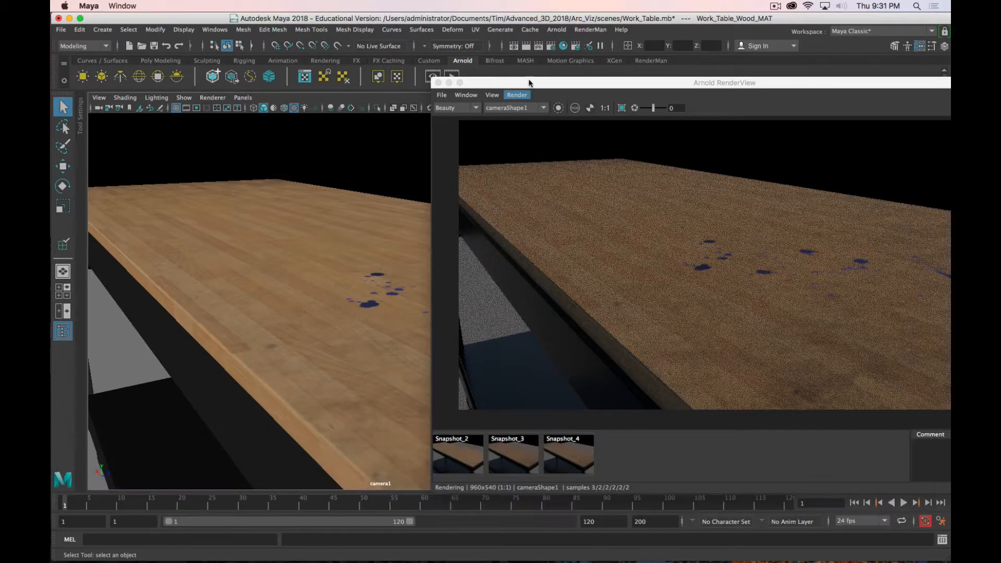
pyautogui.moveTo(543, 84); pyautogui.dragTo(347, 104)
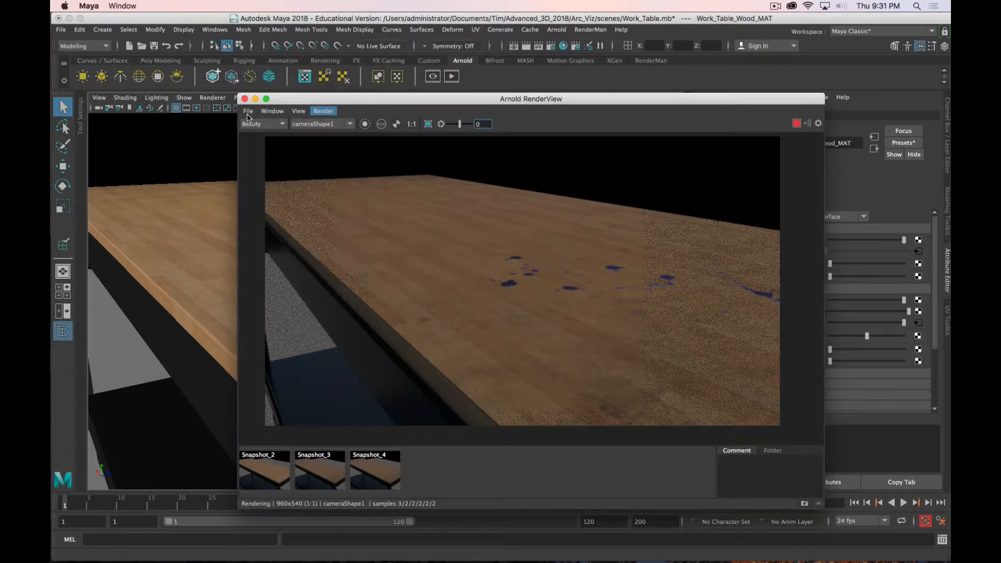
# Close the render view and disconnect the file2 texture from the Specular Roughness of Work_Table_Wood_MAT
pyautogui.click(244, 99)
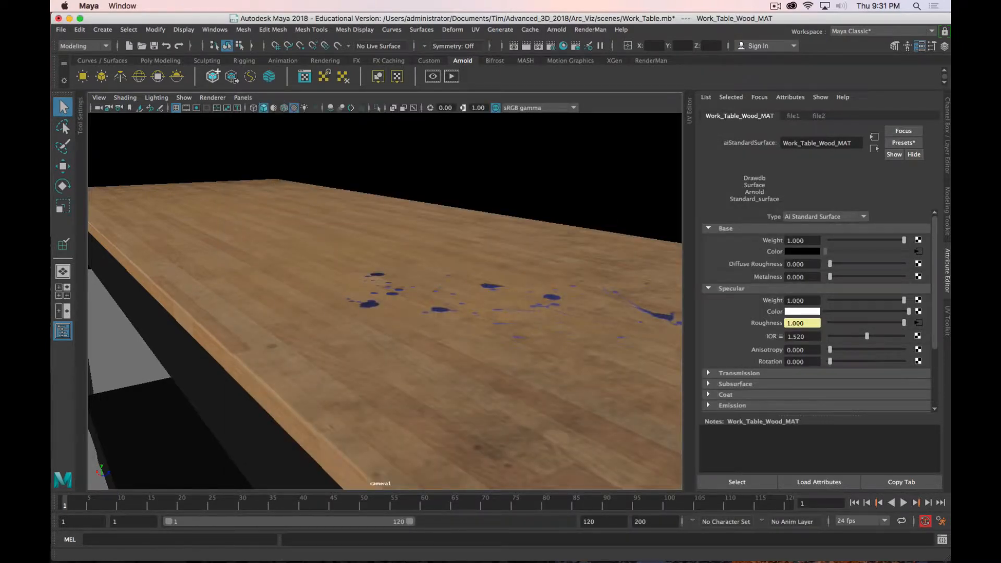
pyautogui.press('Delete')
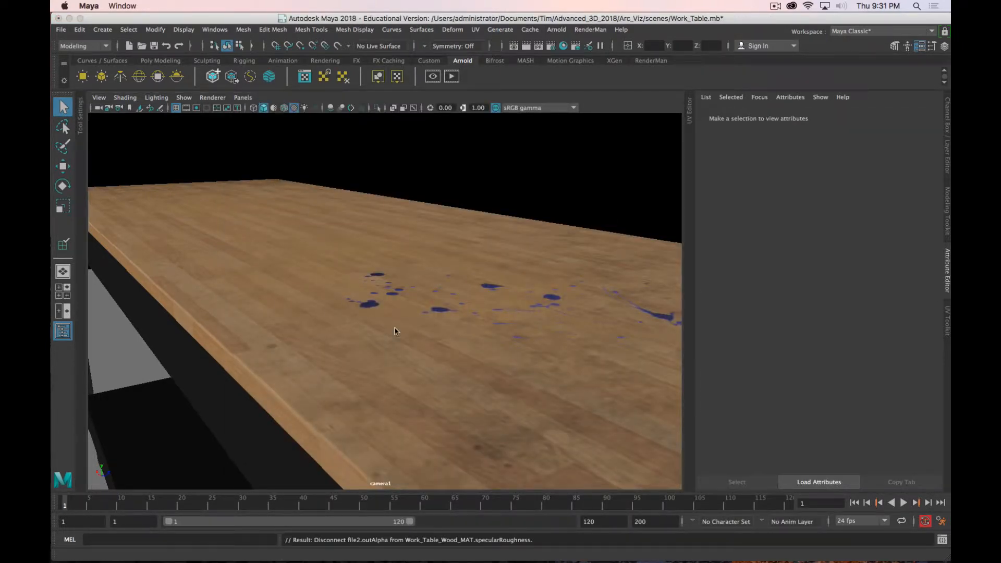
# Render the tabletop again in Arnold RenderView from a slightly lower angle to examine its reflections without the roughness map
pyautogui.click(556, 313)
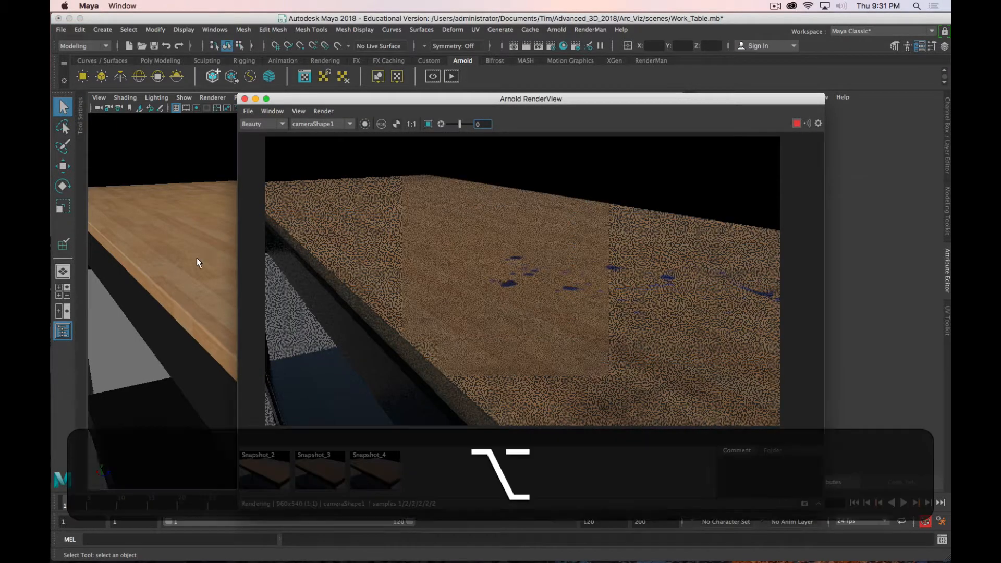
pyautogui.keyDown('alt'); pyautogui.moveTo(196, 258); pyautogui.dragTo(193, 259); pyautogui.keyUp('alt')
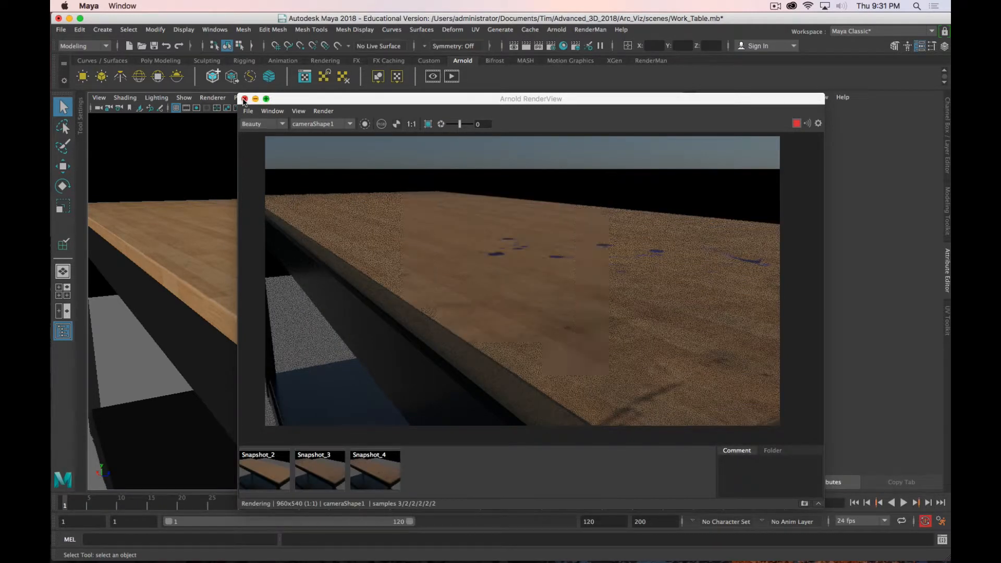
pyautogui.click(244, 99)
pyautogui.scroll(-10, 305, 304)
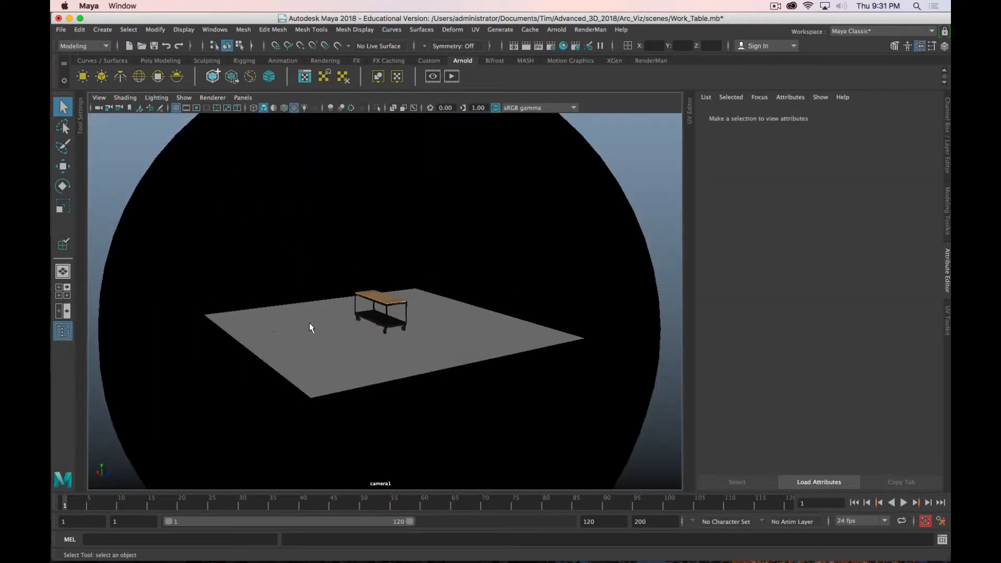
# Delete the sky dome light surrounding the work table and ground plane
pyautogui.click(311, 328)
pyautogui.keyDown('alt'); pyautogui.moveTo(587, 262); pyautogui.dragTo(630, 216); pyautogui.keyUp('alt')
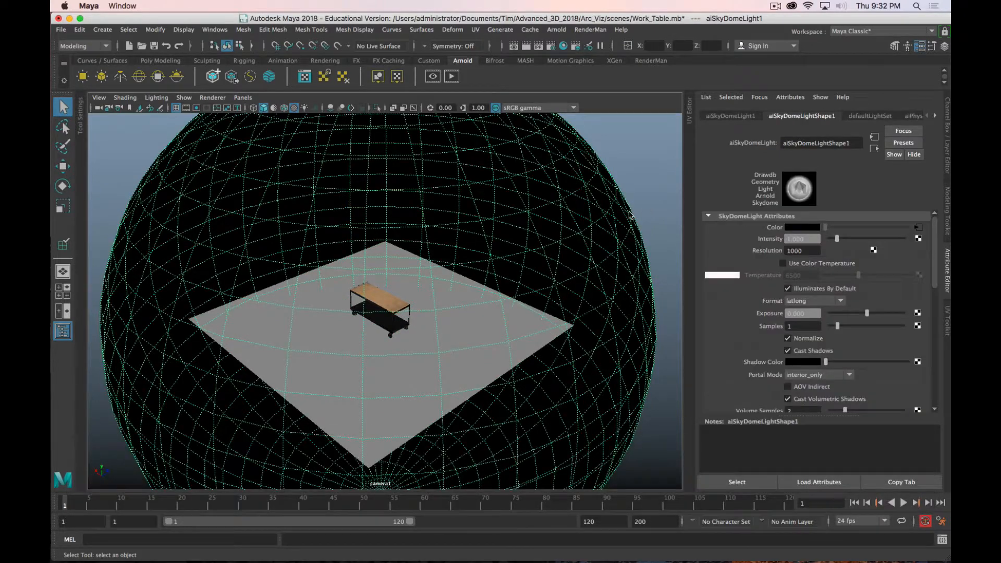
pyautogui.click(626, 213)
pyautogui.press('r')
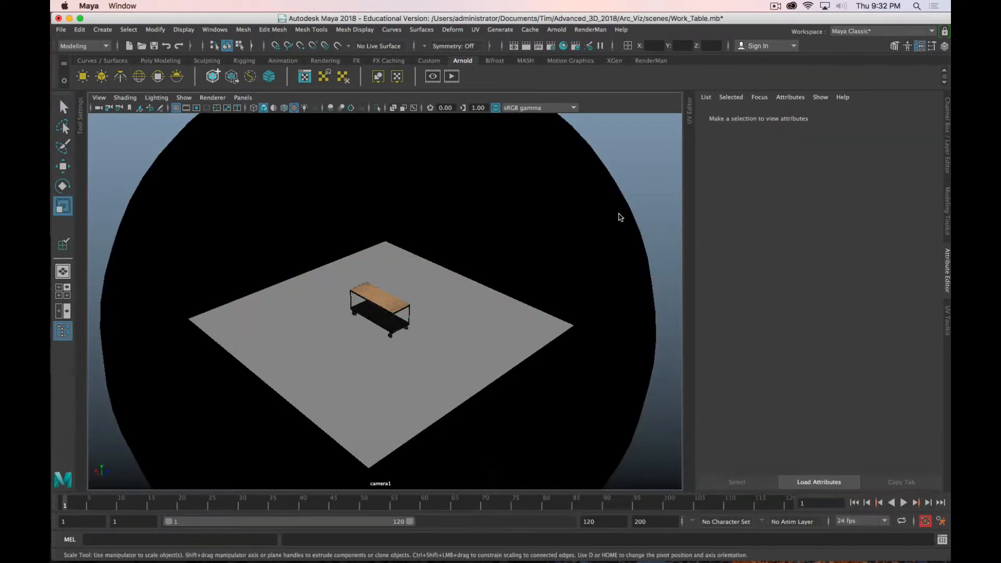
pyautogui.click(584, 210)
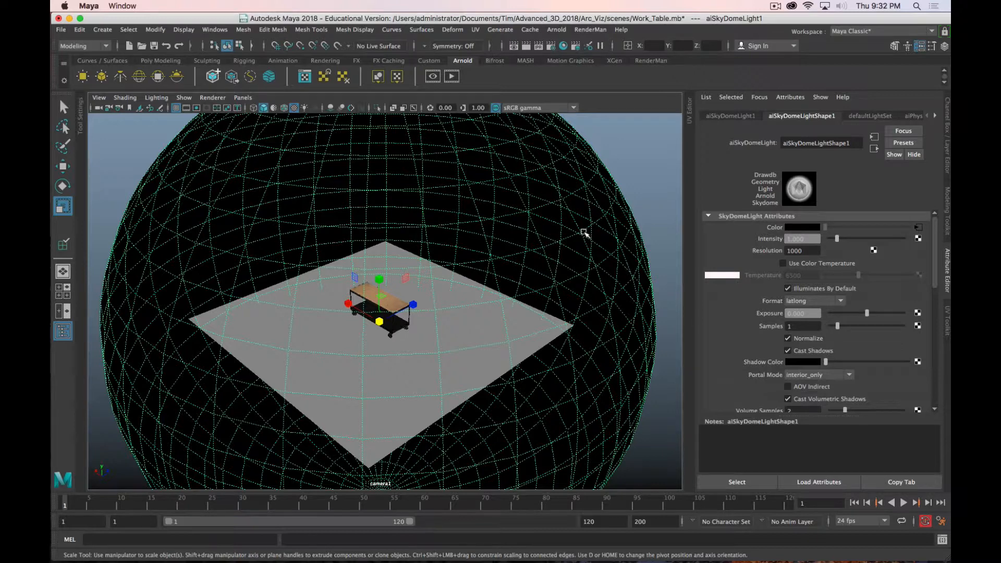
pyautogui.press('Delete')
# Create an Arnold area light and raise it above the work table
pyautogui.scroll(5, 330, 282)
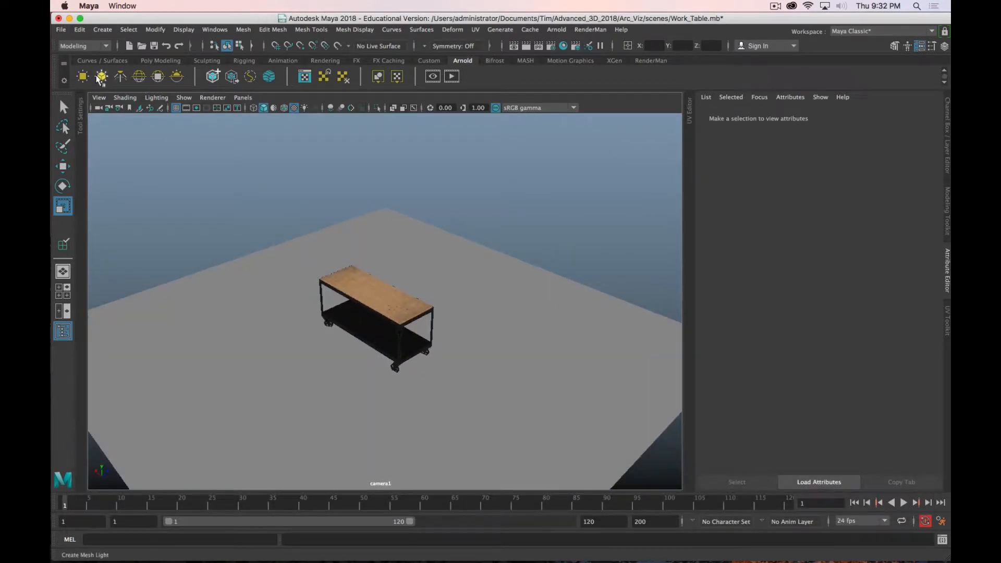
pyautogui.click(82, 77)
pyautogui.press('w')
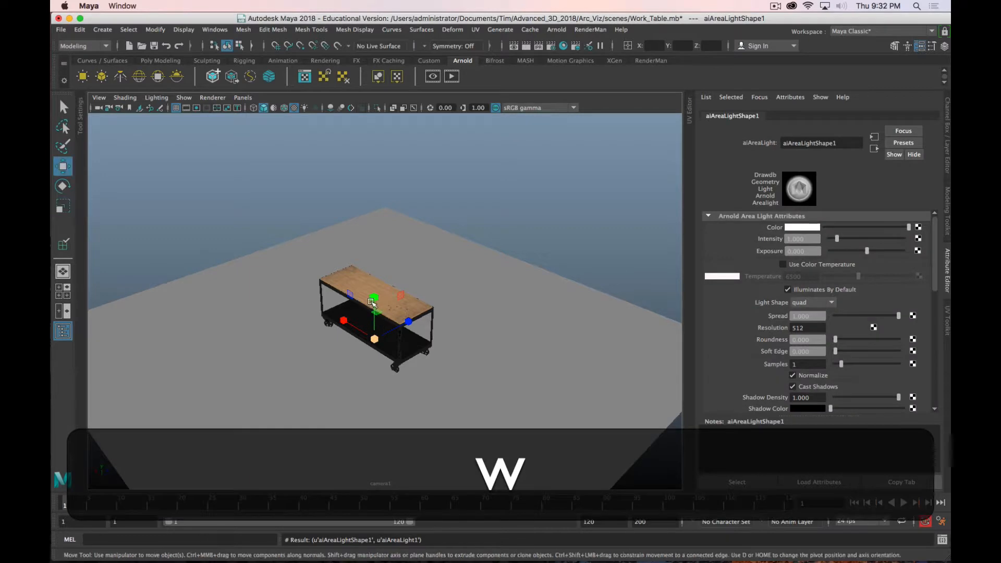
pyautogui.moveTo(372, 302); pyautogui.dragTo(374, 201)
pyautogui.scroll(5, 385, 335)
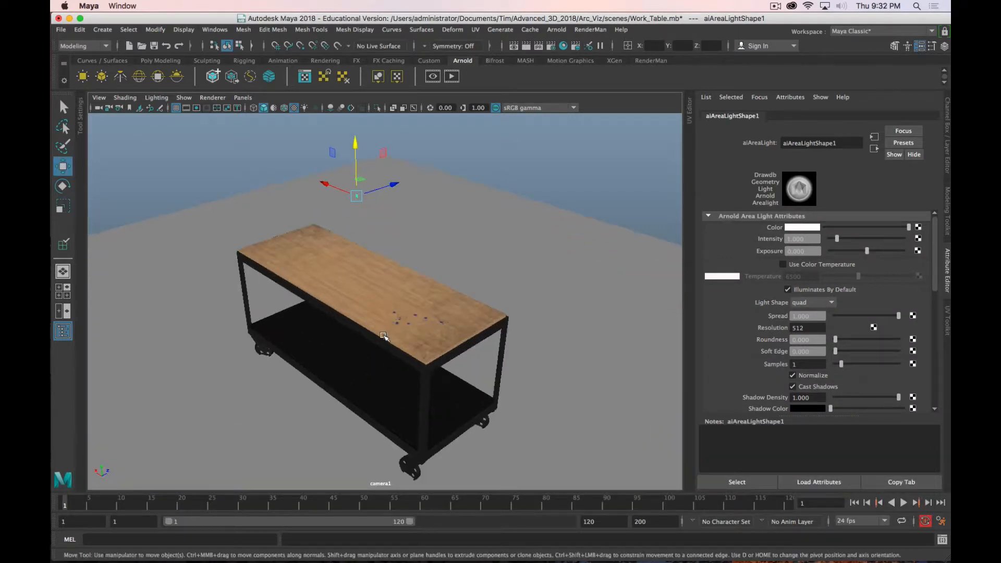
# Enlarge the area light, rotate it towards the tabletop and move it up and back beyond the table's far end
pyautogui.press('e')
pyautogui.press('r')
pyautogui.moveTo(459, 252); pyautogui.dragTo(432, 244, button='middle')
pyautogui.press('w')
pyautogui.keyDown('alt'); pyautogui.moveTo(305, 248); pyautogui.dragTo(364, 237); pyautogui.keyUp('alt')
pyautogui.press('e')
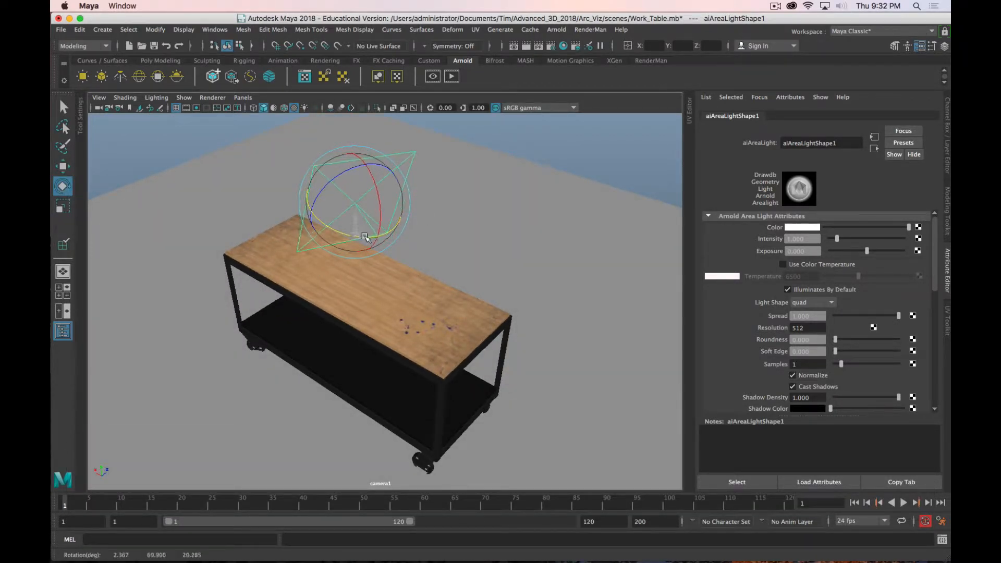
pyautogui.press('w')
pyautogui.moveTo(351, 180); pyautogui.dragTo(298, 124)
pyautogui.scroll(5, 363, 266)
pyautogui.keyDown('alt'); pyautogui.moveTo(364, 266); pyautogui.dragTo(367, 360); pyautogui.keyUp('alt')
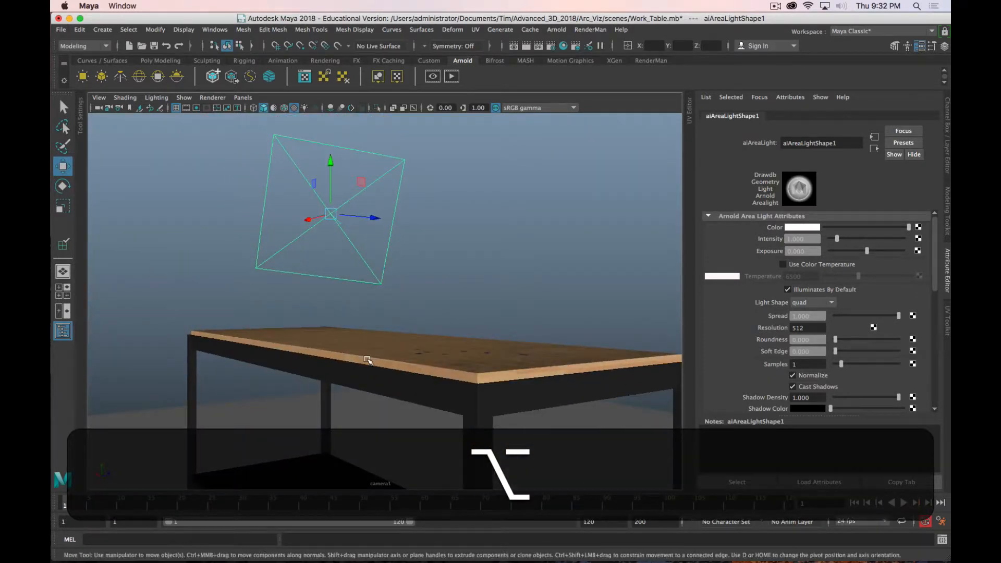
# Render the table in Arnold RenderView and move the render window clear of the area light's attributes
pyautogui.click(451, 76)
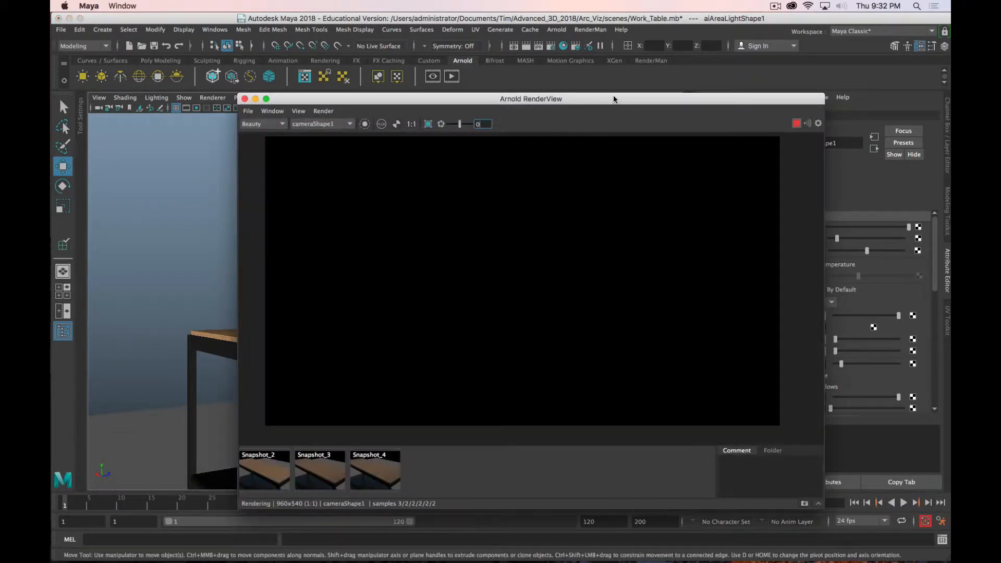
pyautogui.click(570, 75)
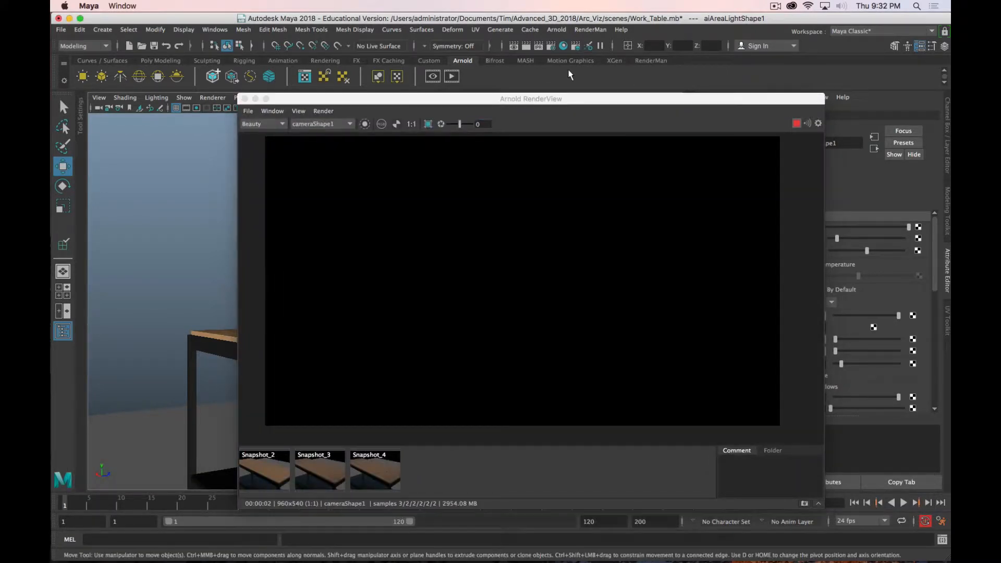
pyautogui.moveTo(591, 96); pyautogui.dragTo(499, 48)
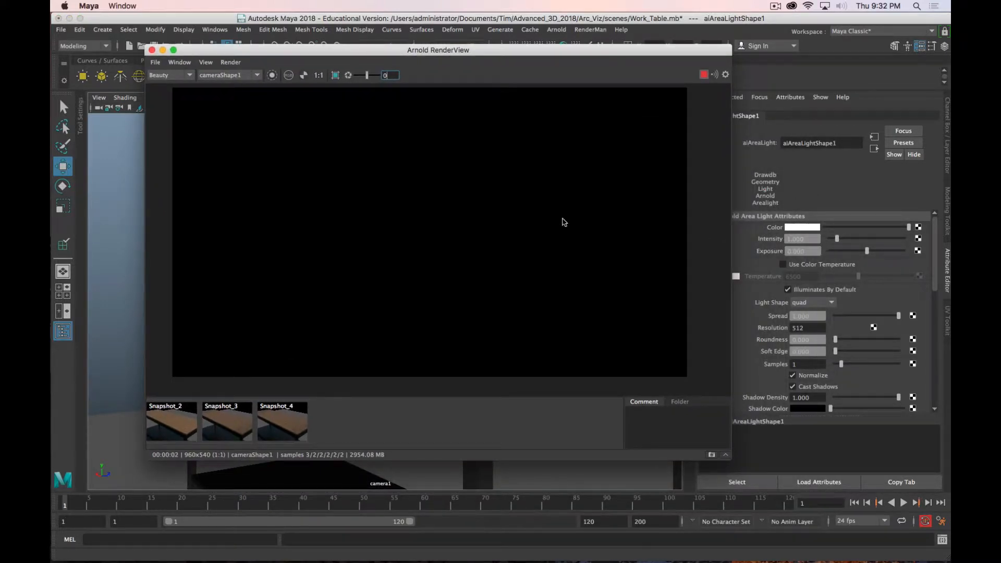
pyautogui.moveTo(481, 46); pyautogui.dragTo(395, 50)
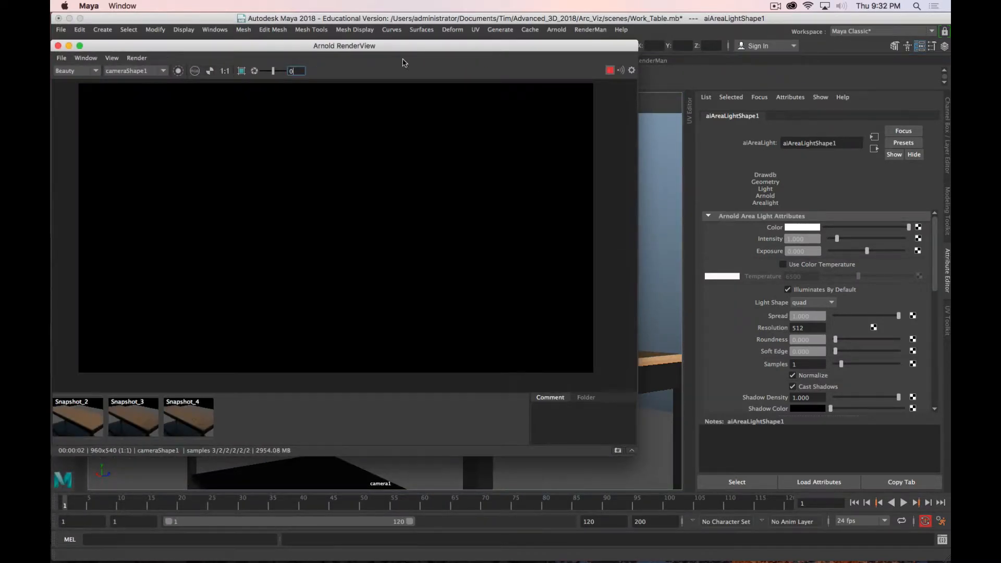
# Set the area light's intensity to 5 and its exposure to 5
pyautogui.moveTo(869, 256); pyautogui.dragTo(877, 256)
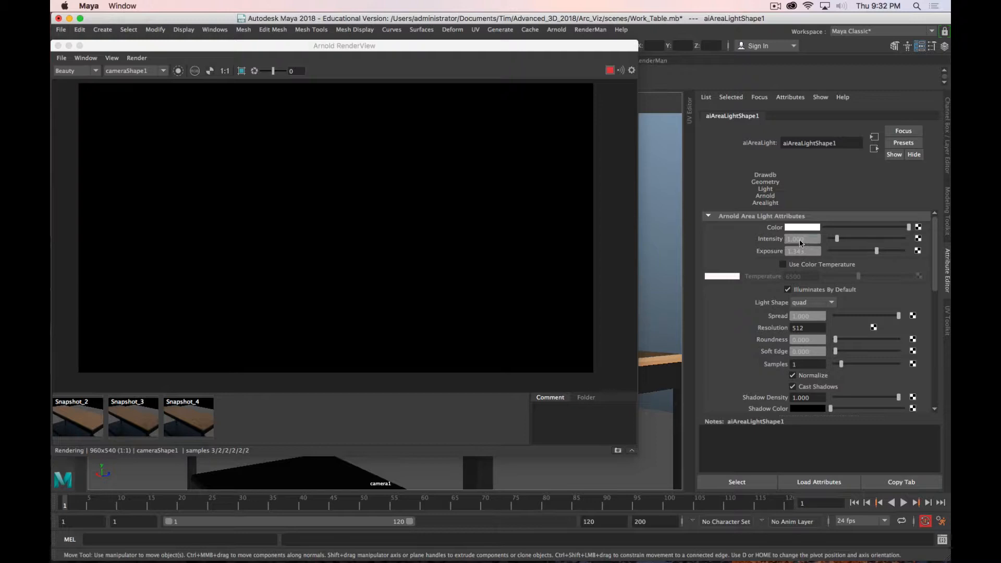
pyautogui.write('5')
pyautogui.press('Return')
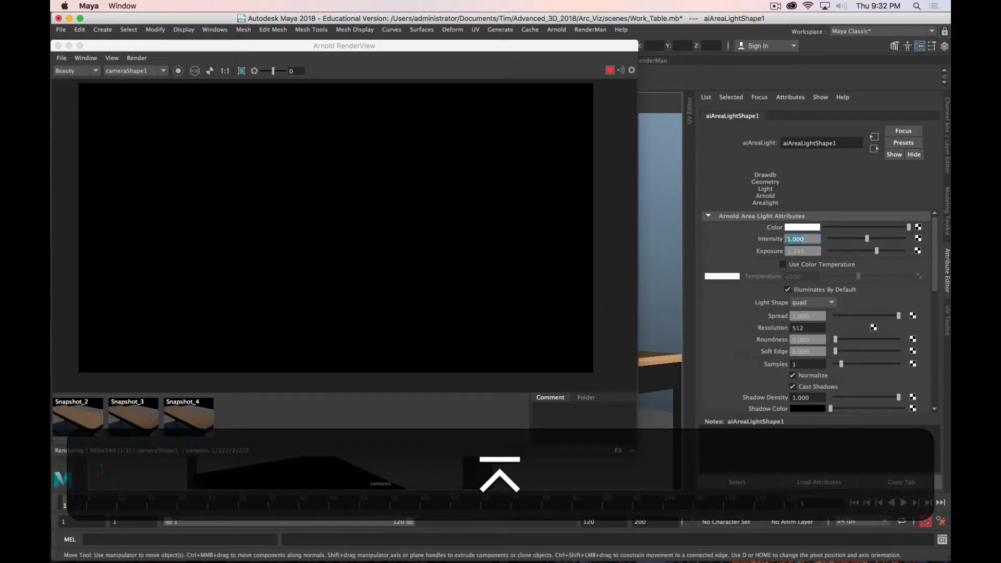
pyautogui.click(813, 253)
pyautogui.write('5')
pyautogui.press('Return')
# Display the viewport with all scene lights and lower the area light closer to the tabletop
pyautogui.moveTo(360, 45); pyautogui.dragTo(717, 107)
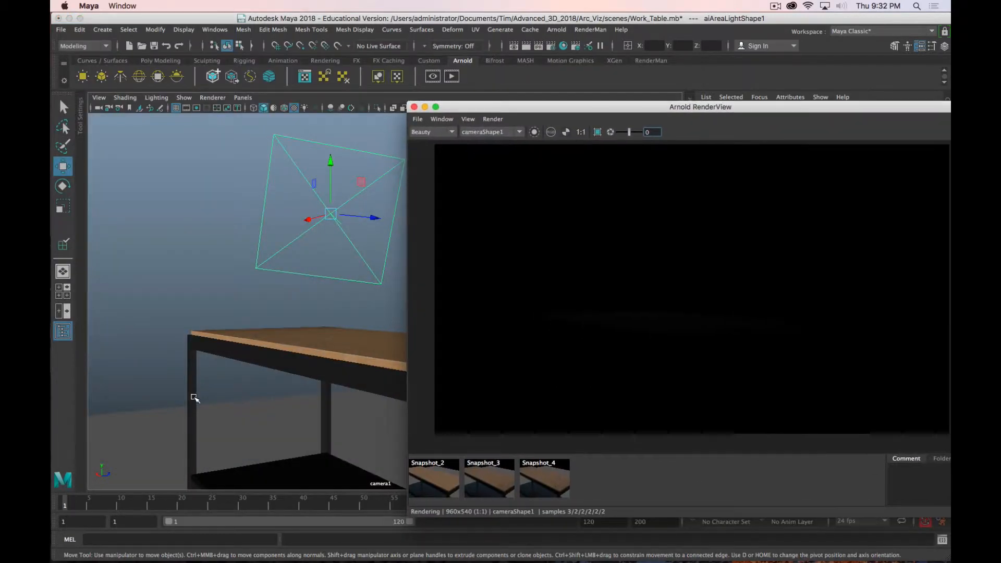
pyautogui.keyDown('alt'); pyautogui.moveTo(335, 326); pyautogui.dragTo(308, 241); pyautogui.keyUp('alt')
pyautogui.hotkey('alt', '3')
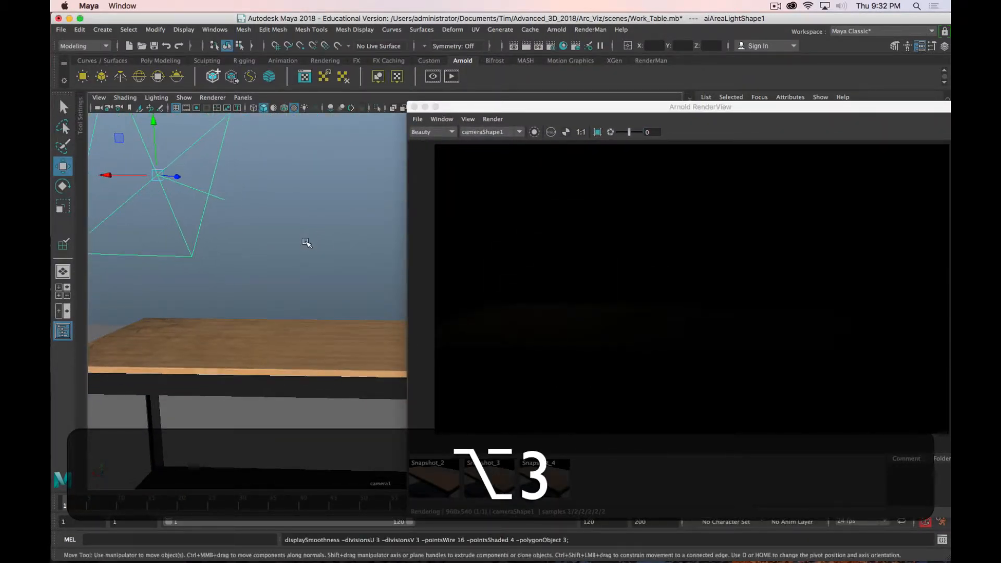
pyautogui.press('7')
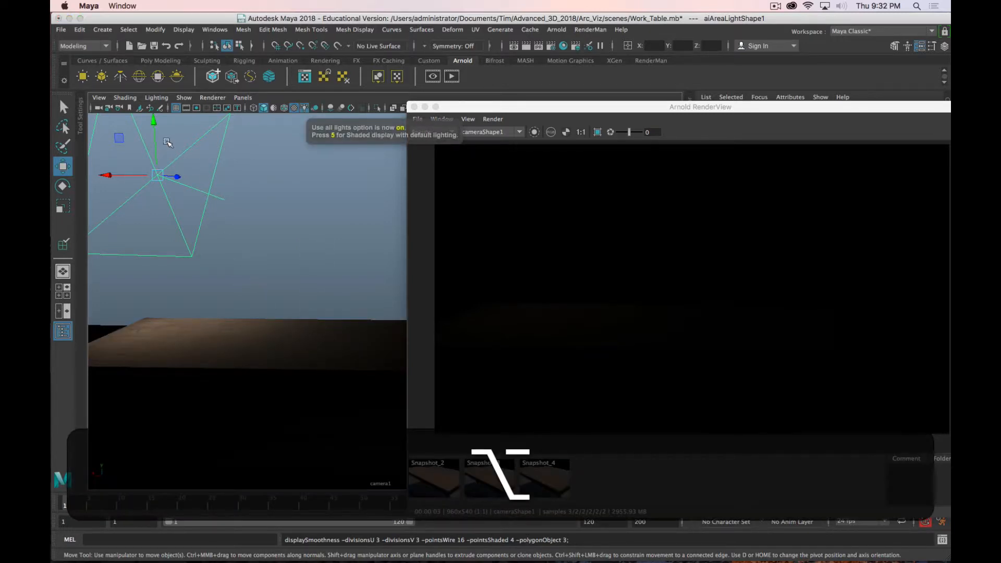
pyautogui.moveTo(166, 141); pyautogui.dragTo(167, 181)
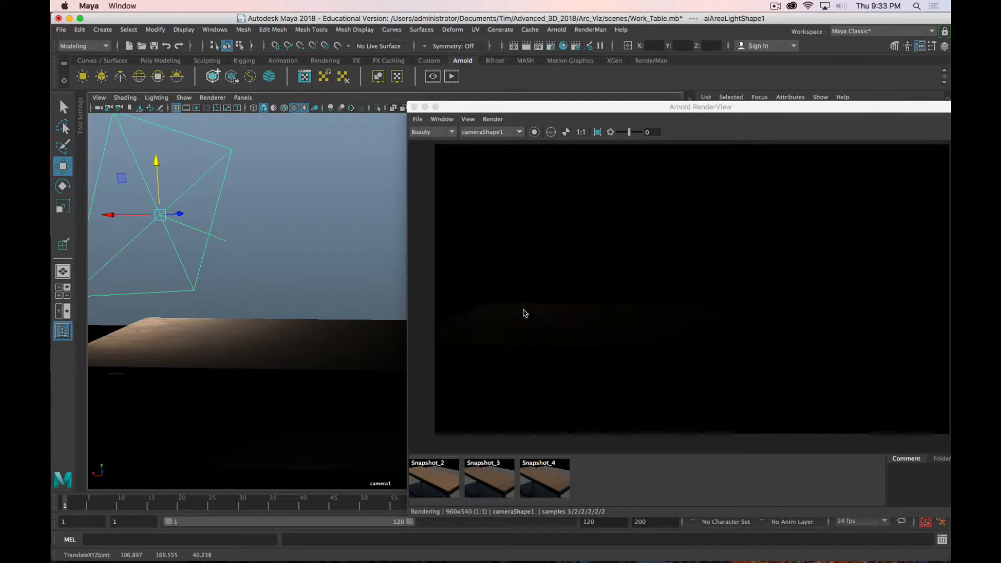
# Raise the area light's exposure to 7 and finally to 15 to brighten the tabletop in the Arnold render
pyautogui.click(725, 110)
pyautogui.moveTo(863, 108); pyautogui.dragTo(50, 50)
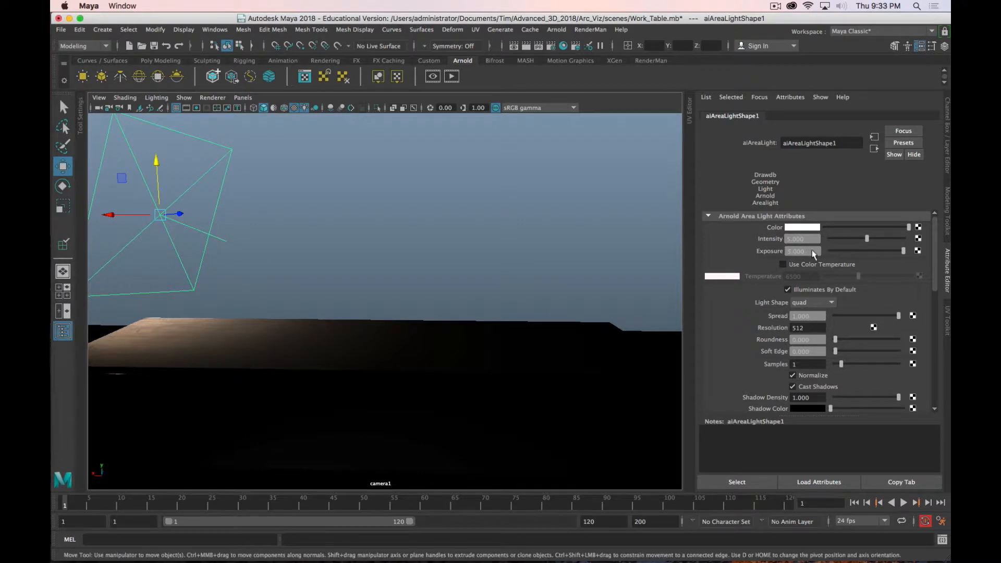
pyautogui.write('7')
pyautogui.press('Return')
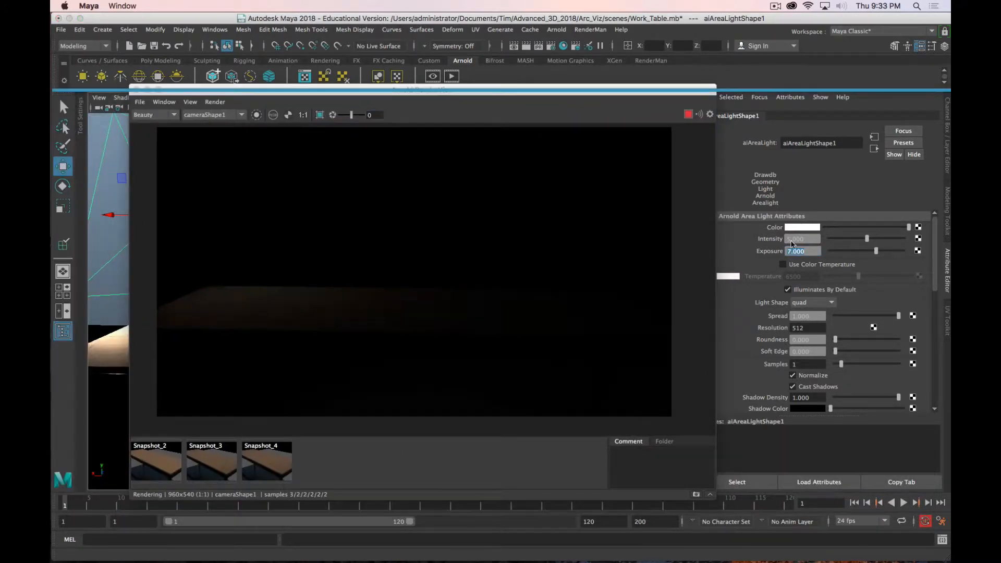
pyautogui.write('15')
pyautogui.press('Return')
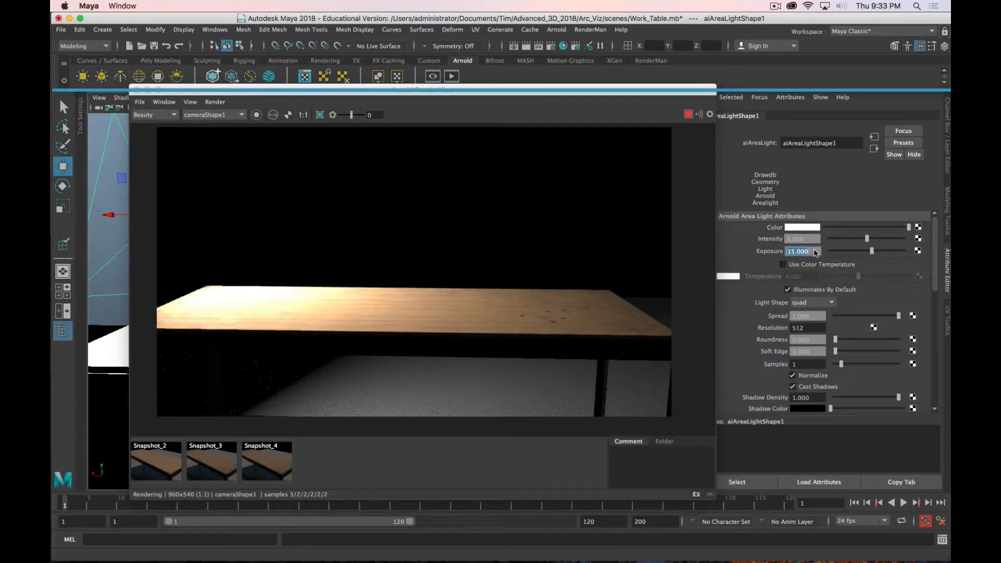
# Try exposure values of 12 and 13 on the area light in the live render
pyautogui.write('12')
pyautogui.press('Return')
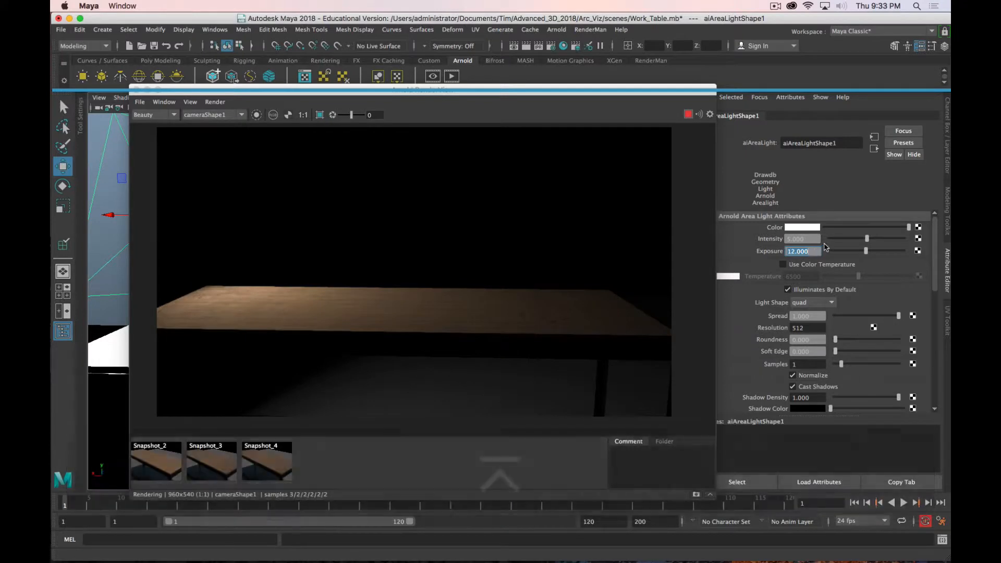
pyautogui.write('13')
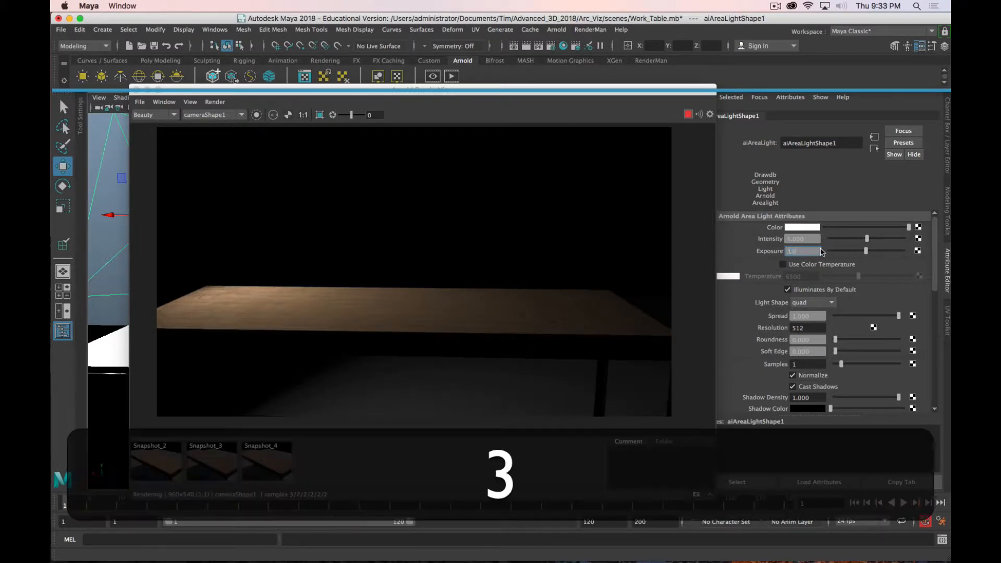
pyautogui.press('Return')
pyautogui.click(554, 133)
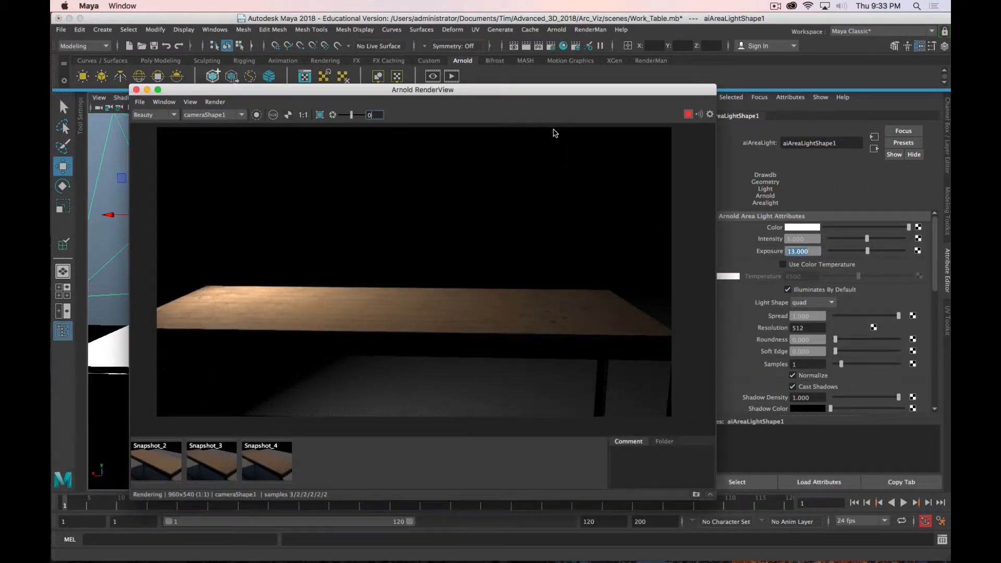
# Orbit the camera to a low angle across the tabletop and examine the area light's reflection in the render
pyautogui.moveTo(573, 91); pyautogui.dragTo(1000, 92)
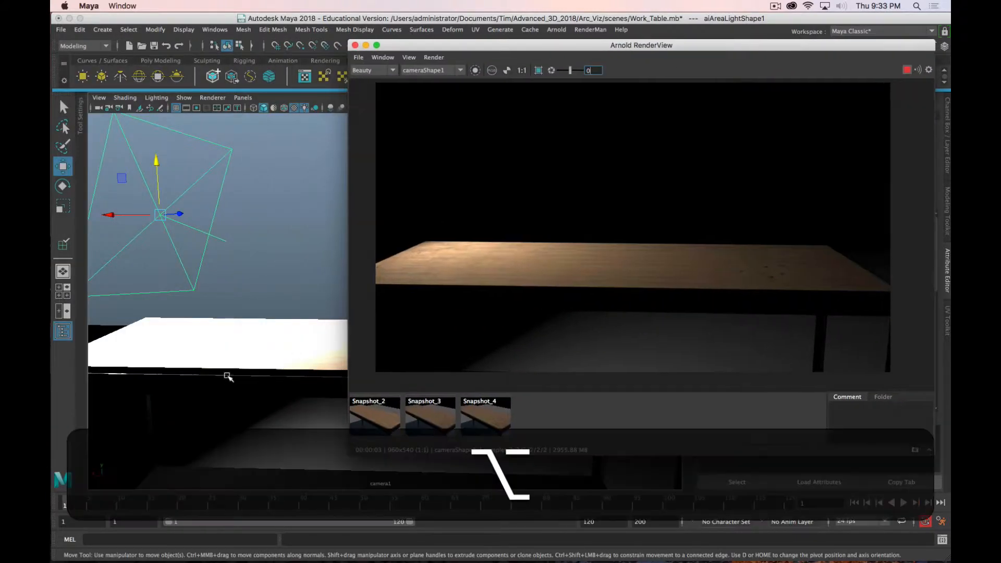
pyautogui.keyDown('alt'); pyautogui.moveTo(224, 375); pyautogui.dragTo(193, 312); pyautogui.keyUp('alt')
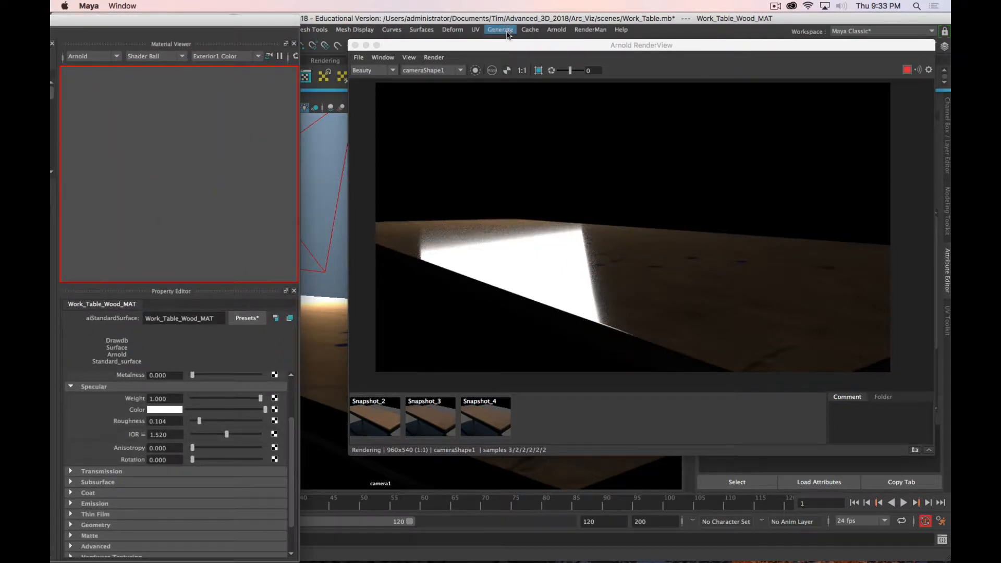
pyautogui.moveTo(510, 47); pyautogui.dragTo(553, 44)
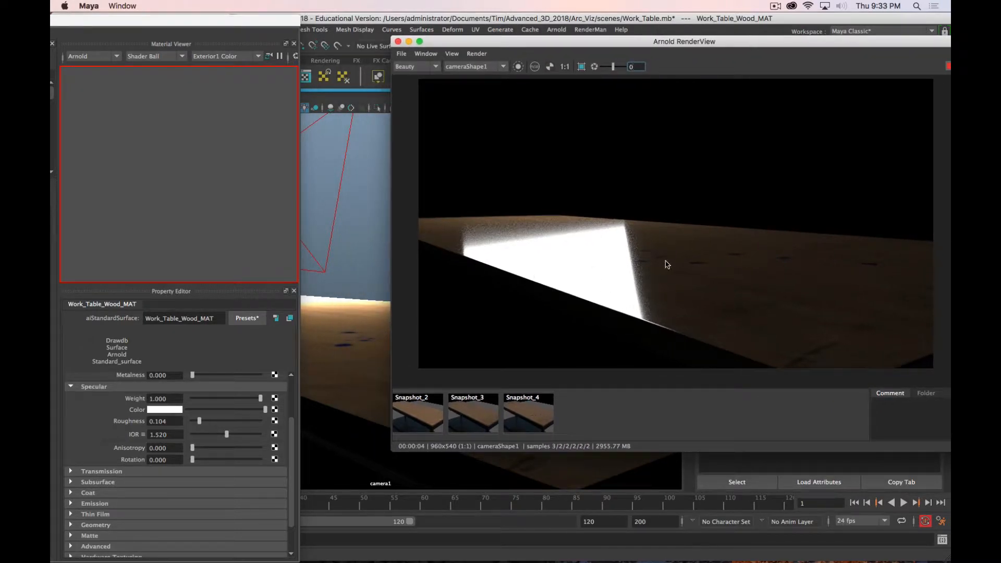
# Scale the area light down slightly and set its exposure to 14
pyautogui.click(340, 221)
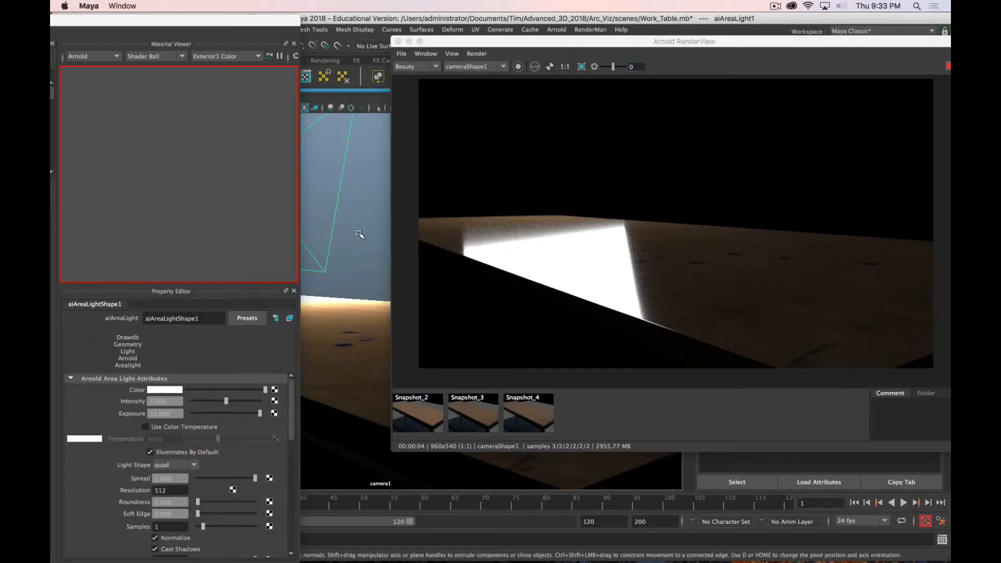
pyautogui.press('r')
pyautogui.moveTo(364, 242); pyautogui.dragTo(319, 230, button='middle')
pyautogui.moveTo(665, 41); pyautogui.dragTo(375, 33)
pyautogui.moveTo(817, 254); pyautogui.dragTo(753, 254)
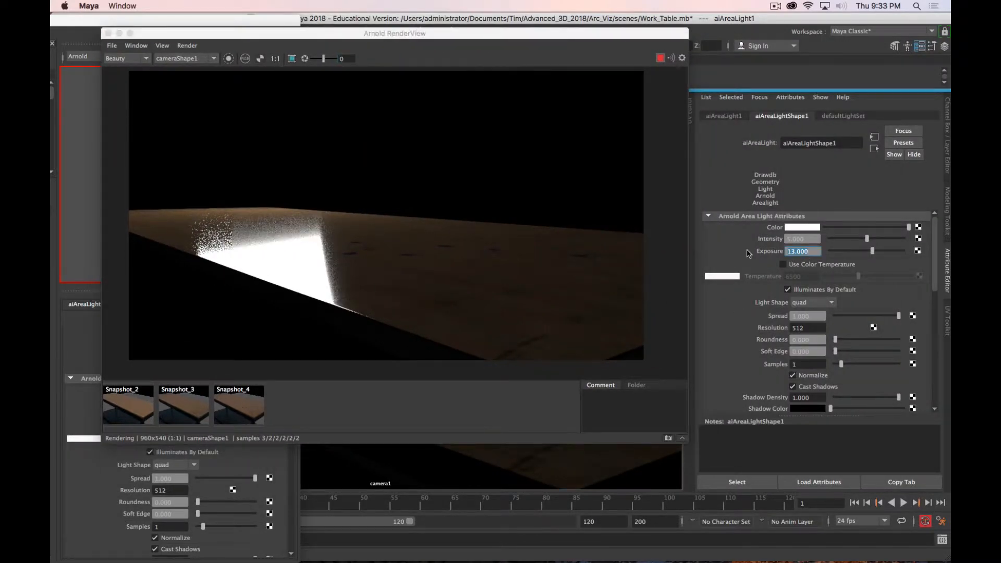
pyautogui.write('14')
pyautogui.press('Return')
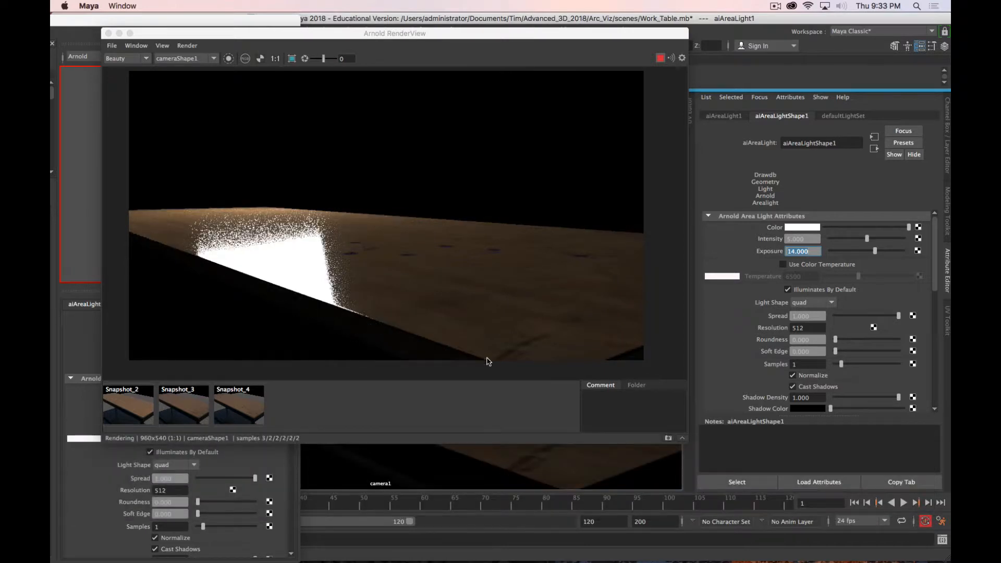
# Connect the file2 texture's Out Color to the Specular Color of Work_Table_Wood_MAT in the Hypershade
pyautogui.moveTo(324, 35); pyautogui.dragTo(435, 68)
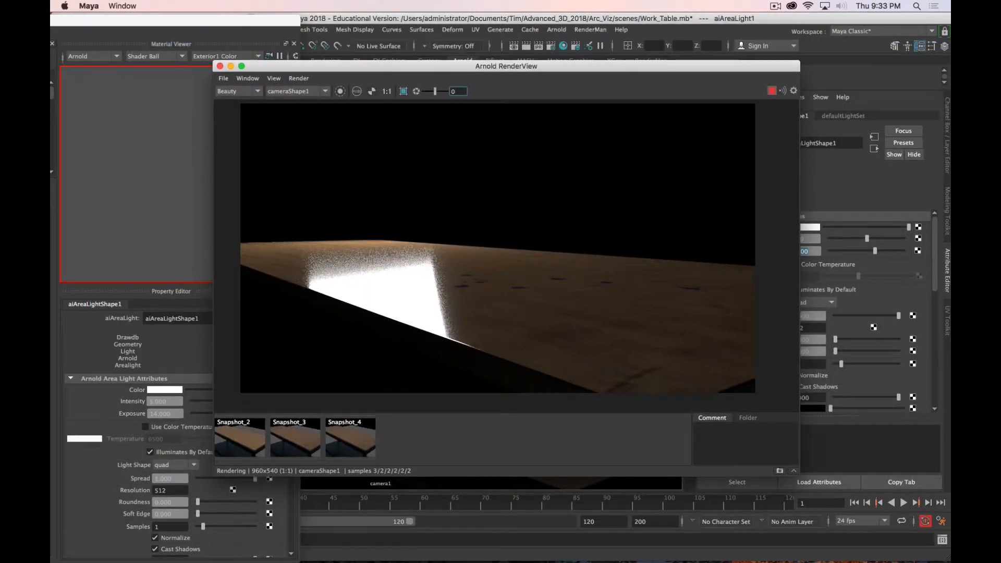
pyautogui.moveTo(263, 20); pyautogui.dragTo(716, 20)
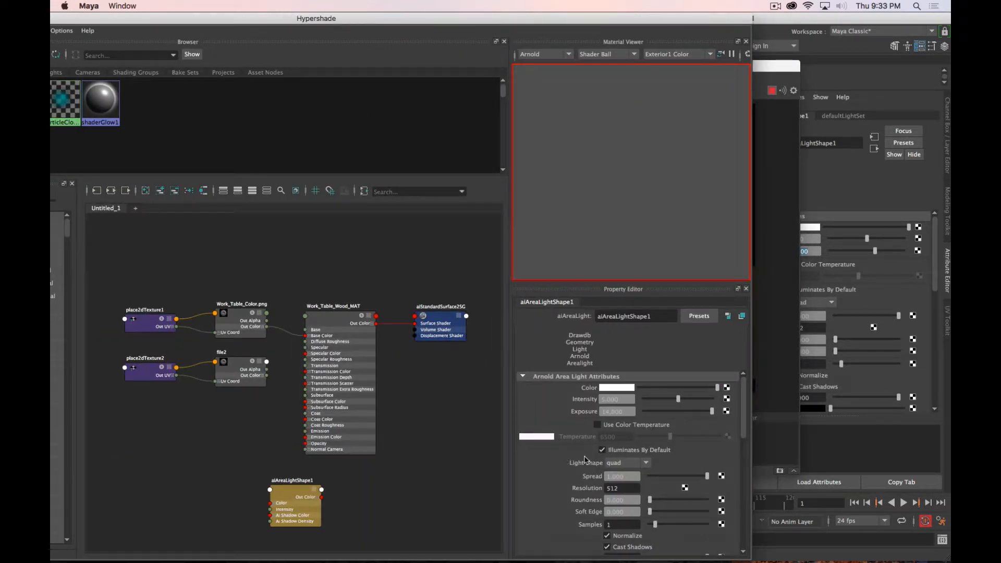
pyautogui.click(334, 312)
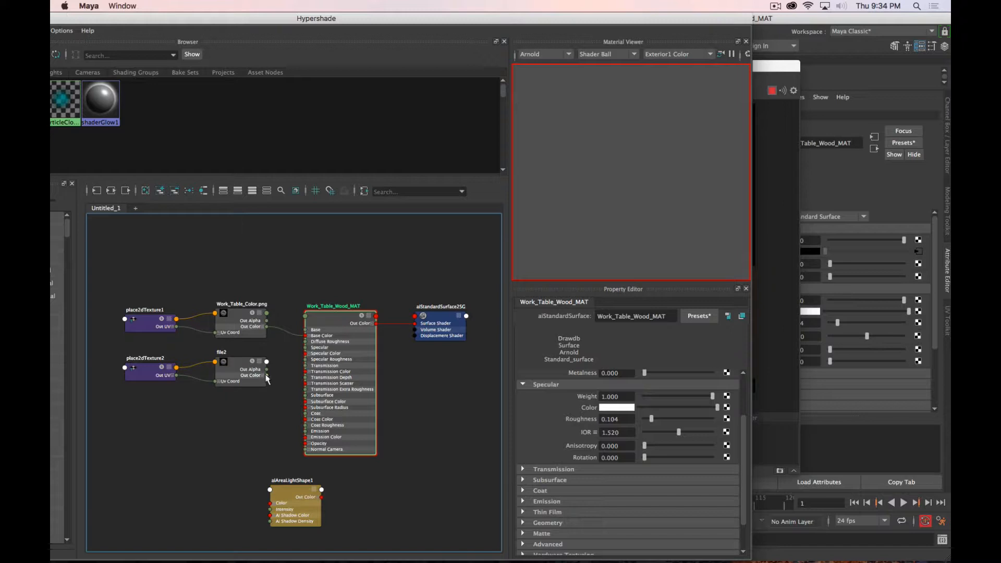
pyautogui.moveTo(267, 379); pyautogui.dragTo(306, 354)
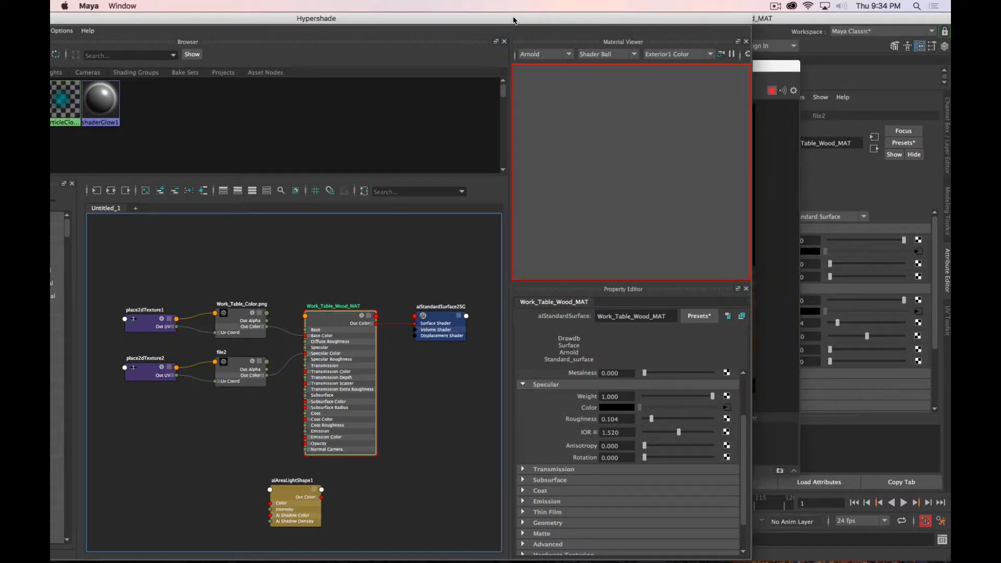
pyautogui.moveTo(514, 20); pyautogui.dragTo(50, 59)
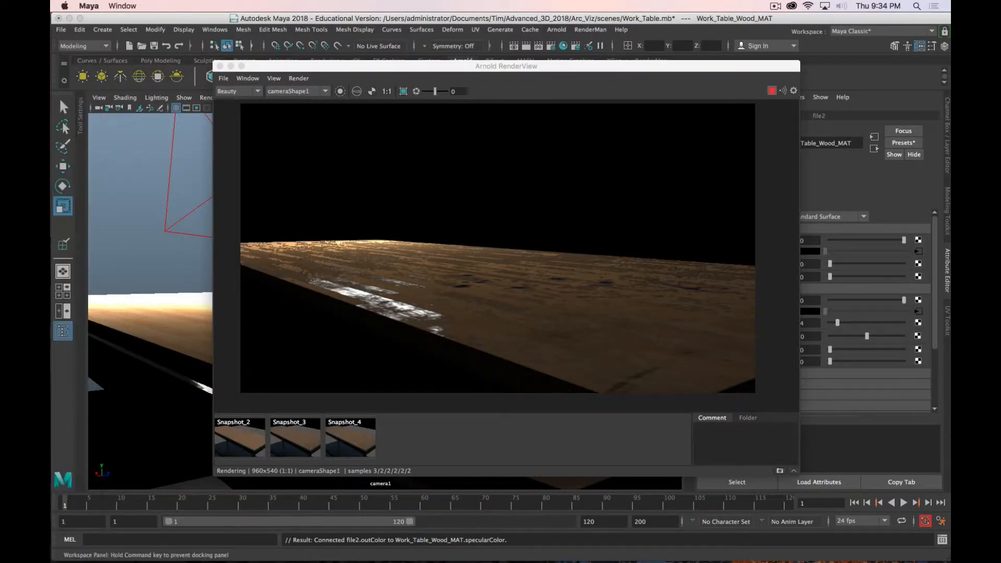
# Orbit the camera around the table and examine how the specular map breaks up the tabletop reflections
pyautogui.keyDown('alt'); pyautogui.moveTo(482, 290); pyautogui.dragTo(481, 297, button='middle'); pyautogui.keyUp('alt')
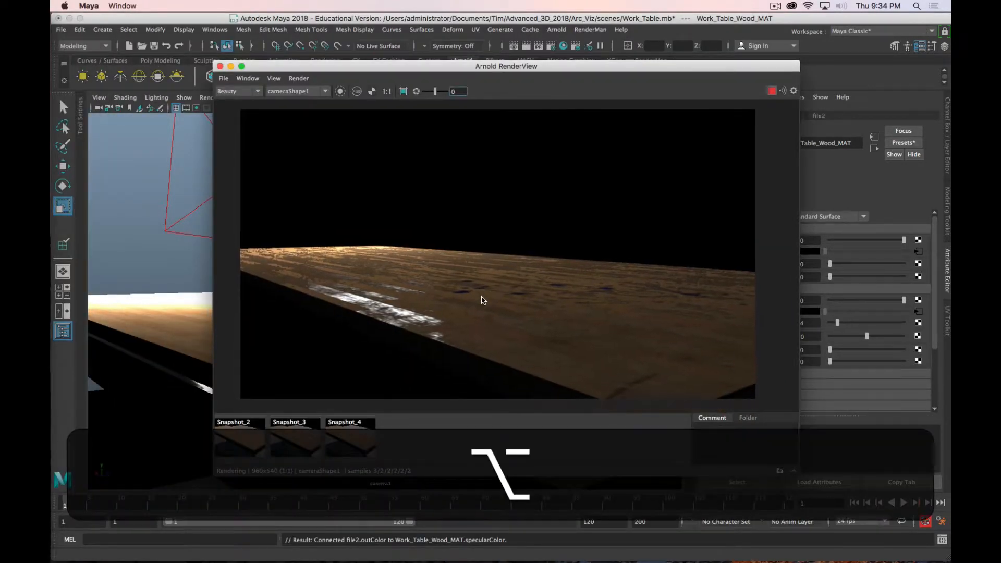
pyautogui.press('alt+super+z')
pyautogui.press('shift+super+z')
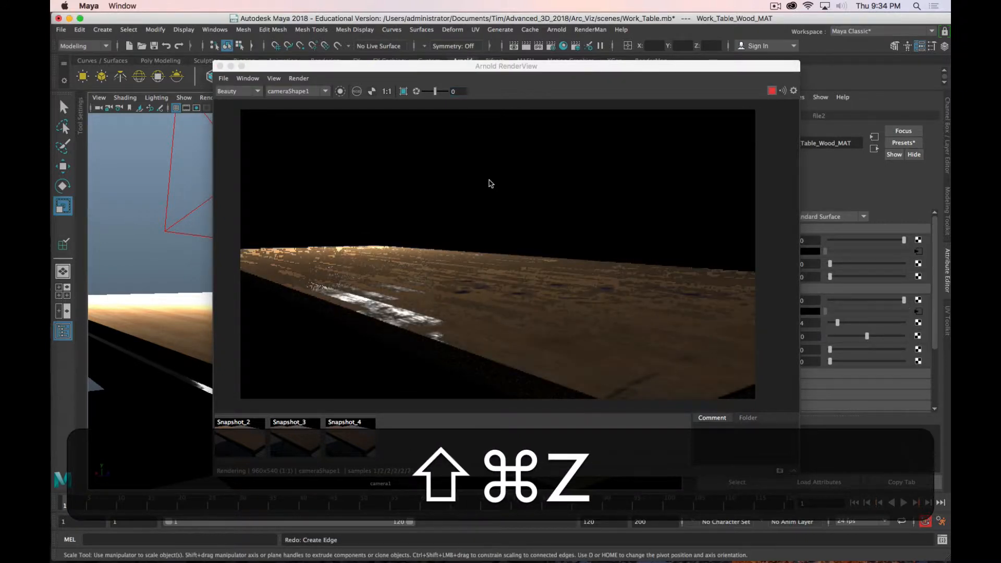
pyautogui.moveTo(529, 65); pyautogui.dragTo(632, 30)
pyautogui.keyDown('alt'); pyautogui.moveTo(268, 329); pyautogui.dragTo(244, 354); pyautogui.keyUp('alt')
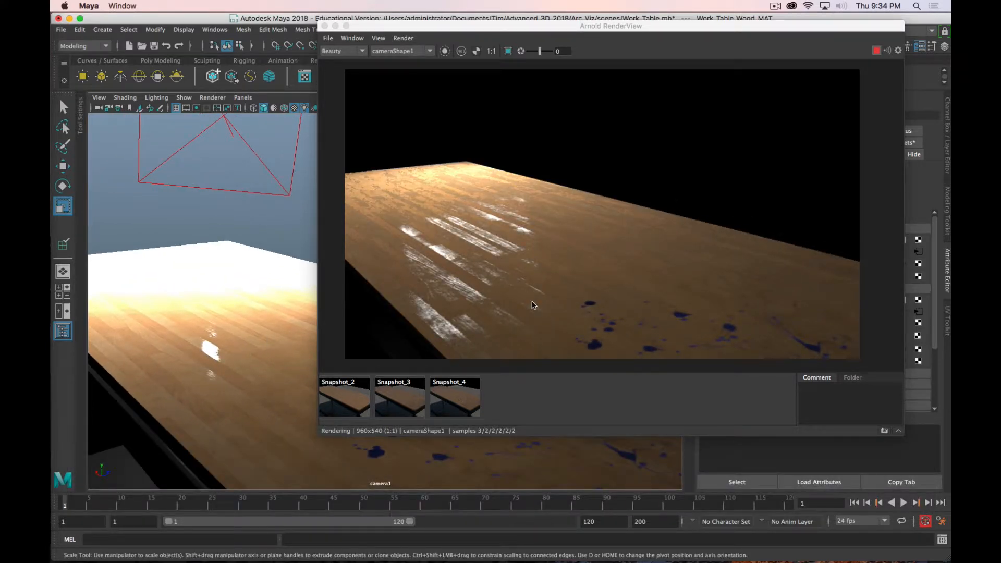
pyautogui.press('alt')
pyautogui.keyDown('alt'); pyautogui.moveTo(252, 364); pyautogui.dragTo(291, 286); pyautogui.keyUp('alt')
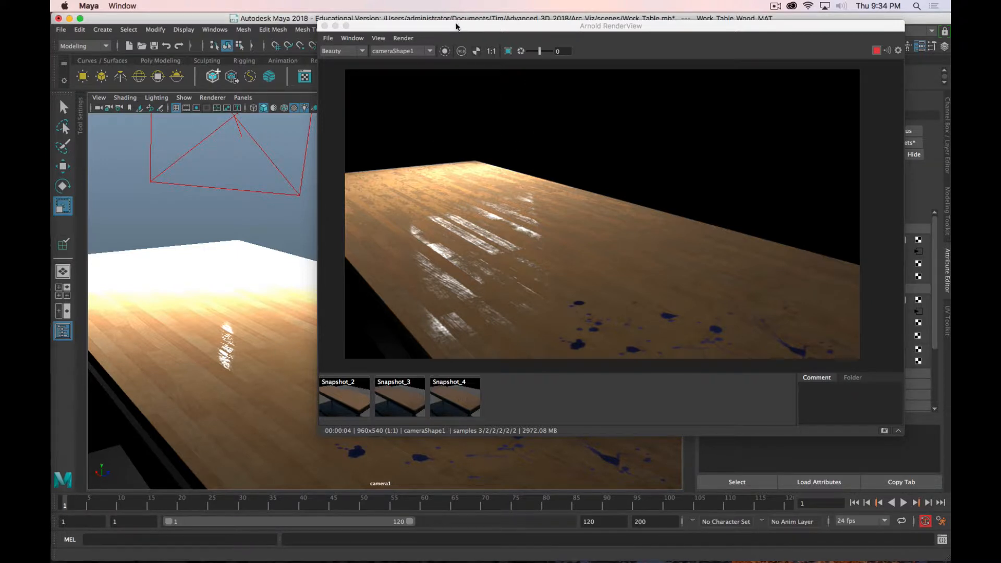
# Graph the Work_Table_Wood_MAT network in the Hypershade and inspect its shading group and material nodes
pyautogui.moveTo(50, 261); pyautogui.dragTo(660, 21)
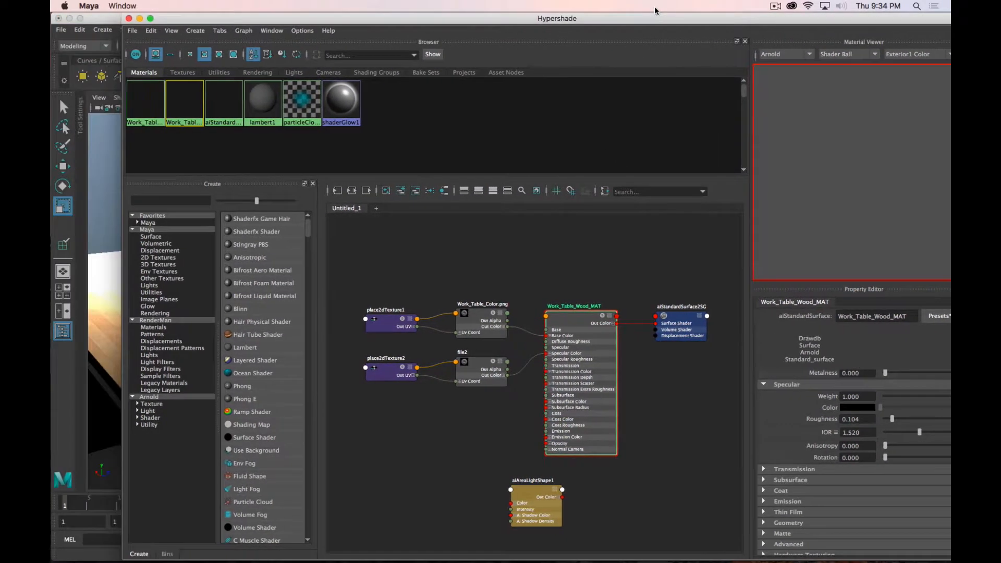
pyautogui.rightClick(174, 104)
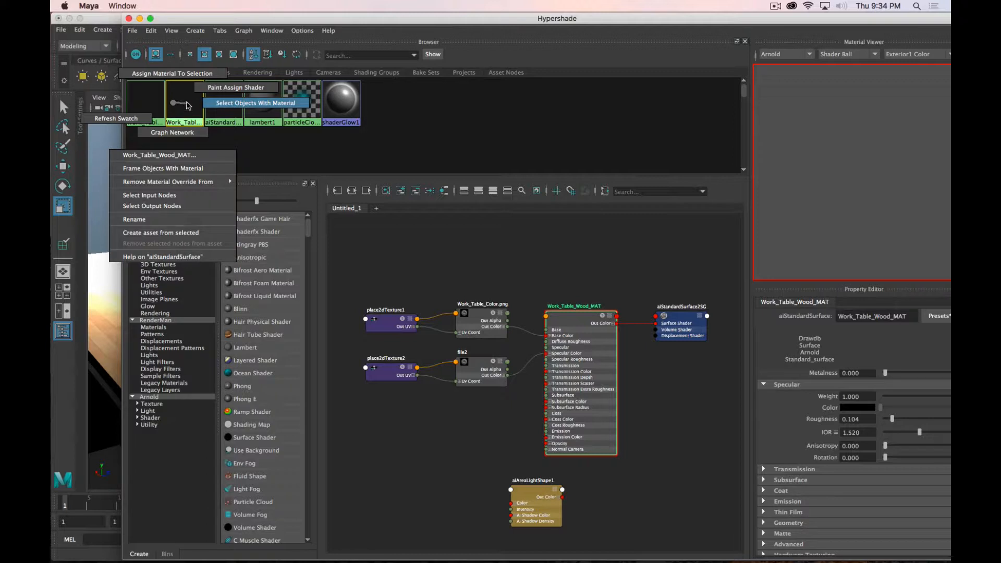
pyautogui.click(178, 133)
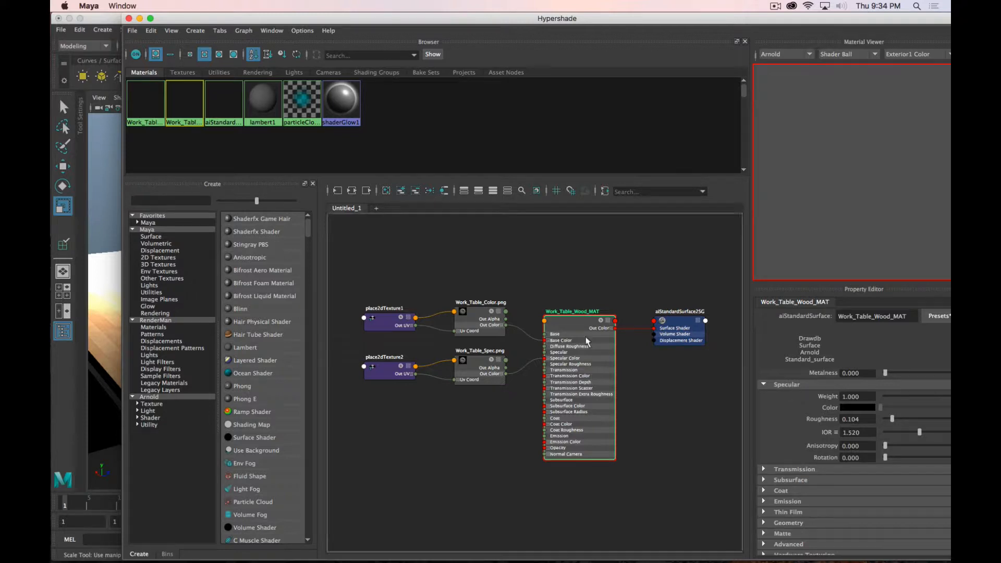
pyautogui.click(682, 320)
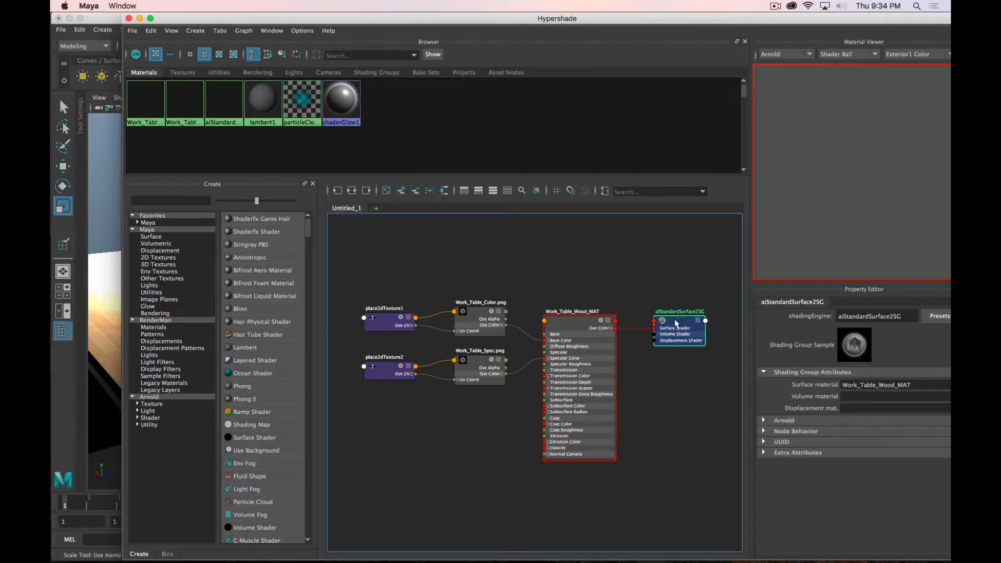
pyautogui.click(588, 325)
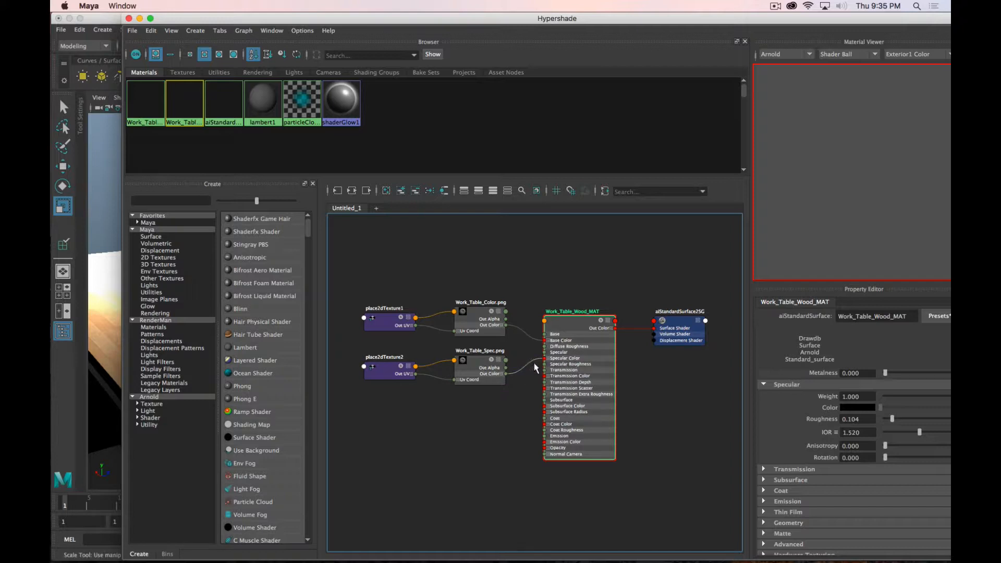
# Disconnect Work_Table_Spec.png from Specular Color and try its Out Color R on Specular Roughness instead
pyautogui.moveTo(525, 373)
pyautogui.mouseDown()
pyautogui.moveTo(546, 366)
pyautogui.moveTo(531, 368)
pyautogui.mouseUp()
pyautogui.scroll(4, 545, 374)
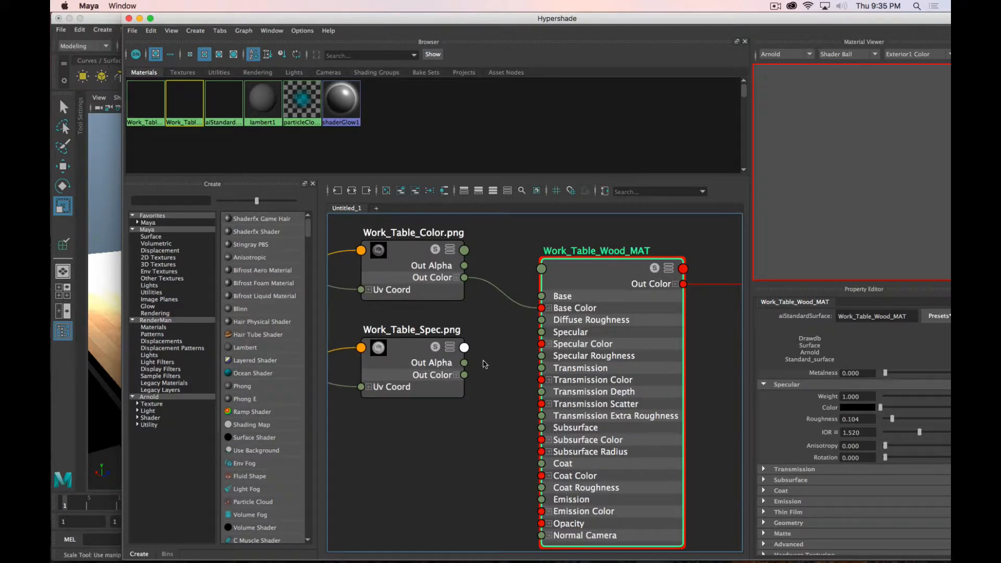
pyautogui.click(456, 376)
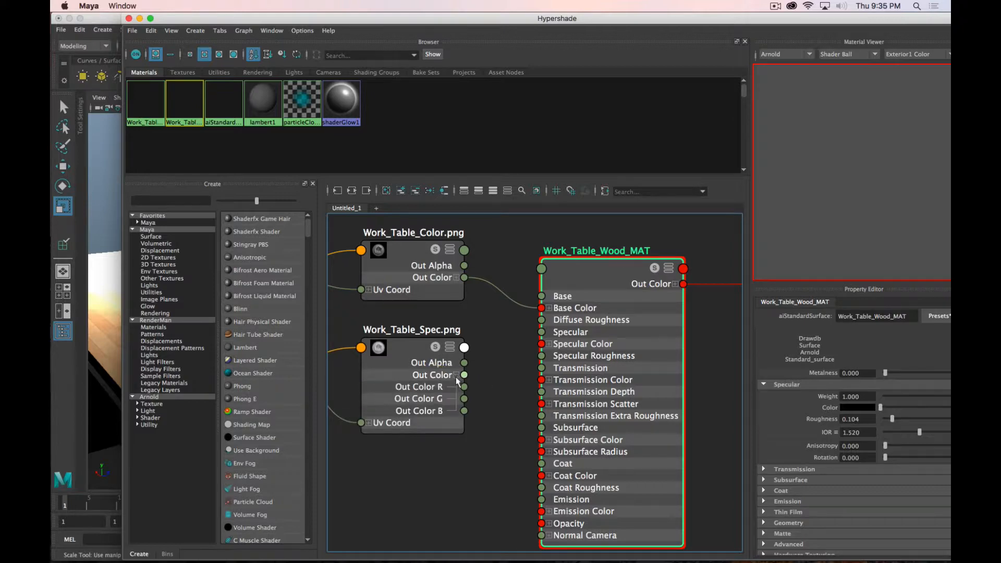
pyautogui.moveTo(464, 387); pyautogui.dragTo(542, 356)
pyautogui.moveTo(621, 296); pyautogui.dragTo(51, 50)
pyautogui.click(373, 24)
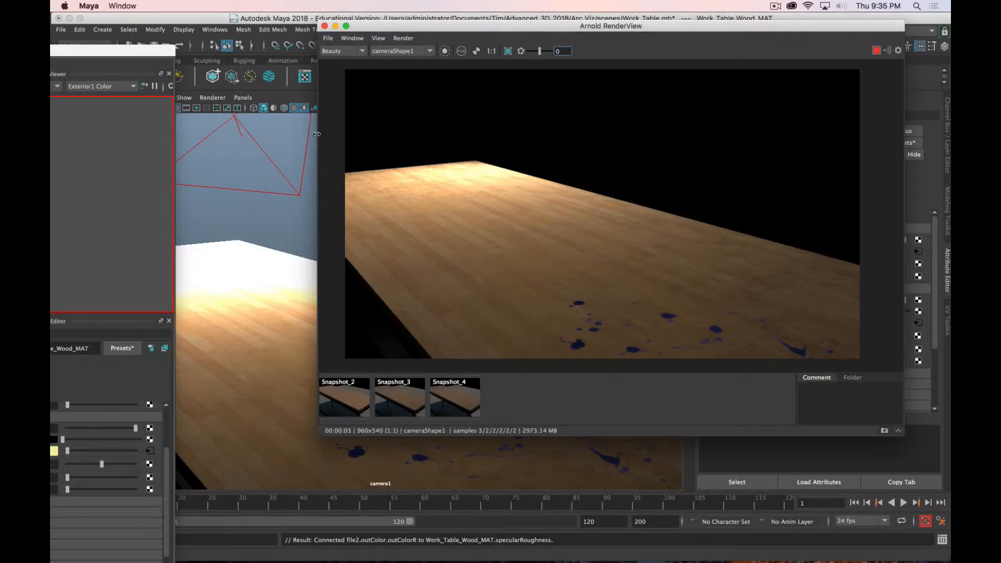
# Orbit the camera over the tabletop to examine the render with the map driving specular roughness
pyautogui.click(325, 26)
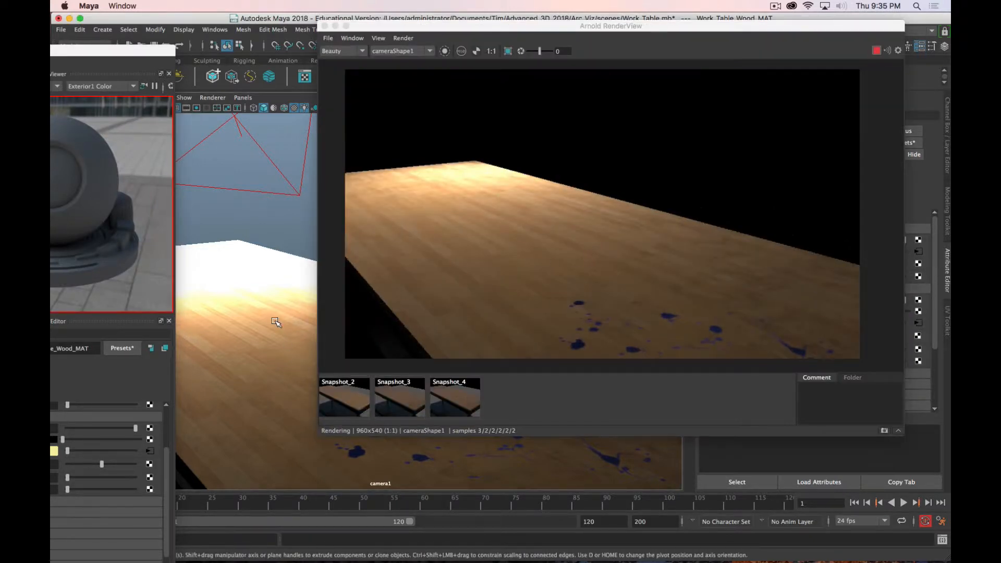
pyautogui.keyDown('alt'); pyautogui.moveTo(277, 324); pyautogui.dragTo(247, 315); pyautogui.keyUp('alt')
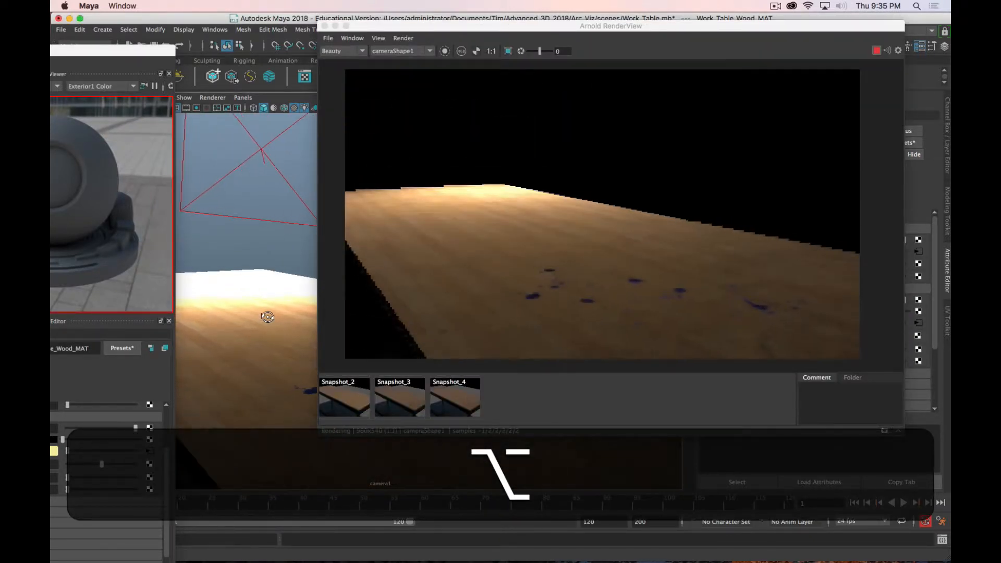
pyautogui.moveTo(51, 51); pyautogui.dragTo(69, 25)
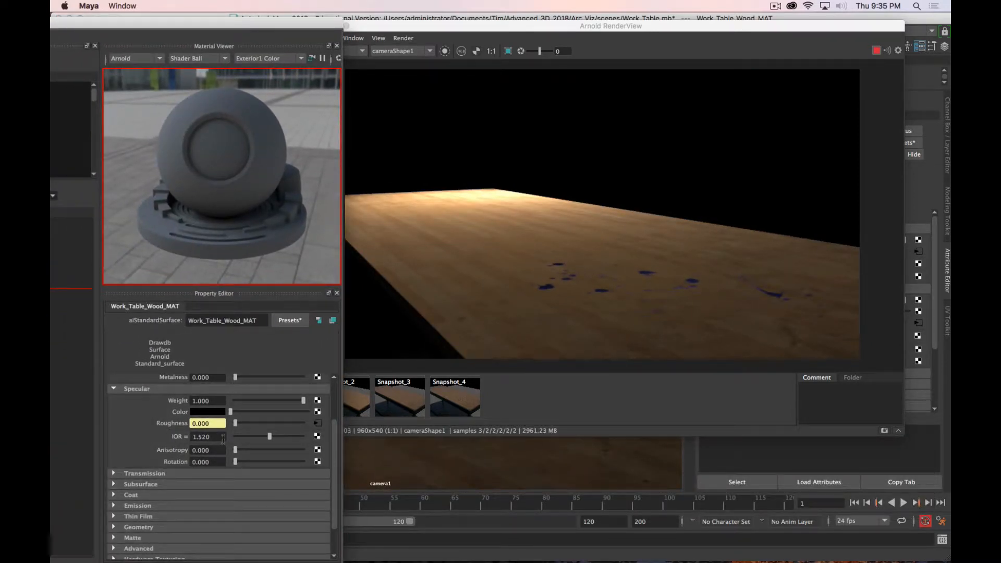
pyautogui.keyDown('alt'); pyautogui.moveTo(470, 255); pyautogui.dragTo(446, 257); pyautogui.keyUp('alt')
pyautogui.keyDown('alt'); pyautogui.moveTo(460, 456); pyautogui.dragTo(472, 459); pyautogui.keyUp('alt')
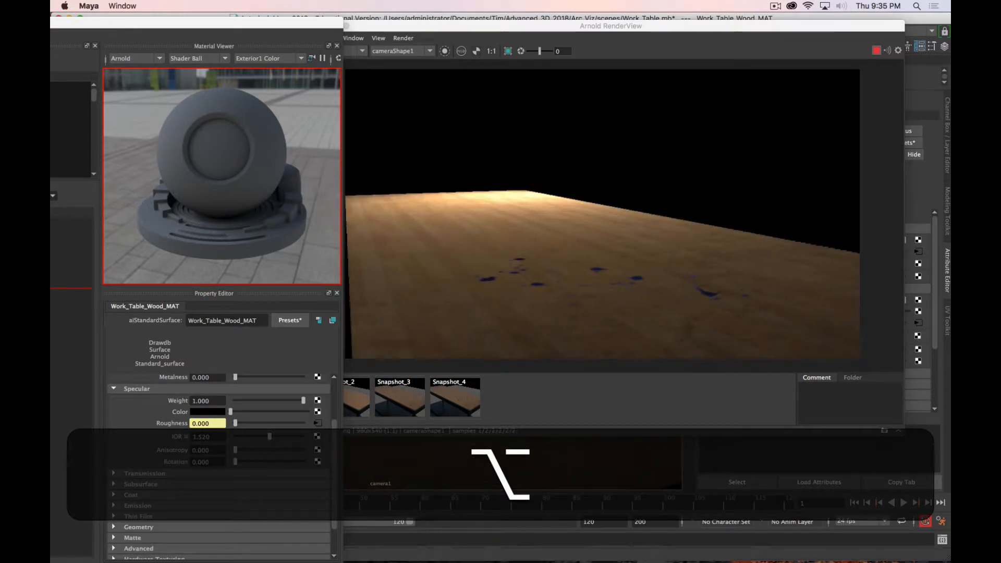
# Replace the Specular Roughness connection by linking Work_Table_Spec.png's Out Color to the wood material's Specular Color, then check the render
pyautogui.moveTo(50, 23); pyautogui.dragTo(247, 26)
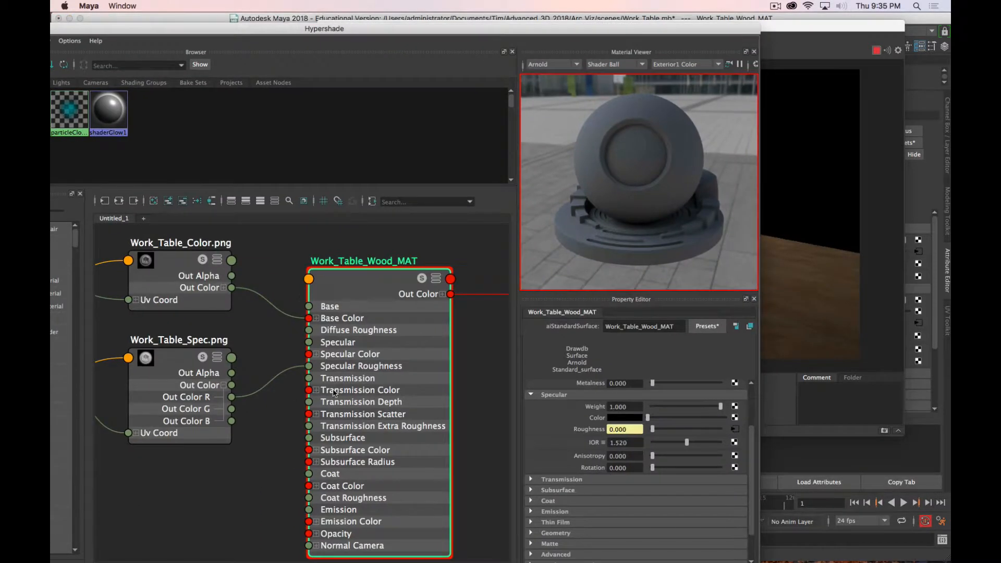
pyautogui.moveTo(309, 366)
pyautogui.mouseDown()
pyautogui.moveTo(236, 380)
pyautogui.moveTo(320, 354)
pyautogui.mouseUp()
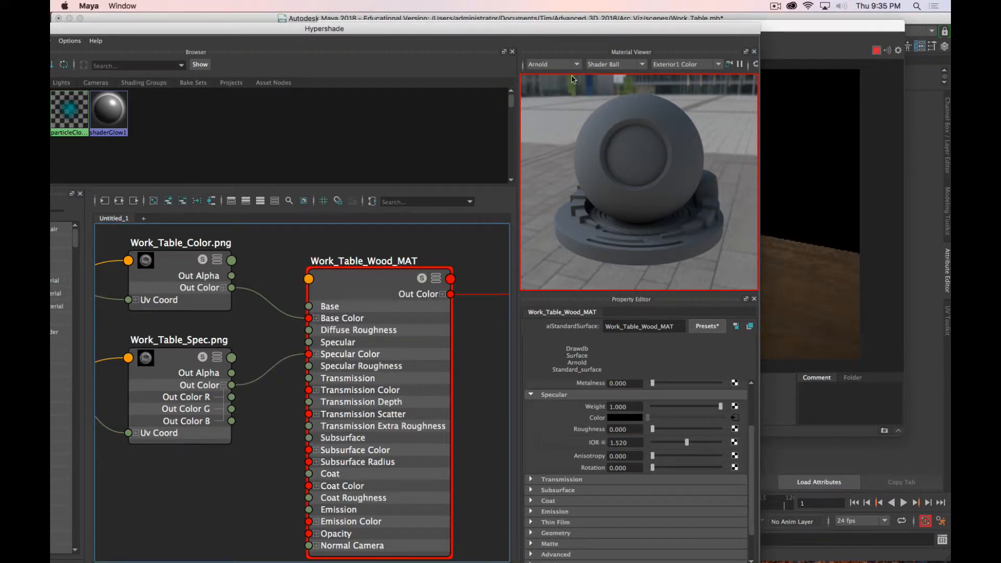
pyautogui.moveTo(513, 33); pyautogui.dragTo(638, 305)
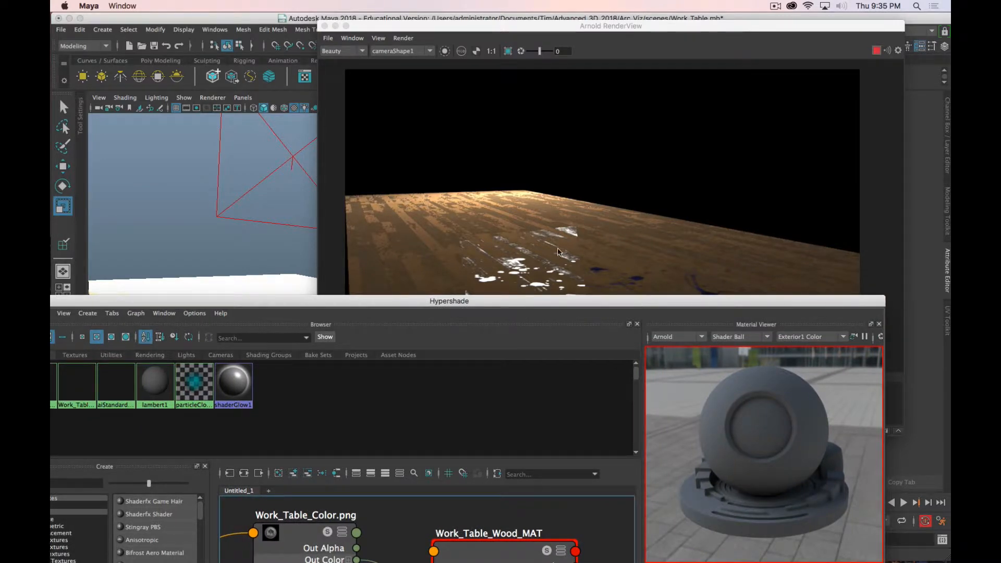
# Disconnect Work_Table_Color.png from the Base Color of Work_Table_Wood_MAT
pyautogui.doubleClick(508, 305)
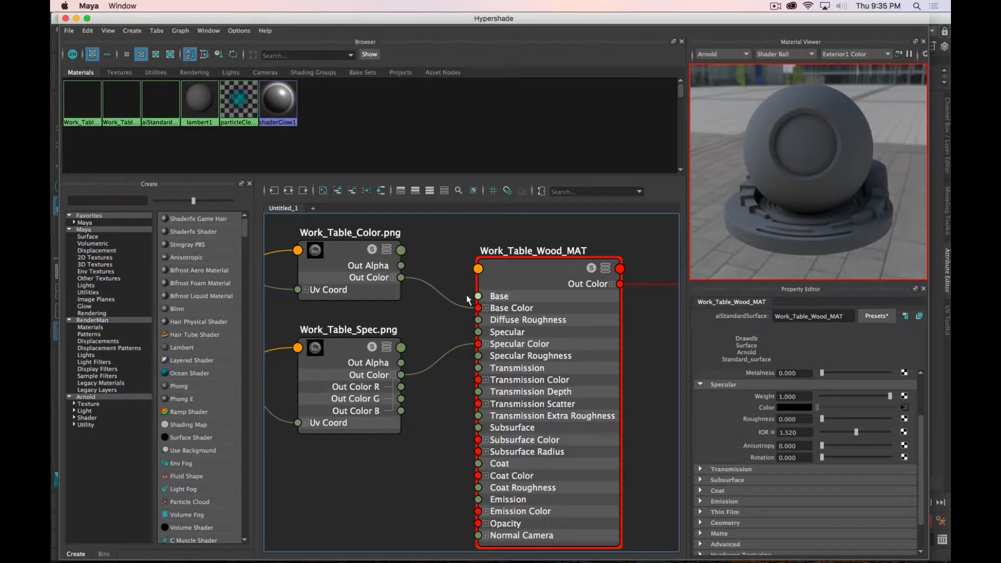
pyautogui.scroll(2, 444, 308)
pyautogui.scroll(-4, 444, 307)
pyautogui.scroll(2, 444, 308)
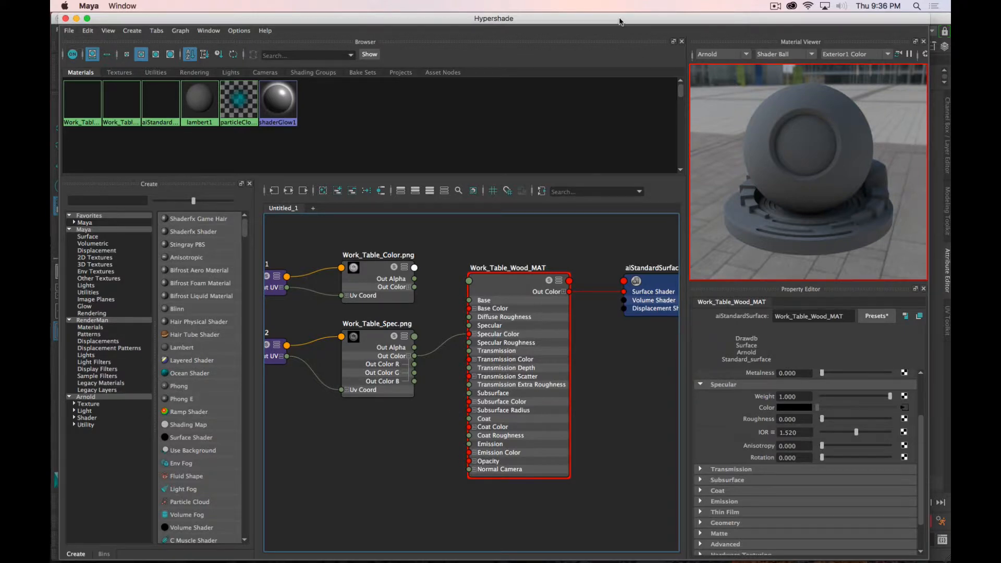
# Set the Base Color of Work_Table_Wood_MAT to black
pyautogui.moveTo(620, 18); pyautogui.dragTo(266, 42)
pyautogui.scroll(2, 428, 434)
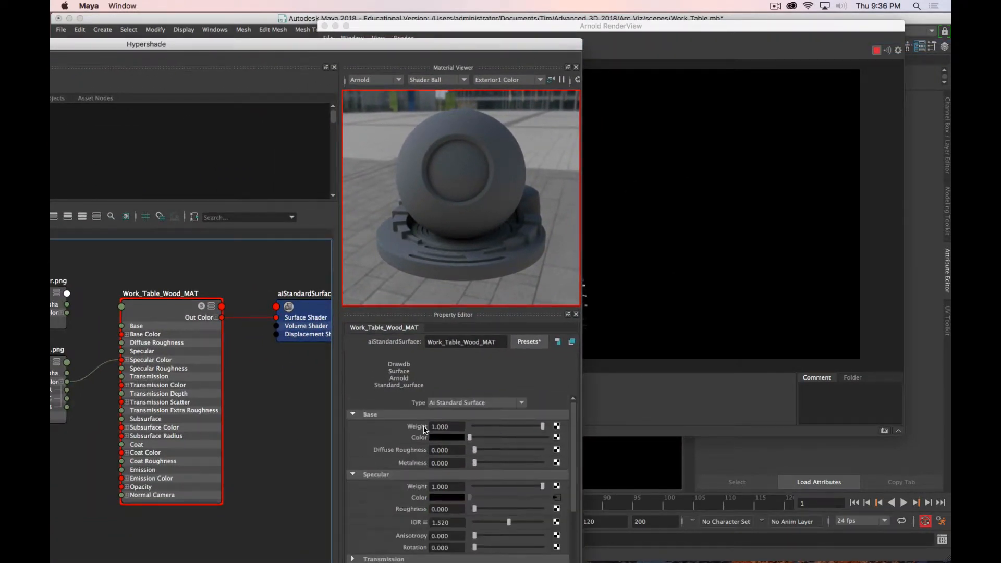
pyautogui.moveTo(470, 438); pyautogui.dragTo(357, 424)
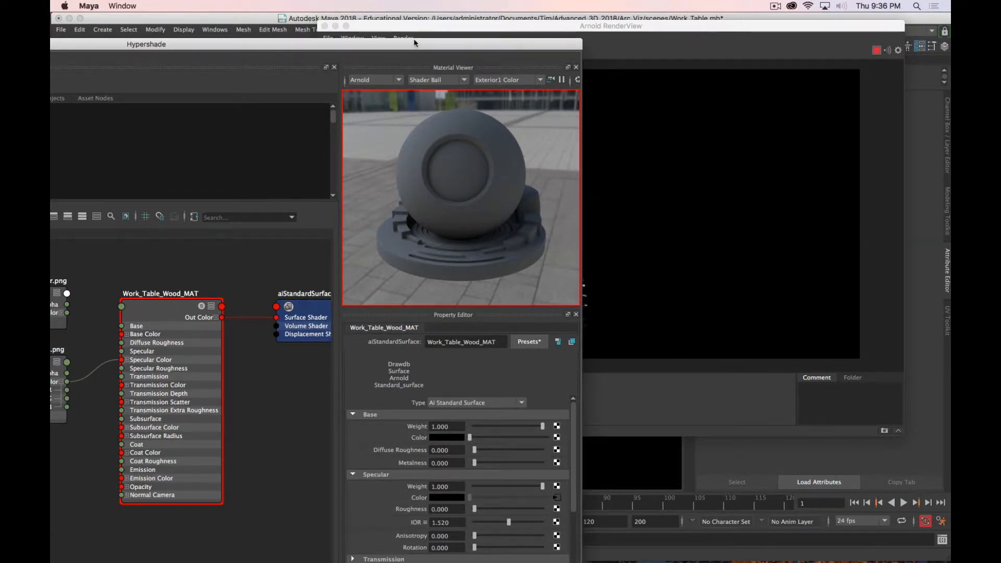
# Orbit the camera over the tabletop to examine its specular reflections without the base color in the render
pyautogui.moveTo(415, 43); pyautogui.dragTo(0, 52)
pyautogui.moveTo(536, 25); pyautogui.dragTo(623, 26)
pyautogui.keyDown('alt'); pyautogui.moveTo(304, 331); pyautogui.dragTo(295, 364); pyautogui.keyUp('alt')
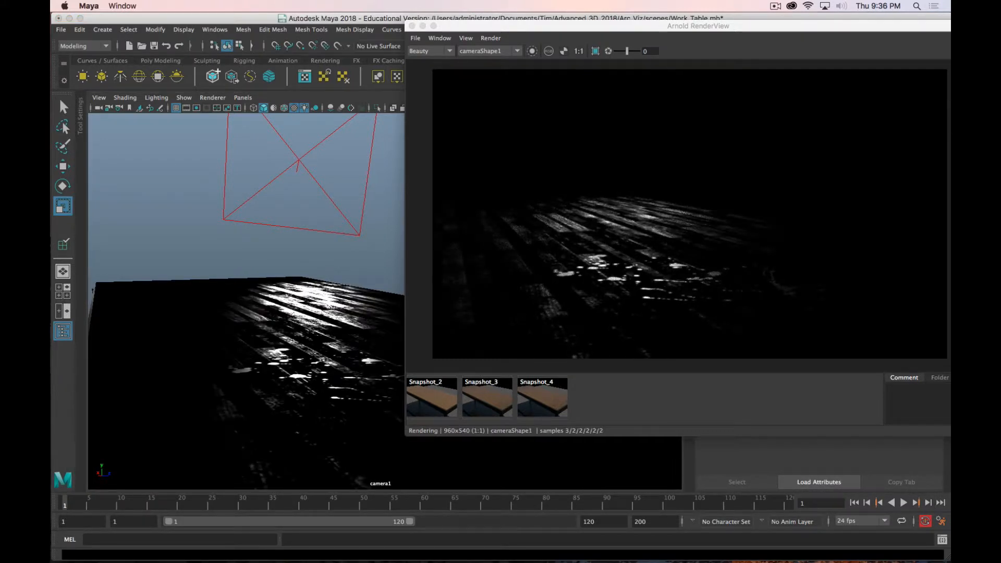
pyautogui.keyDown('alt'); pyautogui.moveTo(266, 378); pyautogui.dragTo(235, 371); pyautogui.keyUp('alt')
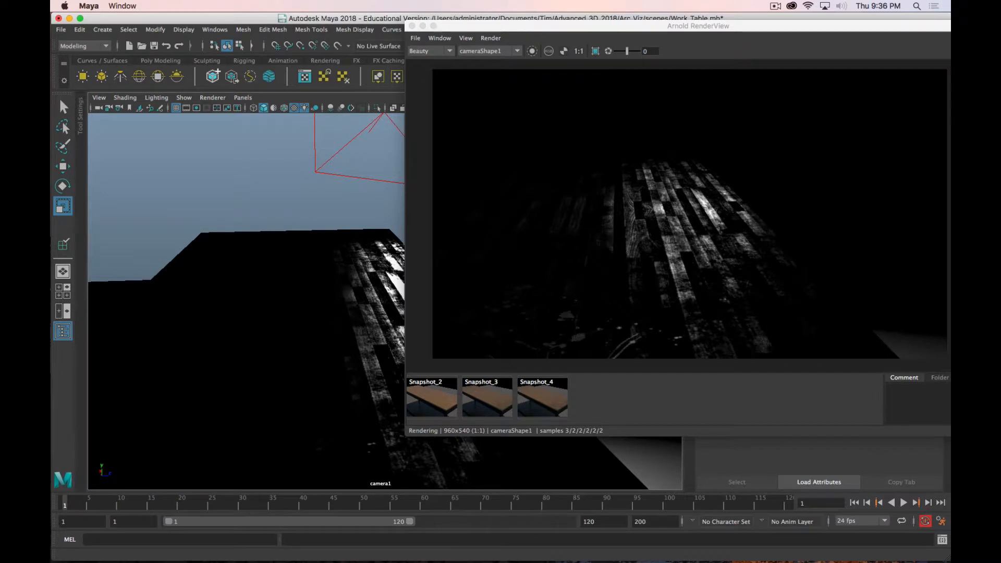
# Drive Specular Roughness with Work_Table_Spec.png's Out Color R, removing its Specular Color link and making Specular Color white
pyautogui.moveTo(52, 28); pyautogui.dragTo(263, 27)
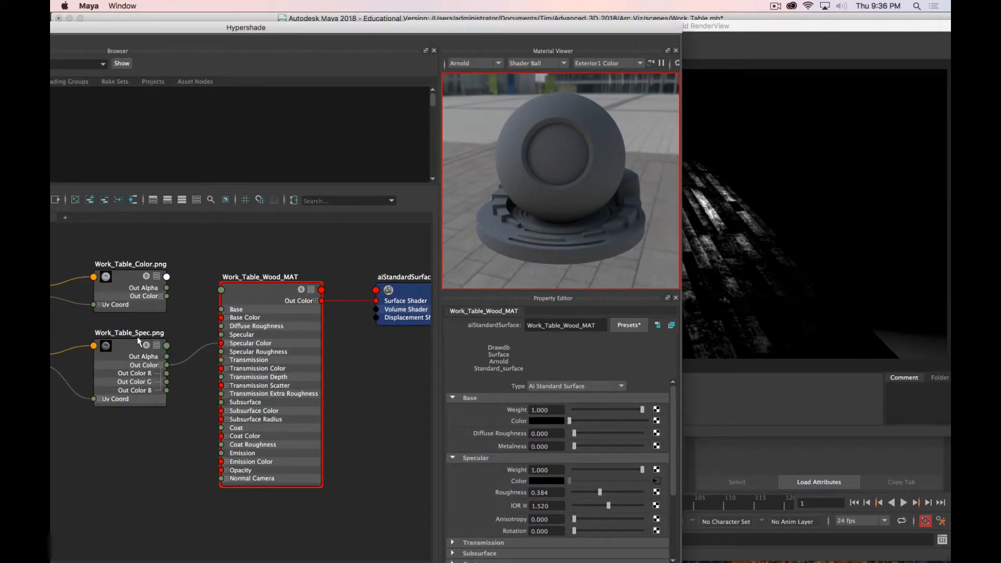
pyautogui.moveTo(167, 373); pyautogui.dragTo(221, 352)
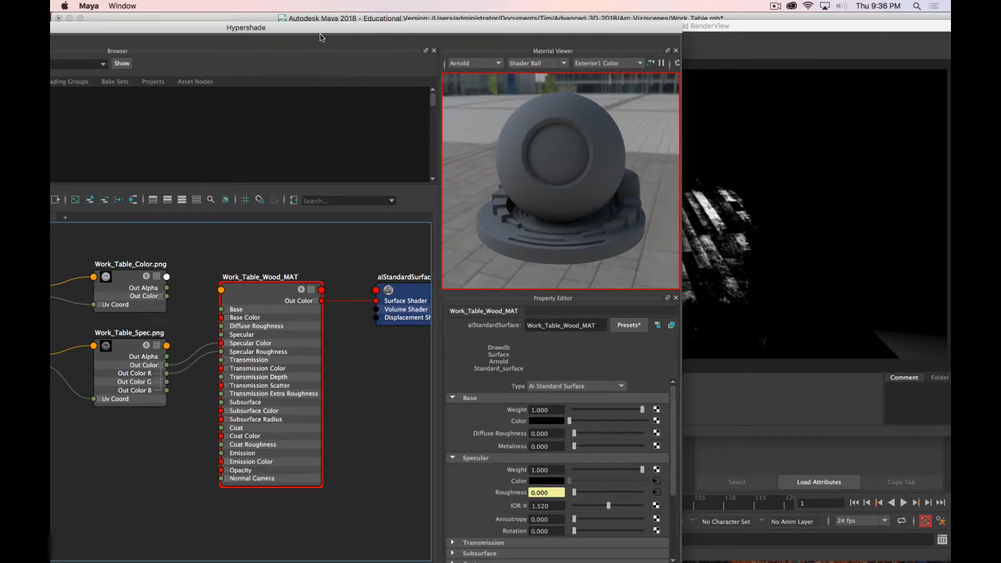
pyautogui.press('Delete')
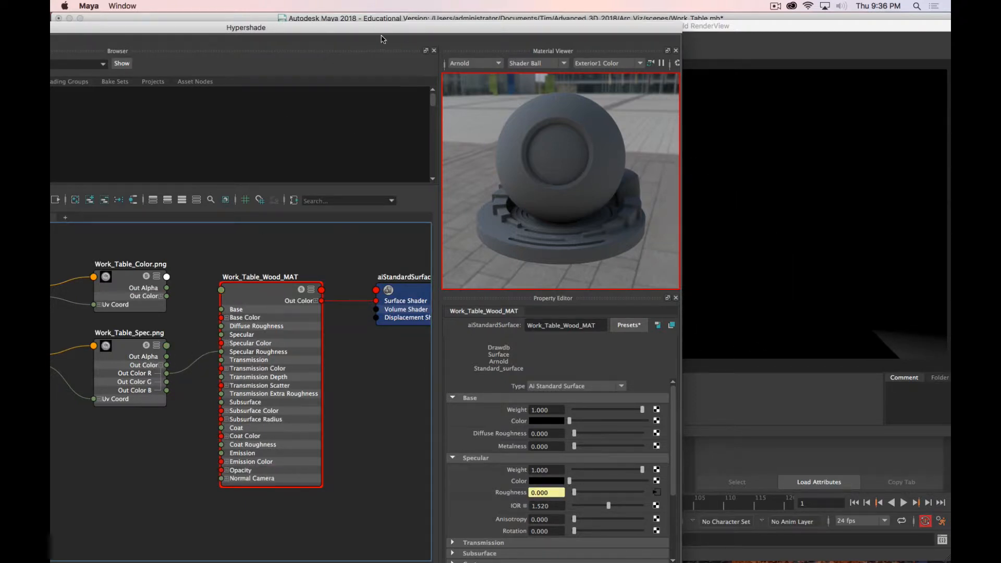
pyautogui.moveTo(378, 29); pyautogui.dragTo(50, 29)
# Orbit around the table to examine how the map-driven specular roughness shapes the light's reflection on the black tabletop
pyautogui.moveTo(254, 381)
pyautogui.keyDown('alt'); pyautogui.mouseDown()
pyautogui.moveTo(282, 370)
pyautogui.moveTo(293, 404)
pyautogui.moveTo(295, 388)
pyautogui.moveTo(269, 381)
pyautogui.mouseUp(); pyautogui.keyUp('alt')
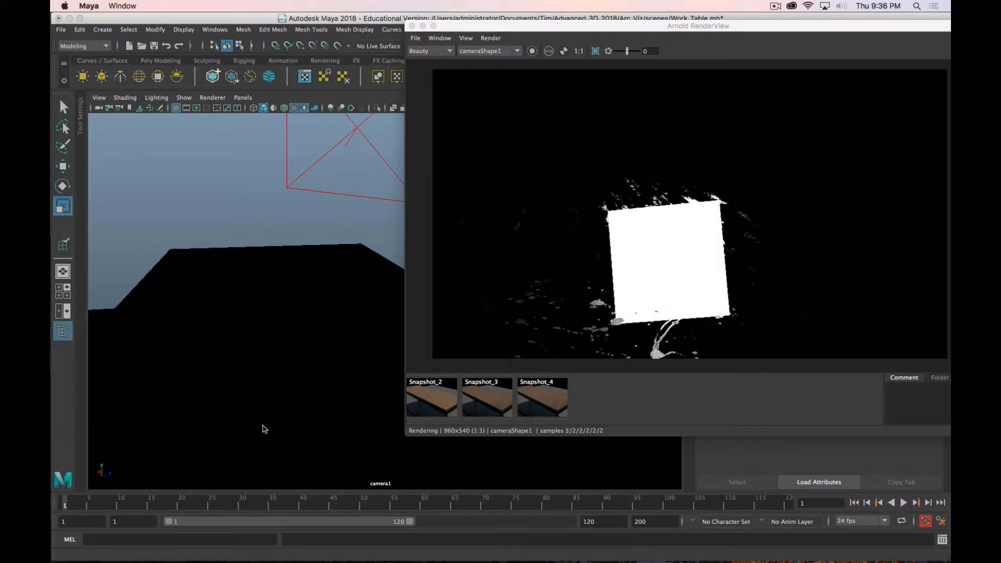
pyautogui.keyDown('alt'); pyautogui.moveTo(261, 425); pyautogui.dragTo(289, 351); pyautogui.keyUp('alt')
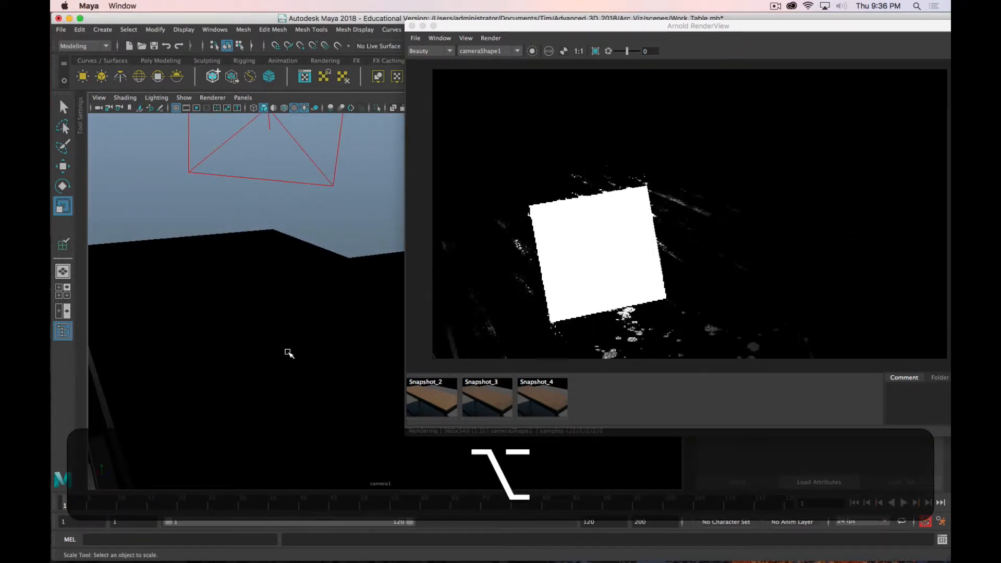
pyautogui.moveTo(0, 16); pyautogui.dragTo(190, 5)
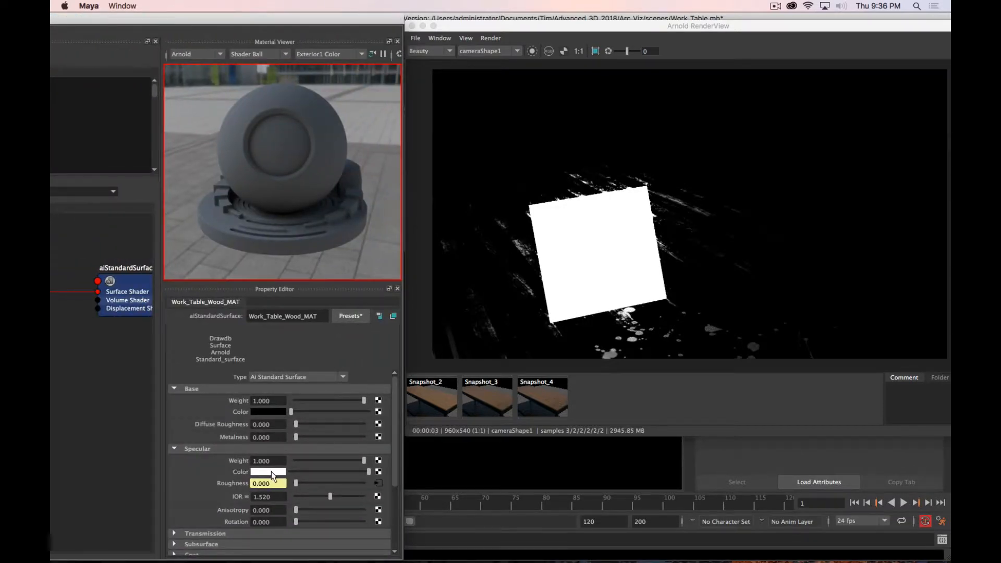
pyautogui.click(602, 292)
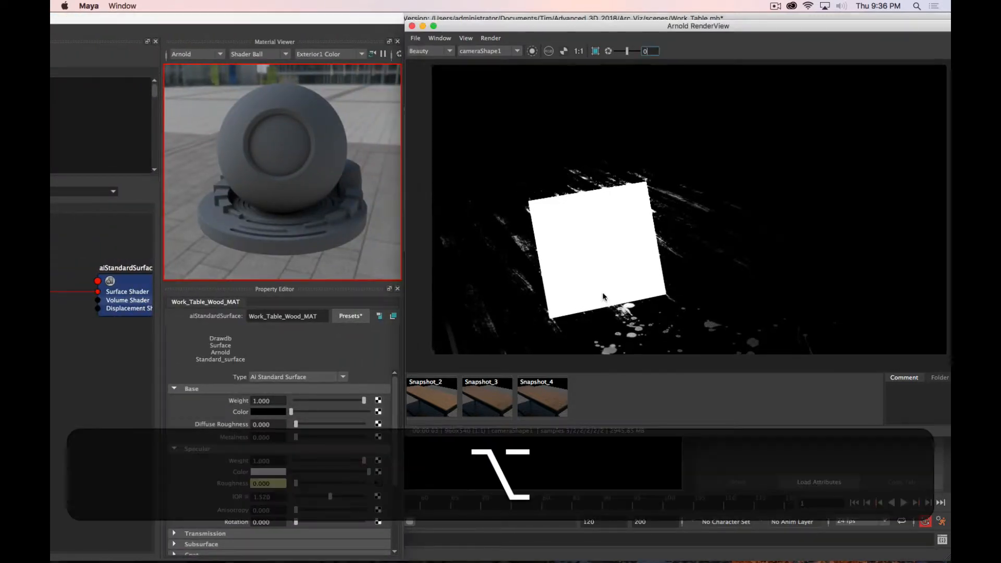
pyautogui.keyDown('alt'); pyautogui.moveTo(602, 294); pyautogui.dragTo(604, 300, button='middle'); pyautogui.keyUp('alt')
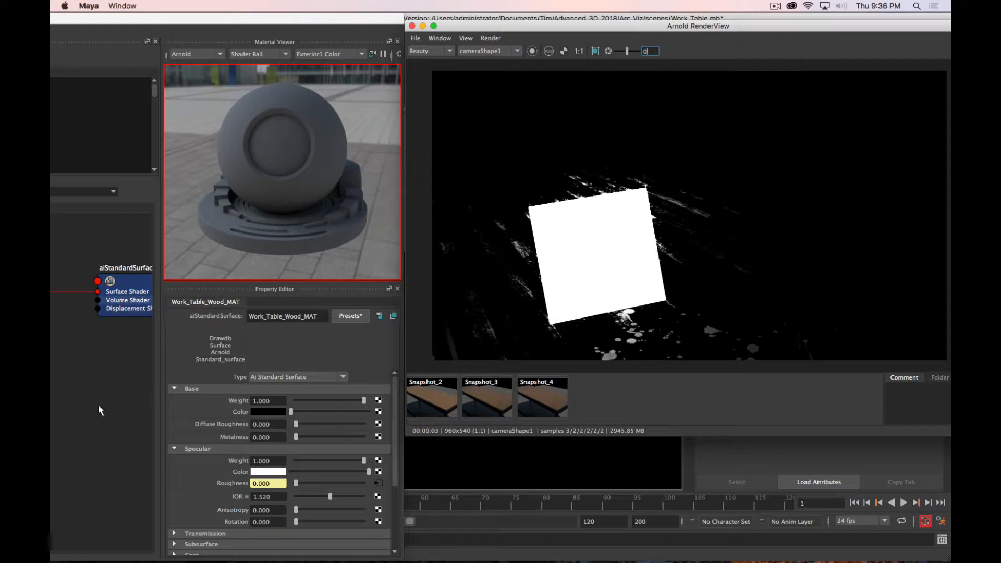
pyautogui.press('alt')
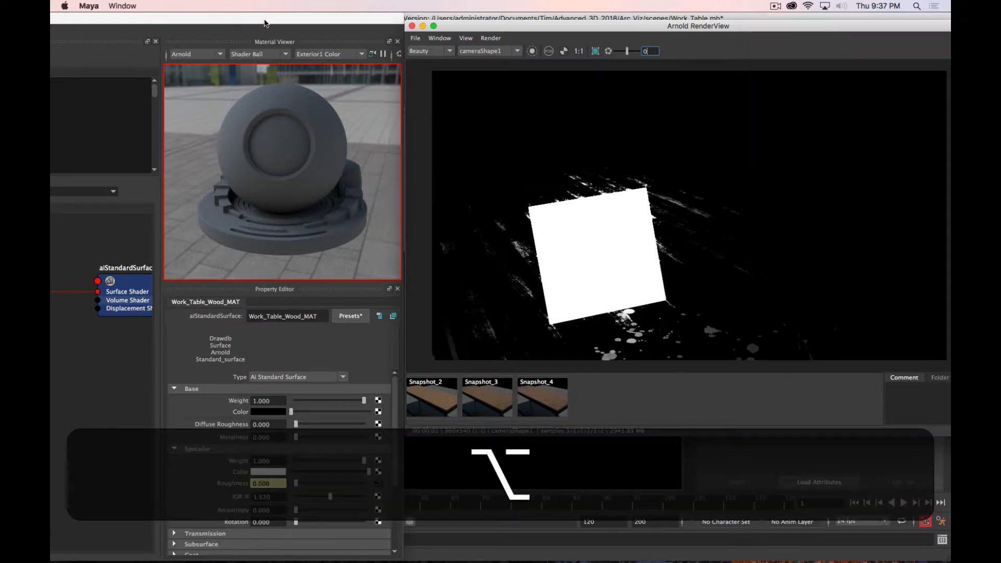
pyautogui.click(265, 23)
pyautogui.keyDown('alt'); pyautogui.moveTo(217, 293); pyautogui.dragTo(204, 339); pyautogui.keyUp('alt')
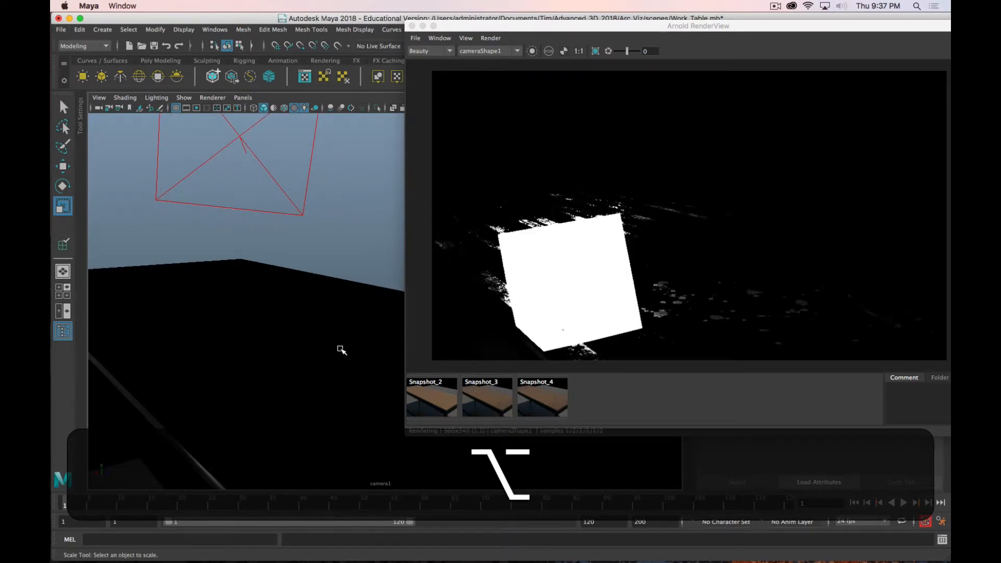
pyautogui.keyDown('alt'); pyautogui.moveTo(342, 350); pyautogui.dragTo(306, 291); pyautogui.keyUp('alt')
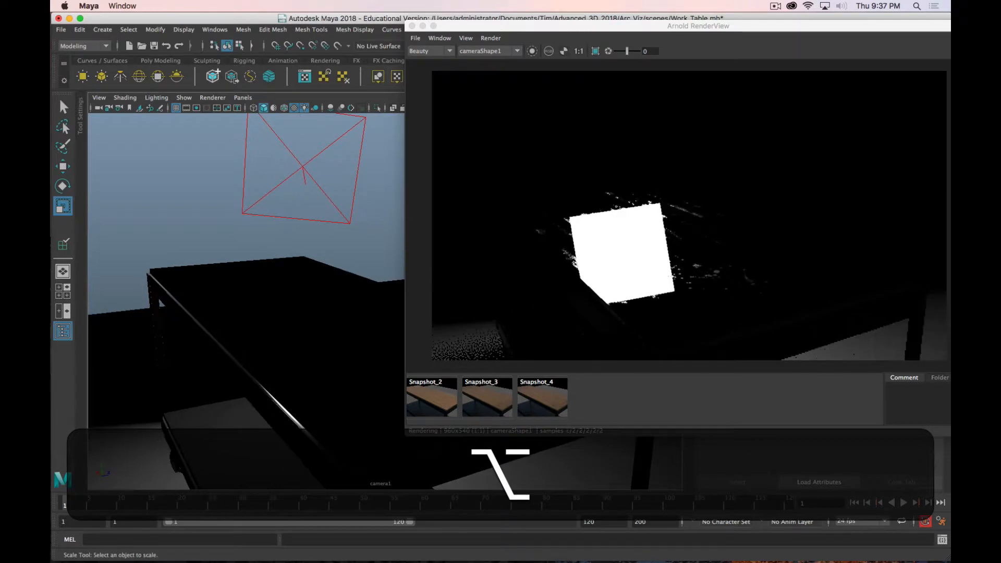
# Reconnect Work_Table_Color.png's Out Color to the wood material's Base Color and check the tabletop in the render
pyautogui.moveTo(50, 60); pyautogui.dragTo(547, 4)
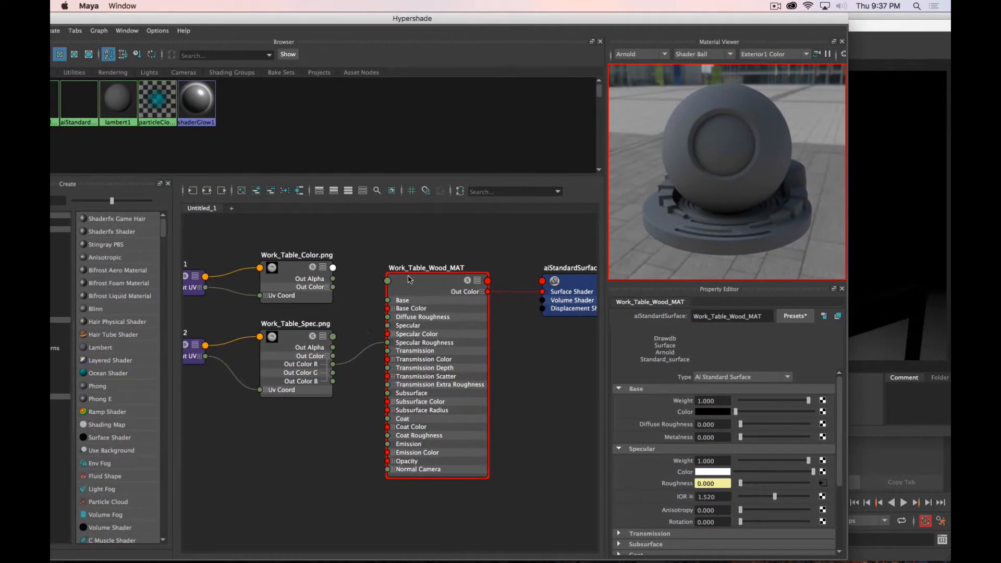
pyautogui.moveTo(333, 288); pyautogui.dragTo(387, 308)
pyautogui.moveTo(619, 17); pyautogui.dragTo(53, 21)
pyautogui.keyDown('alt'); pyautogui.moveTo(260, 313); pyautogui.dragTo(290, 313); pyautogui.keyUp('alt')
pyautogui.moveTo(50, 18); pyautogui.dragTo(192, 18)
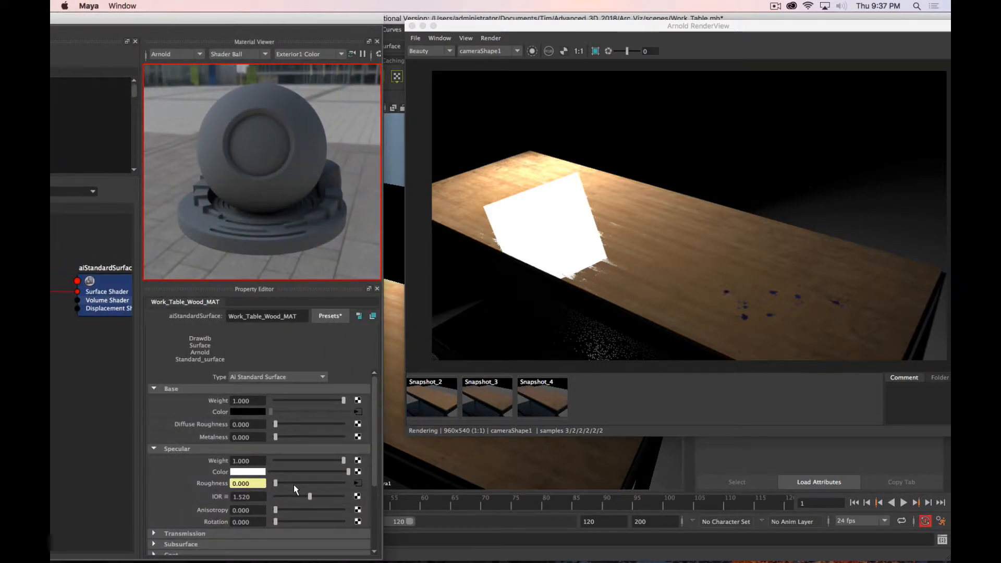
# Switch to Photoshop and add a Levels adjustment above Channel Mixer 3, lowering the white output level to 134
pyautogui.press('super+Tab')
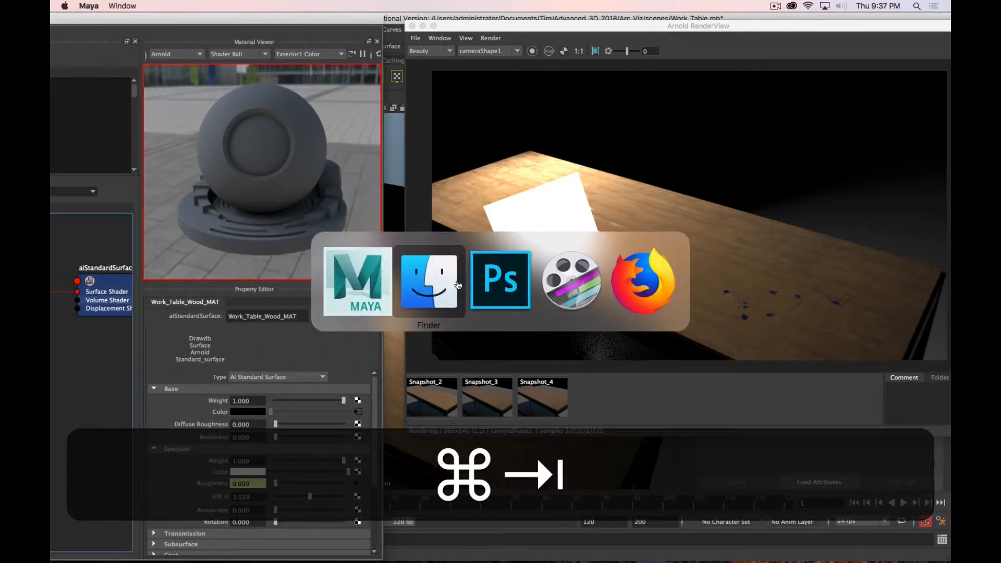
pyautogui.click(499, 285)
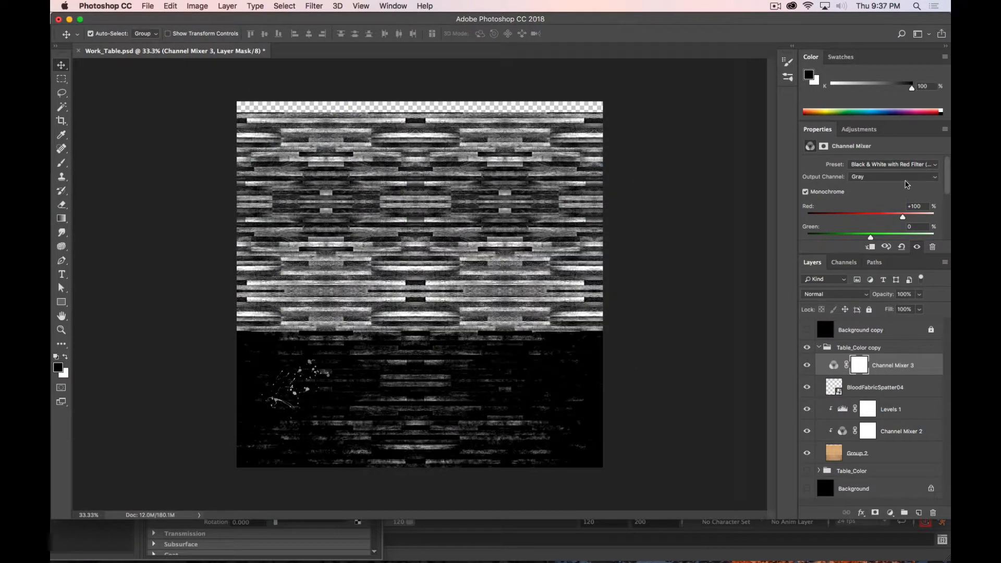
pyautogui.click(859, 130)
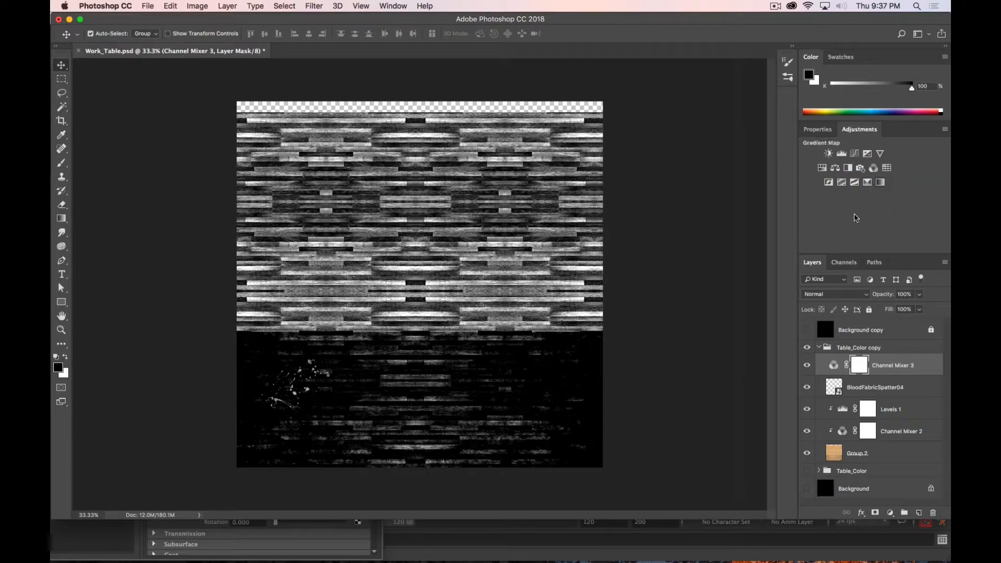
pyautogui.click(842, 154)
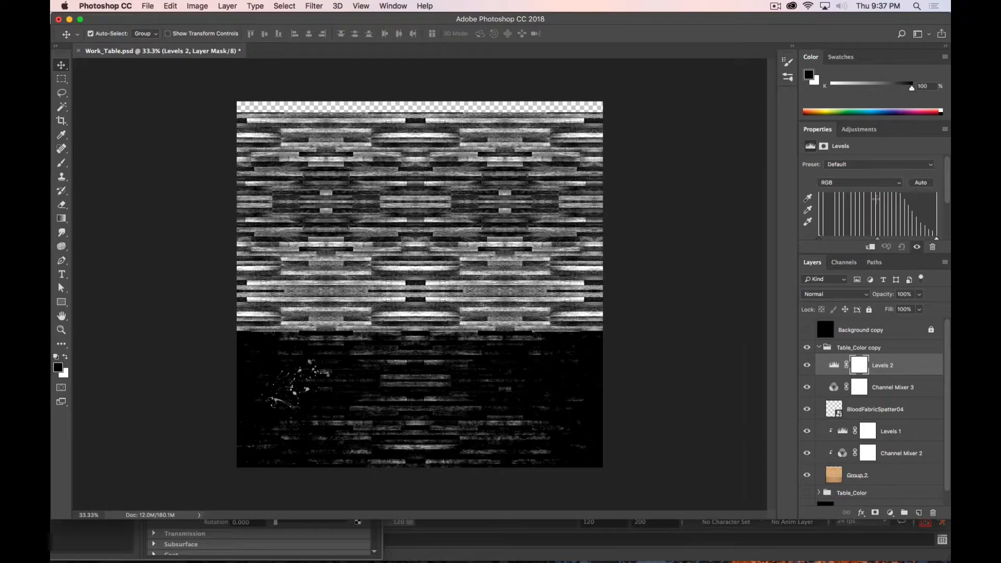
pyautogui.scroll(-3, 913, 205)
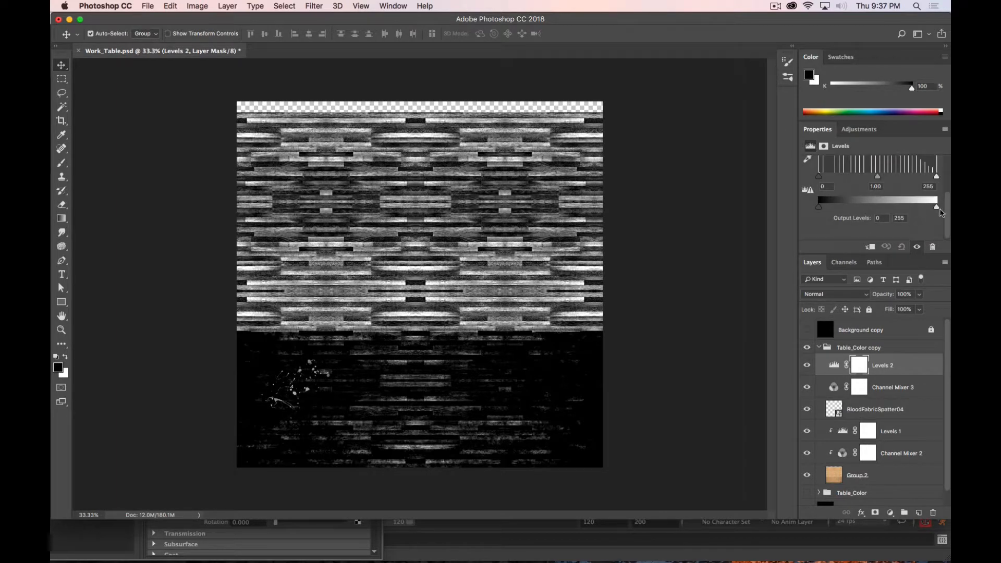
pyautogui.moveTo(937, 208); pyautogui.dragTo(889, 211)
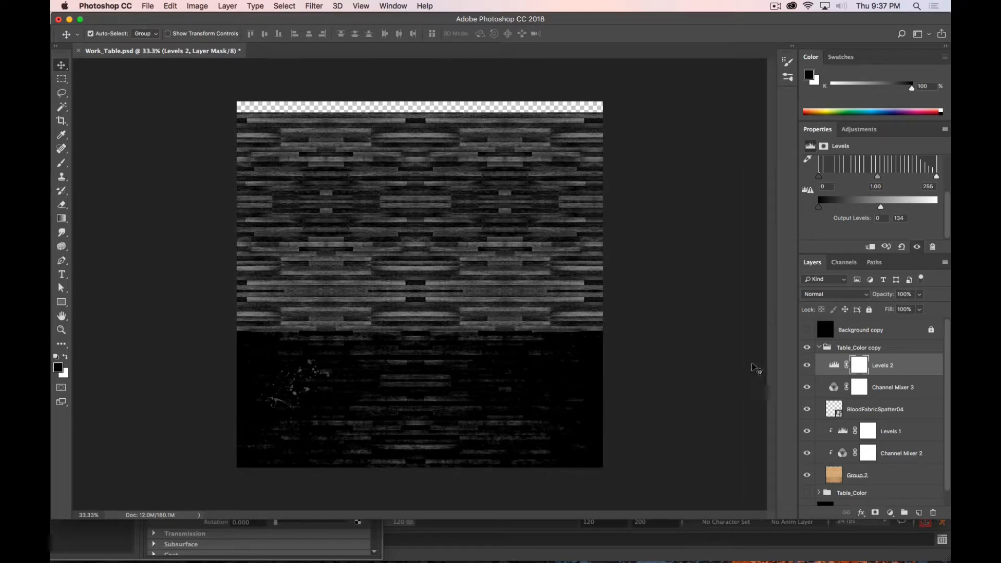
# Export the darkened map for web as PNG-24, overwriting Work_Table_Spec.png in the Work_Table_Textures folder
pyautogui.press('alt+shift+super+s')
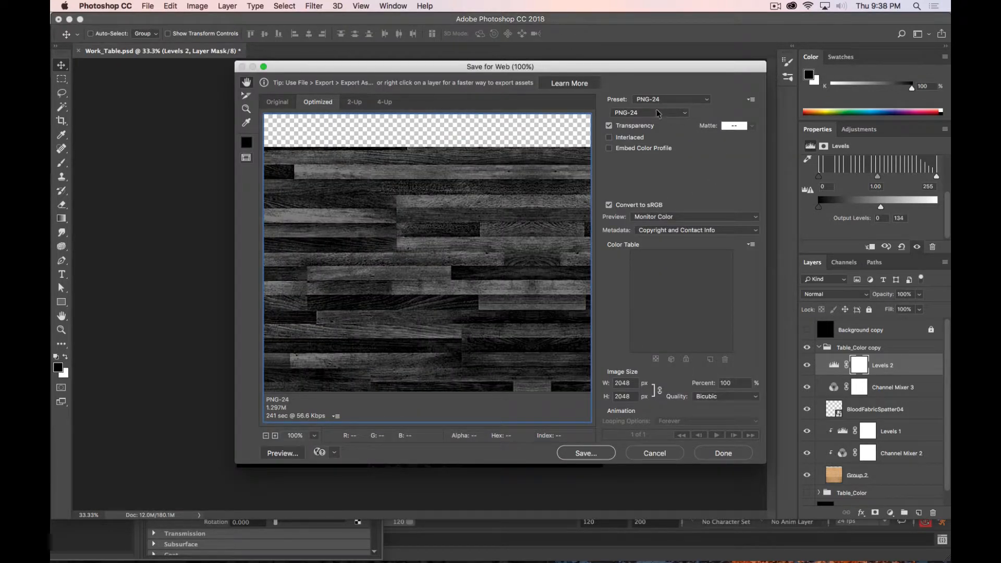
pyautogui.click(589, 452)
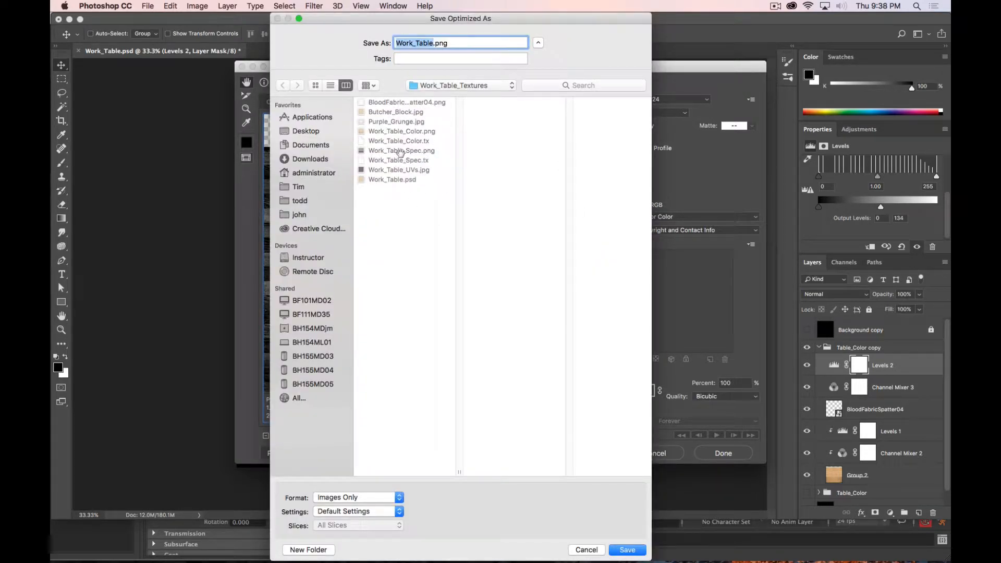
pyautogui.click(398, 150)
pyautogui.click(626, 551)
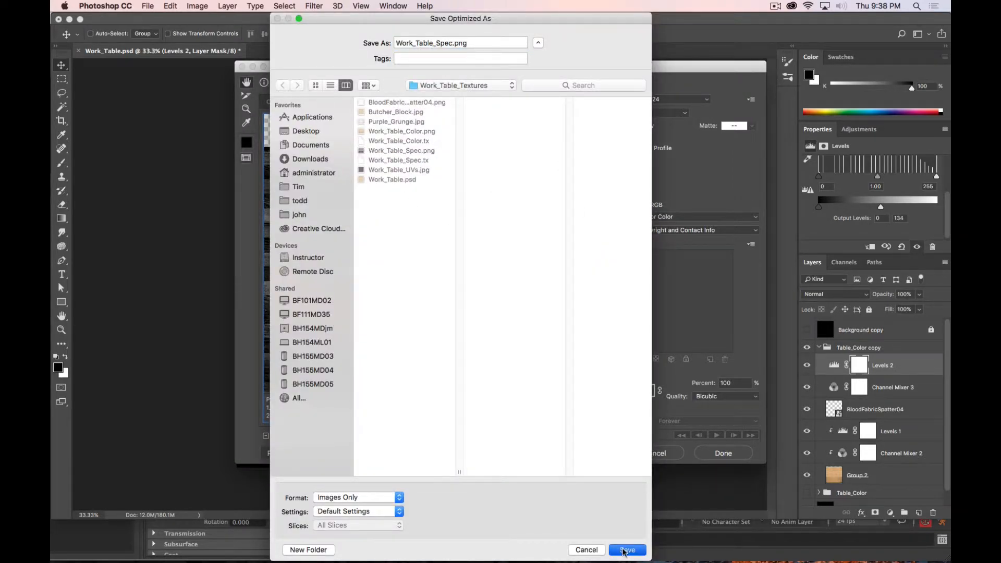
pyautogui.click(639, 293)
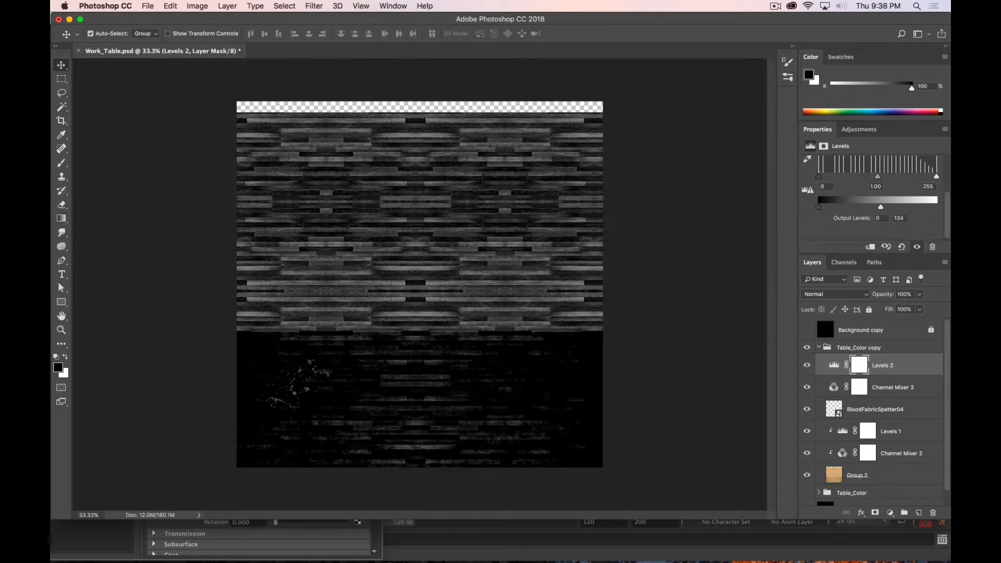
# Switch back to Maya and reload the updated Work_Table_Spec.png in the specular map's file node
pyautogui.press('super+Tab')
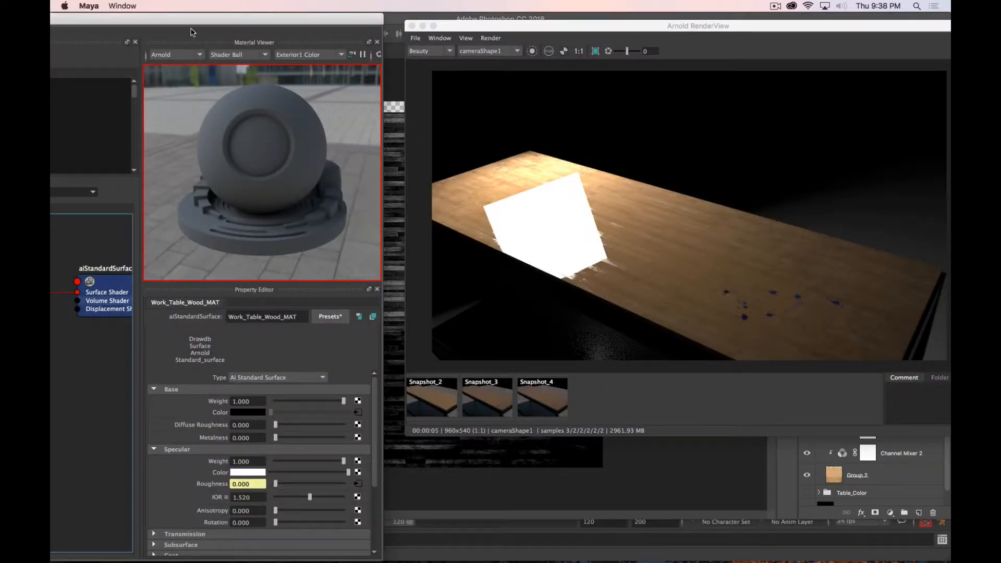
pyautogui.moveTo(193, 25); pyautogui.dragTo(211, 24)
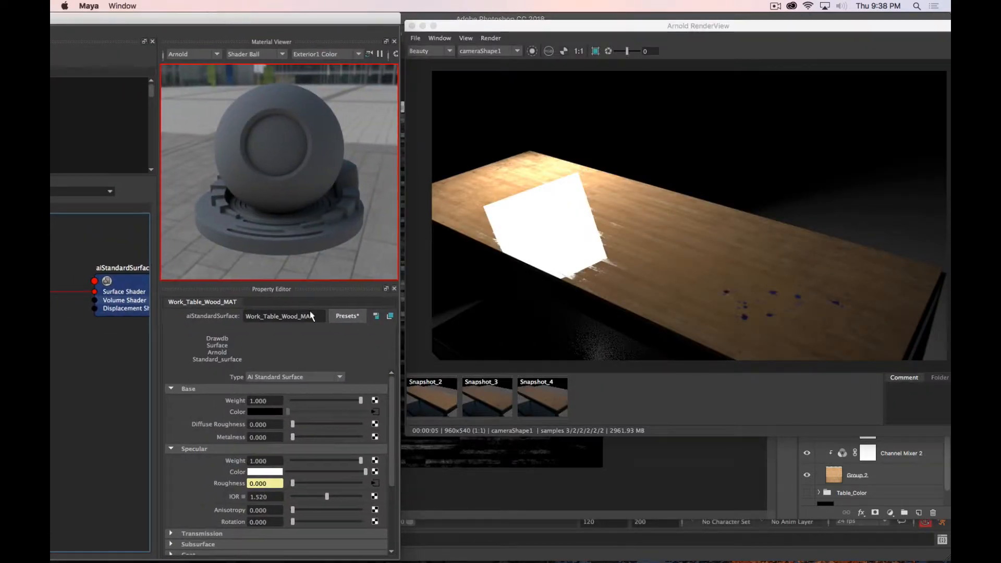
pyautogui.moveTo(127, 19); pyautogui.dragTo(355, 7)
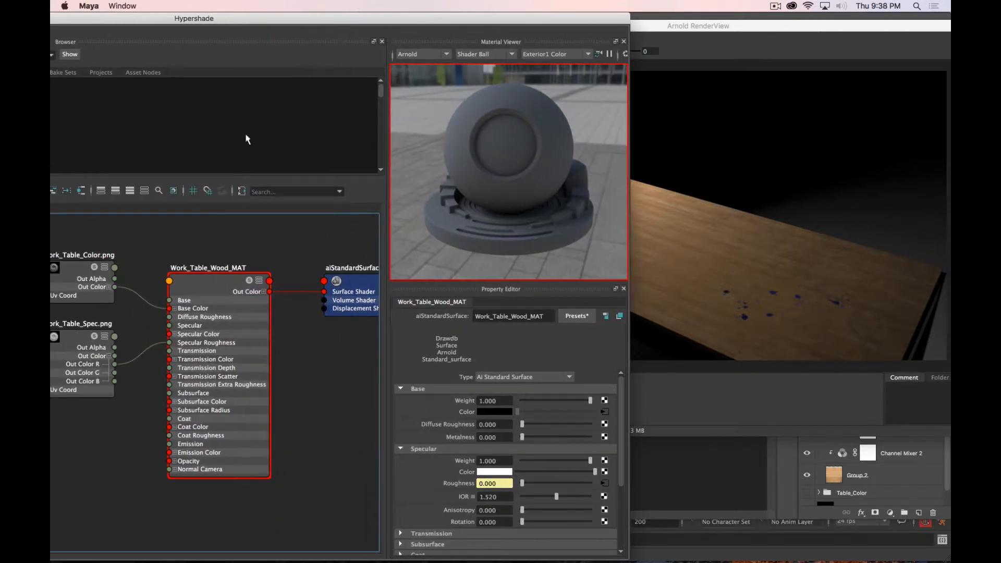
pyautogui.click(75, 347)
pyautogui.moveTo(205, 19); pyautogui.dragTo(463, 3)
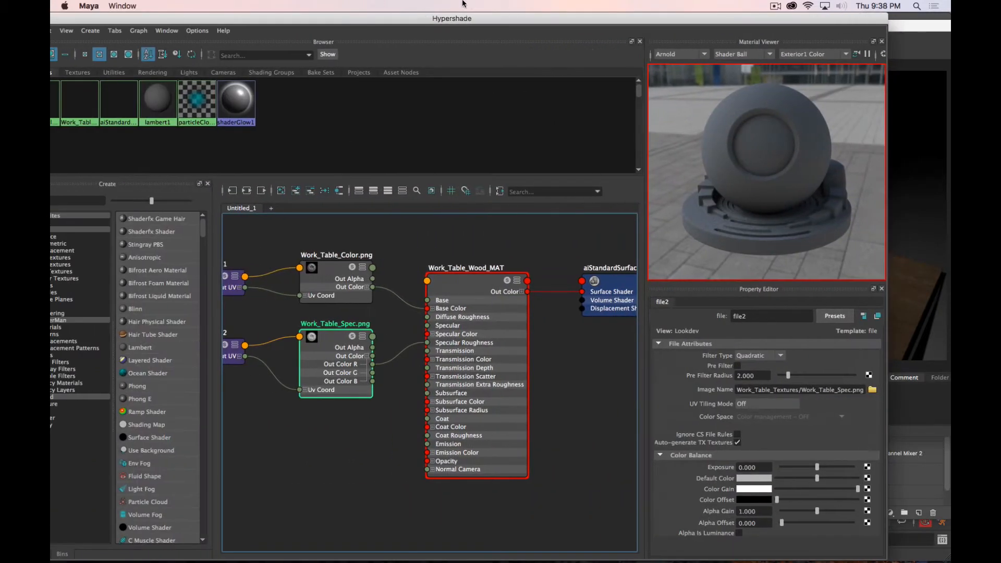
pyautogui.scroll(-5, 349, 425)
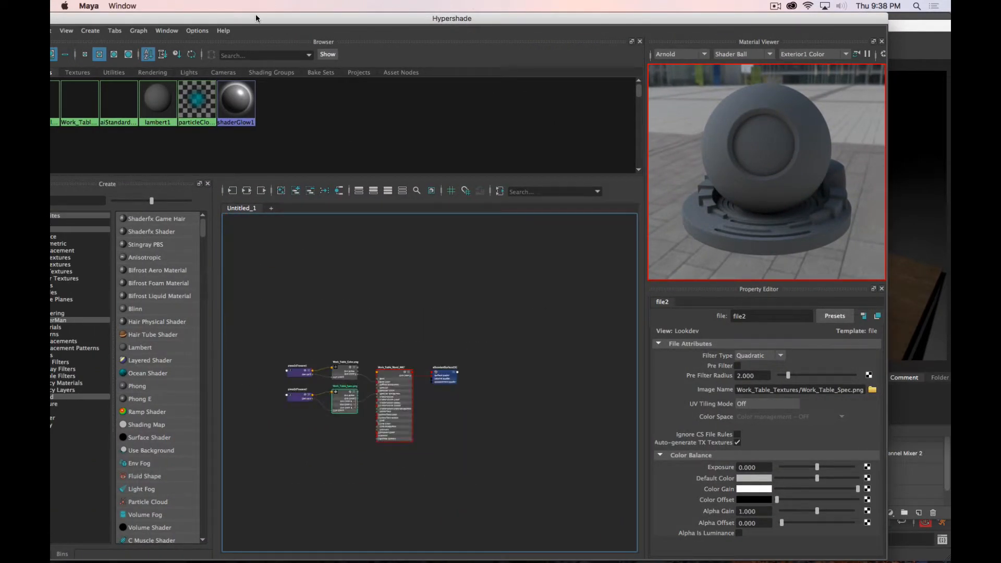
pyautogui.scroll(4, 350, 412)
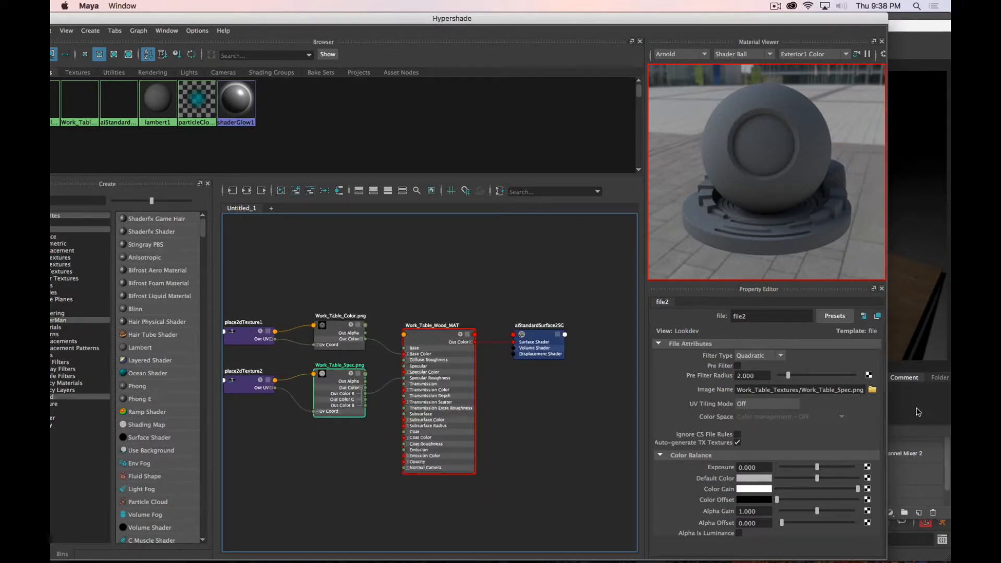
pyautogui.click(873, 390)
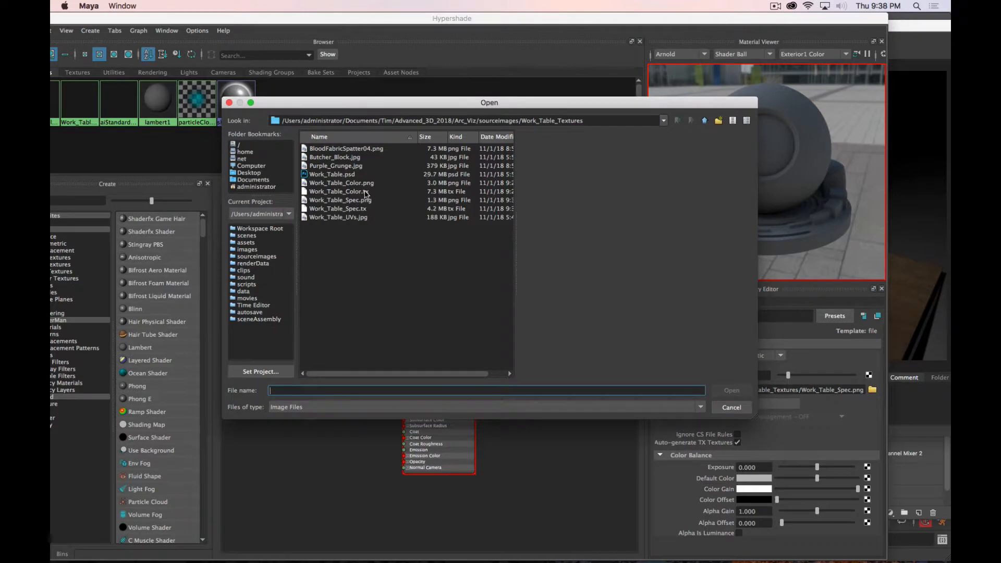
pyautogui.click(340, 200)
pyautogui.click(732, 391)
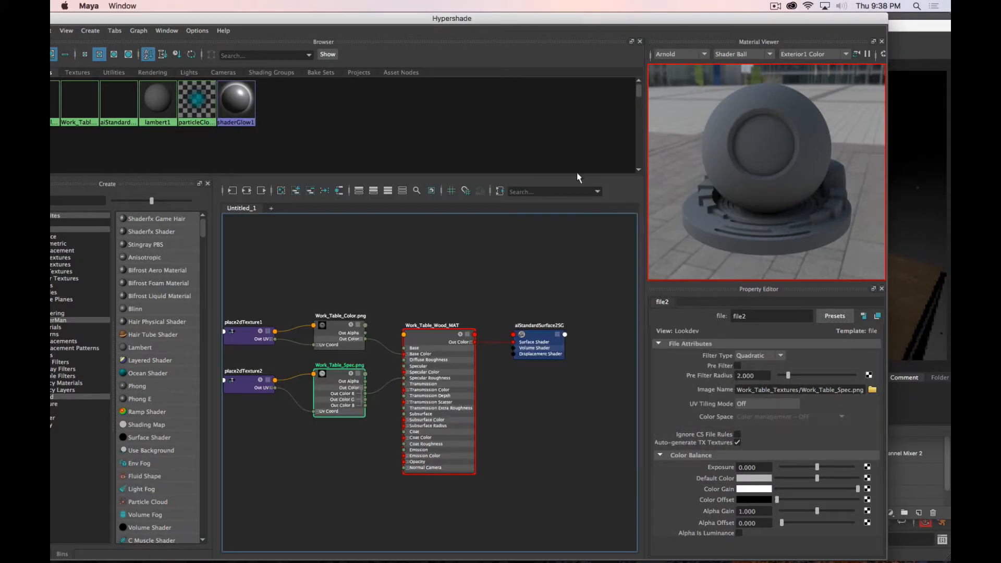
pyautogui.moveTo(512, 20); pyautogui.dragTo(0, 21)
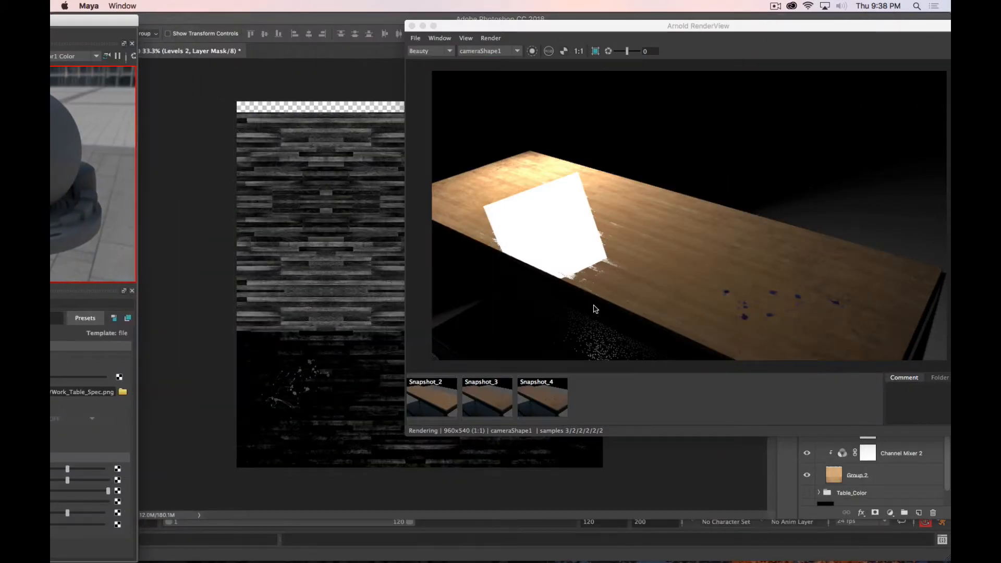
pyautogui.keyDown('alt'); pyautogui.click(308, 322); pyautogui.keyUp('alt')
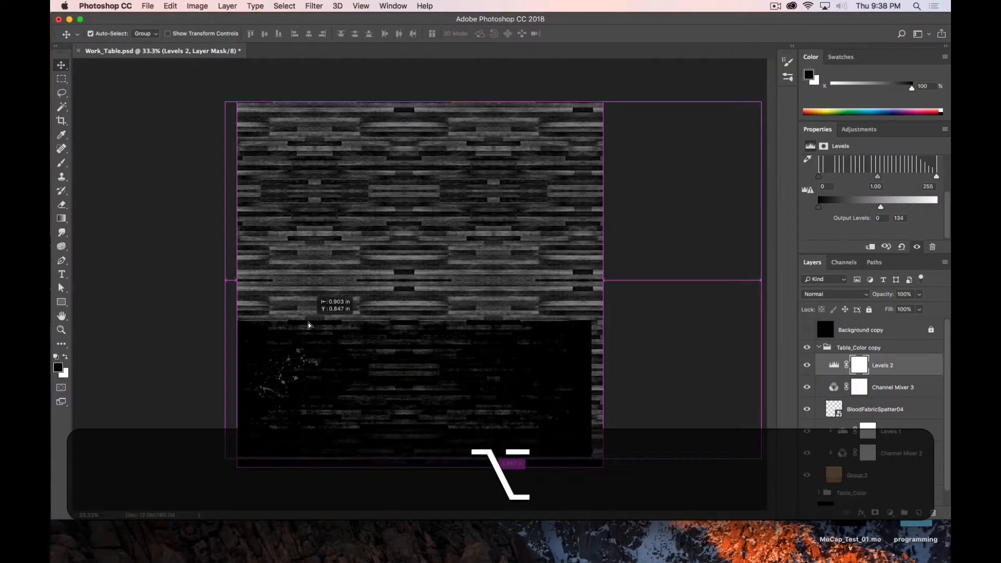
pyautogui.press('super+Tab')
pyautogui.press('super+shift+Tab')
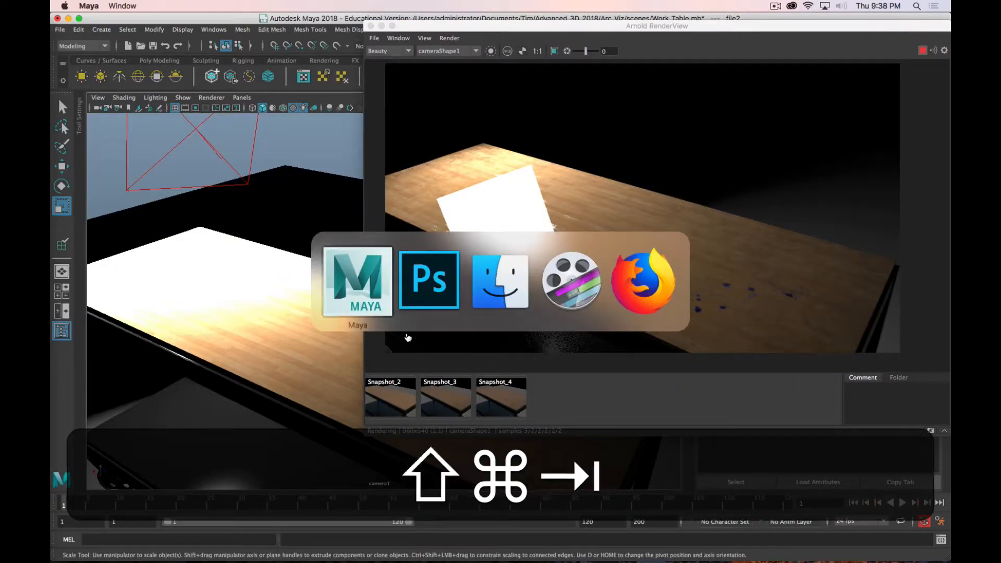
pyautogui.press('super+Tab')
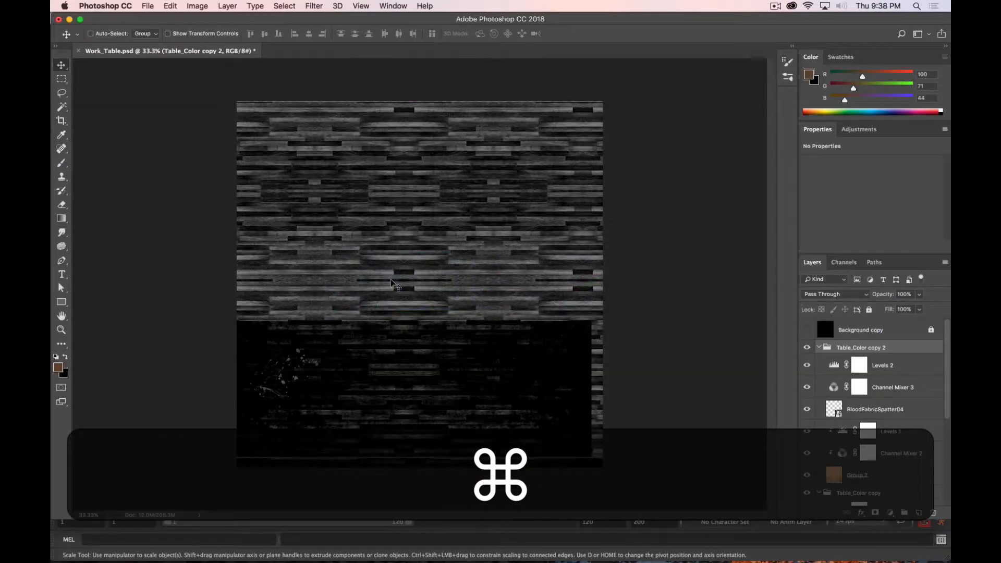
pyautogui.press('super+z')
pyautogui.press('super+Tab')
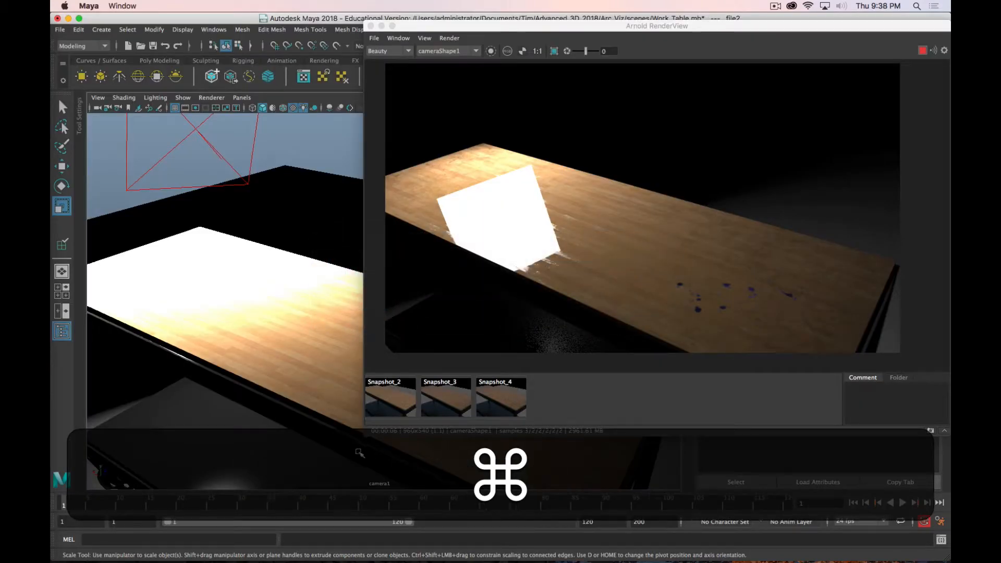
# Try driving Work_Table_Wood_MAT's Specular Color with the Out Color of Work_Table_Spec.png
pyautogui.keyDown('alt'); pyautogui.moveTo(269, 360); pyautogui.dragTo(240, 350); pyautogui.keyUp('alt')
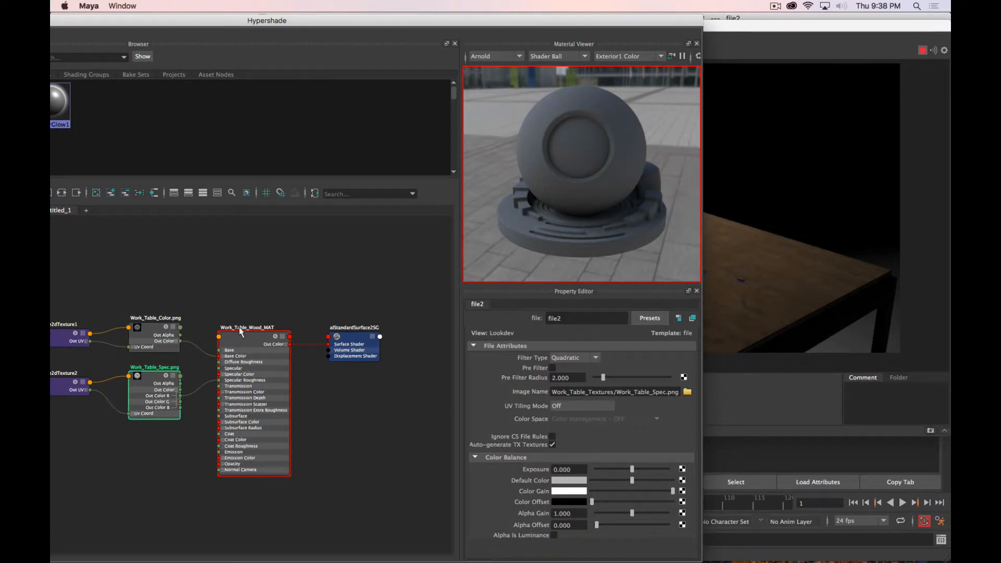
pyautogui.click(240, 331)
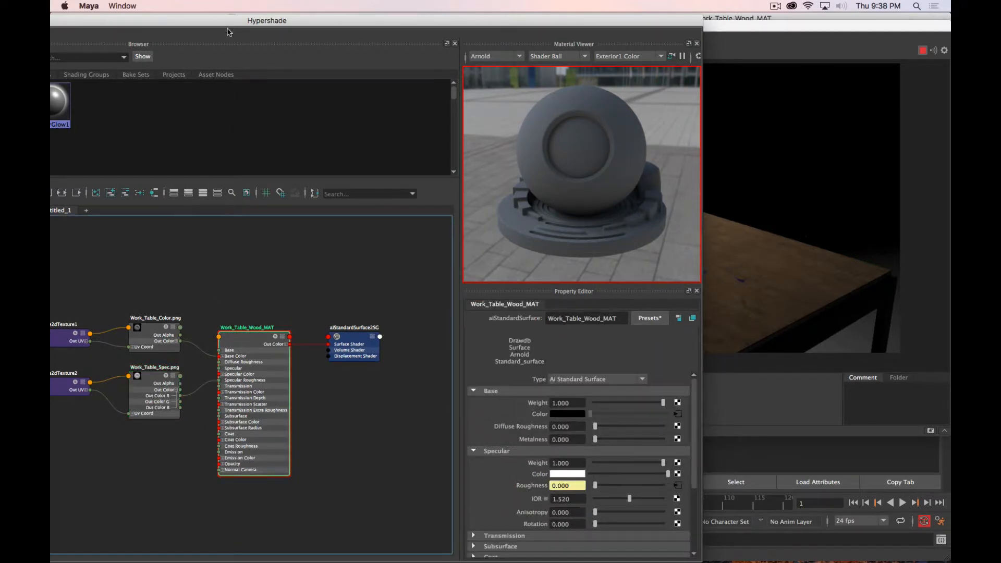
pyautogui.moveTo(227, 24); pyautogui.dragTo(371, 25)
pyautogui.keyDown('alt'); pyautogui.scroll(-3, 337, 375); pyautogui.keyUp('alt')
pyautogui.keyDown('alt'); pyautogui.scroll(6, 338, 374); pyautogui.keyUp('alt')
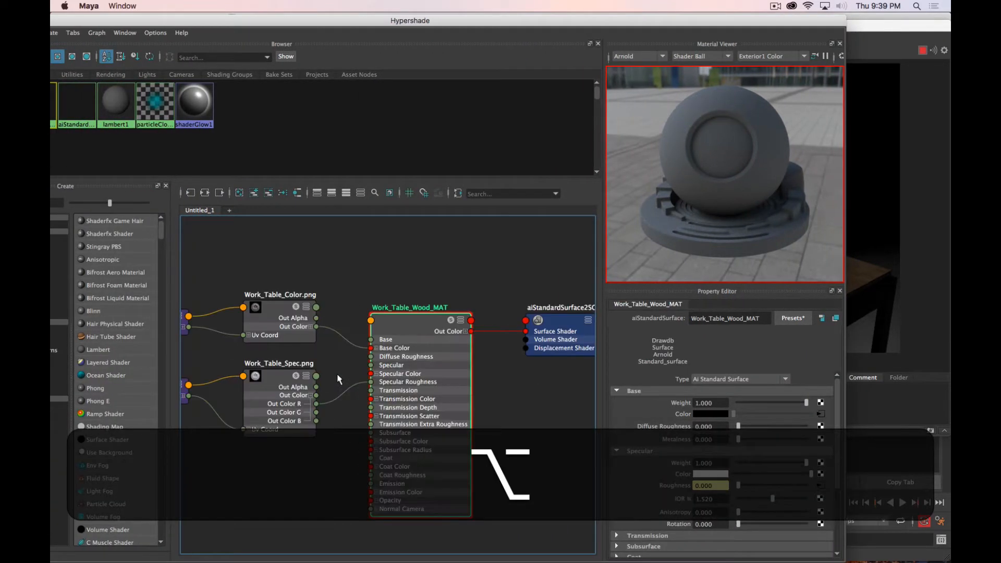
pyautogui.keyDown('alt'); pyautogui.scroll(3, 338, 374); pyautogui.keyUp('alt')
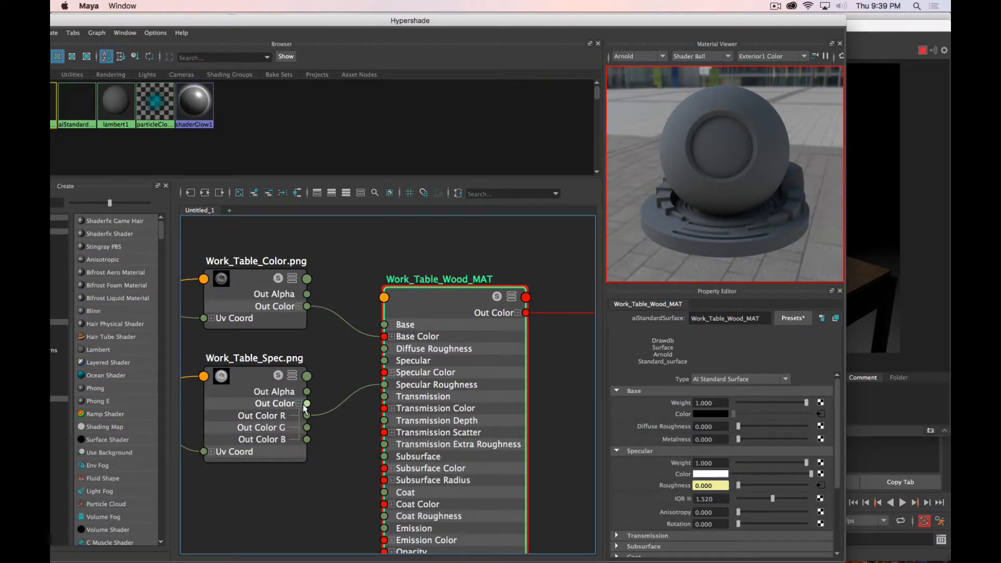
pyautogui.moveTo(308, 404); pyautogui.dragTo(385, 372)
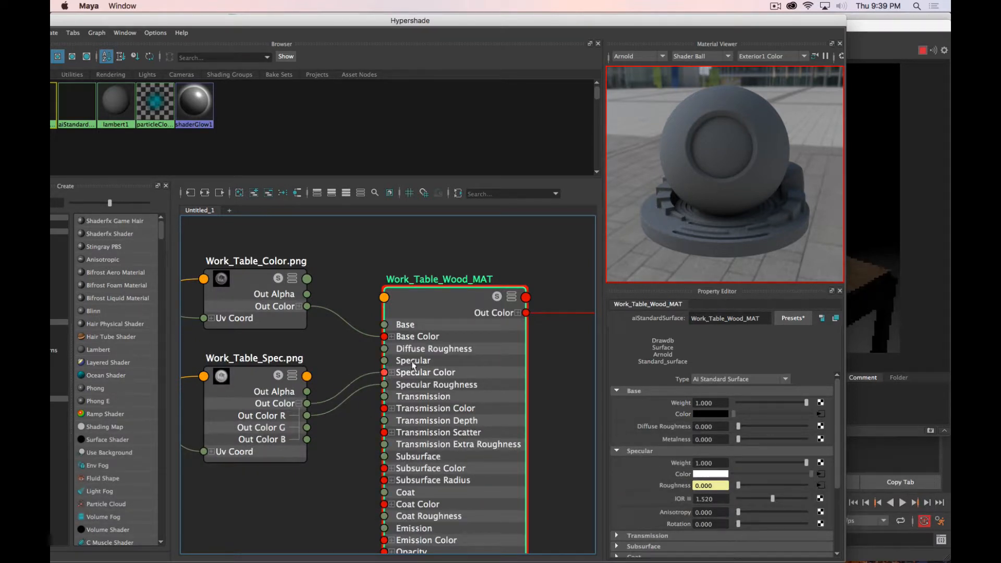
# Delete the connection into the wood material's Specular Color and set that color back to white
pyautogui.click(376, 374)
pyautogui.press('Delete')
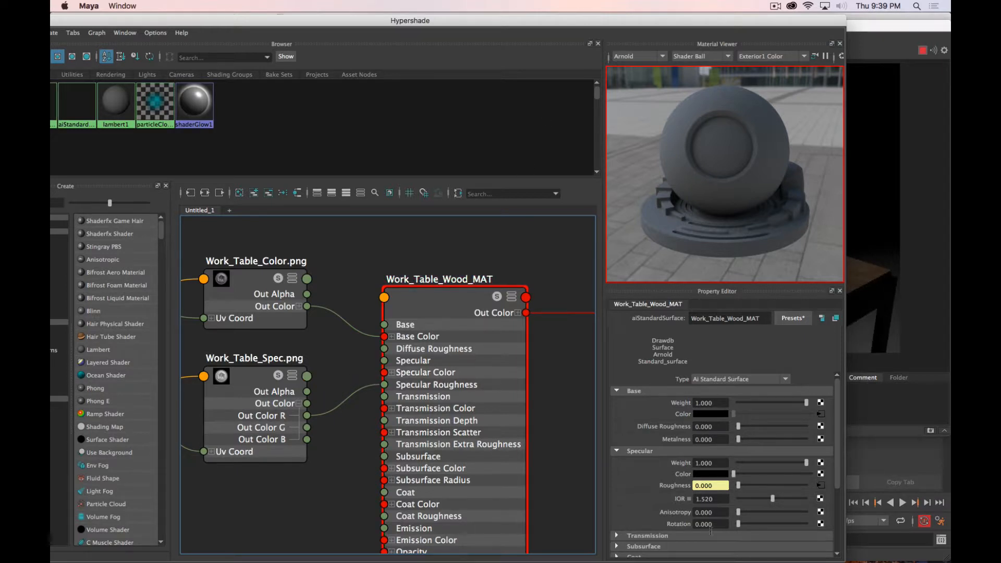
pyautogui.moveTo(735, 475); pyautogui.dragTo(812, 474)
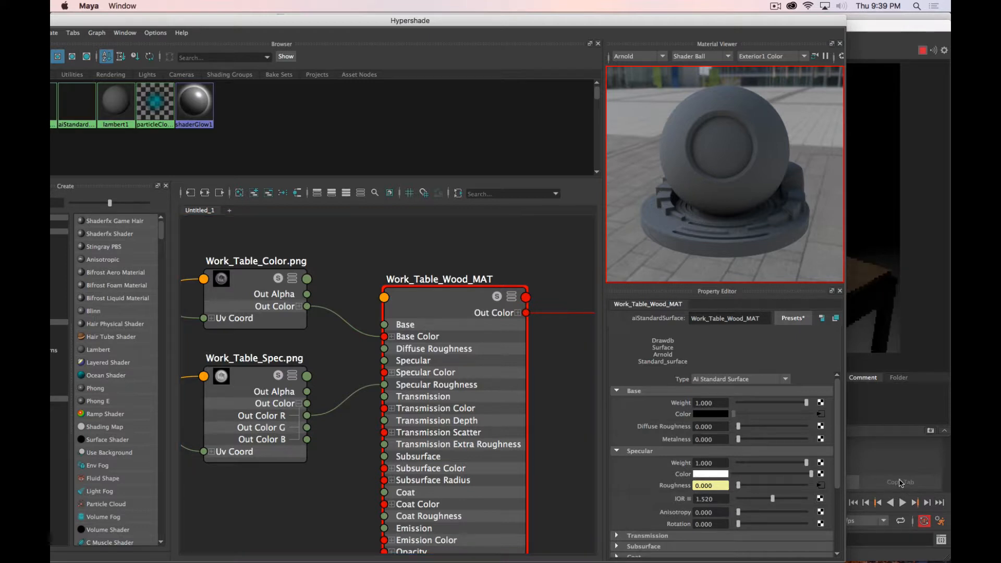
# Map a File texture to the wood material's specular Weight, load Work_Table_Spec.png into it, and check the tabletop reflections in the render
pyautogui.click(822, 462)
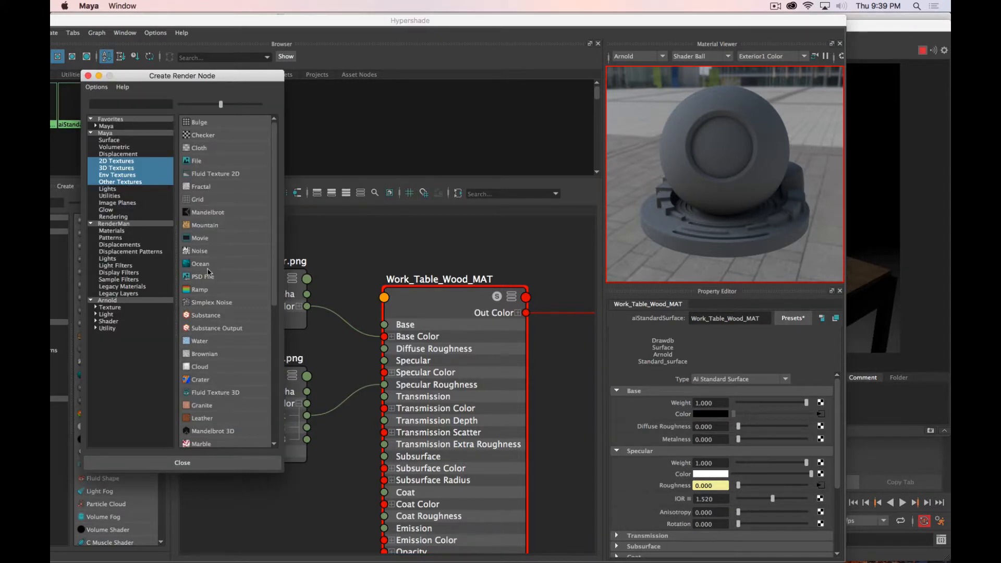
pyautogui.click(194, 161)
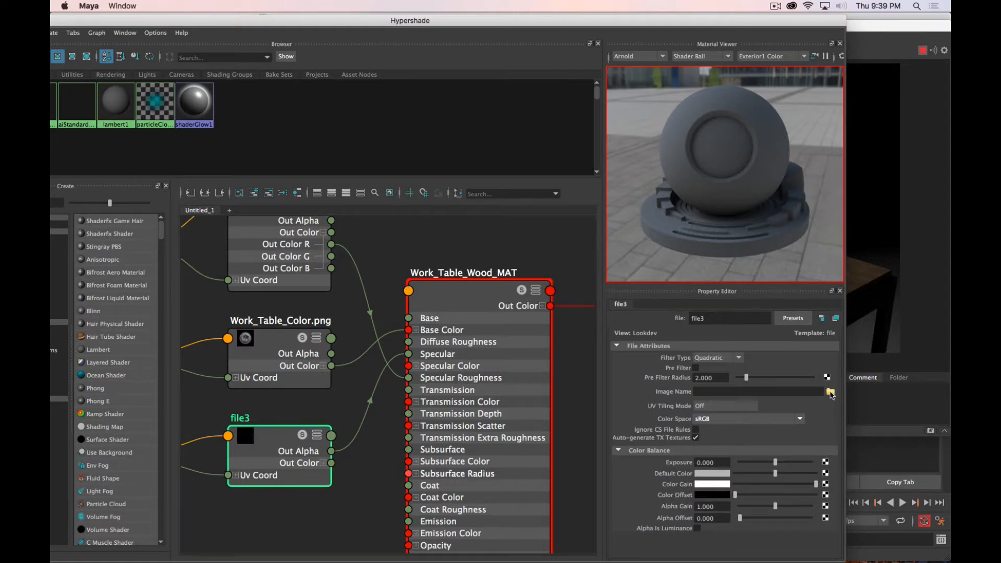
pyautogui.click(831, 392)
pyautogui.click(349, 200)
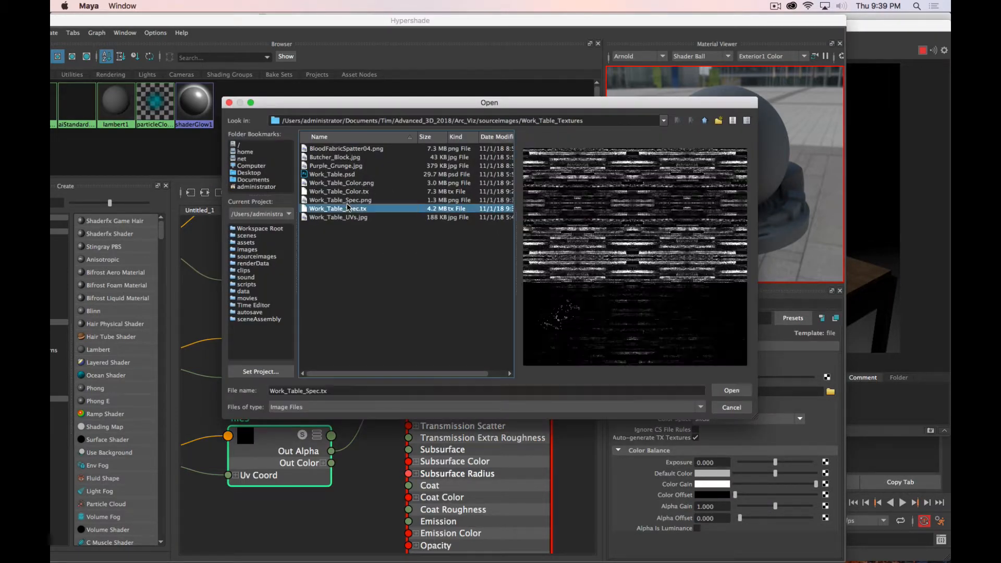
pyautogui.click(732, 391)
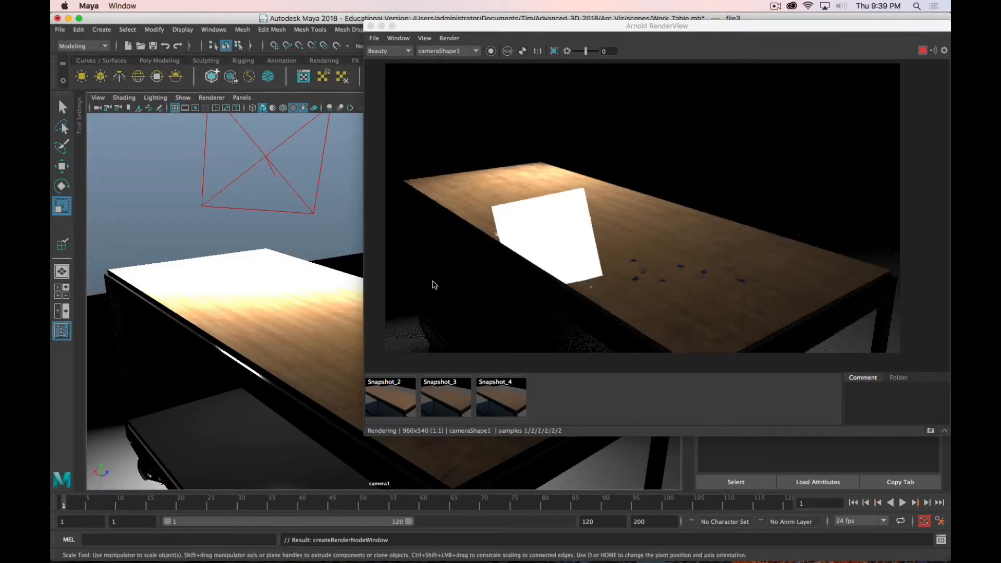
pyautogui.click(370, 26)
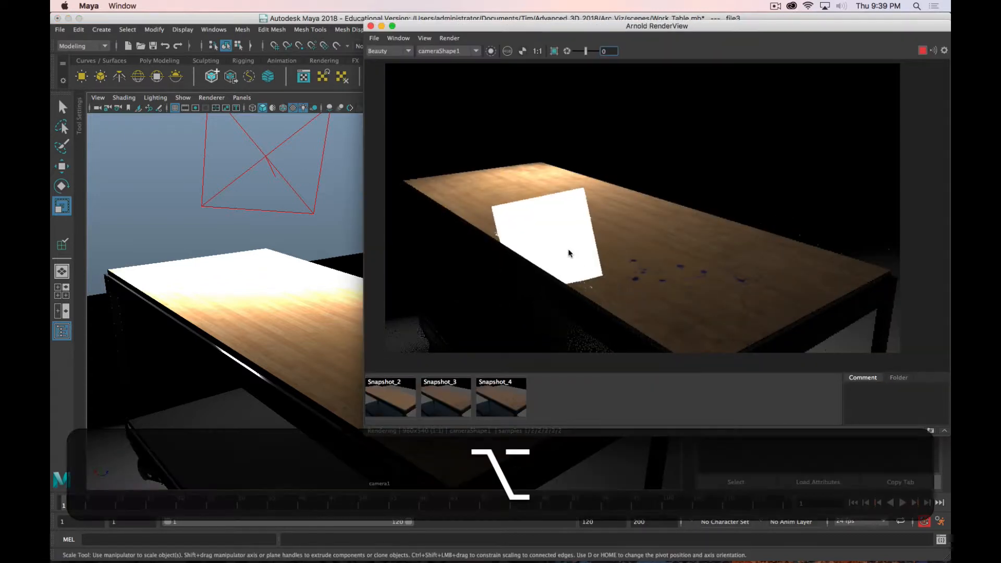
pyautogui.keyDown('alt'); pyautogui.moveTo(569, 251); pyautogui.dragTo(573, 250); pyautogui.keyUp('alt')
pyautogui.keyDown('alt'); pyautogui.moveTo(297, 343); pyautogui.dragTo(252, 360); pyautogui.keyUp('alt')
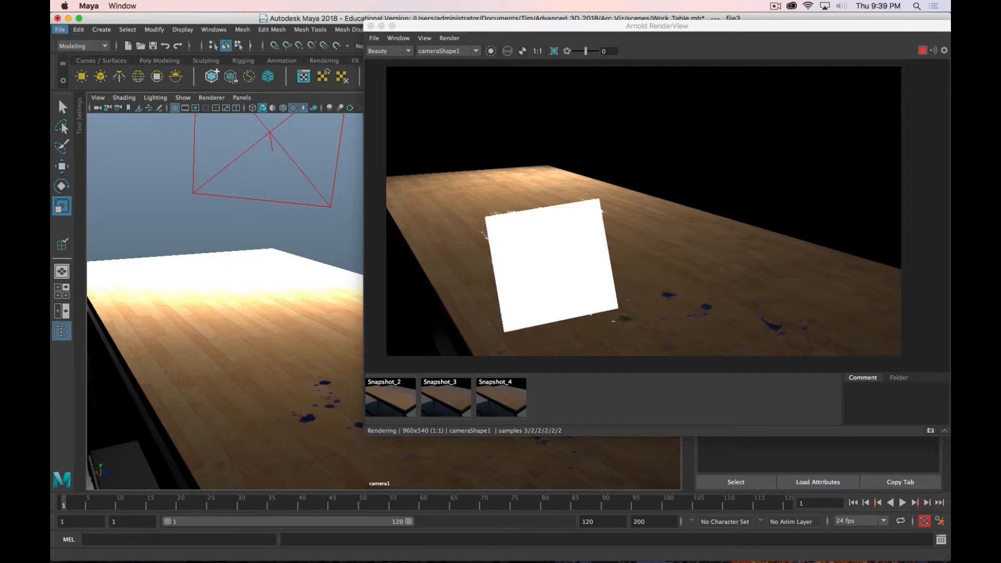
pyautogui.press('super+period')
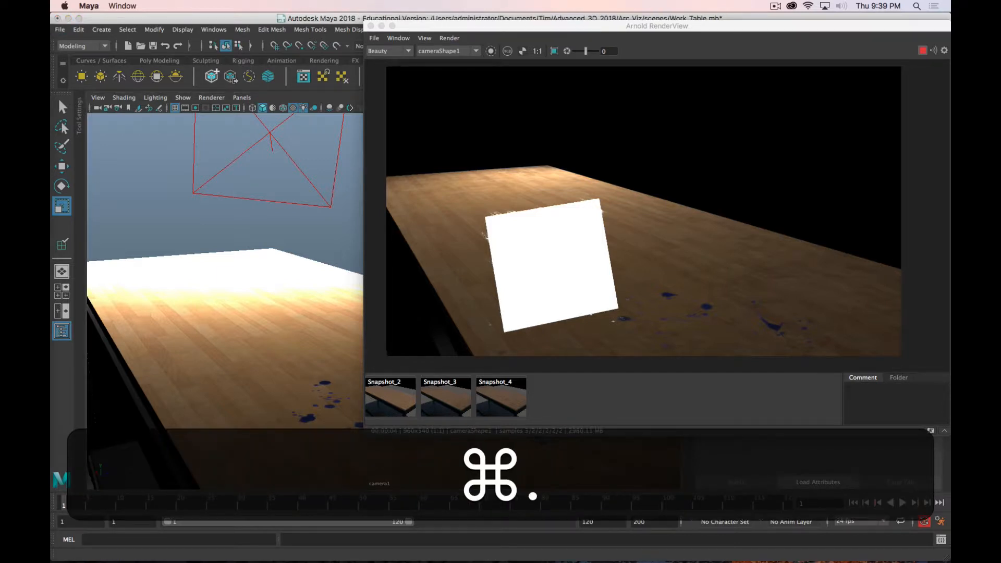
# Connect the new file node's Out Color to the wood material's Specular Color and its Out Color R to Specular
pyautogui.moveTo(52, 110); pyautogui.dragTo(322, 5)
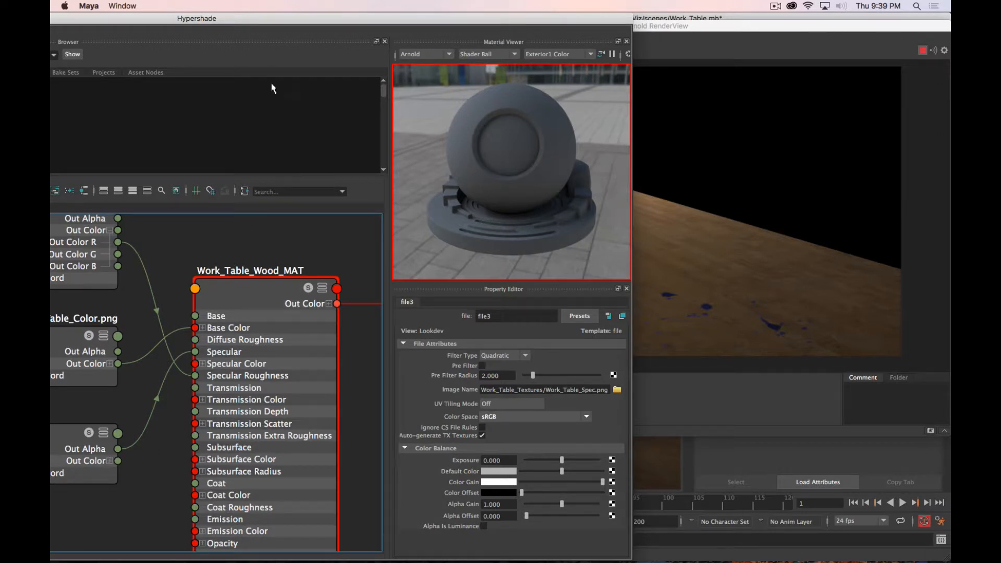
pyautogui.moveTo(233, 19); pyautogui.dragTo(432, 19)
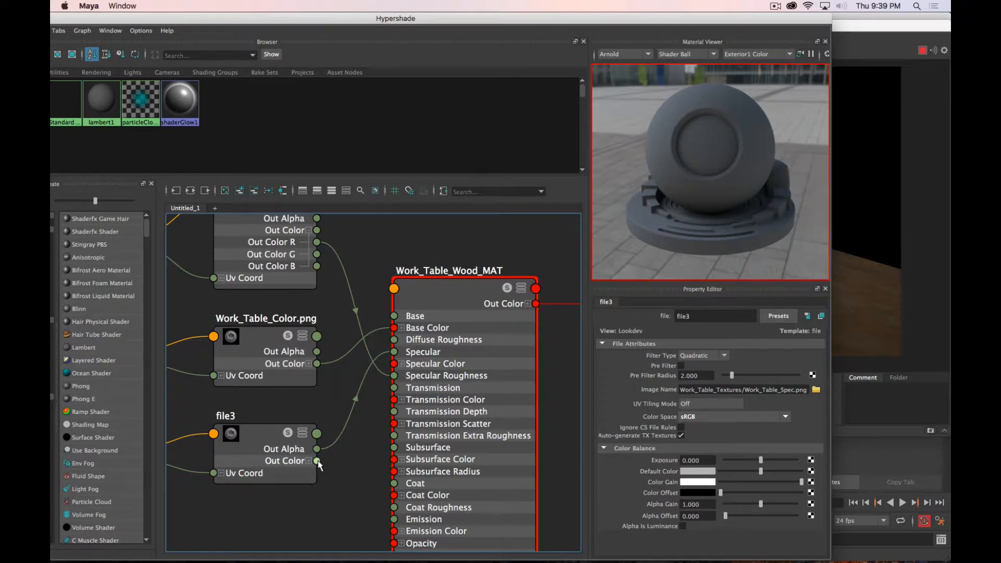
pyautogui.moveTo(318, 461); pyautogui.dragTo(343, 387)
pyautogui.moveTo(317, 461); pyautogui.dragTo(394, 369)
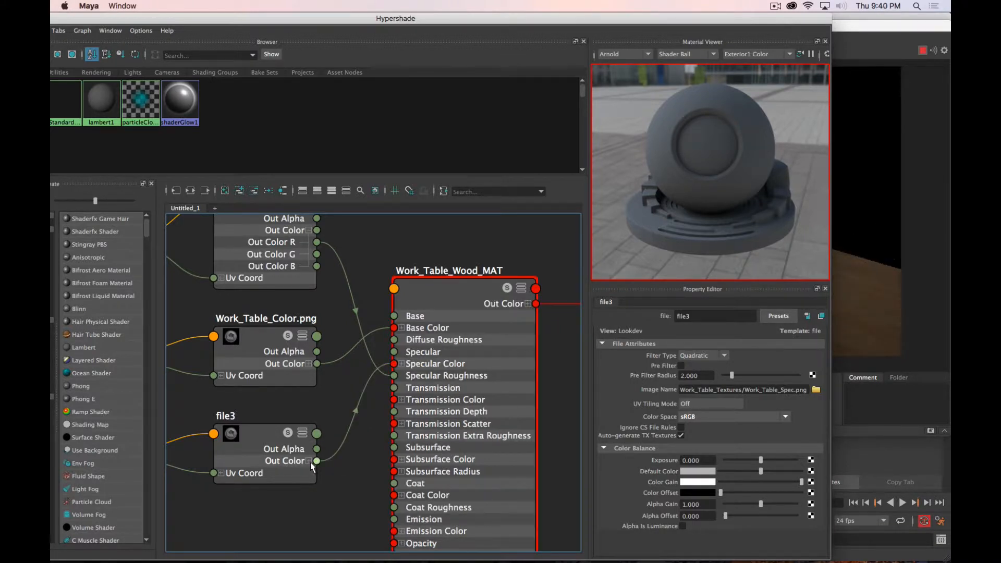
pyautogui.moveTo(316, 461); pyautogui.dragTo(394, 352)
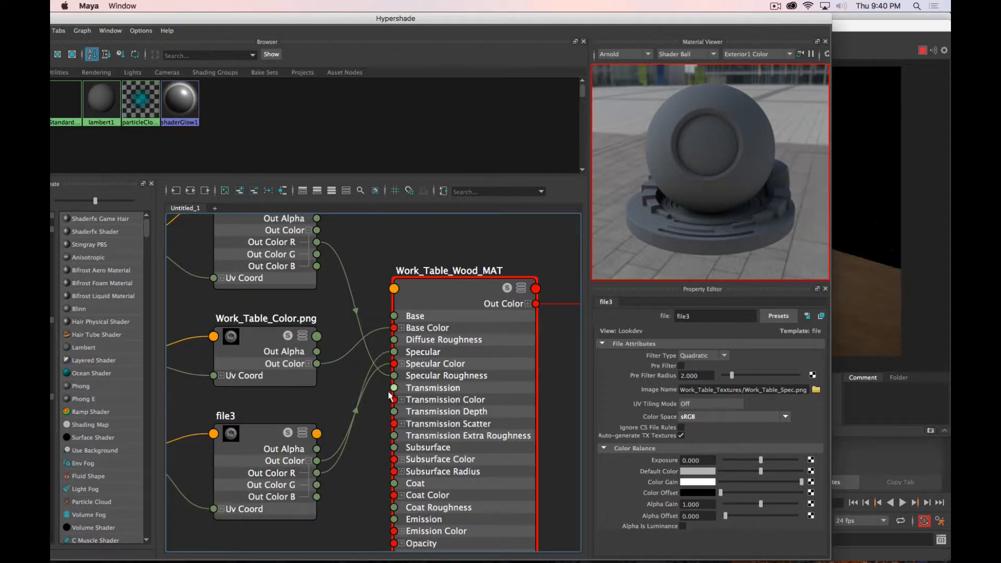
# Break the wood material's Specular Color connection, set that color to white, and check the tabletop reflections from another angle
pyautogui.click(388, 368)
pyautogui.press('Delete')
pyautogui.click(432, 311)
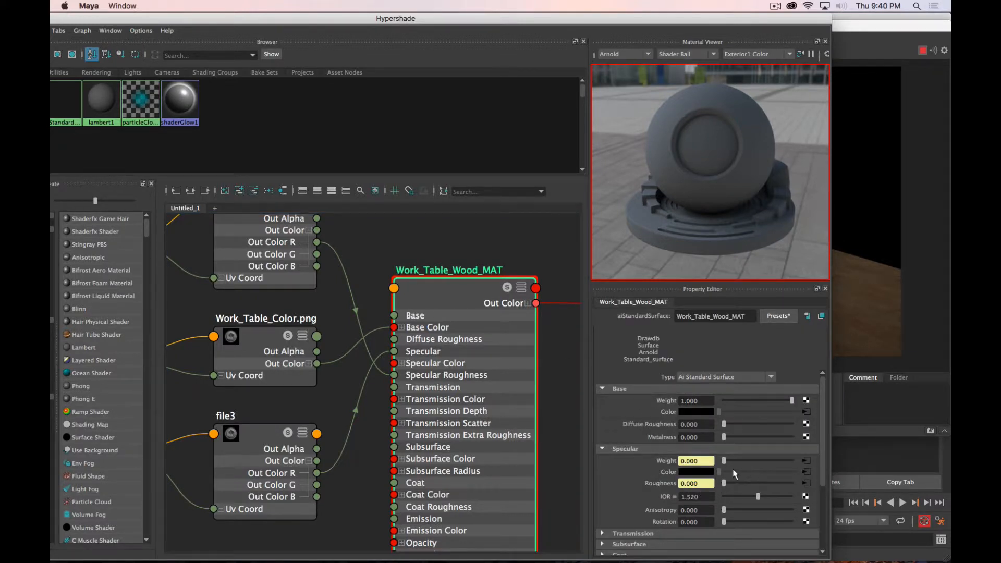
pyautogui.rightClick(667, 472)
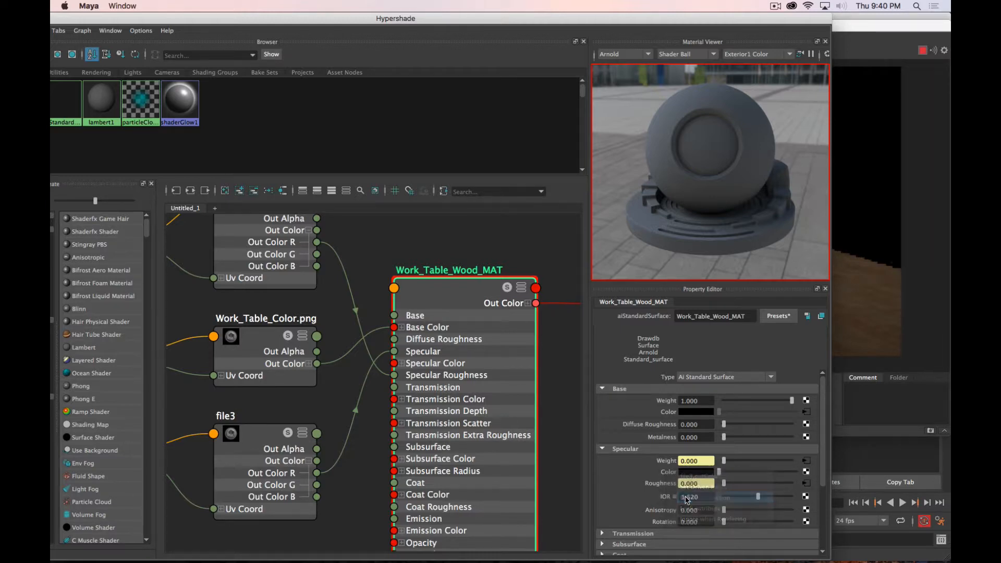
pyautogui.click(706, 498)
pyautogui.moveTo(721, 472); pyautogui.dragTo(911, 475)
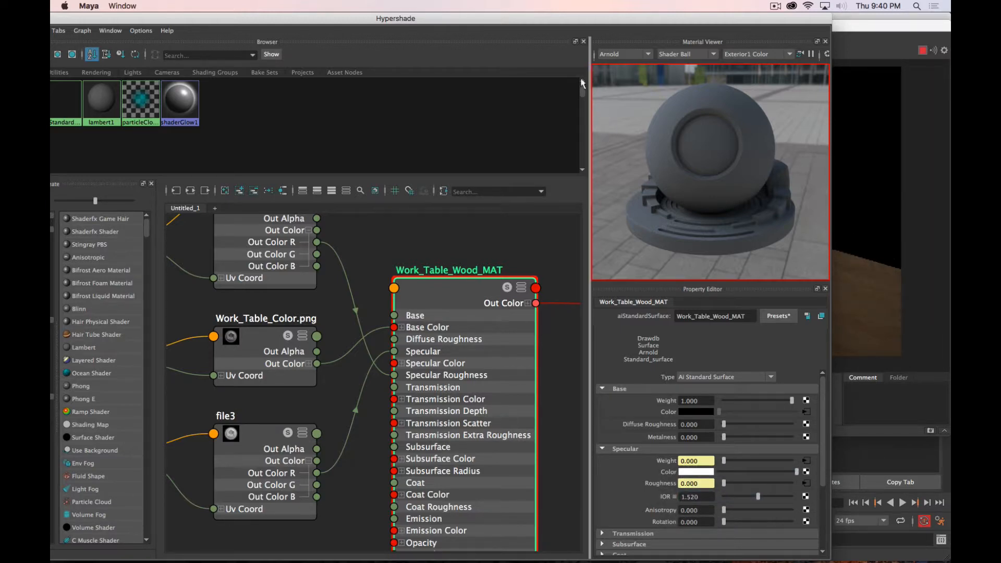
pyautogui.moveTo(539, 20); pyautogui.dragTo(0, 21)
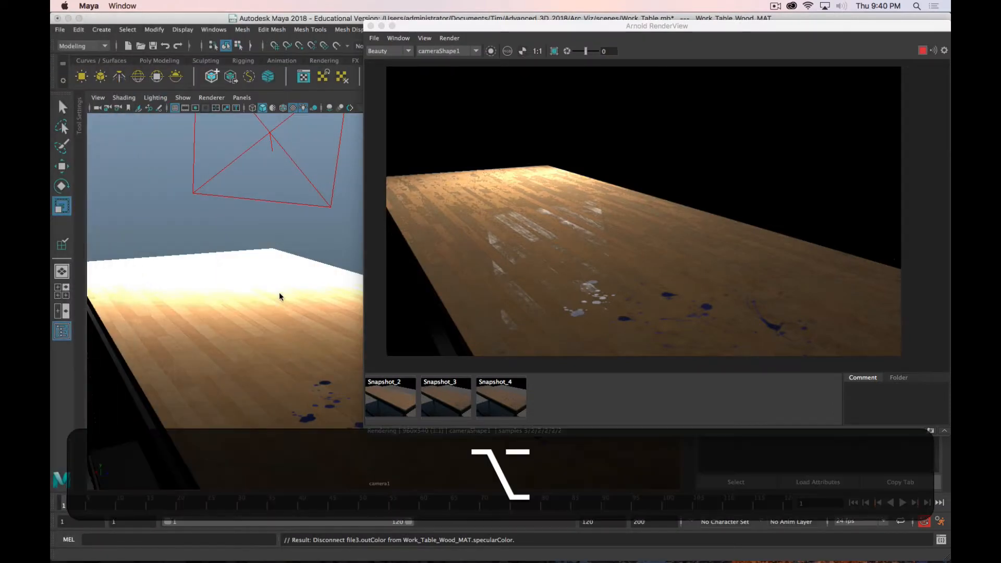
pyautogui.keyDown('alt'); pyautogui.moveTo(280, 295); pyautogui.dragTo(230, 300); pyautogui.keyUp('alt')
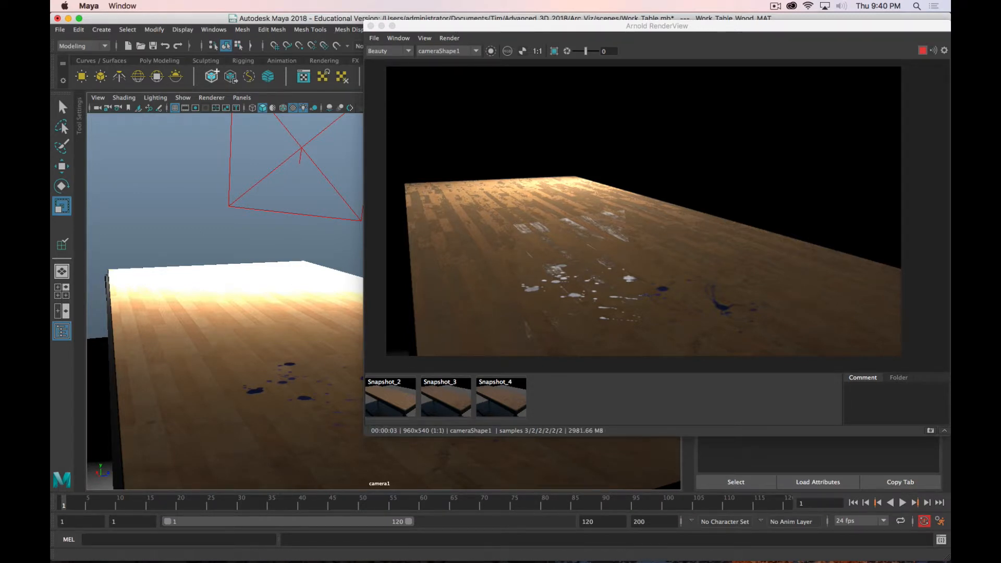
# Switch to Photoshop and raise the Levels 2 adjustment's black output level to 37
pyautogui.press('super+Tab')
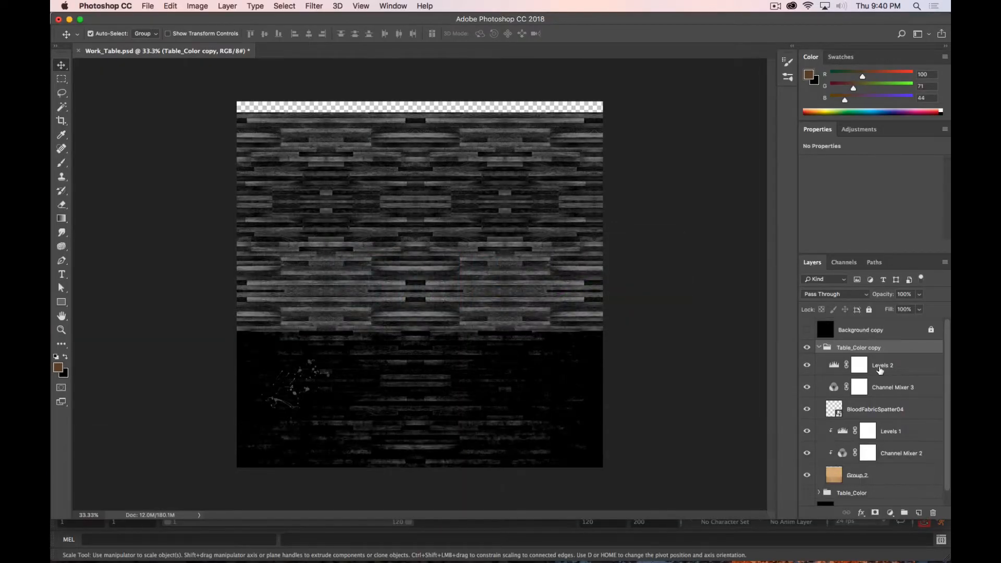
pyautogui.click(895, 368)
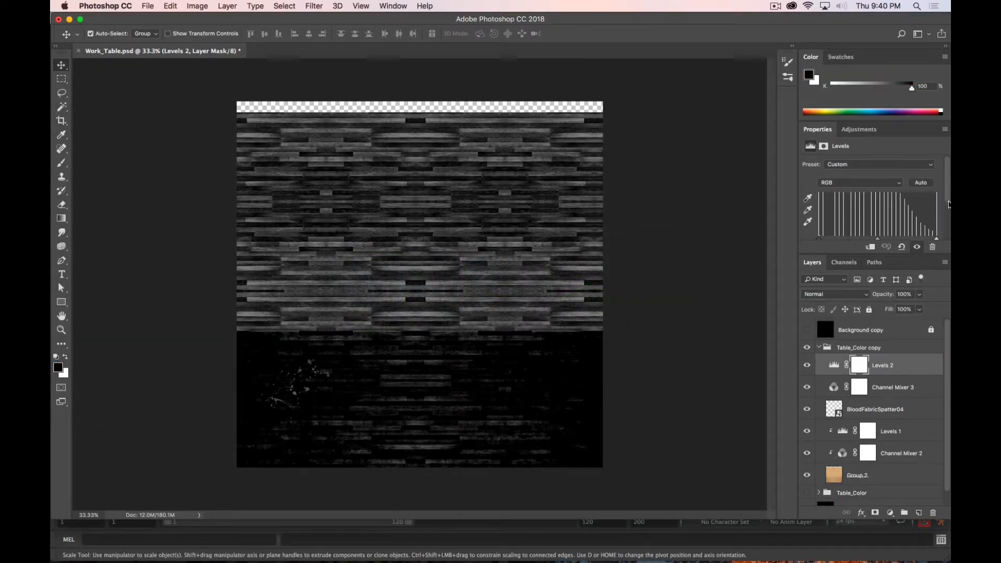
pyautogui.moveTo(949, 204); pyautogui.dragTo(949, 241)
pyautogui.moveTo(822, 210); pyautogui.dragTo(839, 210)
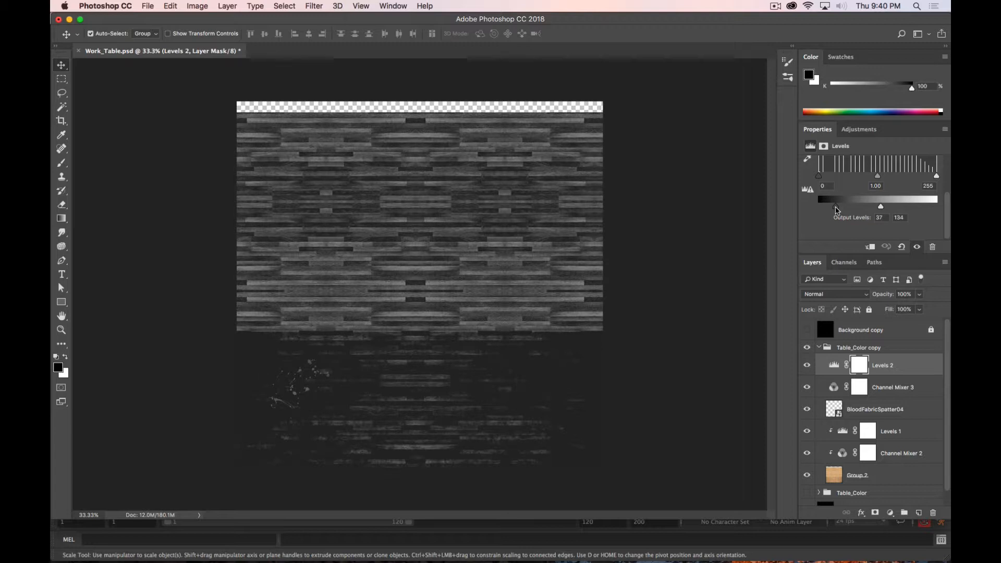
pyautogui.press('super+Tab')
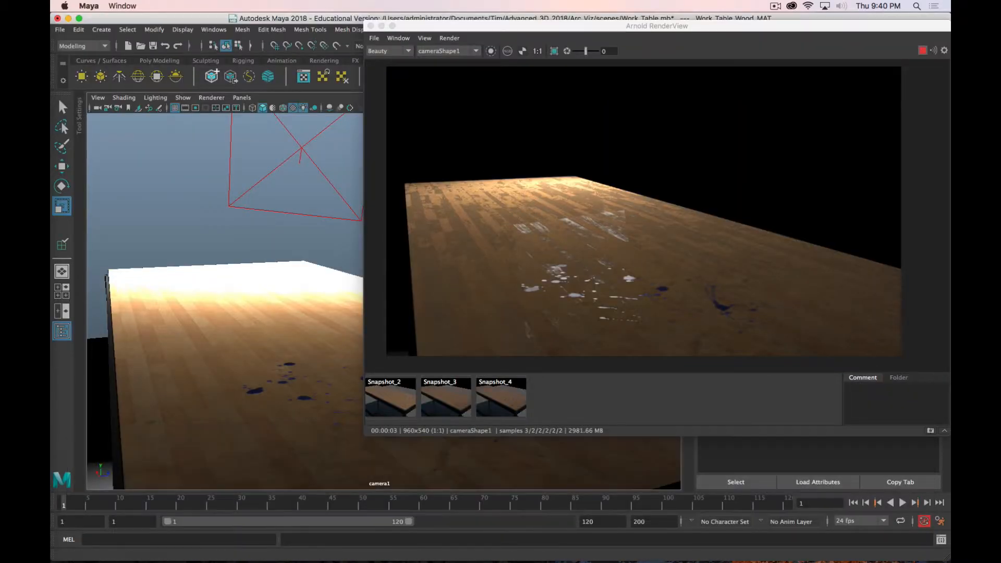
pyautogui.press('super+Tab')
pyautogui.press('shift+super+Tab')
# Export the adjusted specular map as a PNG-24, overwriting Work_Table_Spec.png in the Work_Table_Textures folder
pyautogui.press('alt+shift+super+s')
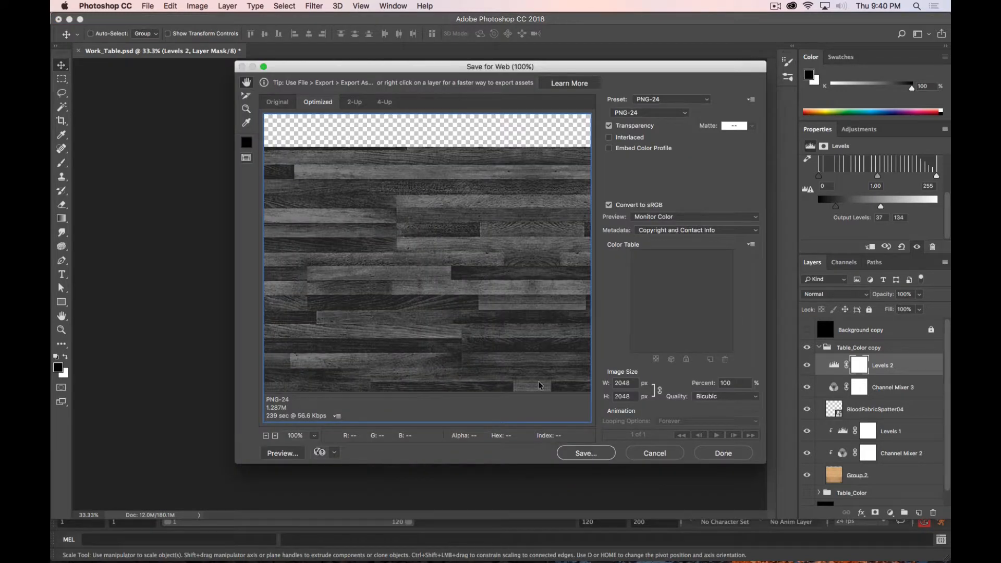
pyautogui.click(586, 453)
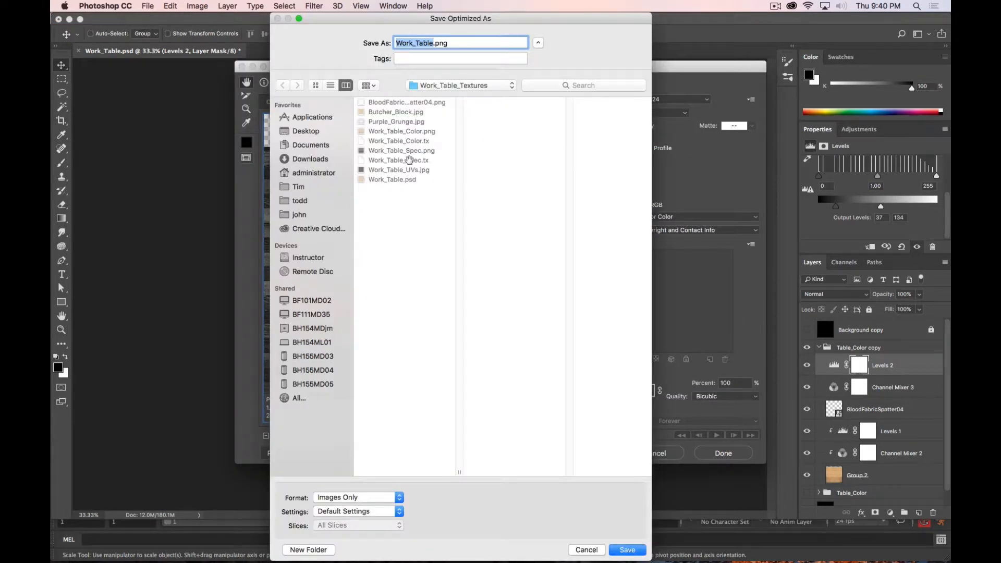
pyautogui.click(409, 160)
pyautogui.click(626, 551)
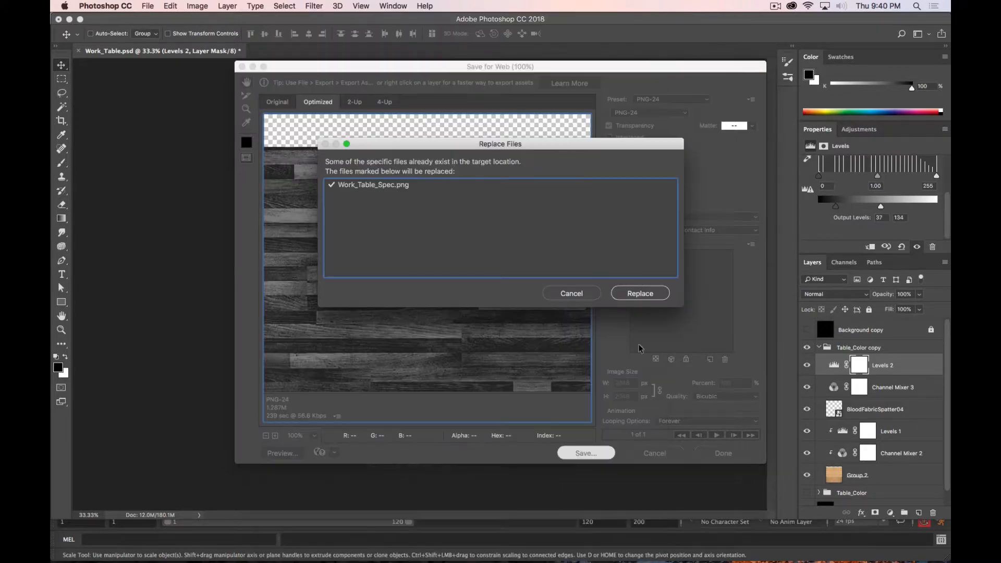
pyautogui.click(638, 295)
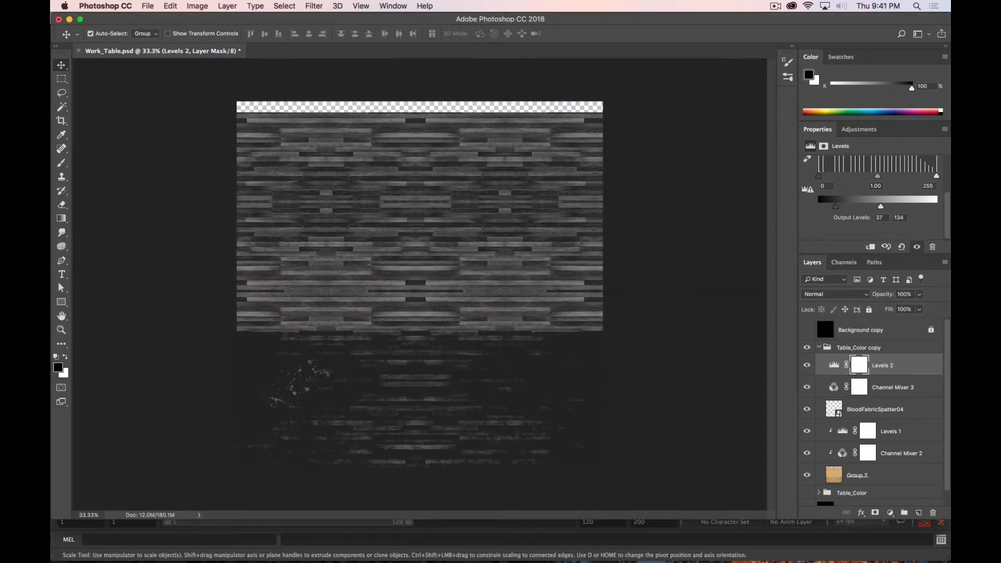
# Switch to Maya and reload Work_Table_Spec.png in the file texture driving the wood material's specular Weight
pyautogui.press('super+Tab')
pyautogui.moveTo(645, 20); pyautogui.dragTo(549, 15)
pyautogui.click(530, 27)
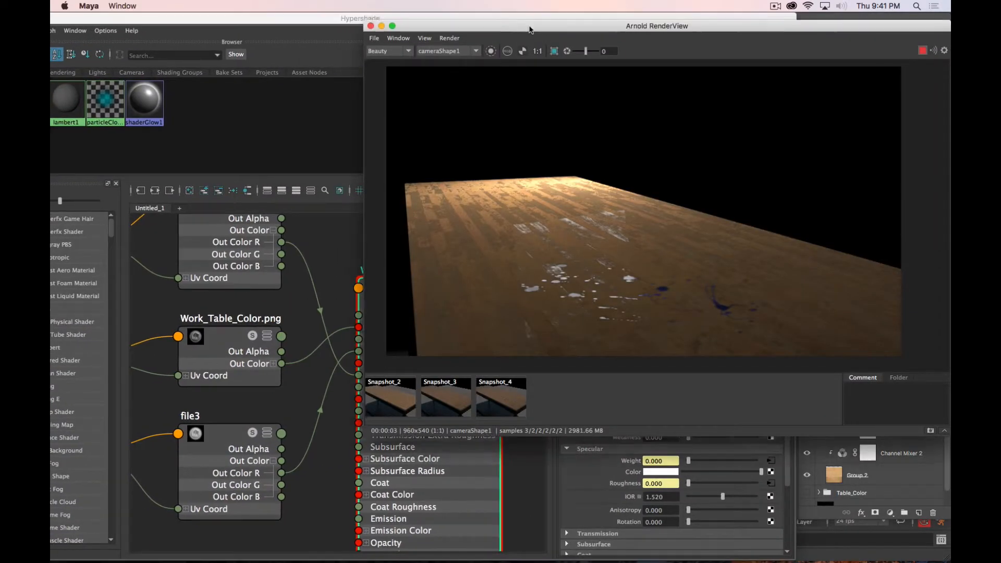
pyautogui.click(370, 27)
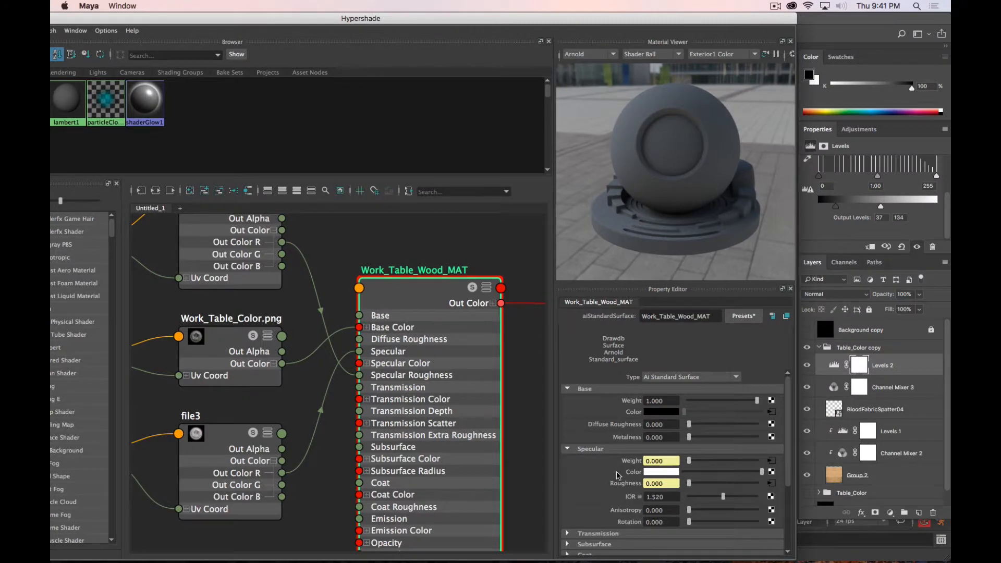
pyautogui.click(770, 462)
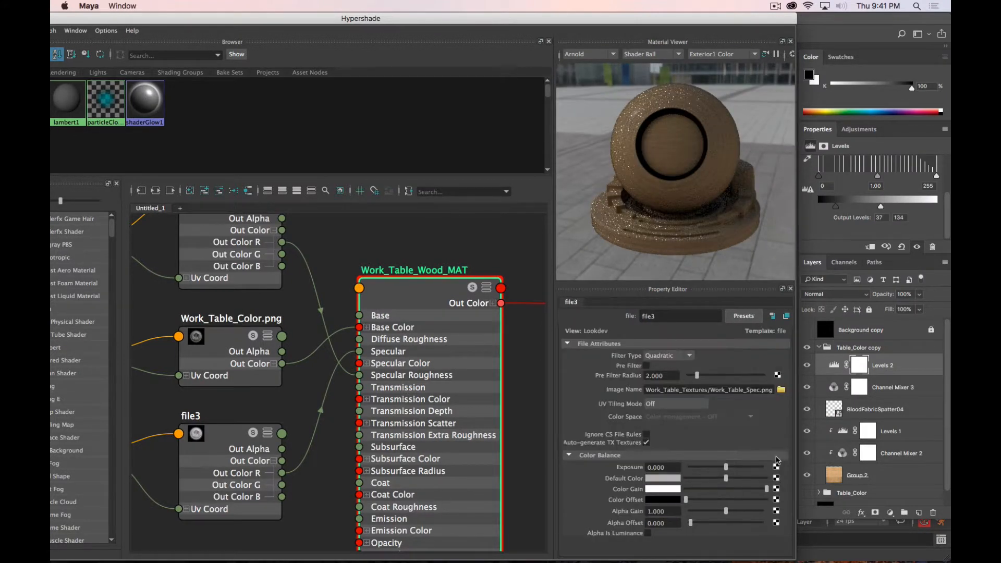
pyautogui.click(782, 390)
pyautogui.click(365, 201)
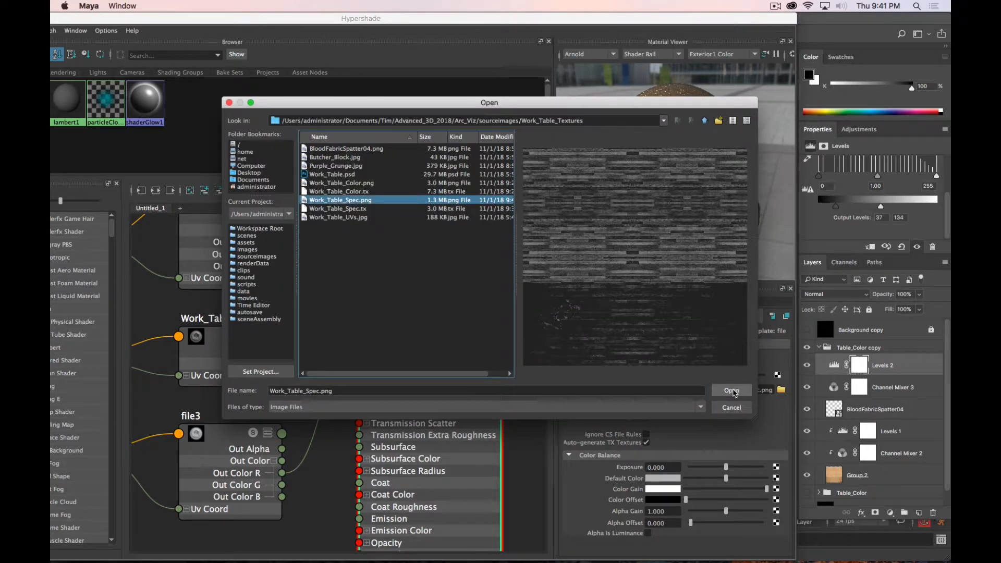
pyautogui.click(732, 390)
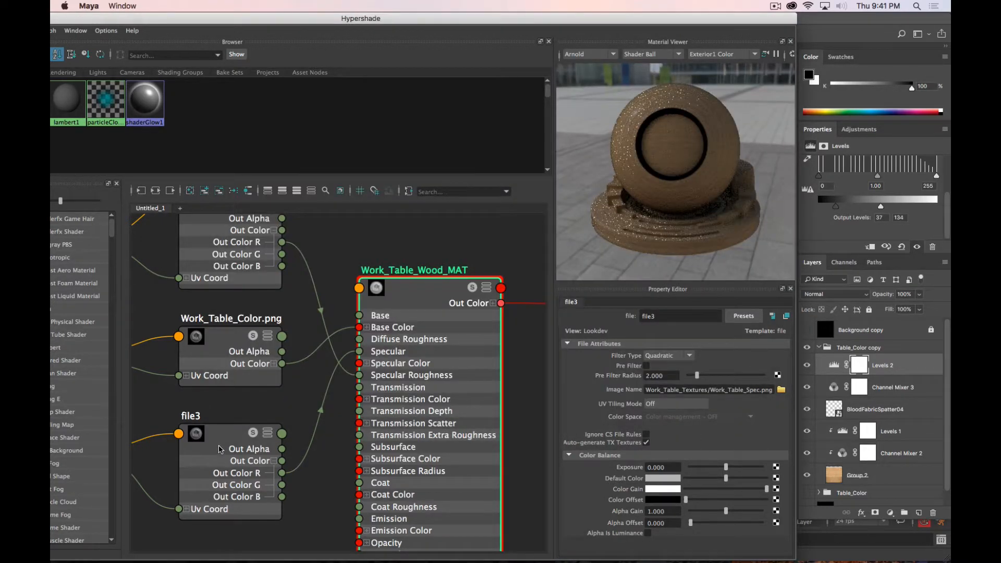
pyautogui.click(782, 391)
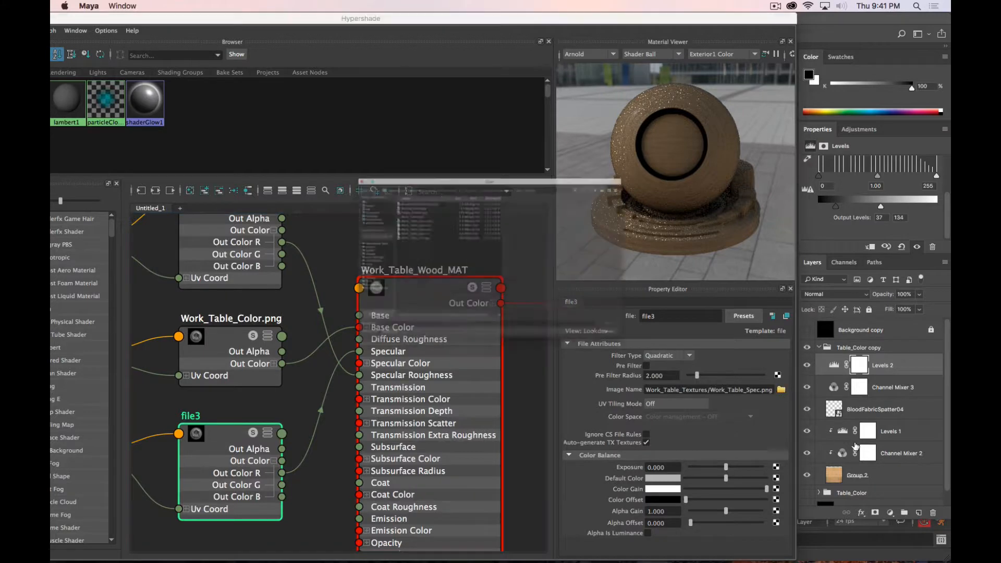
pyautogui.click(369, 201)
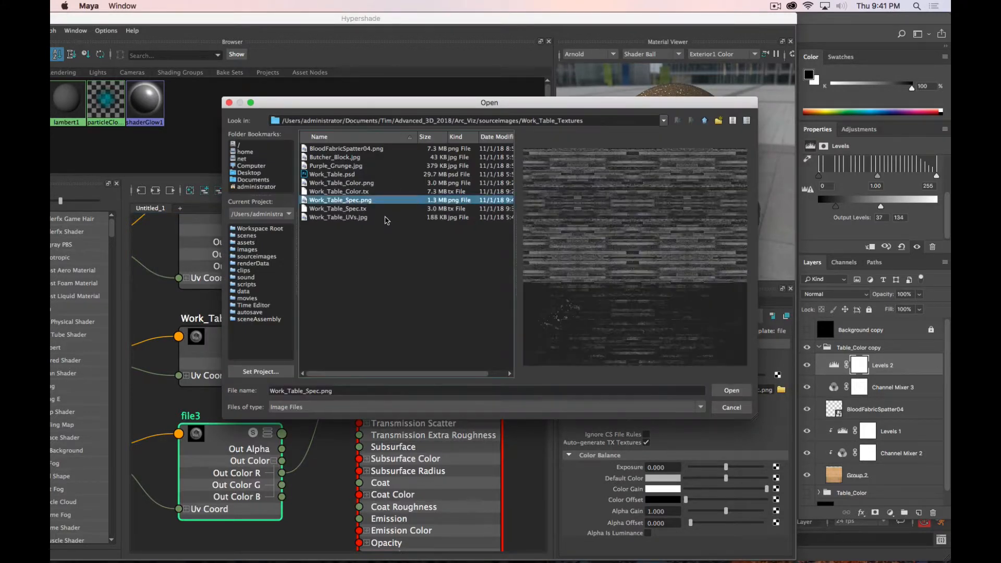
pyautogui.click(731, 392)
# Check the updated tabletop reflections in the Arnold render, orbiting the camera to a higher view of the whole table
pyautogui.press('super+Tab')
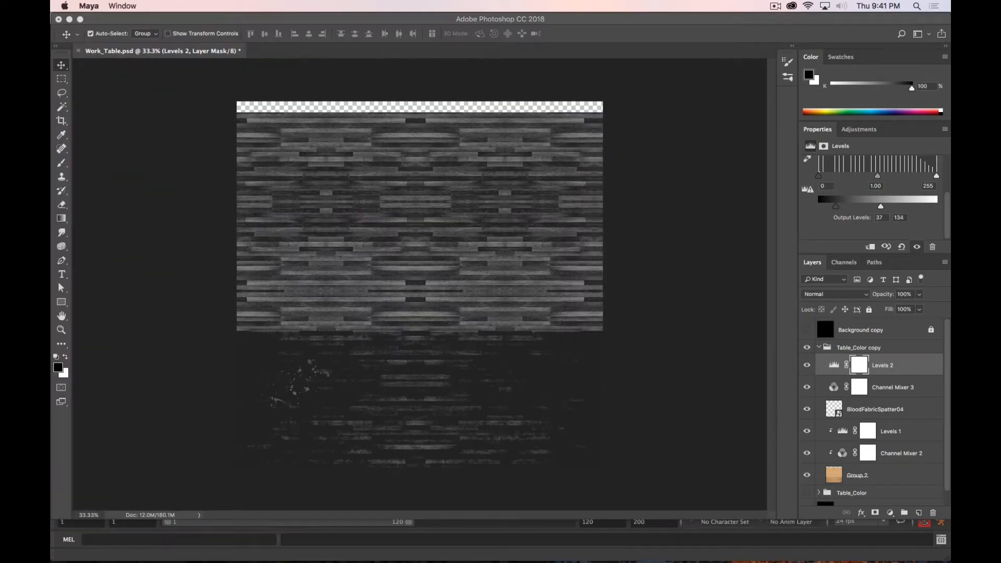
pyautogui.press('super+Tab')
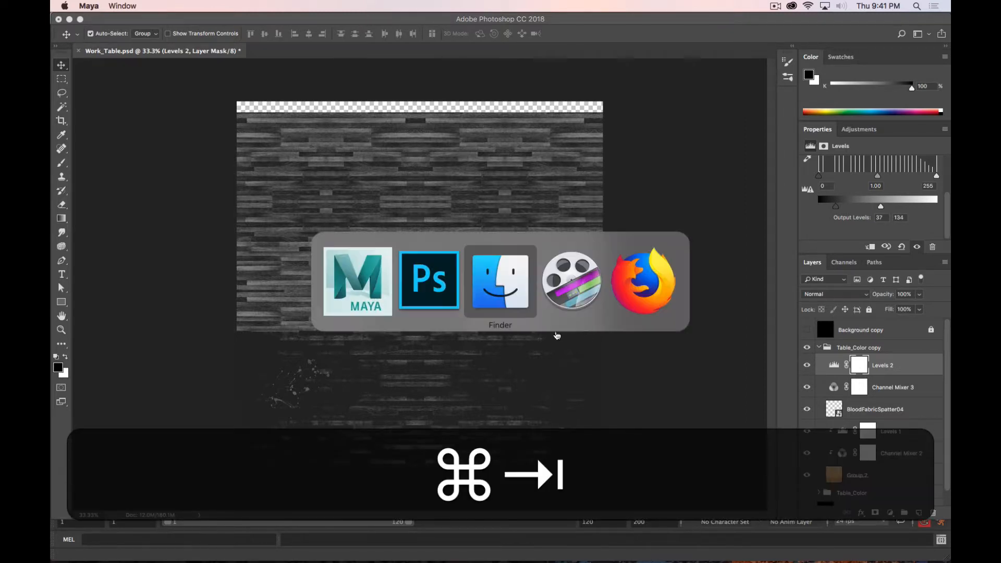
pyautogui.keyDown('super'); pyautogui.click(365, 281); pyautogui.keyUp('super')
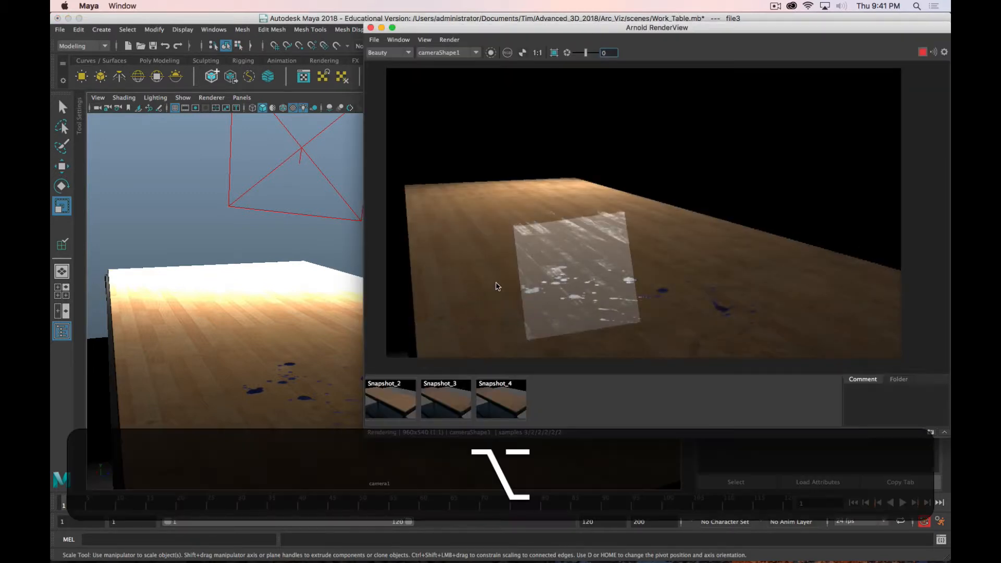
pyautogui.moveTo(536, 283)
pyautogui.keyDown('alt'); pyautogui.mouseDown(button='middle')
pyautogui.moveTo(541, 293)
pyautogui.moveTo(528, 271)
pyautogui.mouseUp(button='middle'); pyautogui.keyUp('alt')
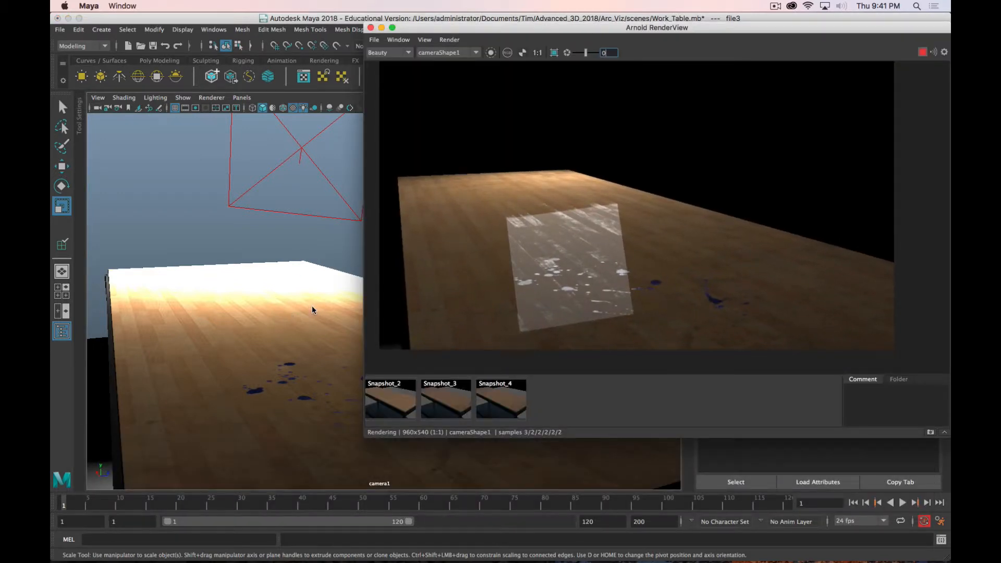
pyautogui.click(279, 340)
pyautogui.keyDown('alt'); pyautogui.moveTo(238, 307); pyautogui.dragTo(263, 356); pyautogui.keyUp('alt')
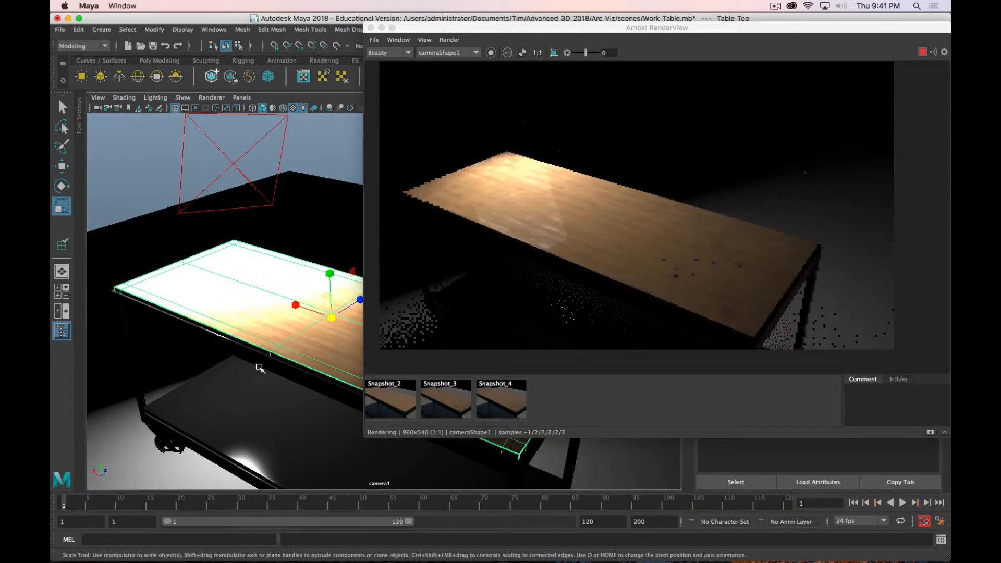
# Switch to Photoshop, duplicate the Table_Color copy group, and hide the original group
pyautogui.press('super+Tab')
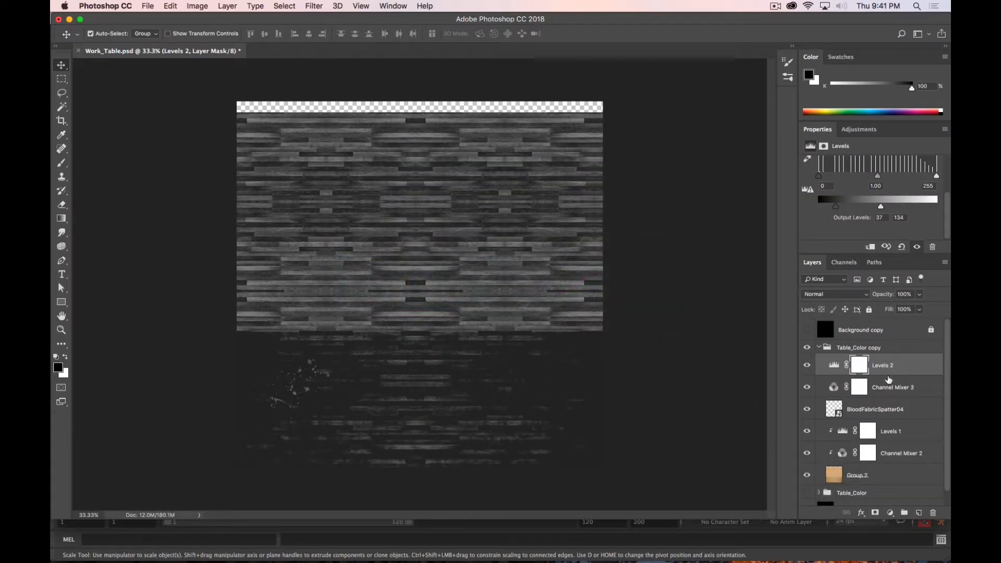
pyautogui.click(819, 347)
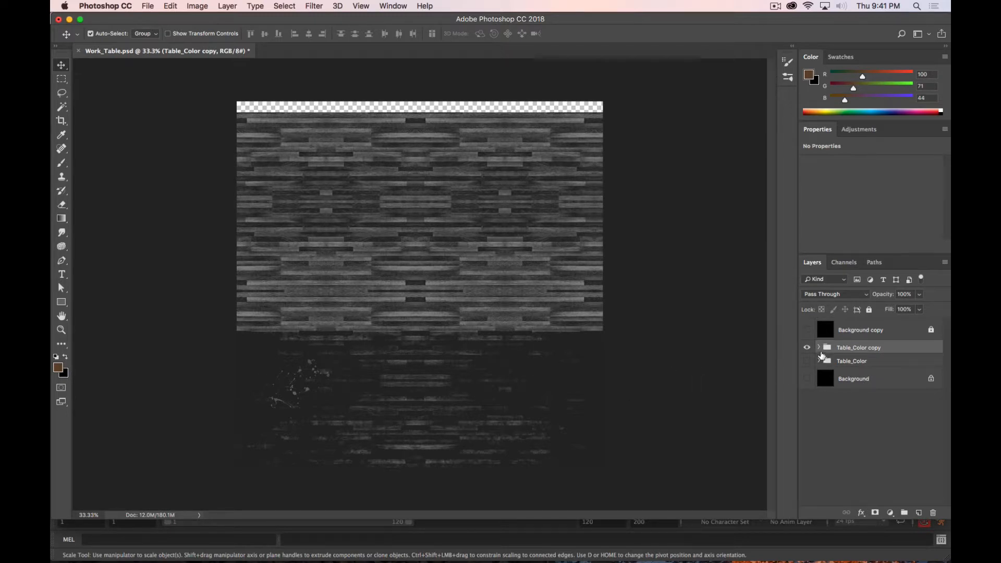
pyautogui.press('super+j')
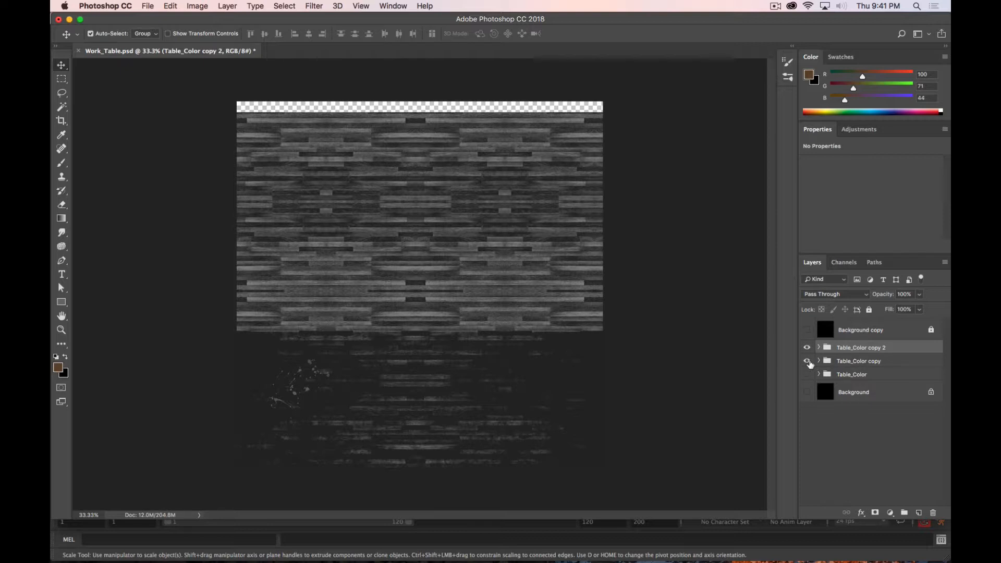
pyautogui.click(808, 362)
# Delete the Levels 2 adjustment layer from the Table_Color copy 2 group
pyautogui.click(819, 347)
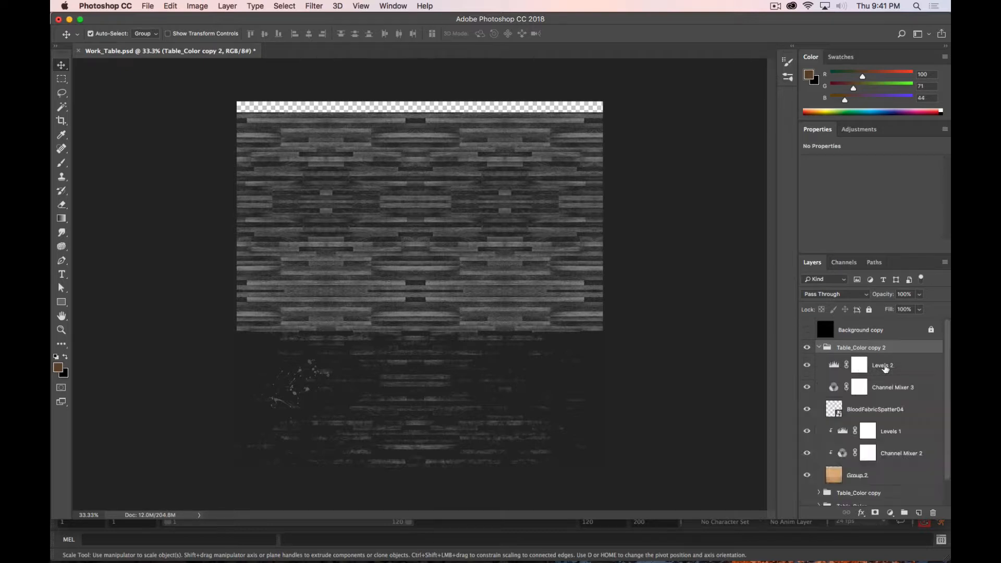
pyautogui.click(886, 366)
pyautogui.moveTo(886, 368); pyautogui.dragTo(933, 513)
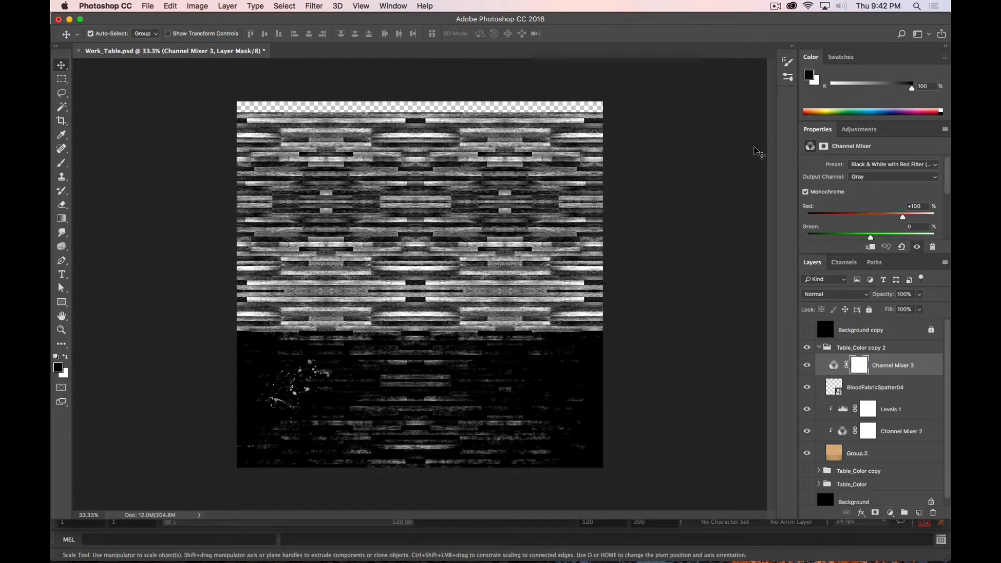
# Export the high-contrast black-and-white texture as a PNG-24 named Work_Table_Bump.png in the Work_Table_Textures folder
pyautogui.press('super+period')
pyautogui.press('alt+shift+super+s')
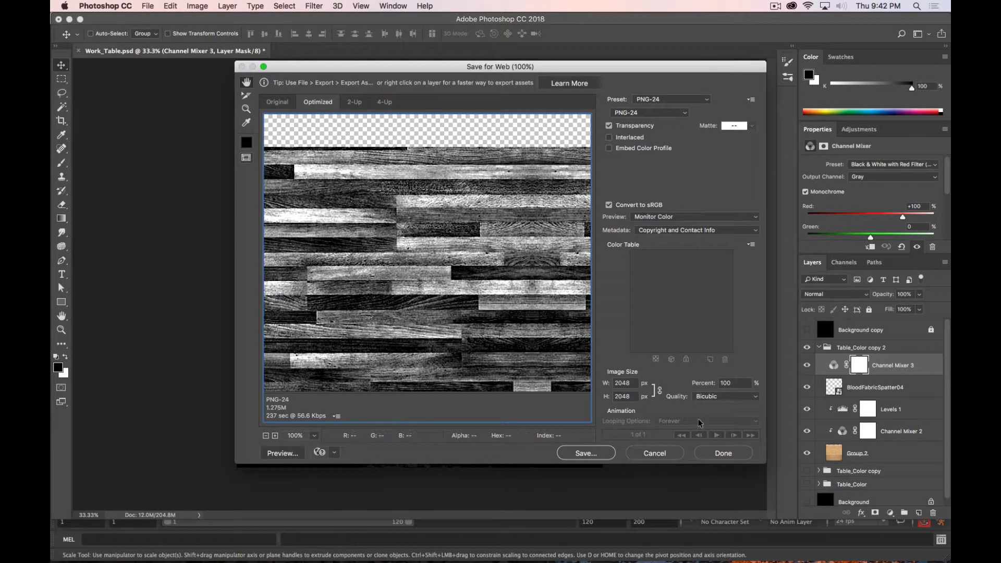
pyautogui.click(572, 450)
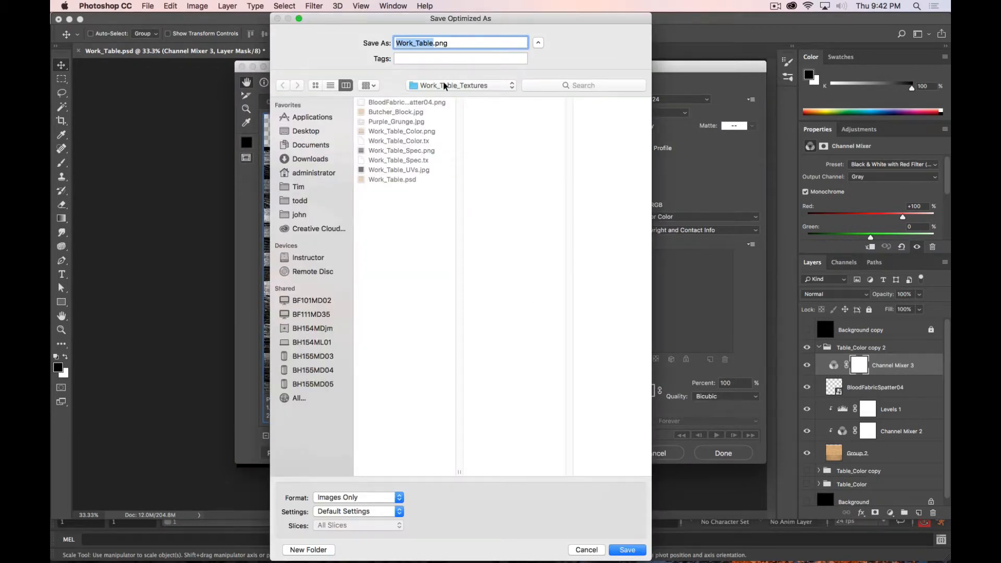
pyautogui.click(433, 42)
pyautogui.write('_Bump')
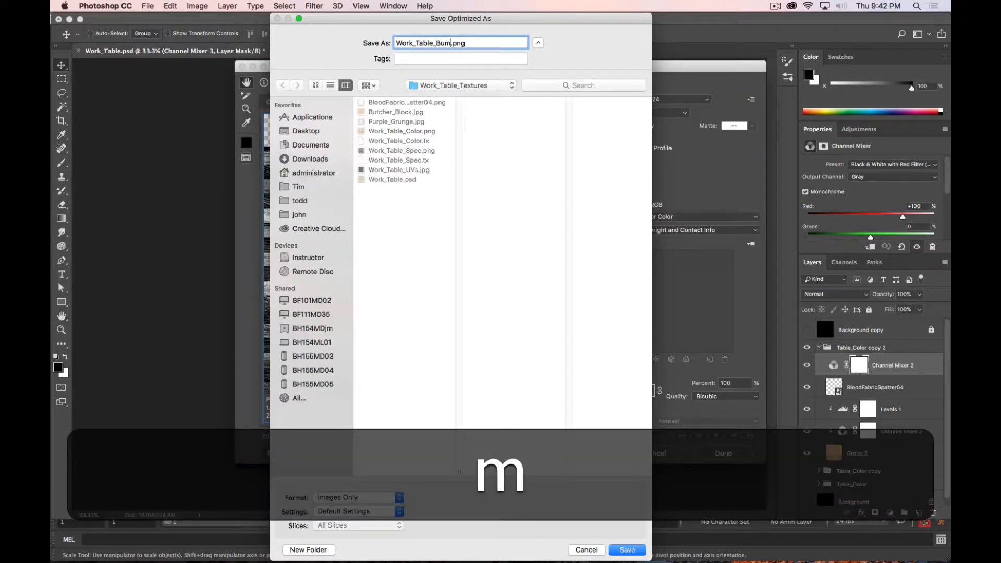
pyautogui.press('Return')
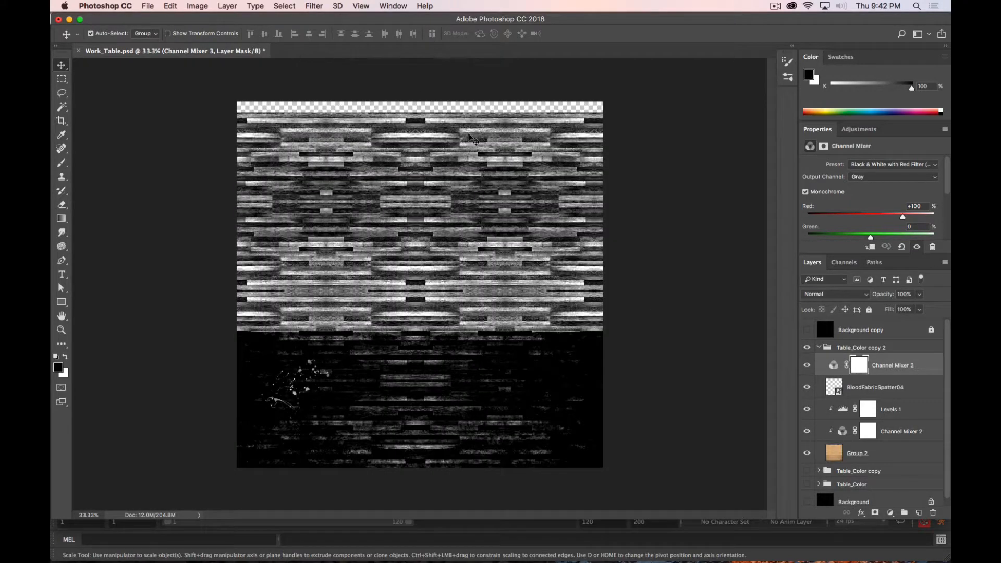
# Switch to Maya and map a File texture to the Bump Mapping attribute in Work_Table_Wood_MAT's Geometry settings
pyautogui.press('super+Tab')
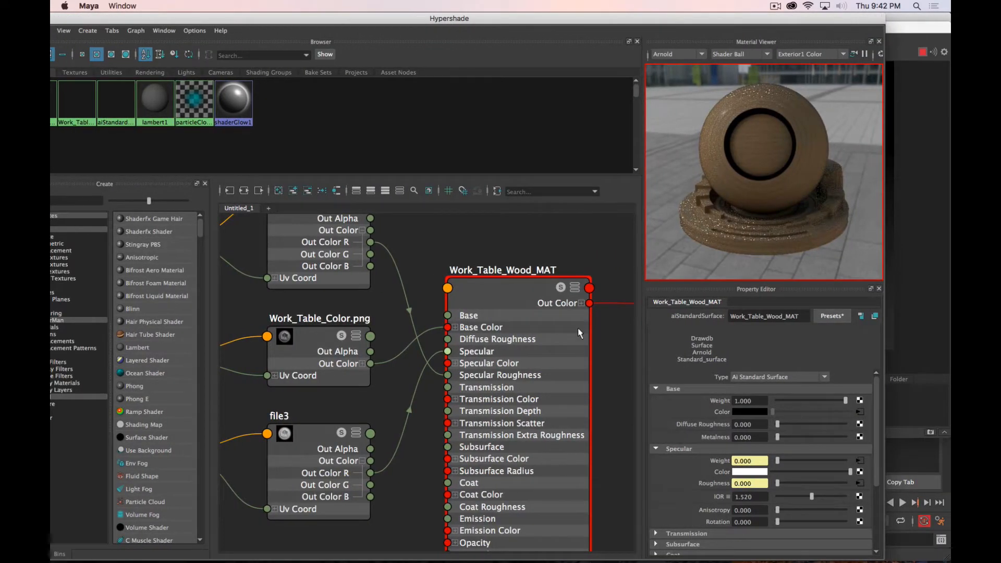
pyautogui.click(539, 313)
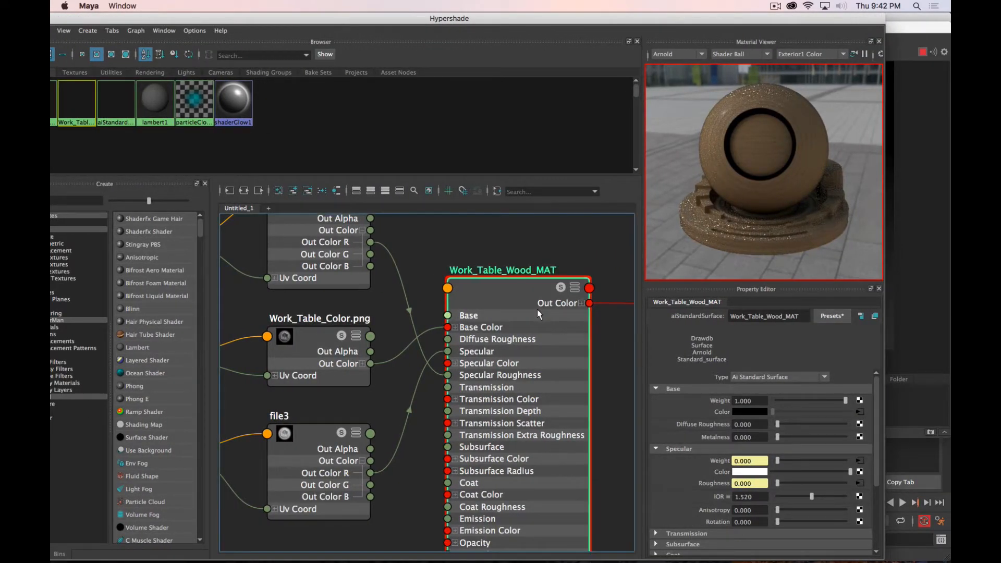
pyautogui.scroll(-4, 693, 546)
pyautogui.click(688, 490)
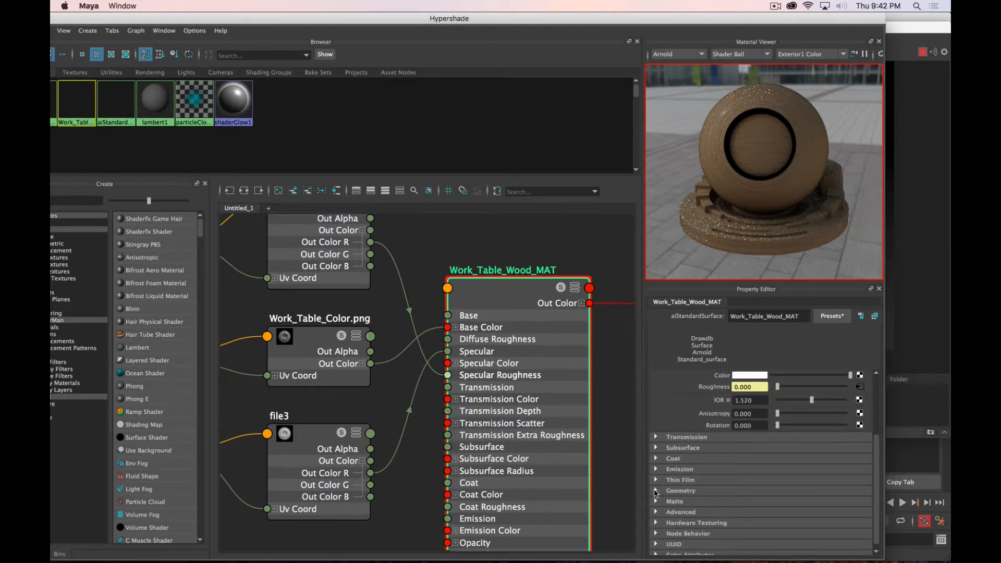
pyautogui.scroll(-2, 695, 486)
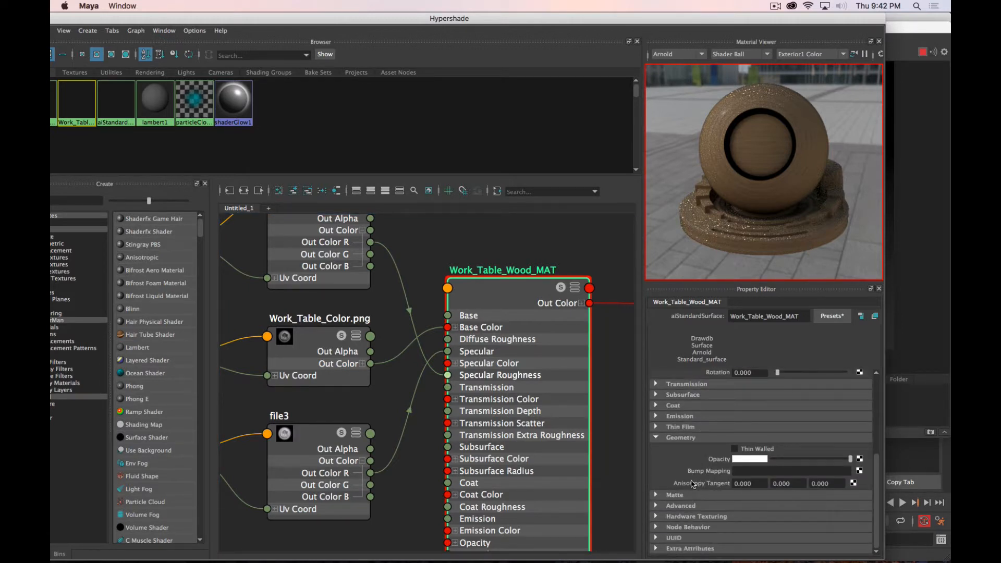
pyautogui.click(859, 471)
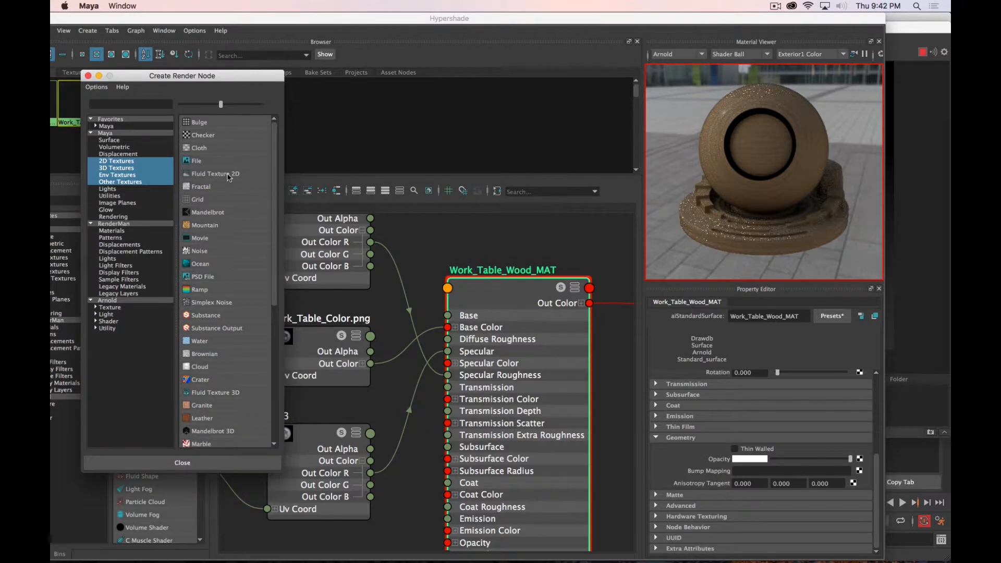
pyautogui.click(206, 162)
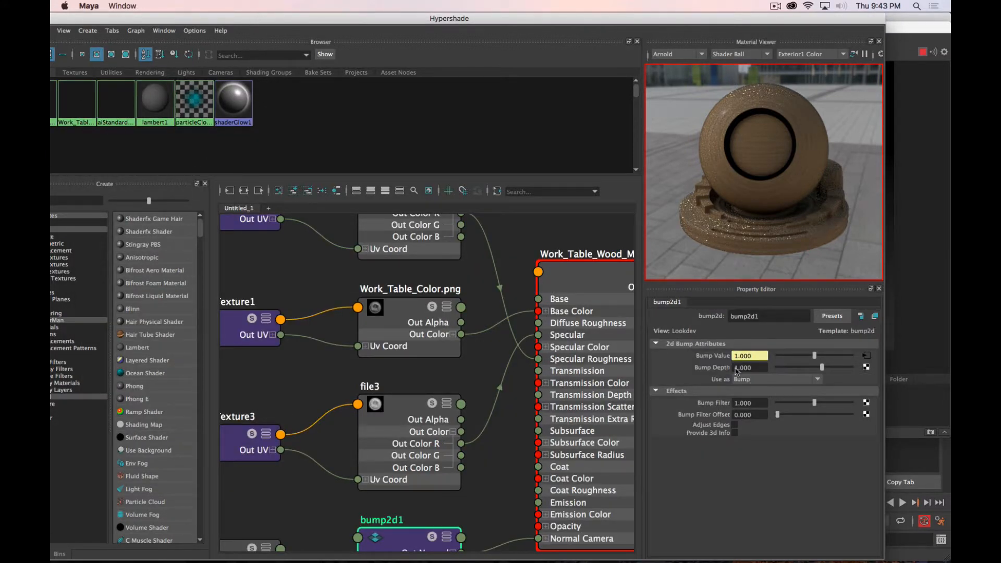
# Move the Hypershade aside and check the tabletop in the Arnold render from a low camera angle
pyautogui.moveTo(537, 18); pyautogui.dragTo(50, 21)
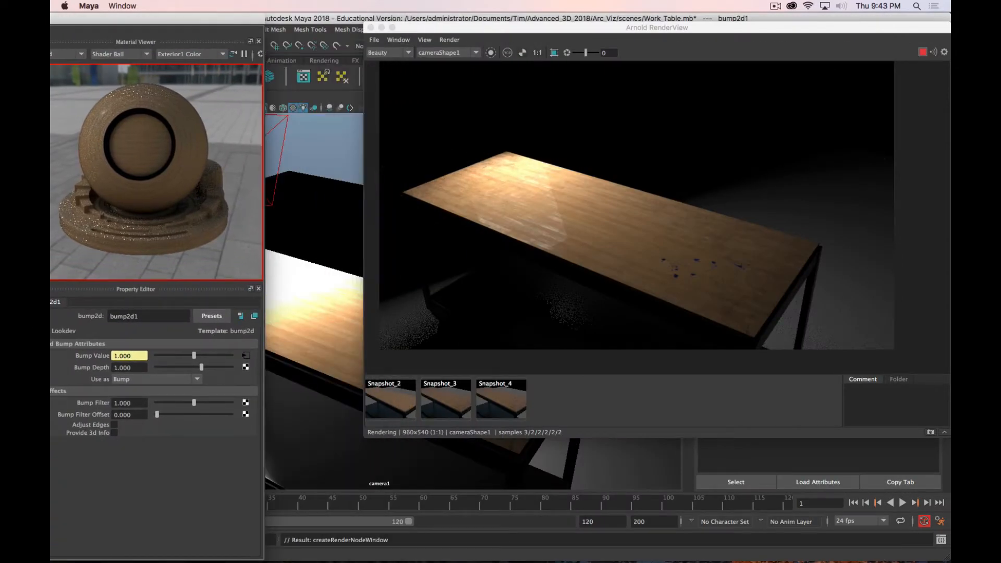
pyautogui.click(371, 27)
pyautogui.keyDown('alt'); pyautogui.moveTo(397, 360); pyautogui.dragTo(488, 326); pyautogui.keyUp('alt')
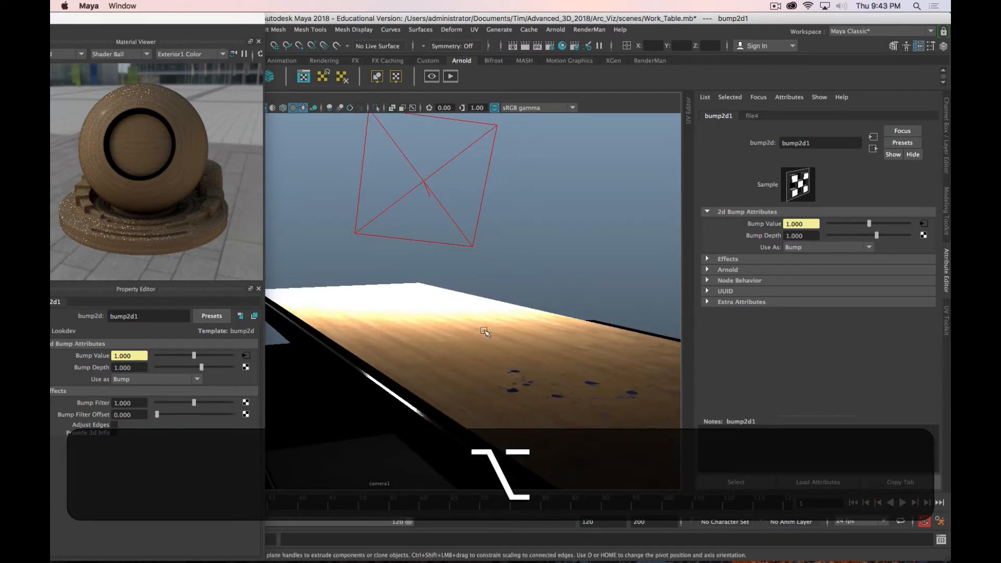
pyautogui.click(451, 77)
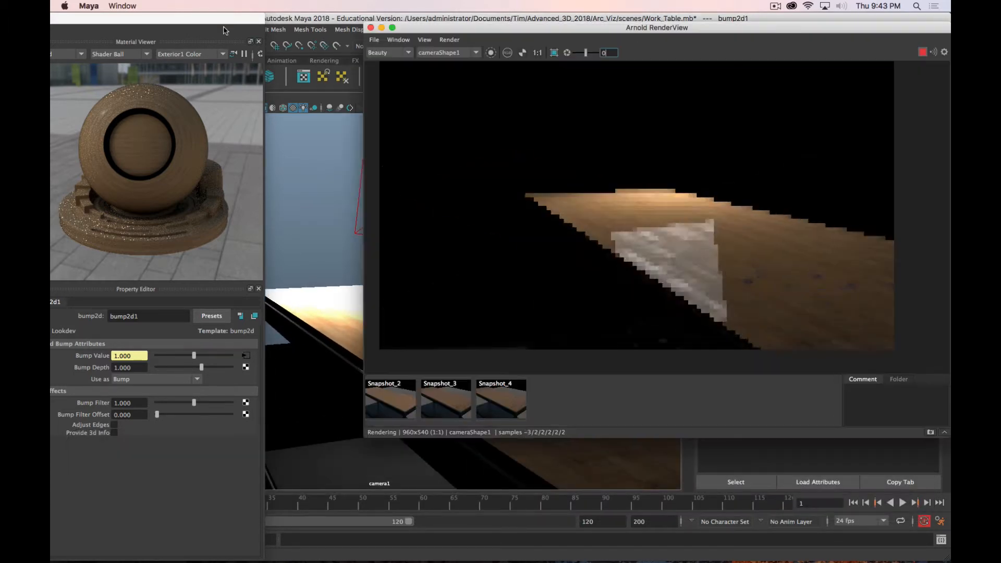
pyautogui.click(226, 31)
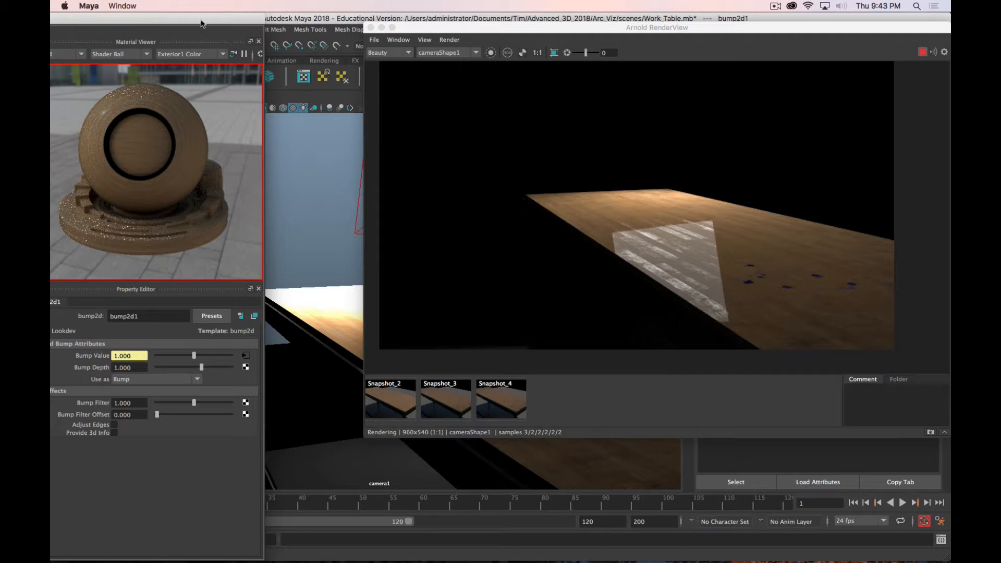
# Bring the Hypershade back into view and graph the full input and output network of Work_Table_Wood_MAT
pyautogui.moveTo(201, 24); pyautogui.dragTo(401, 24)
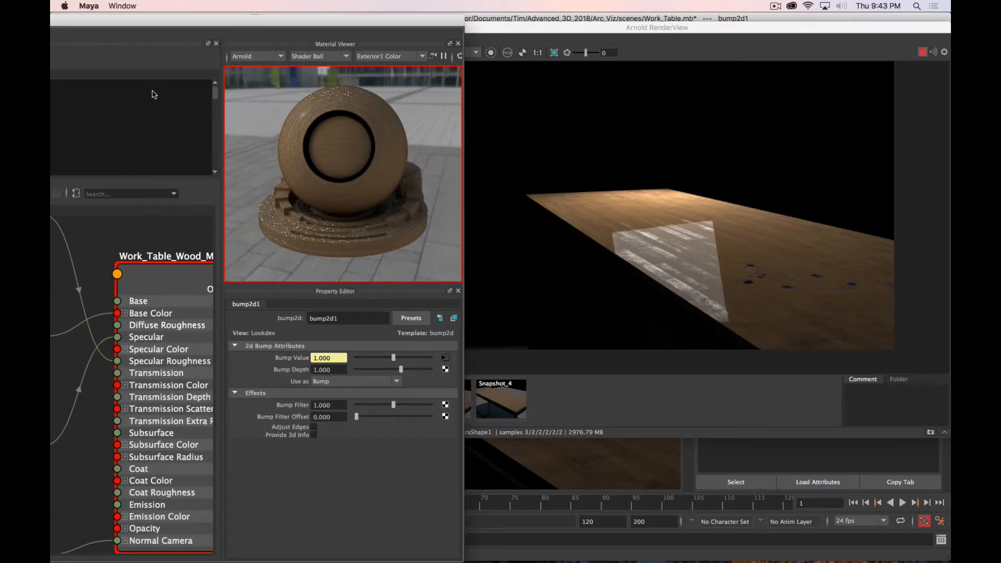
pyautogui.moveTo(119, 24); pyautogui.dragTo(629, 24)
pyautogui.rightClick(167, 102)
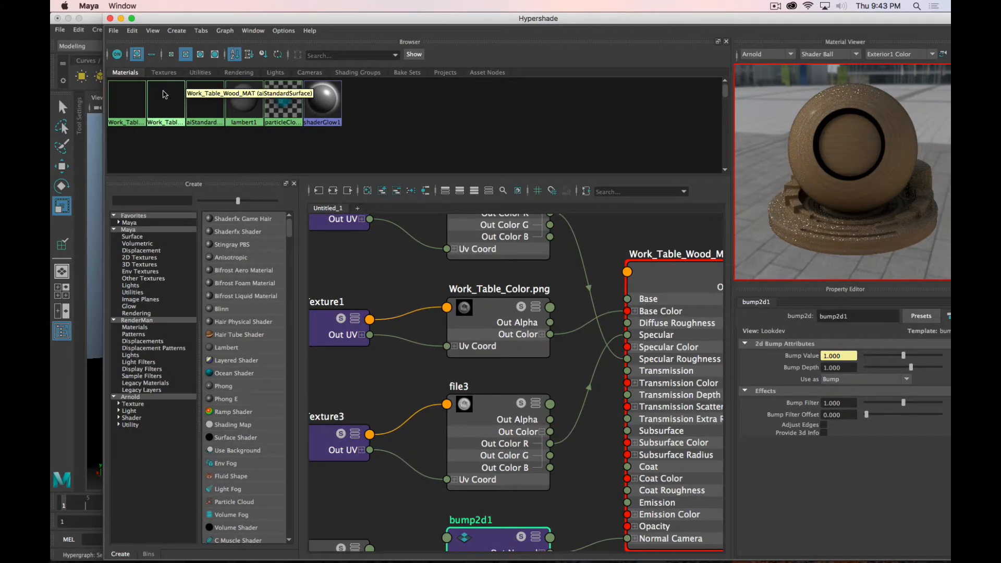
pyautogui.click(165, 131)
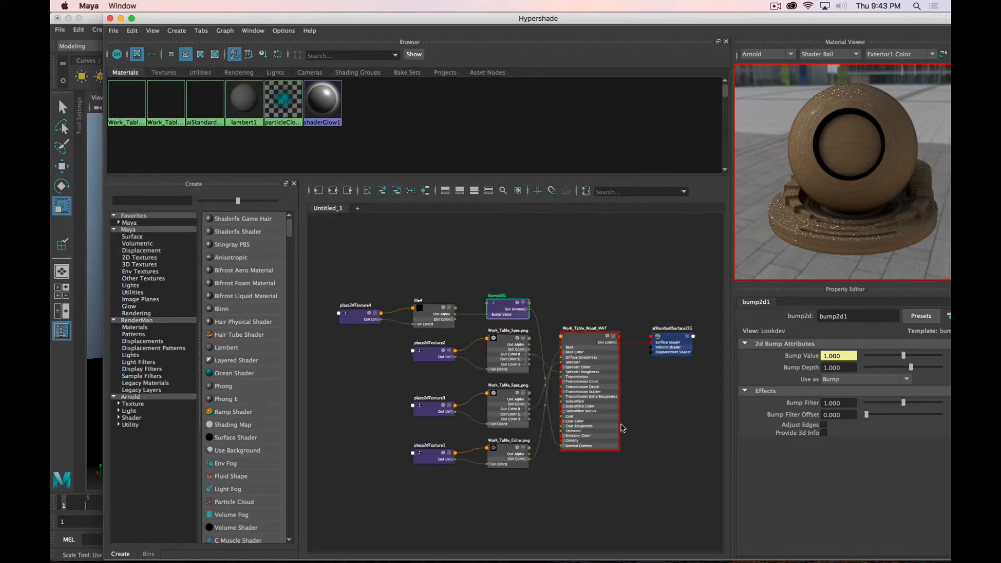
pyautogui.press('alt')
pyautogui.keyDown('alt'); pyautogui.moveTo(705, 437); pyautogui.dragTo(670, 439, button='right'); pyautogui.keyUp('alt')
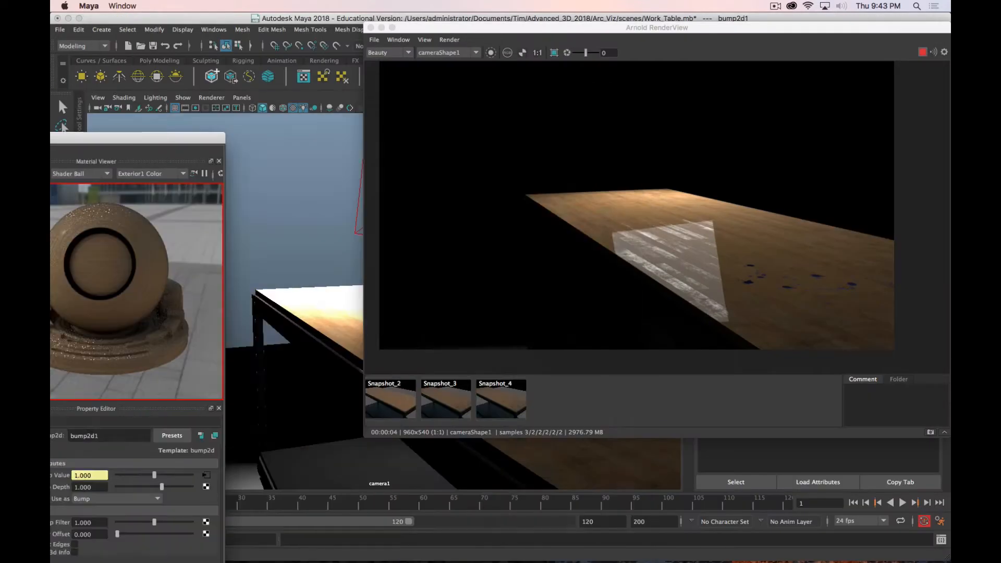
# Close the Arnold RenderView and solo the Work_Table_Color.png texture in the Hypershade's Material Viewer
pyautogui.keyDown('alt'); pyautogui.moveTo(605, 269); pyautogui.dragTo(613, 266, button='middle'); pyautogui.keyUp('alt')
pyautogui.keyDown('alt'); pyautogui.moveTo(355, 320); pyautogui.dragTo(324, 315); pyautogui.keyUp('alt')
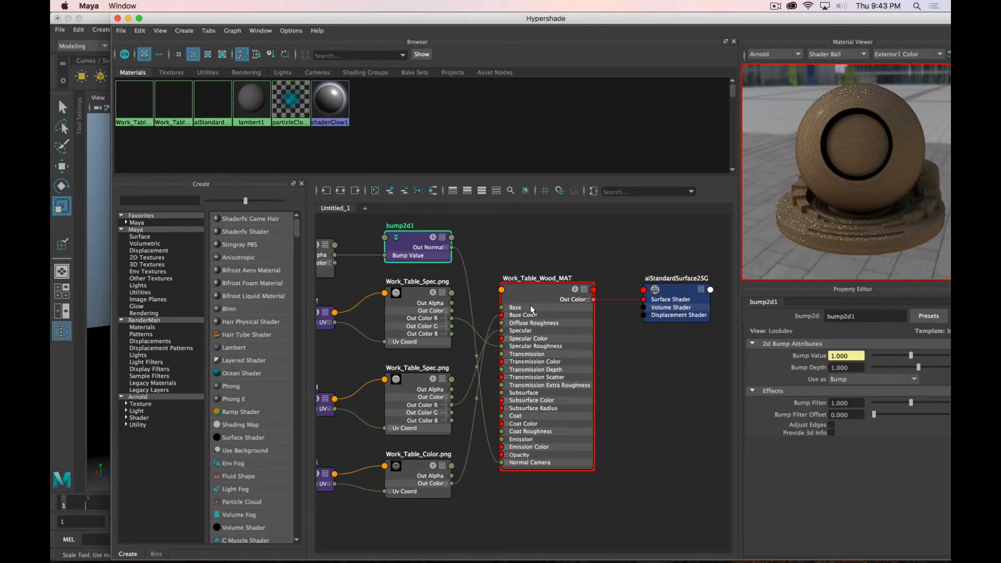
pyautogui.click(411, 494)
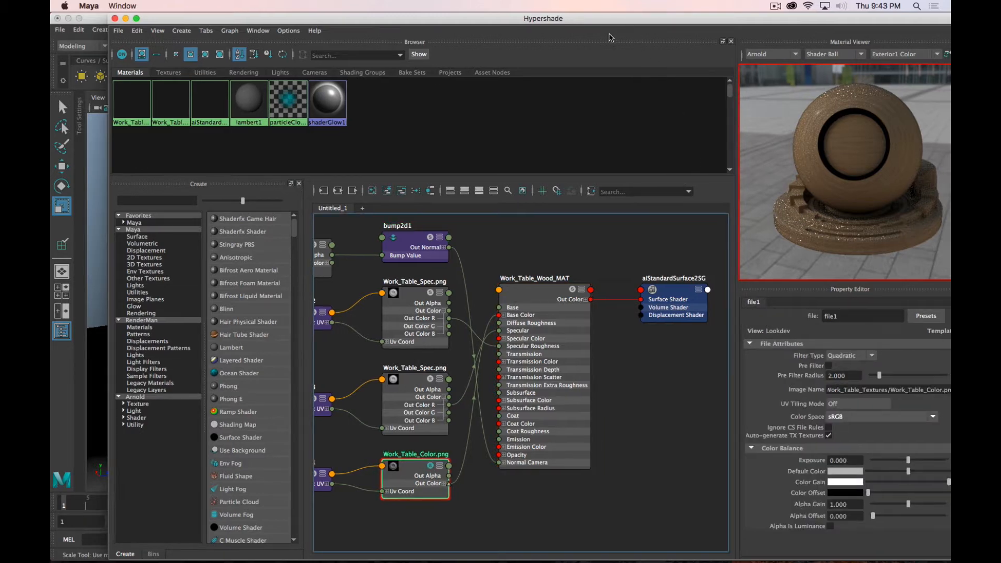
pyautogui.moveTo(632, 20); pyautogui.dragTo(467, 44)
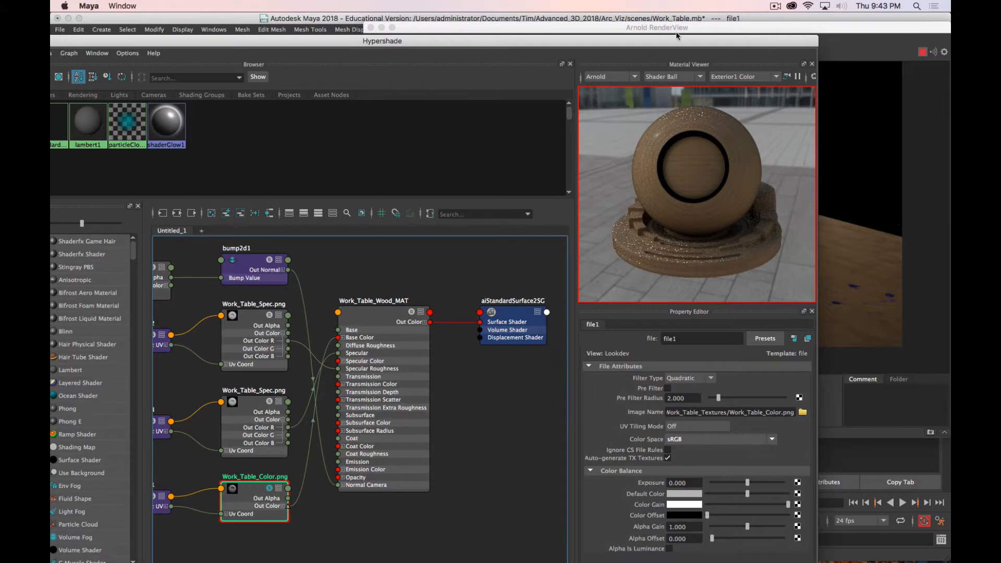
pyautogui.moveTo(672, 39); pyautogui.dragTo(663, 174)
pyautogui.click(371, 28)
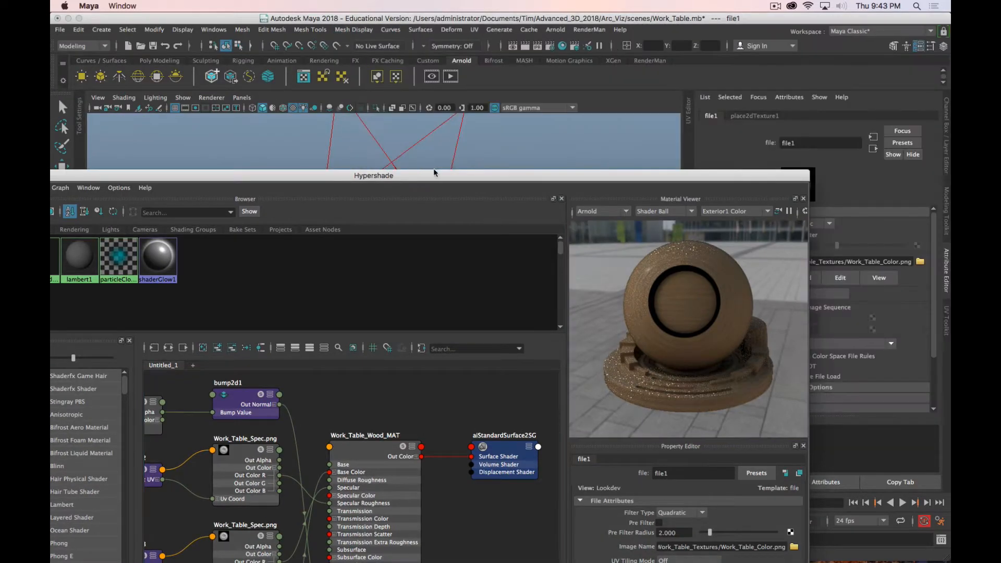
pyautogui.doubleClick(438, 175)
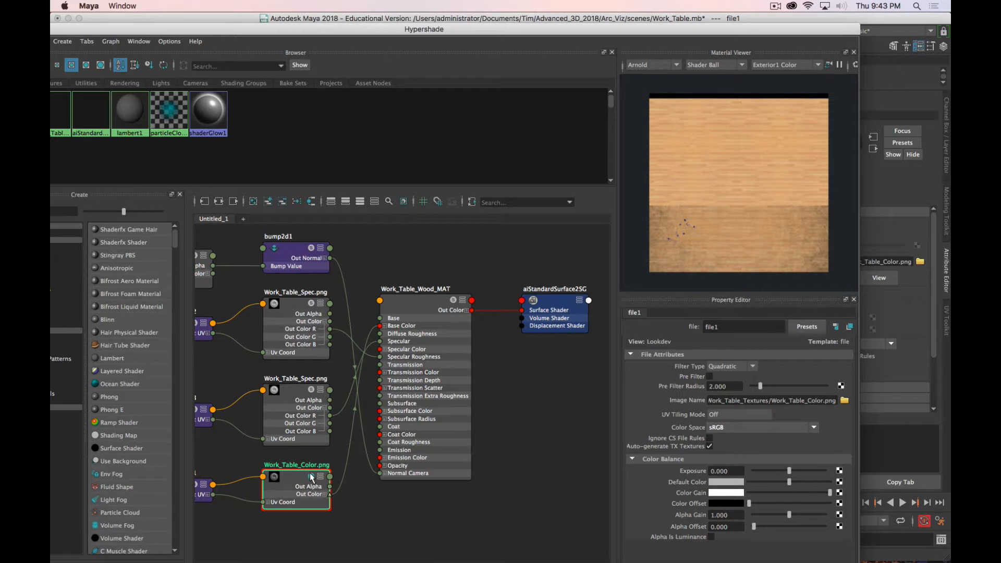
# Solo the bump2d1 node, examine its relief up close on the shader ball, and turn the solo off
pyautogui.click(313, 254)
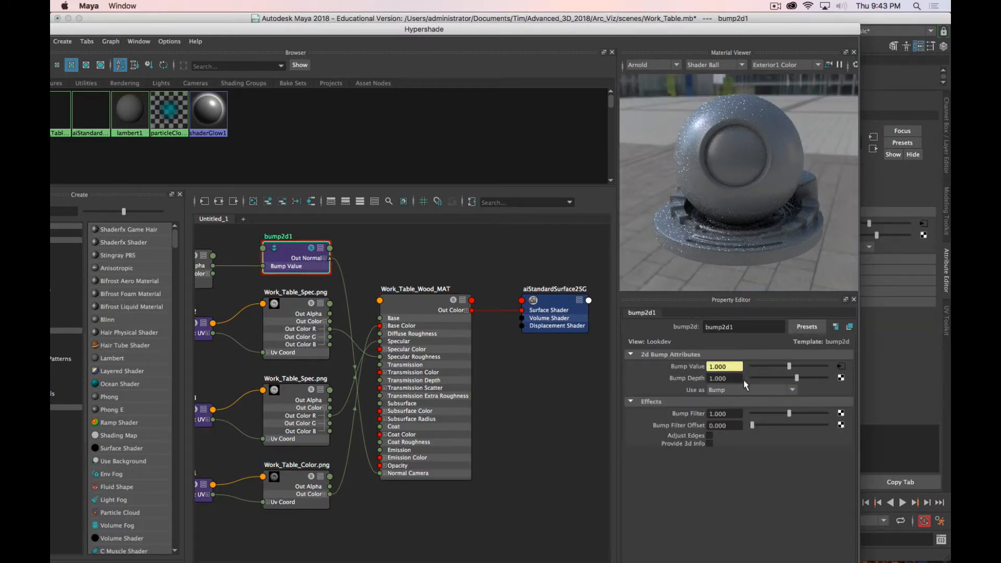
pyautogui.click(668, 66)
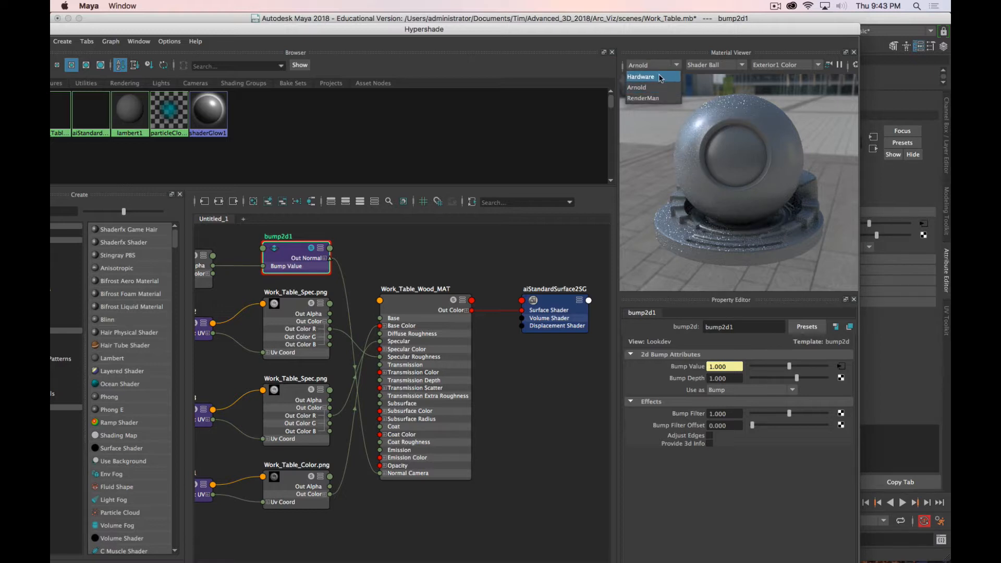
pyautogui.click(716, 66)
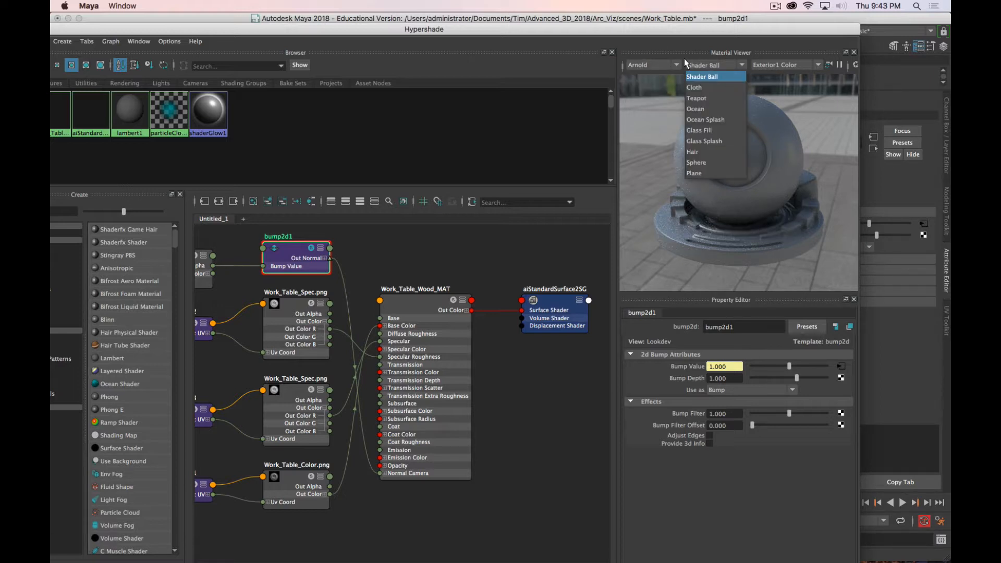
pyautogui.click(652, 38)
pyautogui.keyDown('alt'); pyautogui.moveTo(725, 149); pyautogui.dragTo(726, 235, button='right'); pyautogui.keyUp('alt')
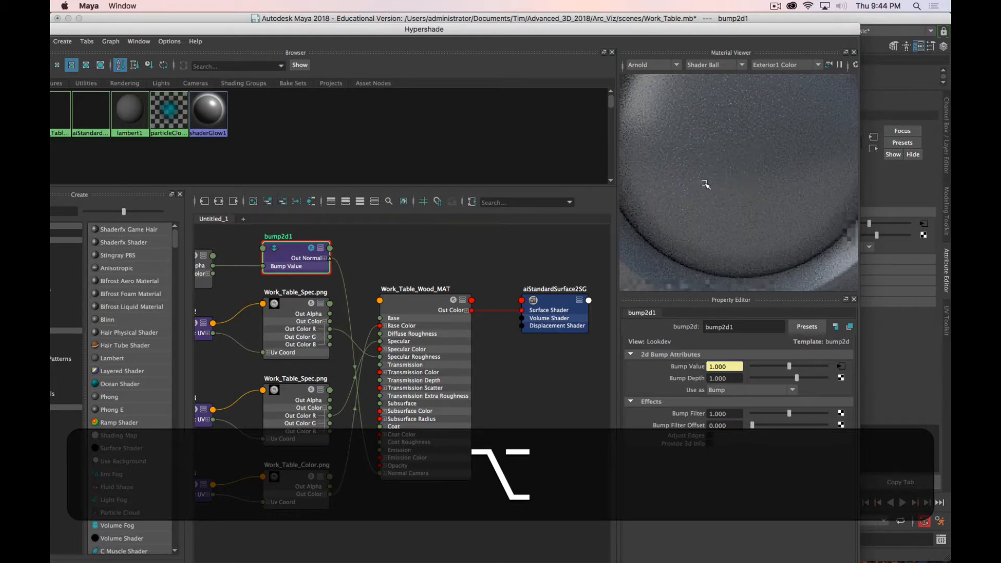
pyautogui.keyDown('alt'); pyautogui.moveTo(705, 183); pyautogui.dragTo(741, 168); pyautogui.keyUp('alt')
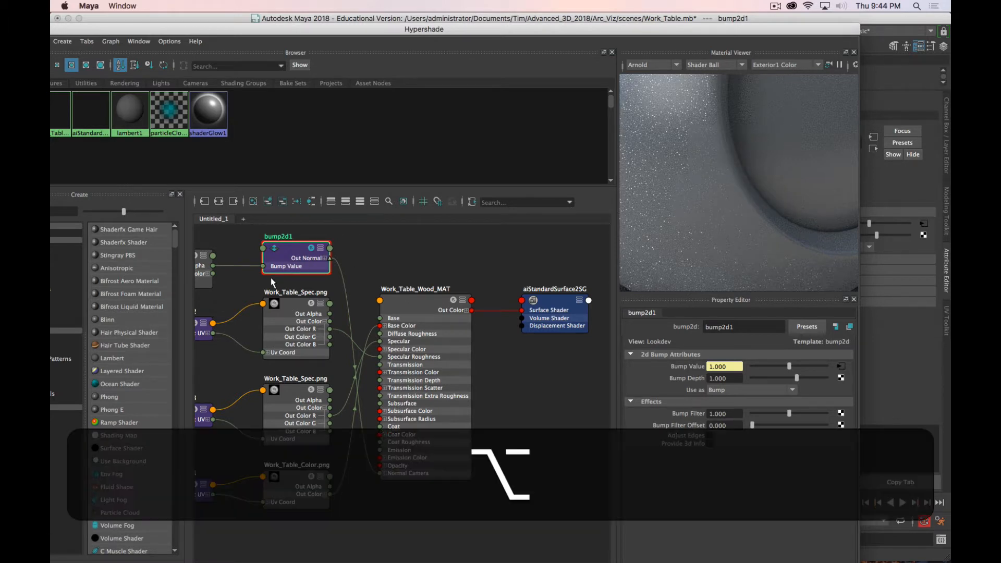
pyautogui.click(311, 249)
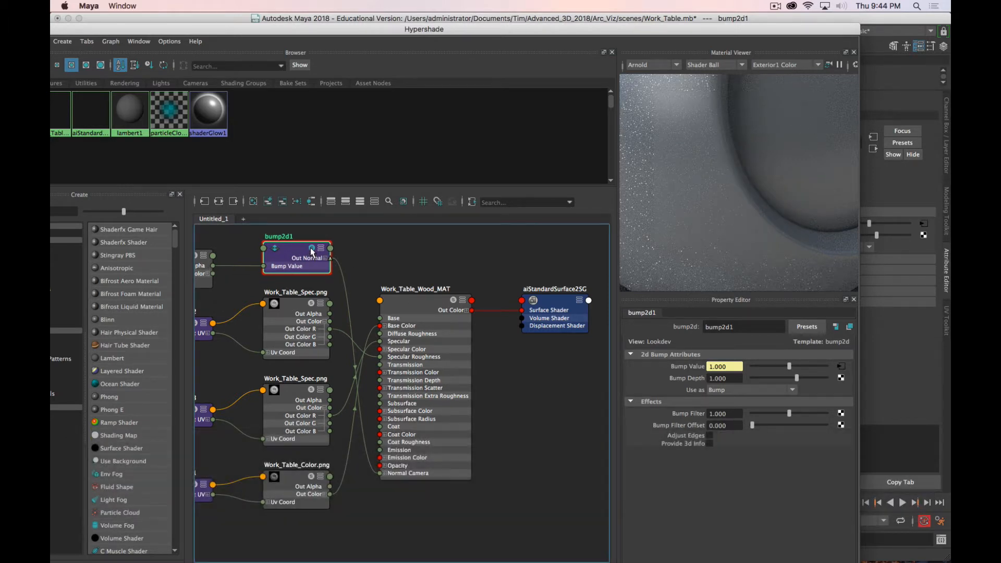
pyautogui.click(715, 64)
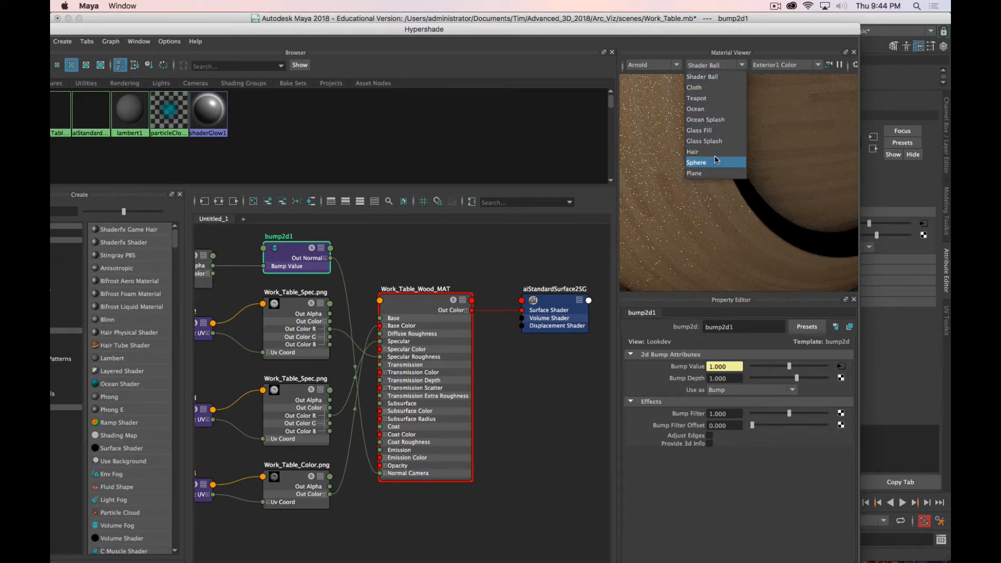
pyautogui.click(652, 468)
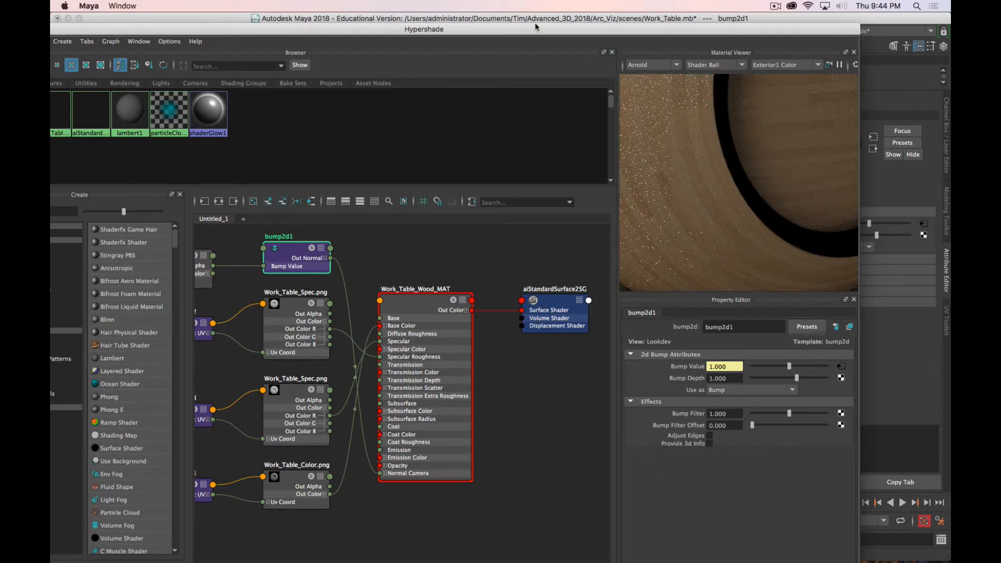
# Disconnect the Work_Table_Spec.png and Work_Table_Color.png textures from Work_Table_Wood_MAT's Specular, Specular Roughness and Base Color inputs
pyautogui.moveTo(527, 30); pyautogui.dragTo(704, 19)
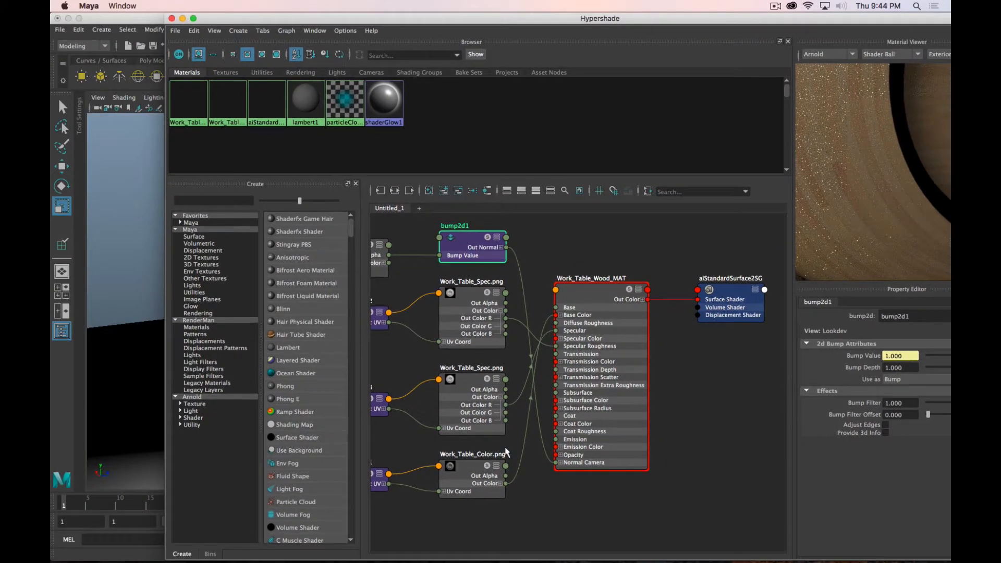
pyautogui.click(554, 350)
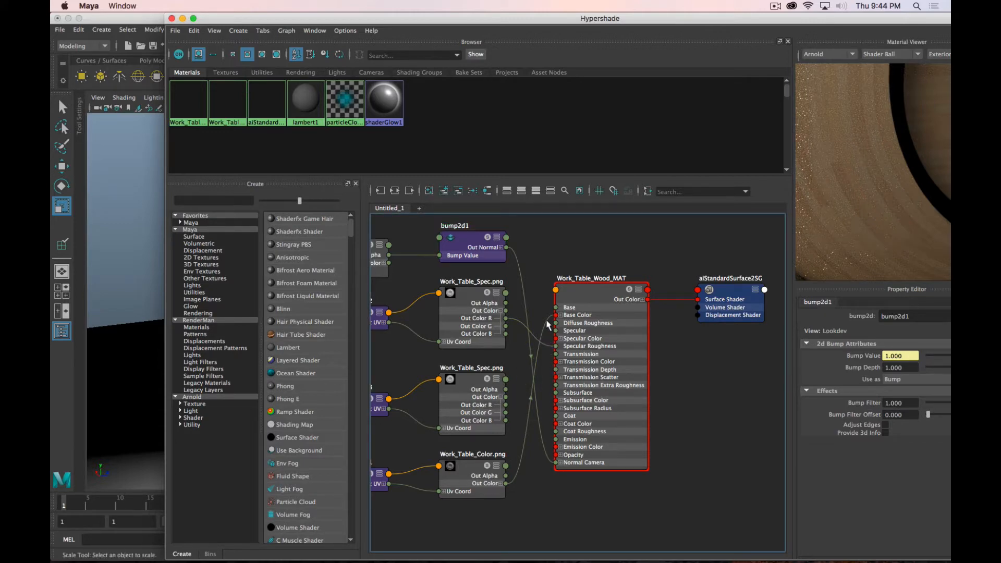
pyautogui.moveTo(548, 322); pyautogui.dragTo(532, 343)
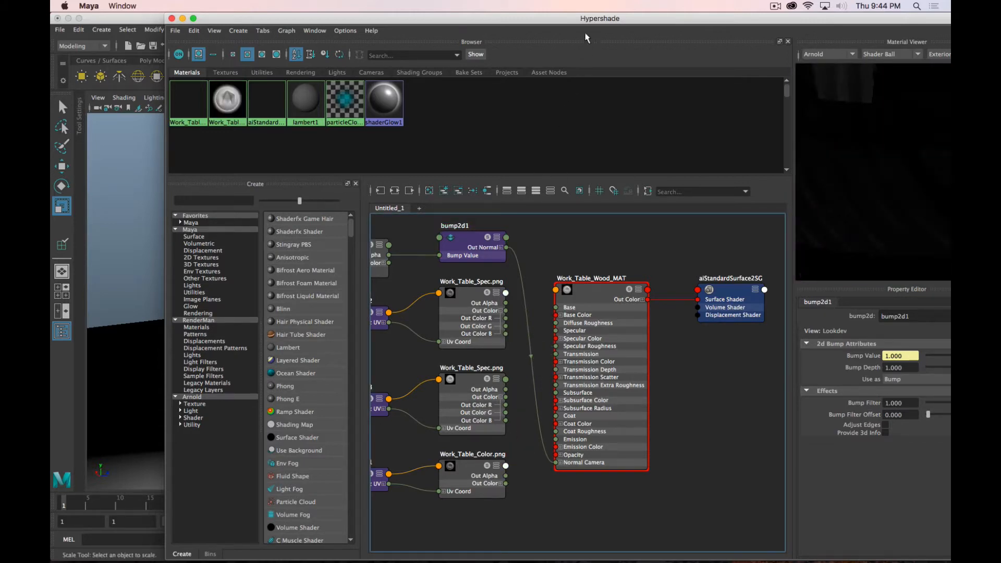
# Set Work_Table_Wood_MAT's base color to a mid grey and check the tabletop in the camera view
pyautogui.moveTo(601, 18); pyautogui.dragTo(50, 46)
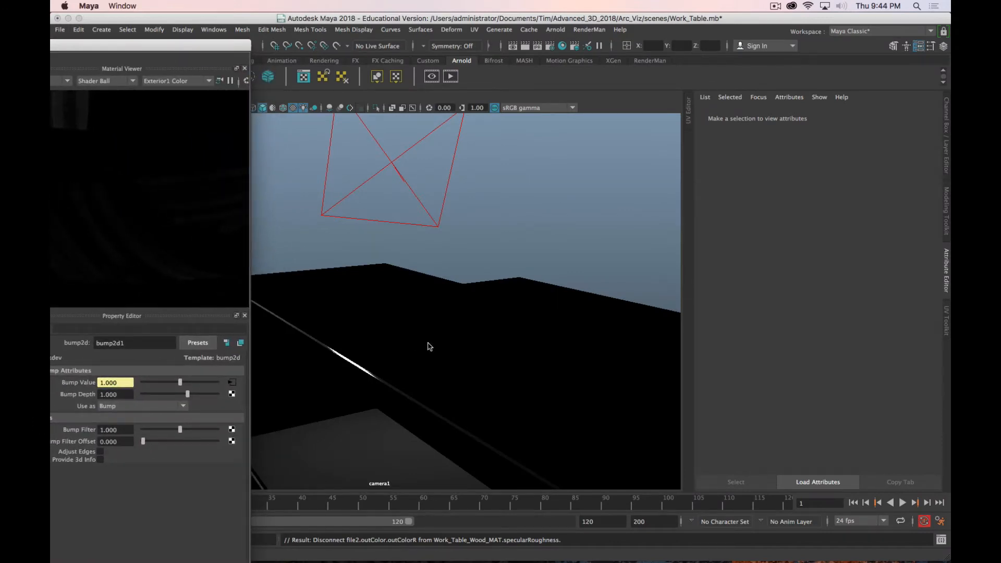
pyautogui.click(443, 360)
pyautogui.keyDown('alt'); pyautogui.moveTo(425, 351); pyautogui.dragTo(324, 246); pyautogui.keyUp('alt')
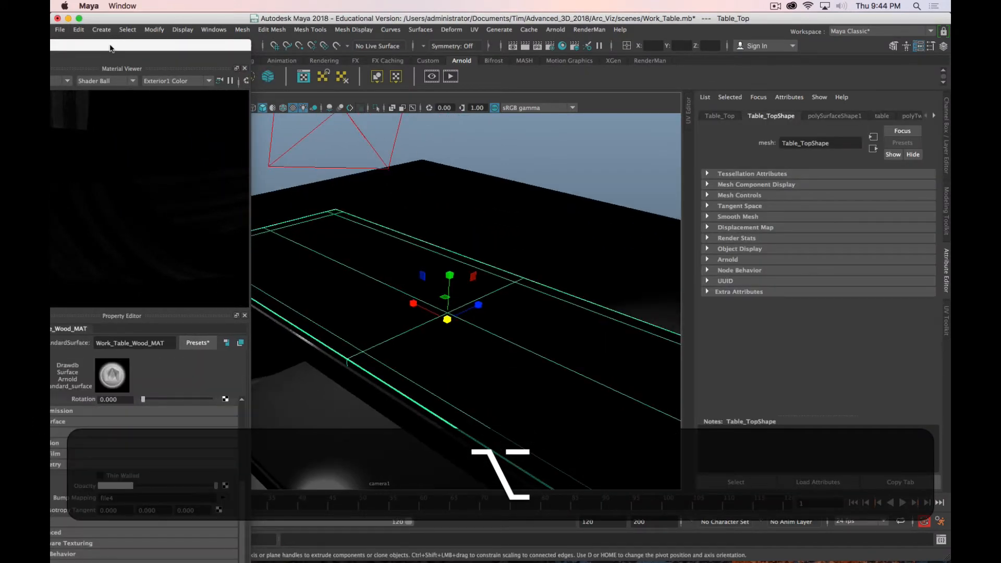
pyautogui.moveTo(110, 48); pyautogui.dragTo(450, 21)
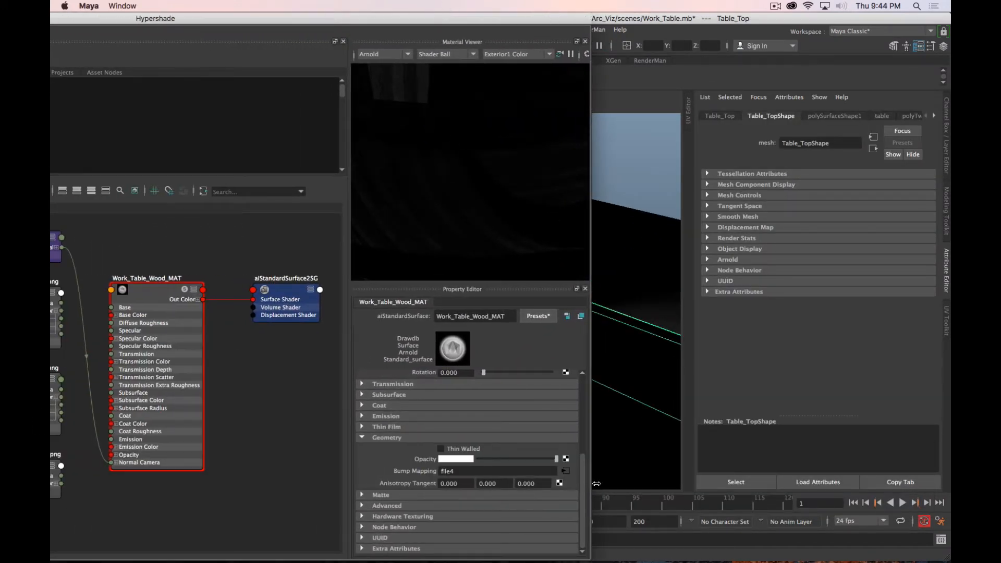
pyautogui.scroll(5, 480, 435)
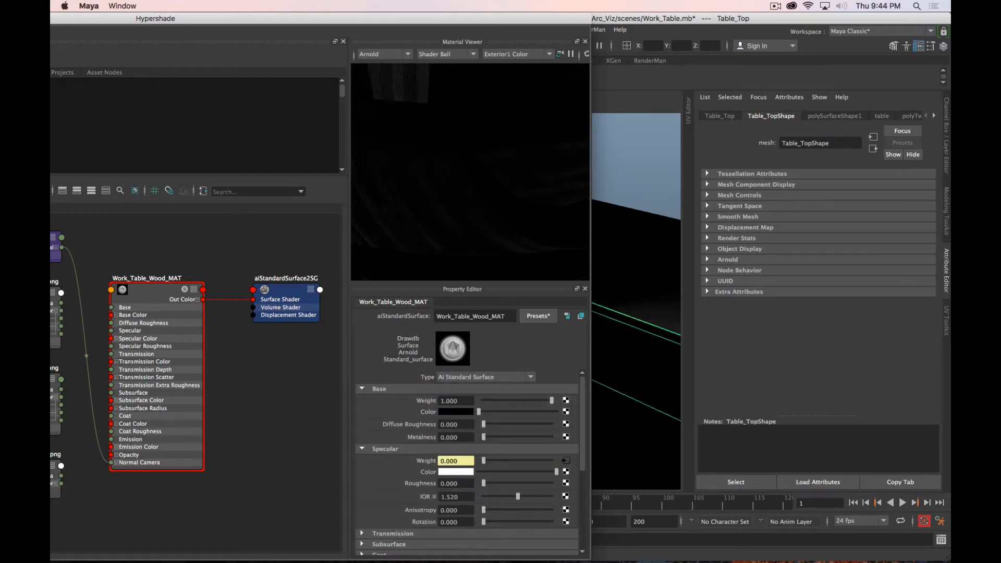
pyautogui.moveTo(479, 411); pyautogui.dragTo(501, 412)
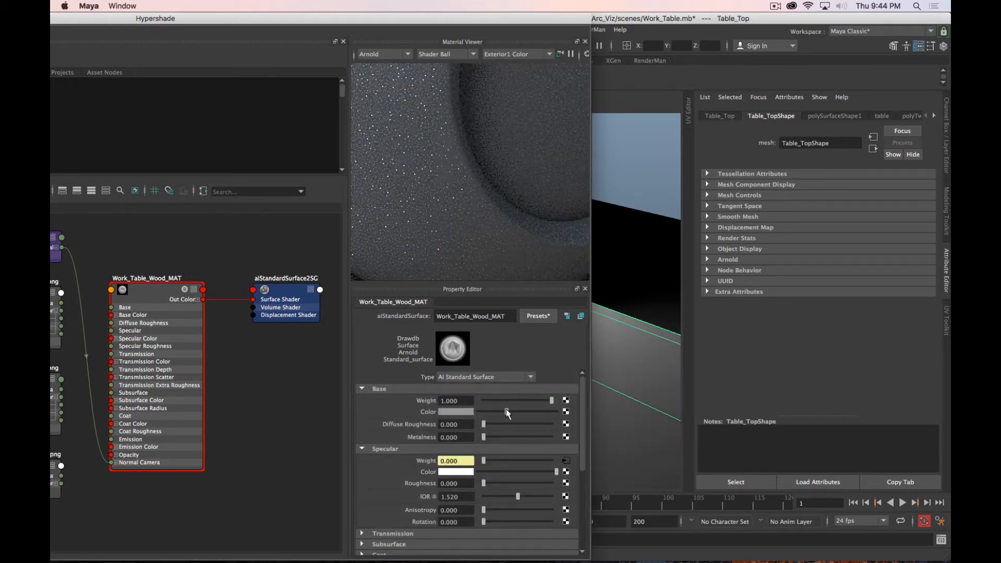
pyautogui.moveTo(445, 23); pyautogui.dragTo(440, 24)
pyautogui.click(255, 246)
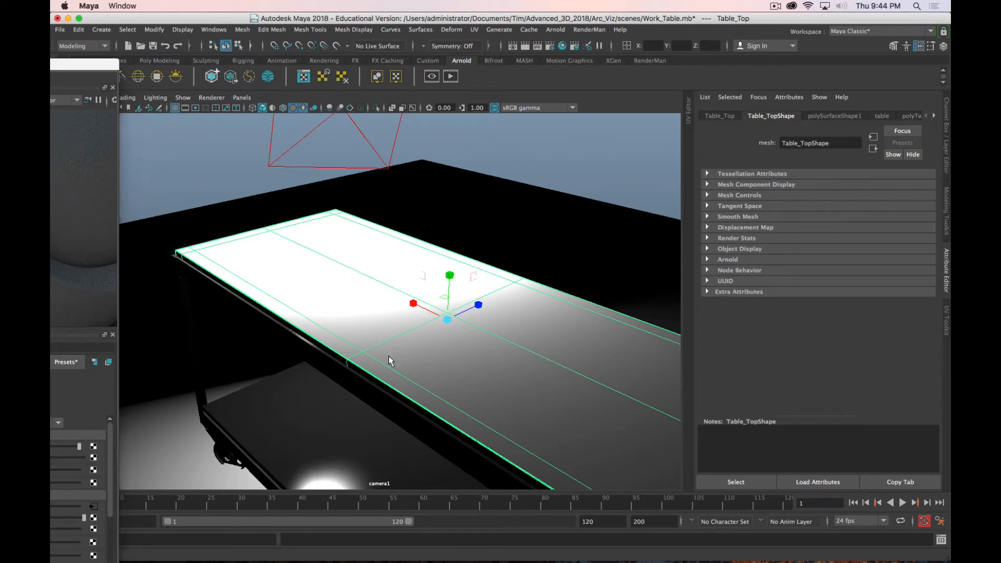
pyautogui.keyDown('alt'); pyautogui.moveTo(391, 358); pyautogui.dragTo(447, 398); pyautogui.keyUp('alt')
pyautogui.keyDown('alt'); pyautogui.moveTo(447, 398); pyautogui.dragTo(485, 393, button='right'); pyautogui.keyUp('alt')
pyautogui.keyDown('alt'); pyautogui.moveTo(485, 392); pyautogui.dragTo(401, 383); pyautogui.keyUp('alt')
pyautogui.keyDown('alt'); pyautogui.moveTo(400, 383); pyautogui.dragTo(415, 366, button='right'); pyautogui.keyUp('alt')
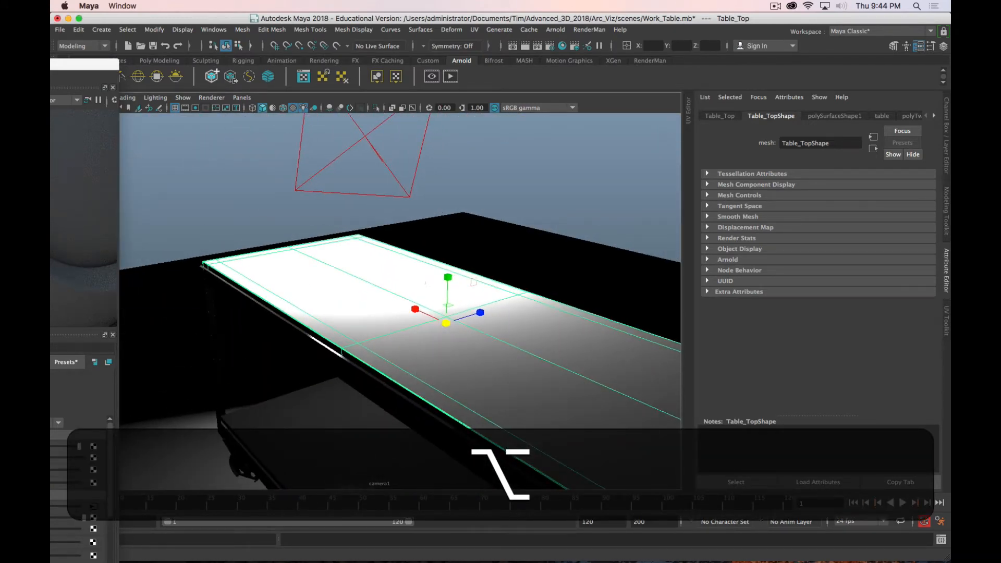
# Connect the Out Color R output of the file4 texture to the Bump Value input of bump2d1
pyautogui.moveTo(84, 64); pyautogui.dragTo(145, 29)
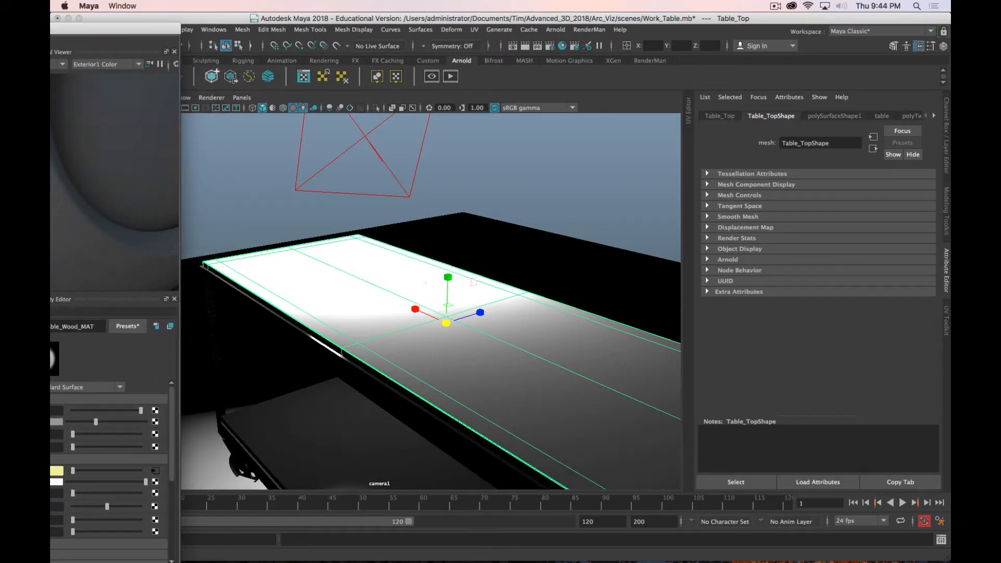
pyautogui.press('super+period')
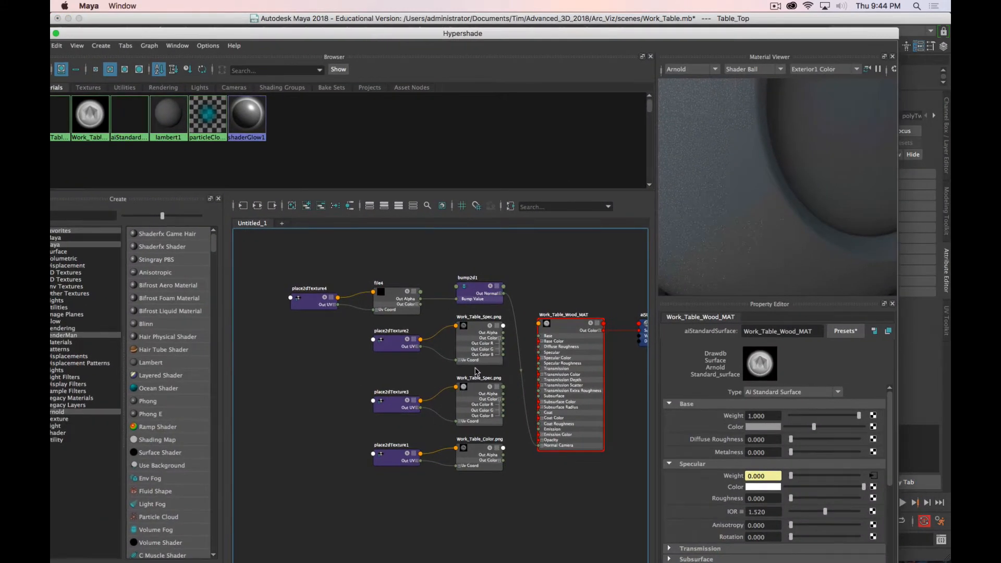
pyautogui.scroll(5, 411, 369)
pyautogui.keyDown('alt'); pyautogui.moveTo(410, 371); pyautogui.dragTo(304, 396, button='middle'); pyautogui.keyUp('alt')
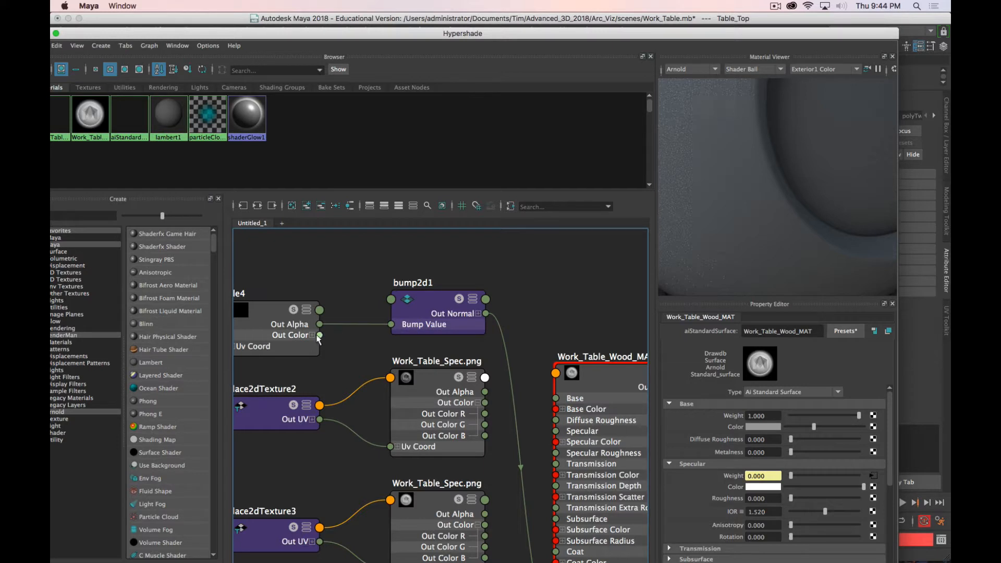
pyautogui.click(312, 335)
pyautogui.moveTo(320, 347); pyautogui.dragTo(391, 325)
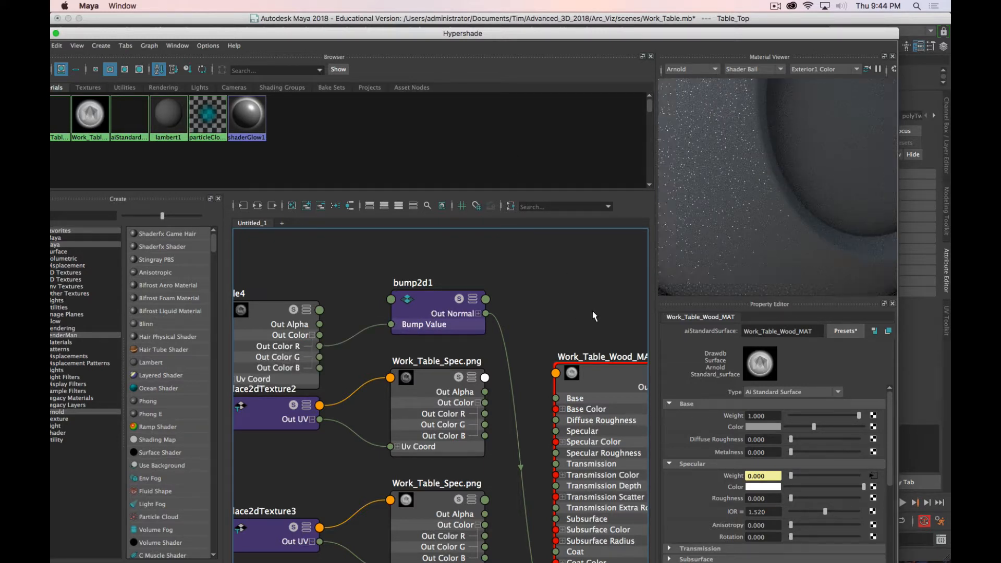
# Examine the bump effect on the whole shader ball and on the tabletop from a low camera angle
pyautogui.scroll(-5, 692, 256)
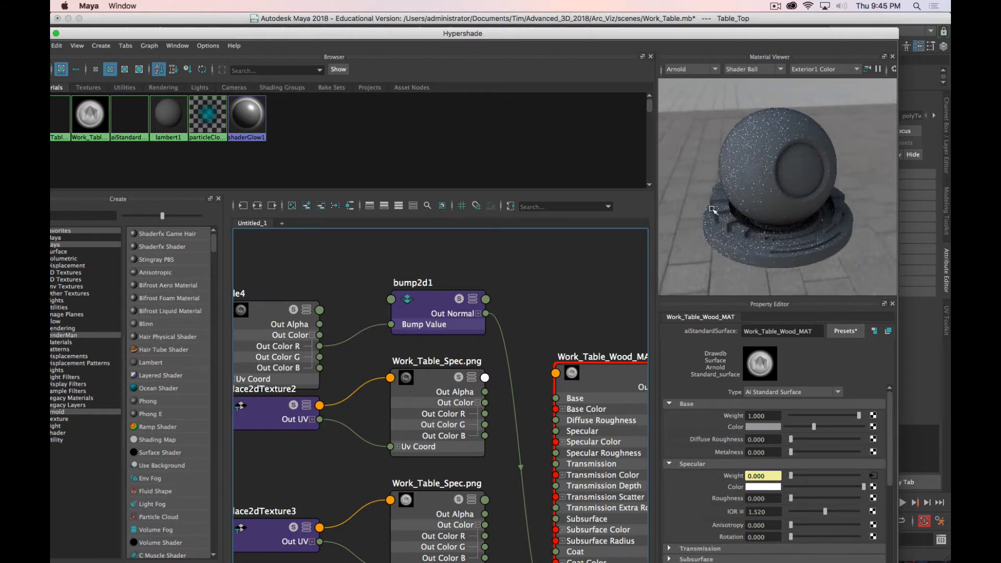
pyautogui.moveTo(694, 35); pyautogui.dragTo(0, 20)
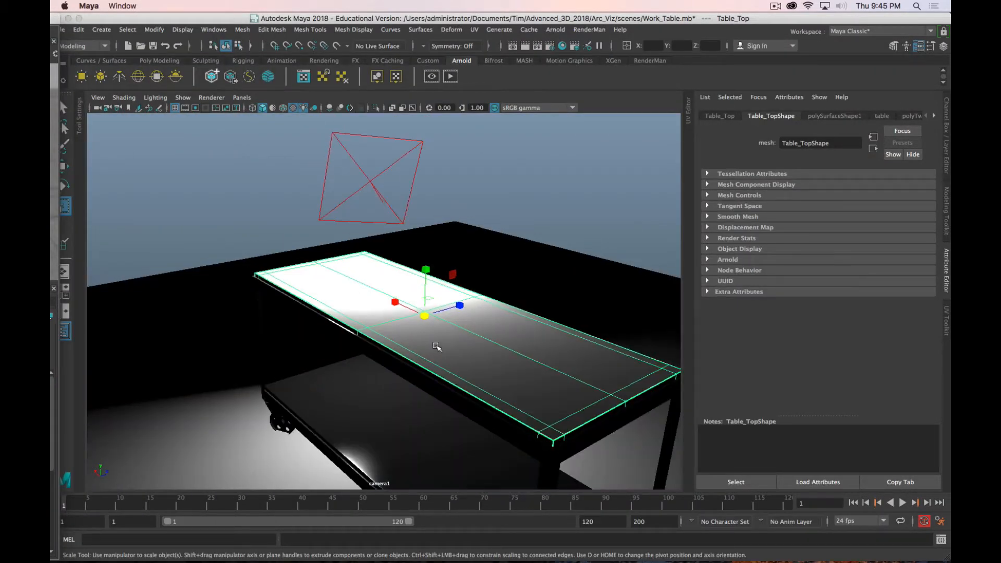
pyautogui.keyDown('alt'); pyautogui.moveTo(438, 346); pyautogui.dragTo(480, 393, button='right'); pyautogui.keyUp('alt')
pyautogui.keyDown('alt'); pyautogui.moveTo(480, 393); pyautogui.dragTo(447, 350); pyautogui.keyUp('alt')
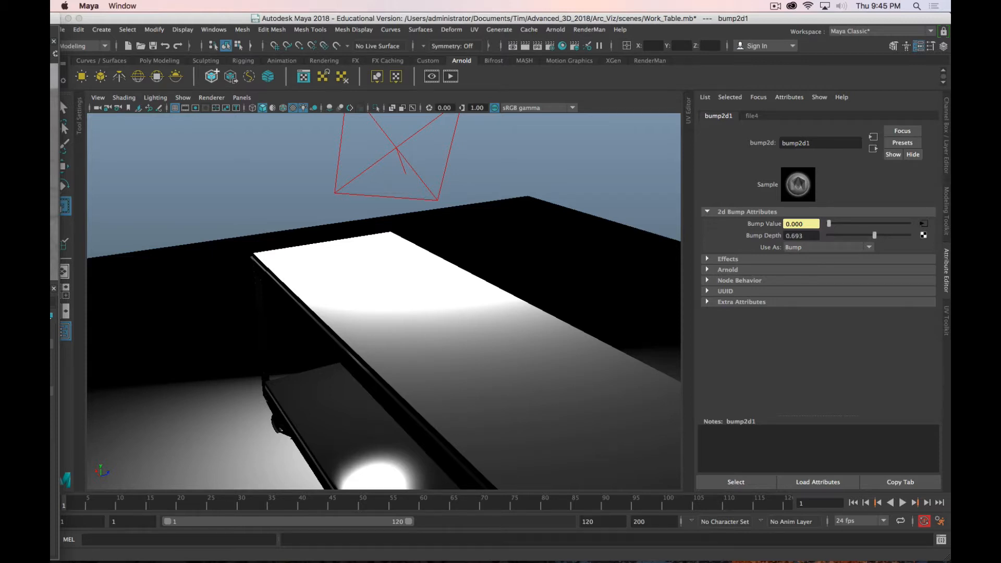
pyautogui.press('super+period')
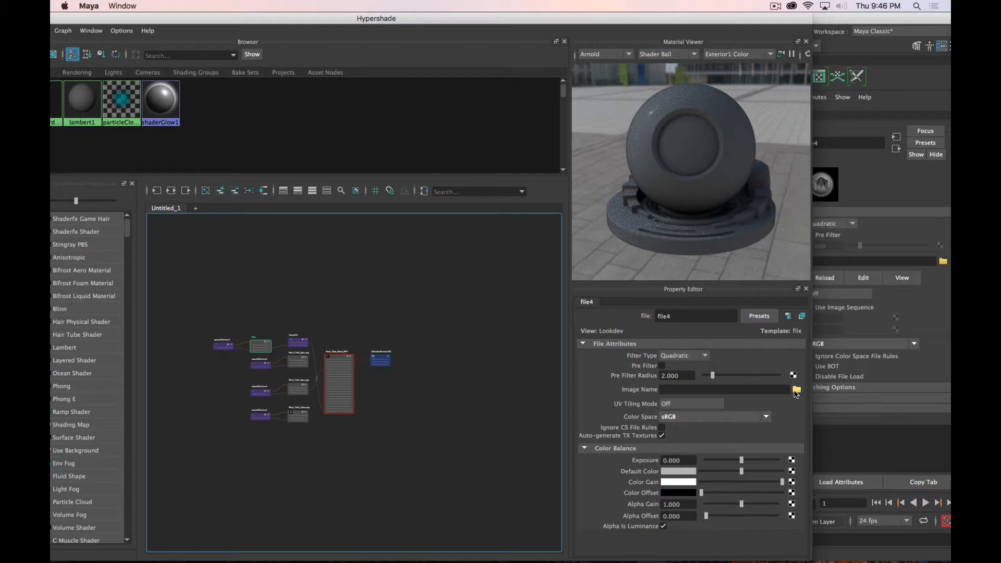
# Load Work_Table_Bump.png from the Work_Table_Textures folder as the image of the file4 texture
pyautogui.click(797, 390)
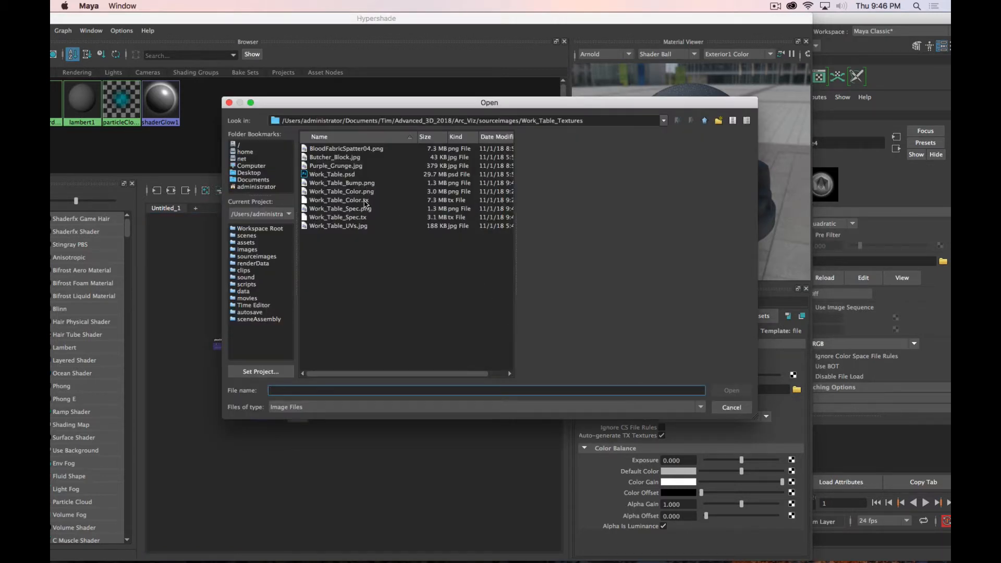
pyautogui.click(355, 183)
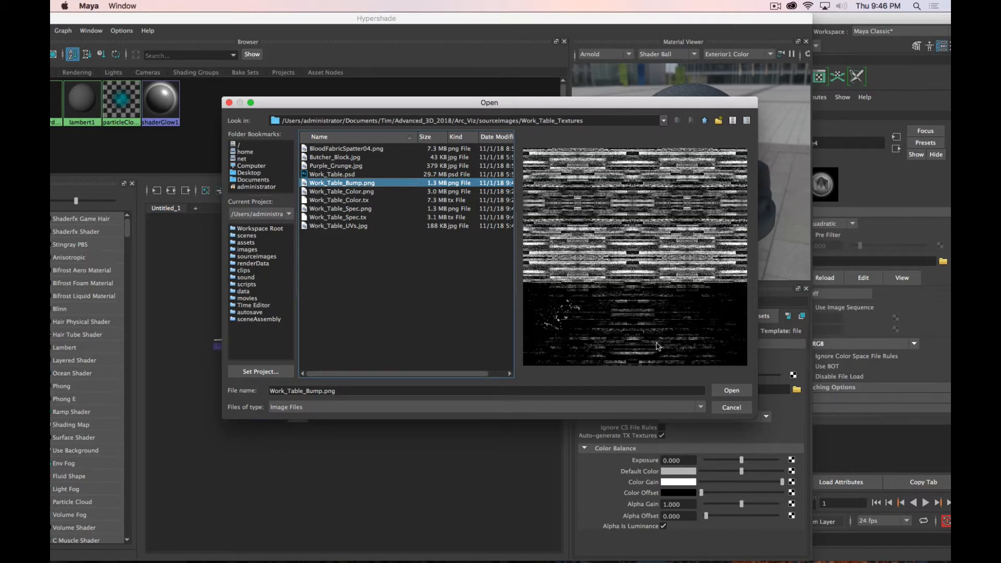
pyautogui.click(731, 391)
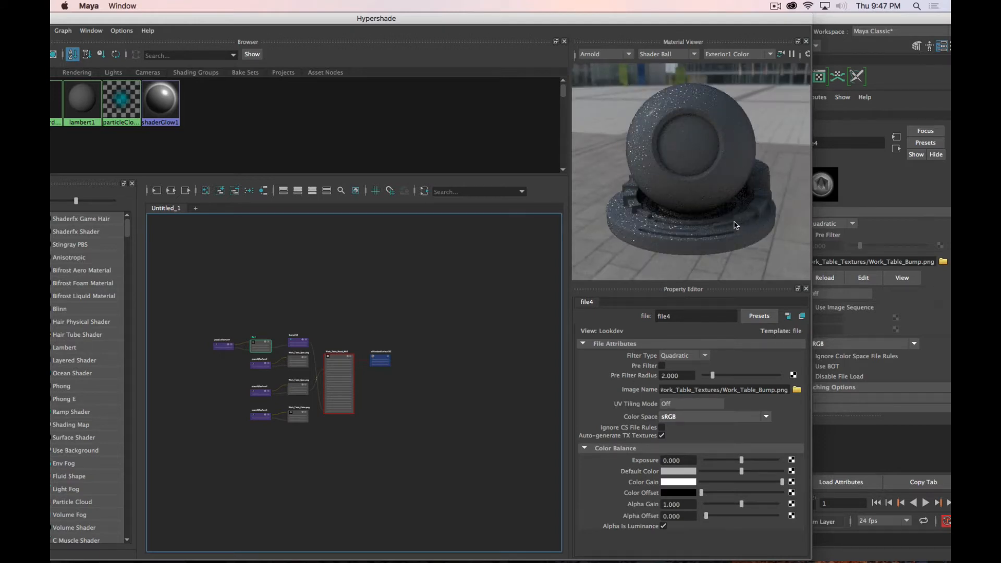
# Examine the bump relief across the tabletop up close from several camera angles and review the material's node connections
pyautogui.moveTo(463, 24); pyautogui.dragTo(0, 24)
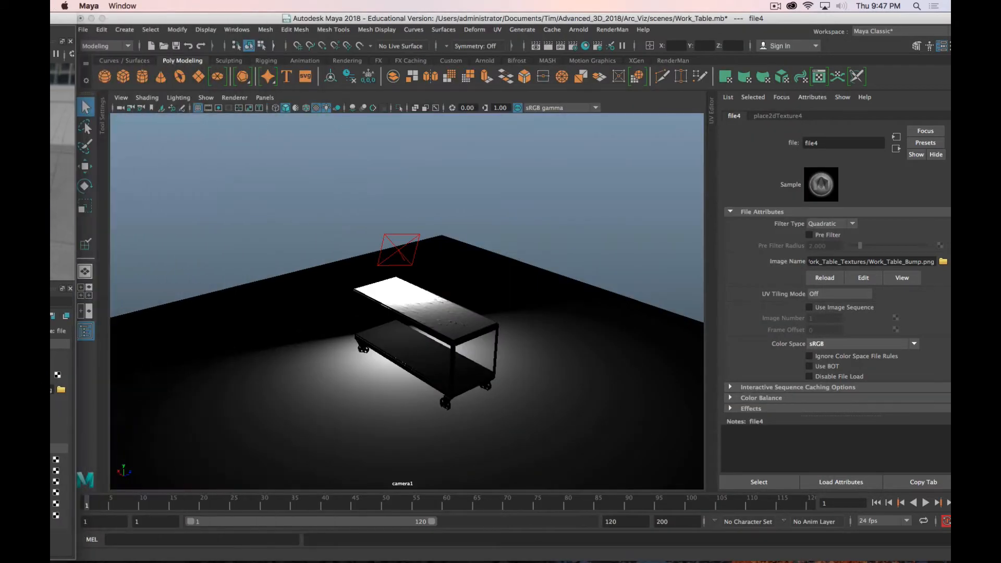
pyautogui.keyDown('alt'); pyautogui.moveTo(380, 297); pyautogui.dragTo(372, 484, button='right'); pyautogui.keyUp('alt')
pyautogui.keyDown('alt'); pyautogui.moveTo(372, 484); pyautogui.dragTo(433, 377); pyautogui.keyUp('alt')
pyautogui.keyDown('alt'); pyautogui.moveTo(433, 377); pyautogui.dragTo(441, 391, button='right'); pyautogui.keyUp('alt')
pyautogui.keyDown('alt'); pyautogui.moveTo(440, 391); pyautogui.dragTo(425, 345); pyautogui.keyUp('alt')
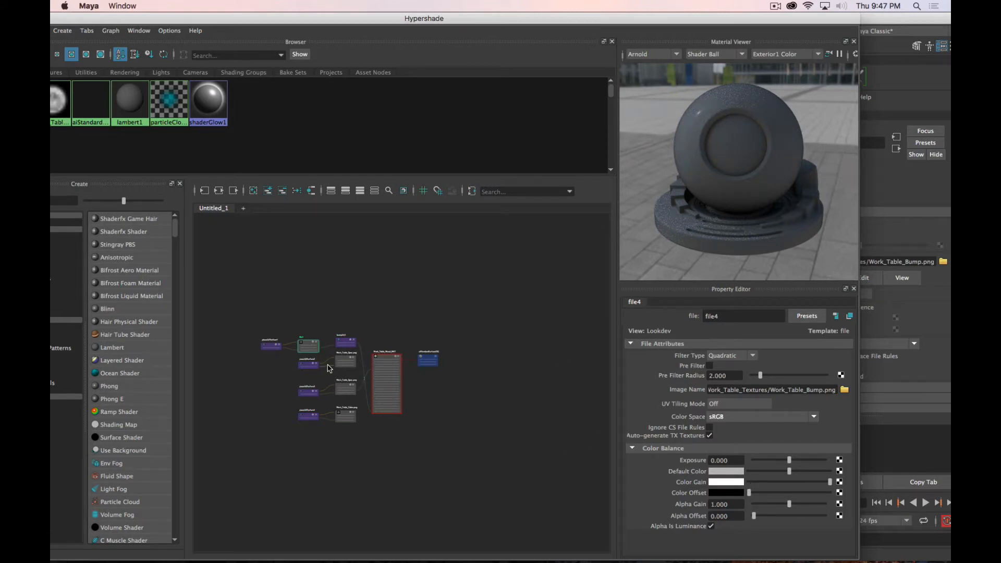
pyautogui.scroll(4, 328, 368)
pyautogui.keyDown('alt'); pyautogui.moveTo(317, 371); pyautogui.dragTo(374, 363, button='middle'); pyautogui.keyUp('alt')
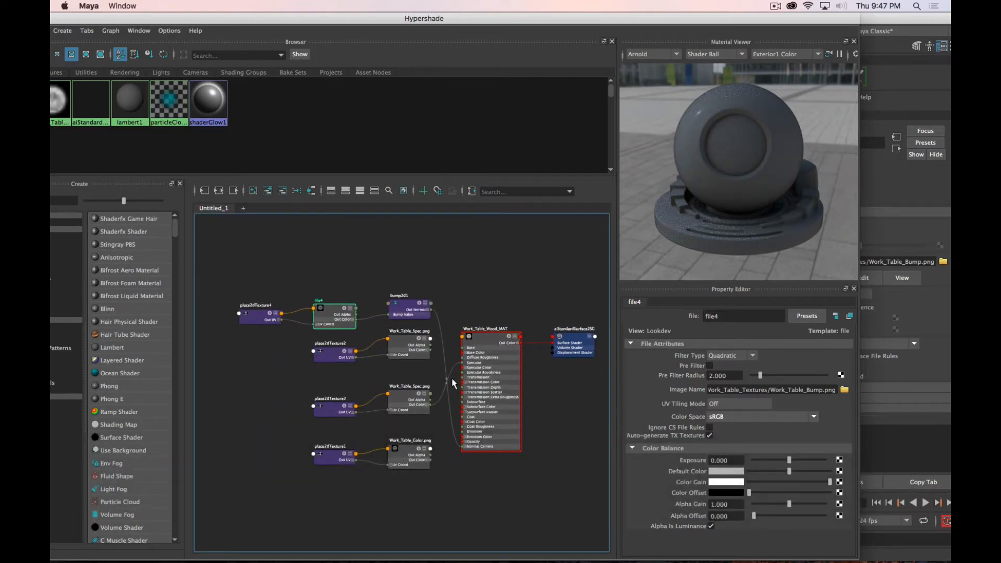
pyautogui.scroll(3, 452, 378)
pyautogui.moveTo(514, 16); pyautogui.dragTo(50, 19)
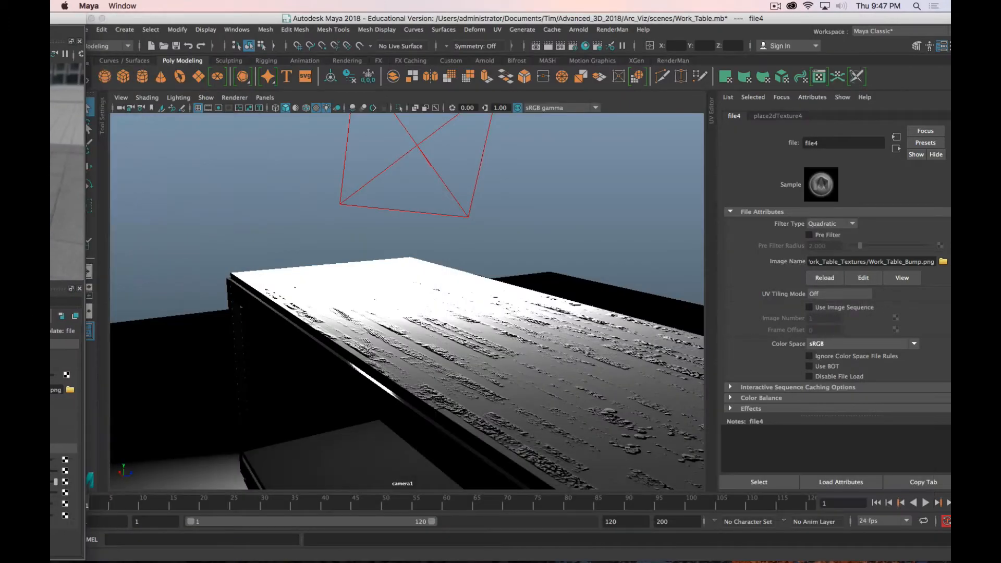
pyautogui.keyDown('alt'); pyautogui.moveTo(370, 300); pyautogui.dragTo(502, 352); pyautogui.keyUp('alt')
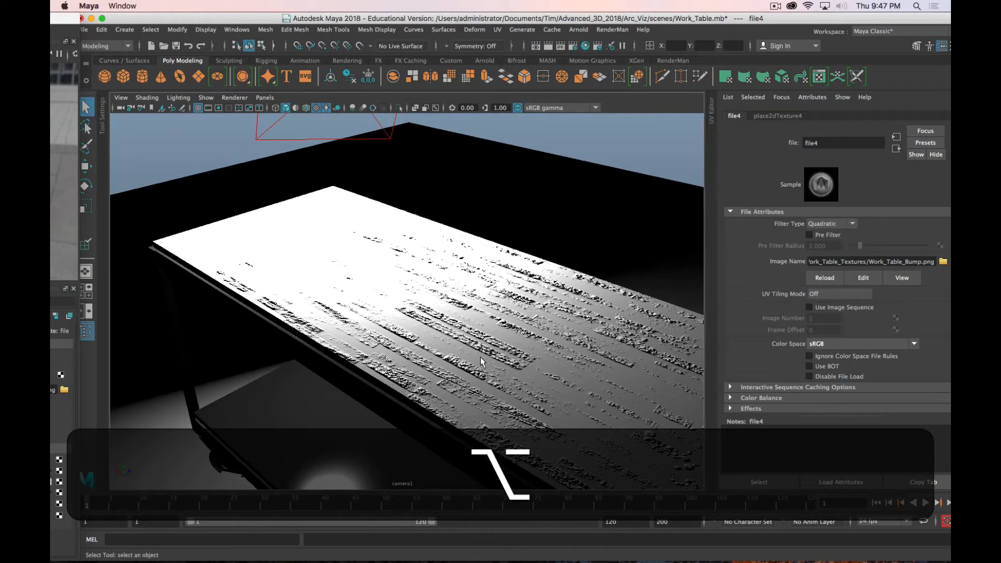
pyautogui.keyDown('alt'); pyautogui.moveTo(513, 383); pyautogui.dragTo(407, 348, button='middle'); pyautogui.keyUp('alt')
pyautogui.keyDown('alt'); pyautogui.moveTo(406, 334); pyautogui.dragTo(364, 327); pyautogui.keyUp('alt')
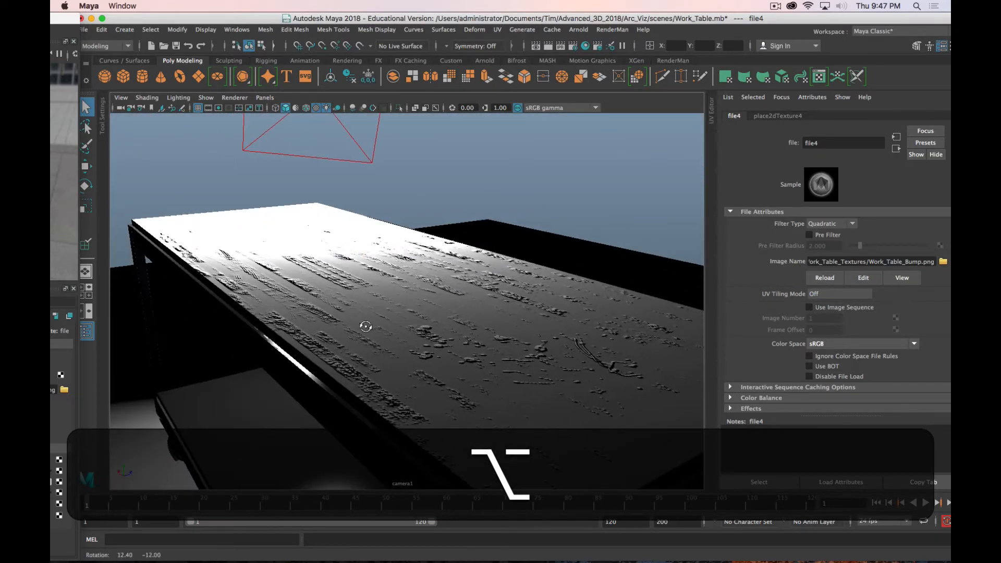
# Lower the Bump Depth of bump2d1 to about 0.109 and check the relief on the tabletop
pyautogui.moveTo(62, 19); pyautogui.dragTo(302, 3)
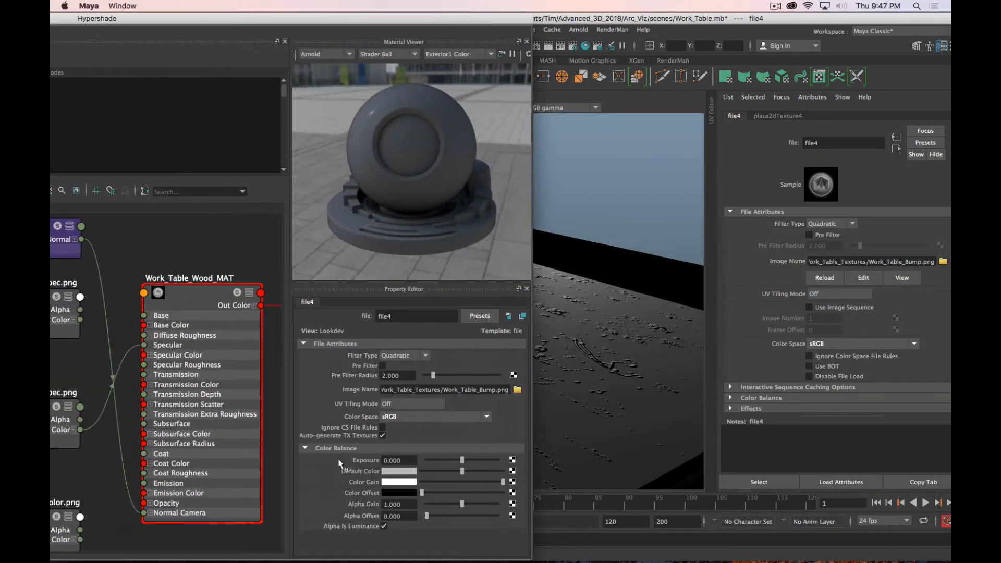
pyautogui.moveTo(161, 21); pyautogui.dragTo(491, 2)
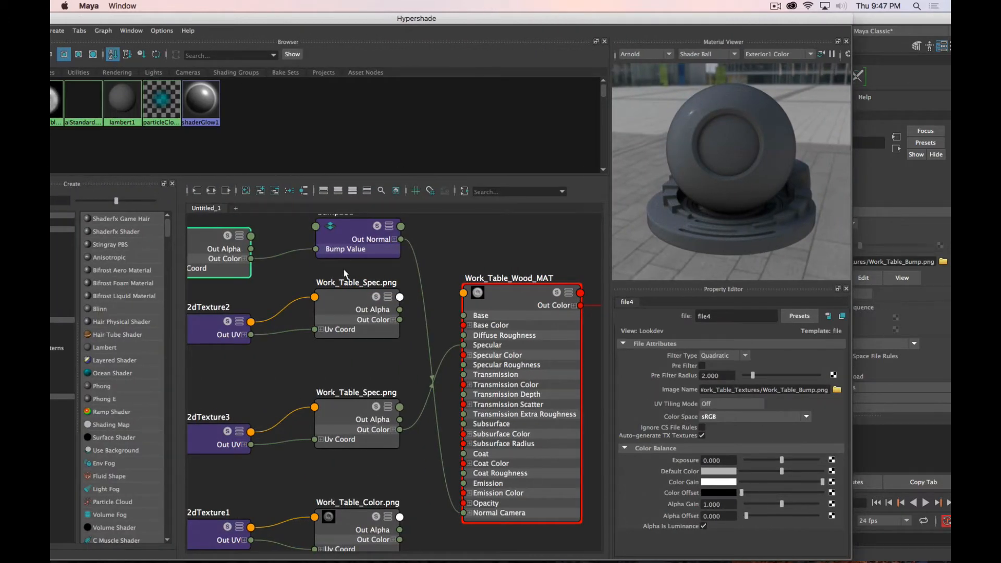
pyautogui.scroll(-2, 345, 273)
pyautogui.click(350, 243)
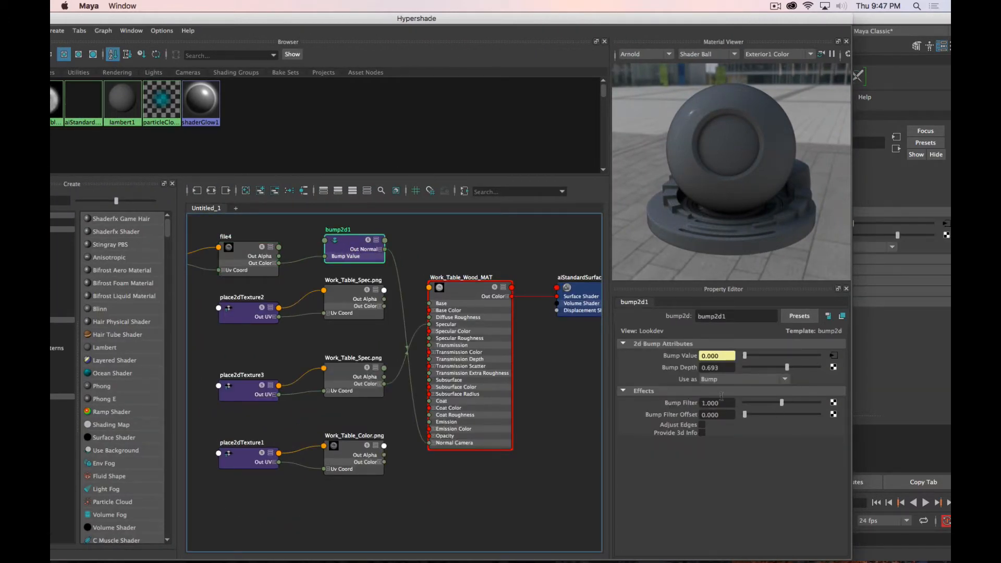
pyautogui.moveTo(787, 368); pyautogui.dragTo(783, 368)
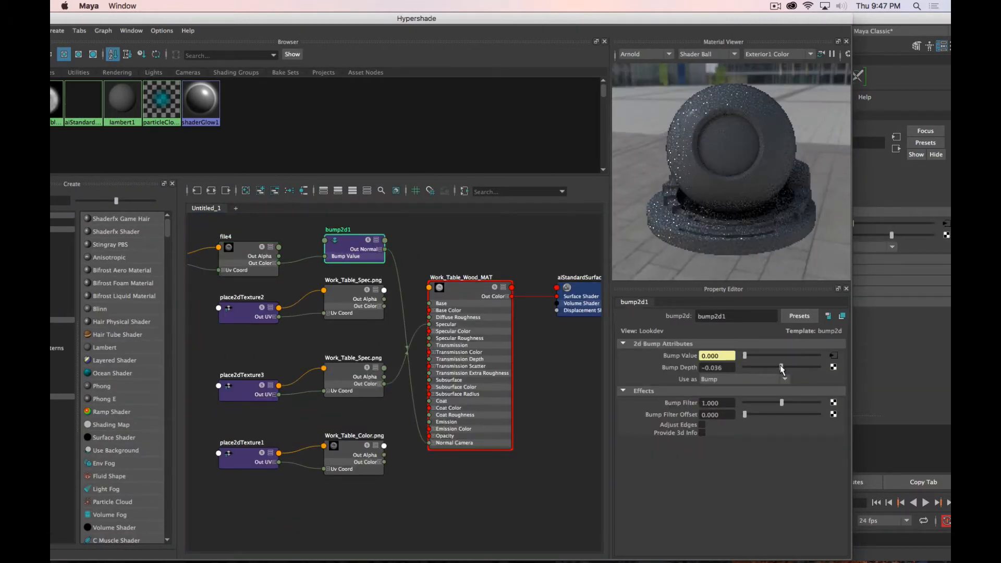
pyautogui.moveTo(570, 3); pyautogui.dragTo(98, 3)
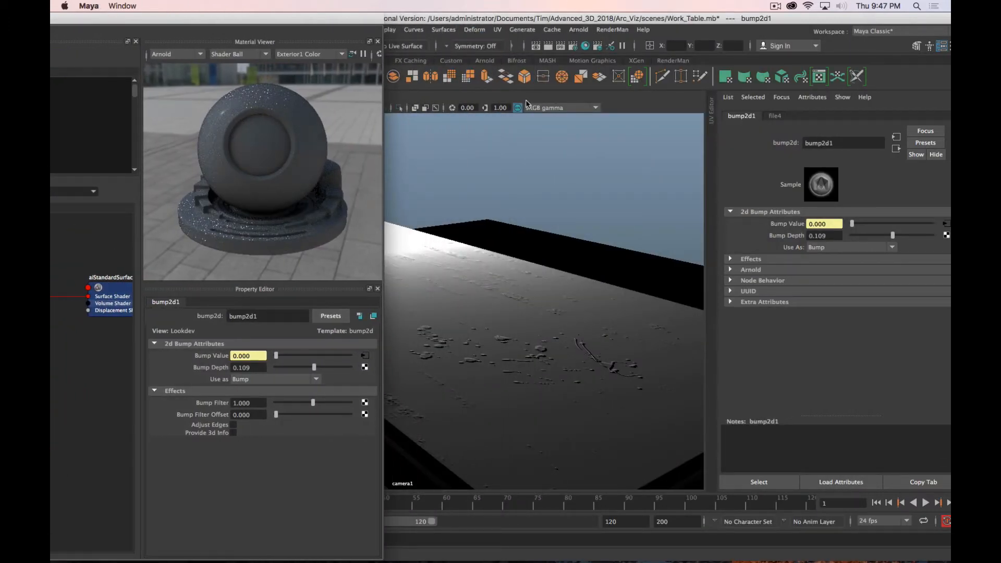
pyautogui.moveTo(337, 16); pyautogui.dragTo(132, 59)
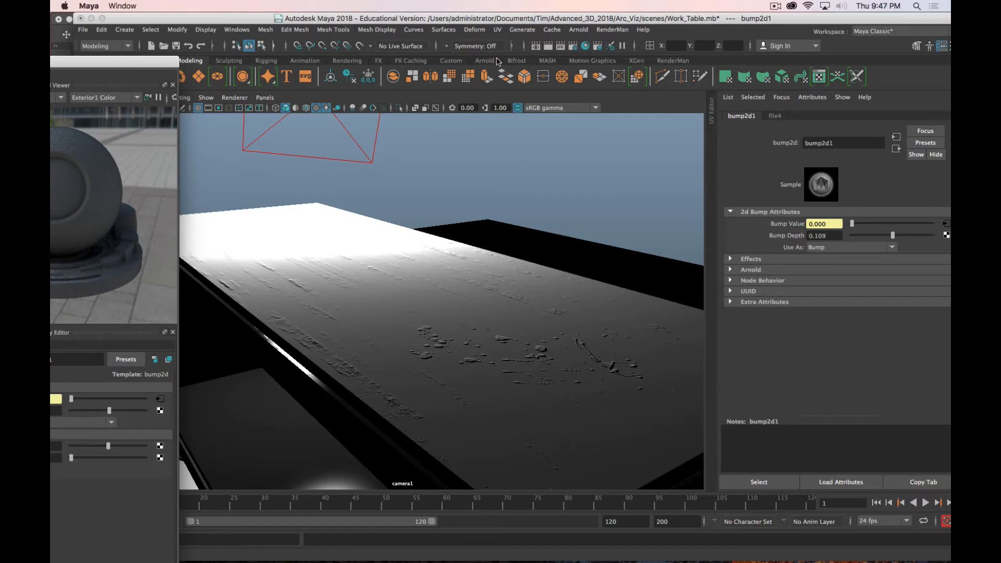
# Render the scene in the Arnold RenderView through cameraShape1, with the view set low along the tabletop
pyautogui.click(483, 61)
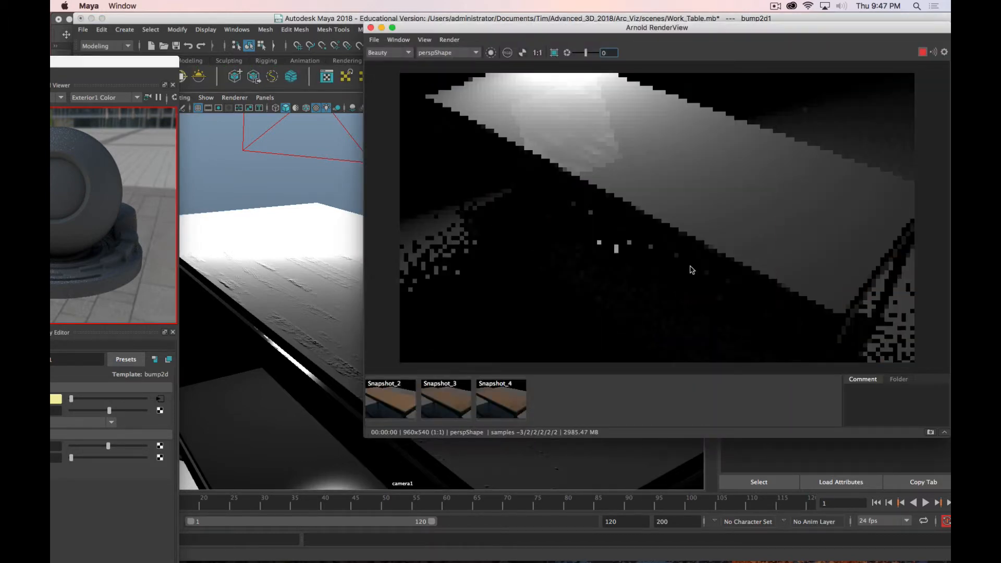
pyautogui.moveTo(660, 230)
pyautogui.keyDown('alt'); pyautogui.mouseDown(button='middle')
pyautogui.moveTo(632, 219)
pyautogui.moveTo(665, 235)
pyautogui.mouseUp(button='middle'); pyautogui.keyUp('alt')
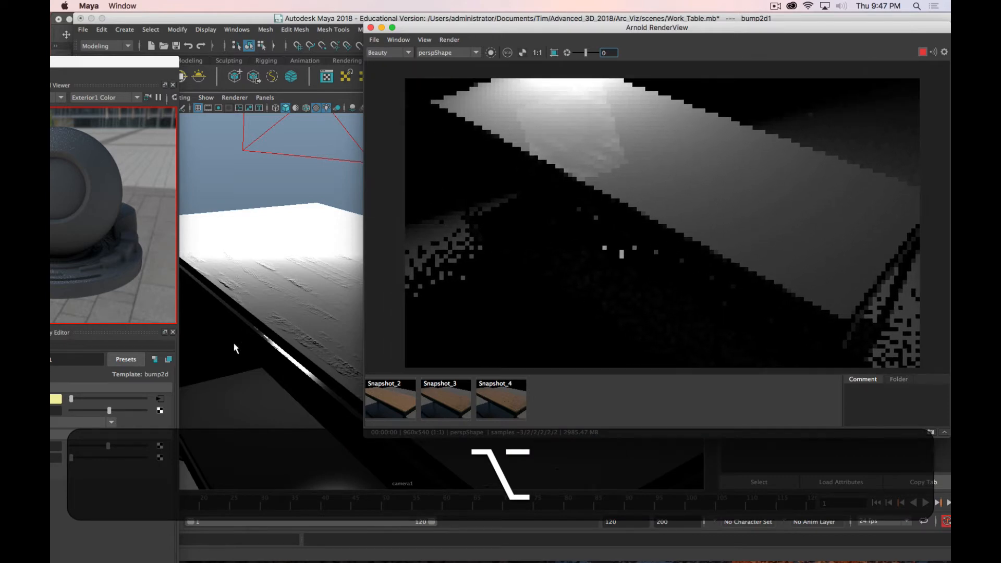
pyautogui.keyDown('alt'); pyautogui.moveTo(235, 307); pyautogui.dragTo(286, 320); pyautogui.keyUp('alt')
pyautogui.click(477, 55)
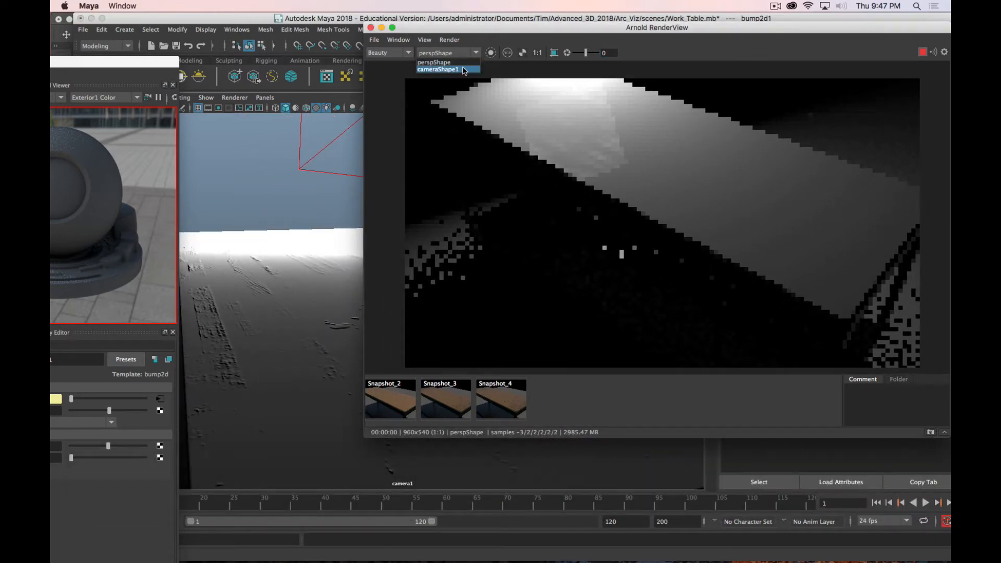
pyautogui.click(464, 69)
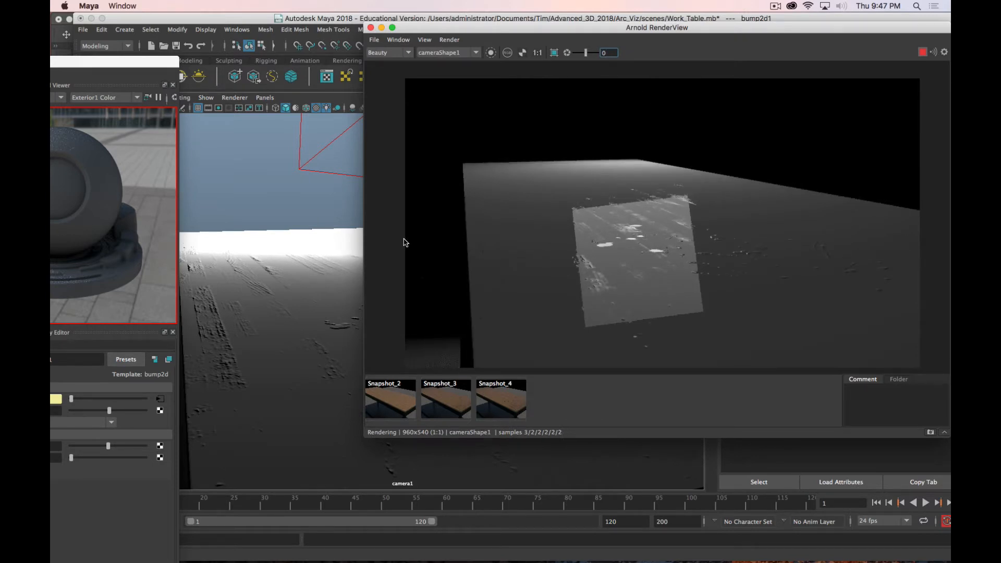
pyautogui.press('alt')
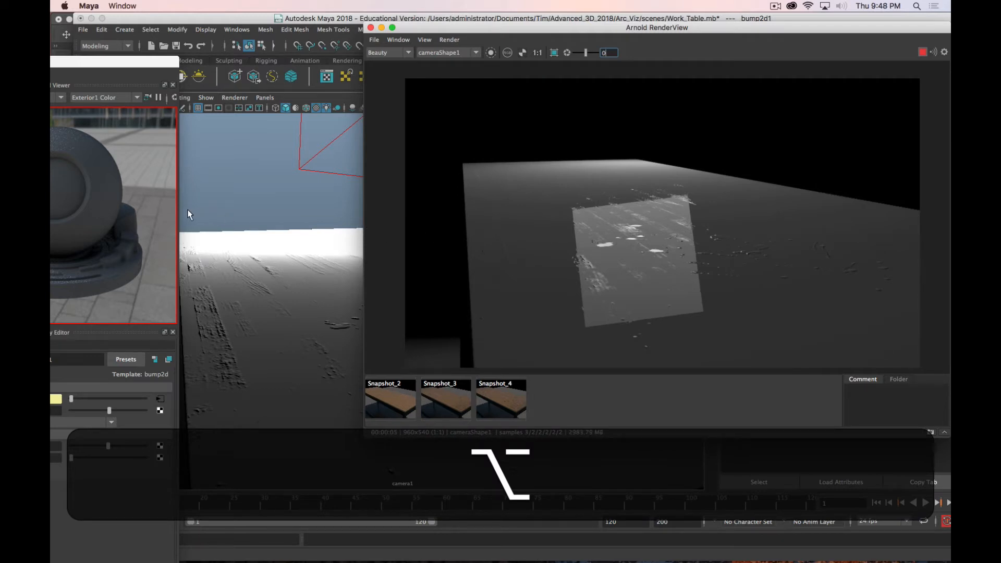
# Try to connect the Out Color of the Work_Table_Spec.png texture fed by place2dTexture2 to Work_Table_Wood_MAT's Specular Color, and remove the link
pyautogui.moveTo(52, 62); pyautogui.dragTo(515, 18)
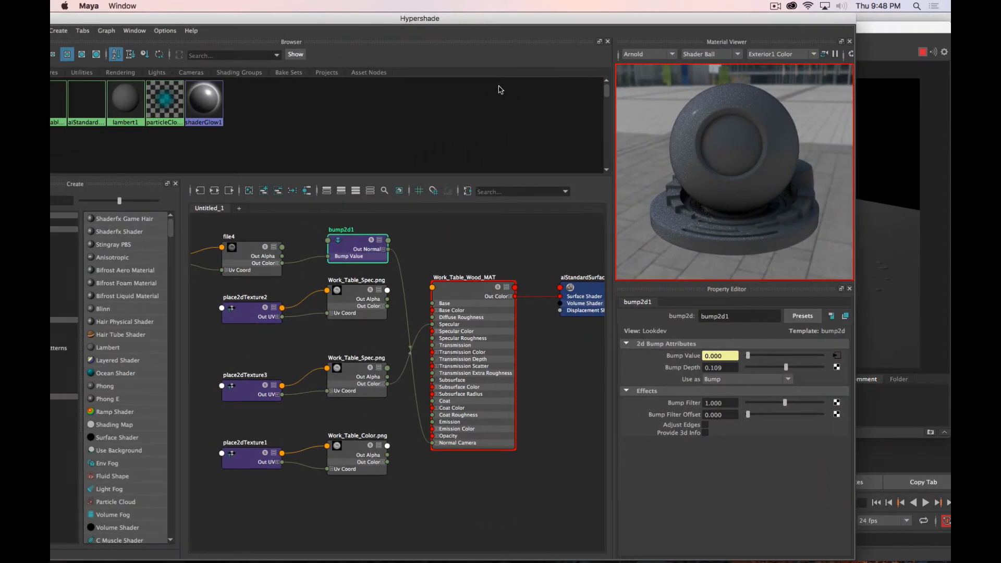
pyautogui.moveTo(721, 561)
pyautogui.scroll(2, 394, 311)
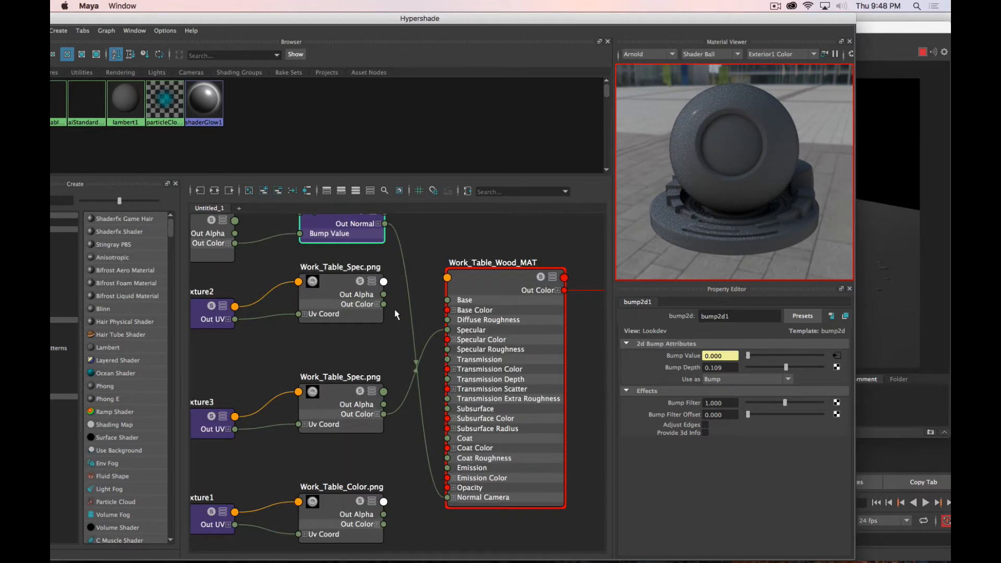
pyautogui.moveTo(385, 305); pyautogui.dragTo(387, 308)
pyautogui.moveTo(426, 374); pyautogui.dragTo(449, 343)
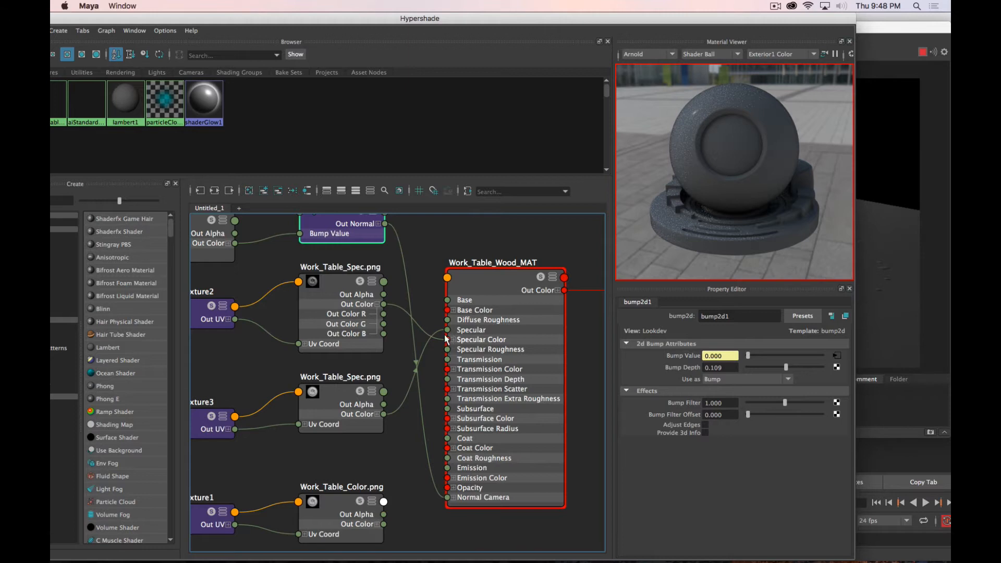
pyautogui.click(411, 324)
pyautogui.click(373, 308)
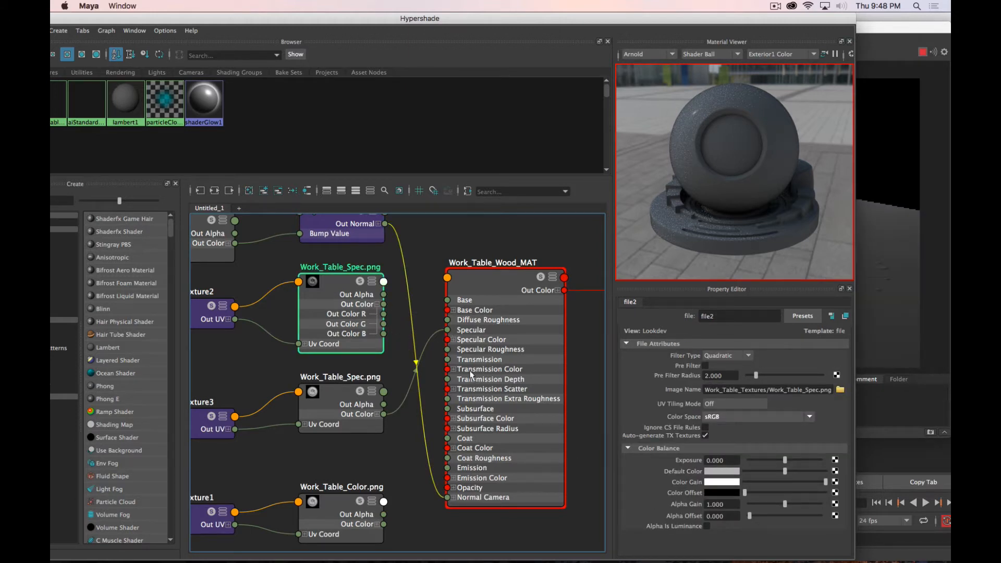
# Connect Work_Table_Spec.png's Out Color R to Work_Table_Wood_MAT's Specular Roughness and Work_Table_Color.png's Out Color to its Base Color
pyautogui.moveTo(383, 314); pyautogui.dragTo(447, 349)
pyautogui.moveTo(416, 513); pyautogui.dragTo(447, 310)
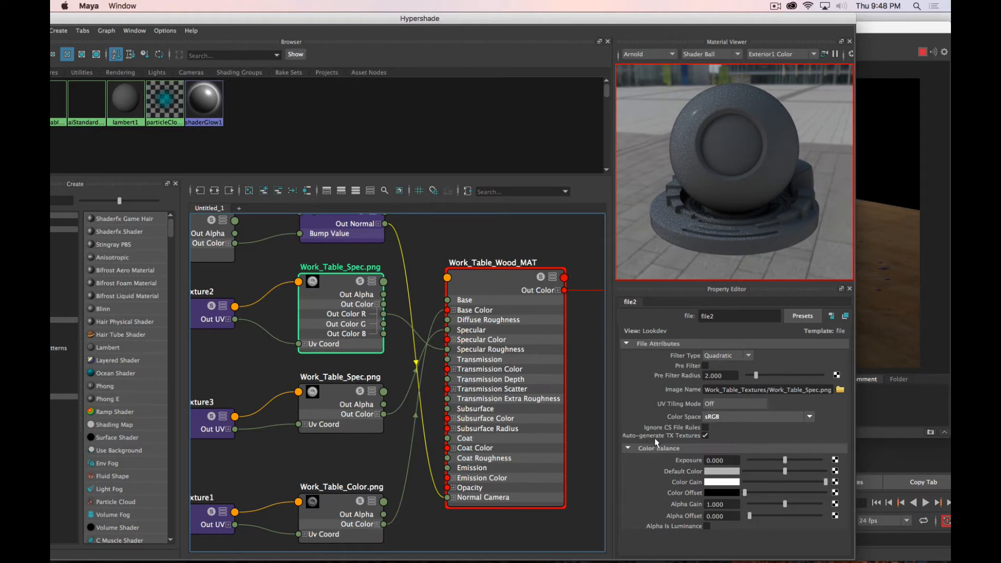
# Set Work_Table_Wood_MAT's specular color to white and check the rendered tabletop from a higher camera angle
pyautogui.click(503, 290)
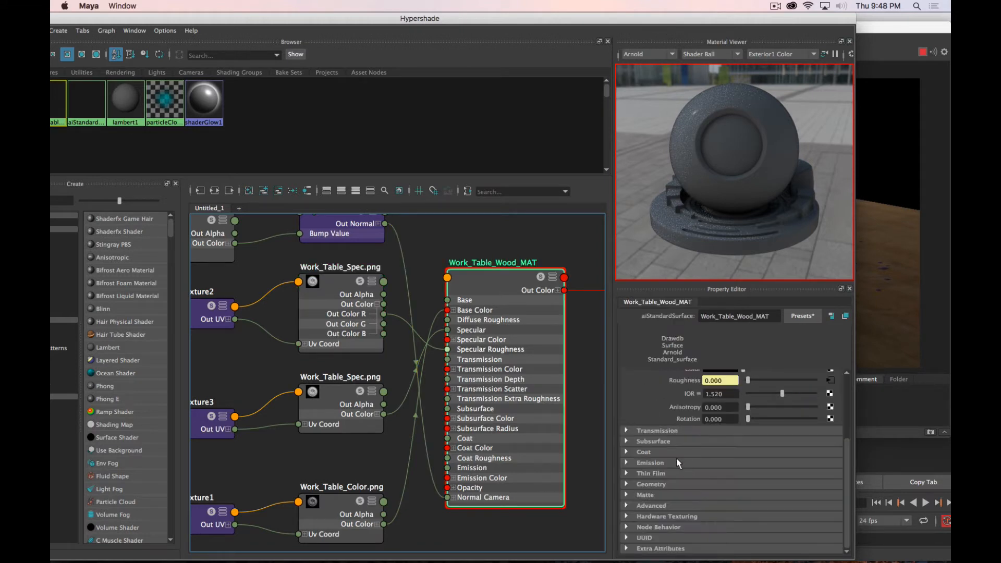
pyautogui.scroll(3, 701, 439)
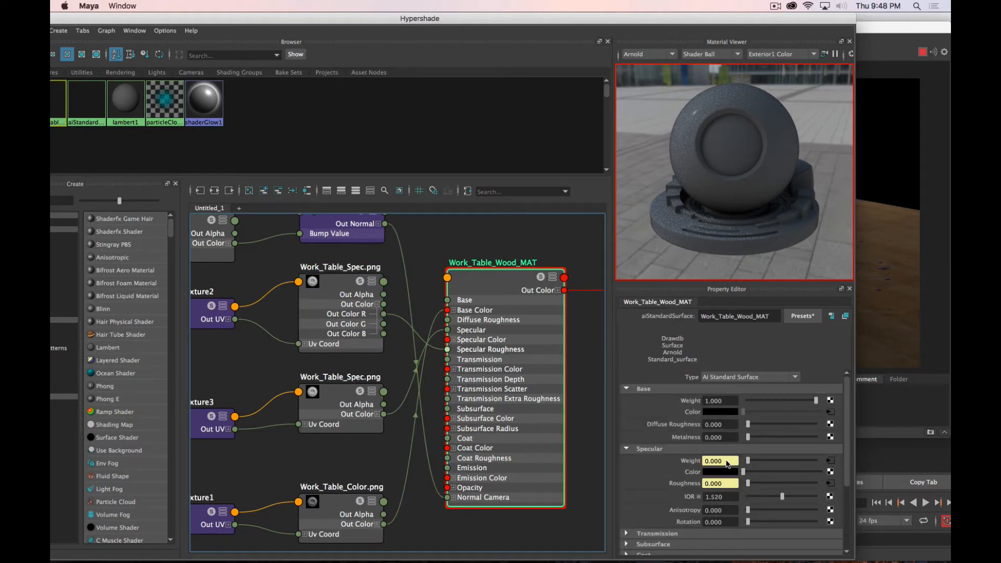
pyautogui.moveTo(752, 473); pyautogui.dragTo(822, 472)
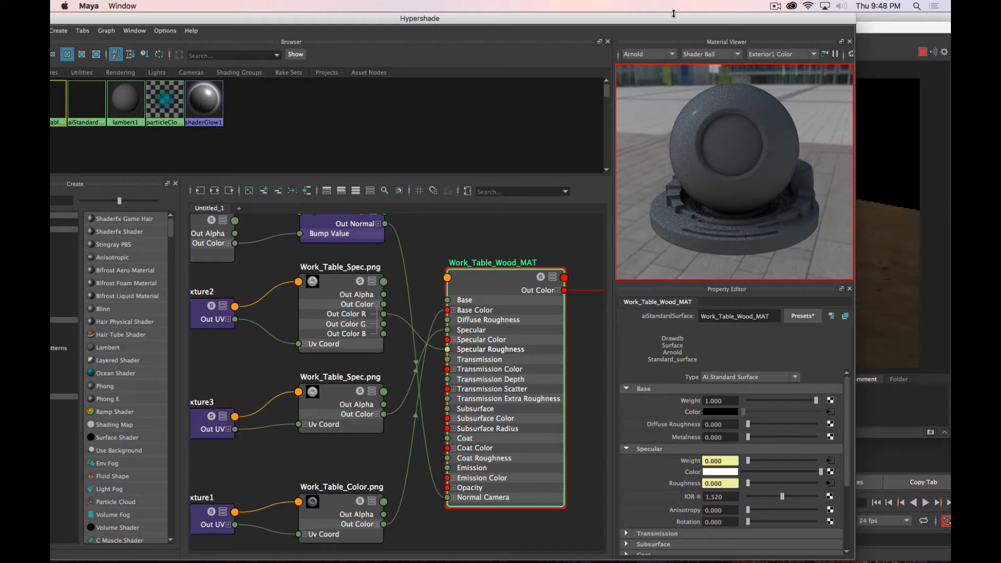
pyautogui.moveTo(674, 13); pyautogui.dragTo(653, 22)
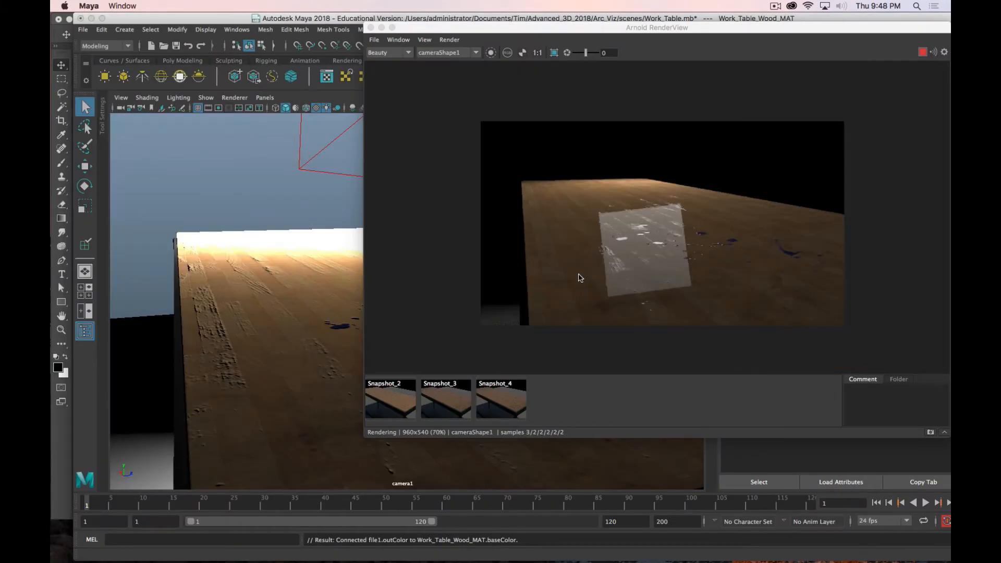
pyautogui.scroll(1, 572, 267)
pyautogui.keyDown('alt'); pyautogui.moveTo(343, 347); pyautogui.dragTo(298, 324); pyautogui.keyUp('alt')
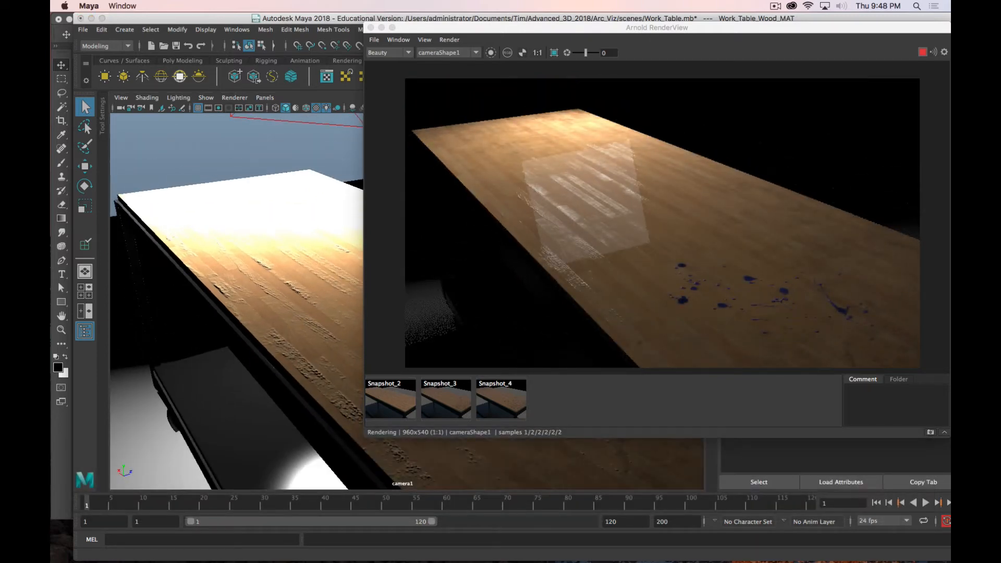
# Set the Bump Depth of bump2d1 to 0.1 and raise it to 0.2 while comparing the render
pyautogui.moveTo(50, 18); pyautogui.dragTo(70, 16)
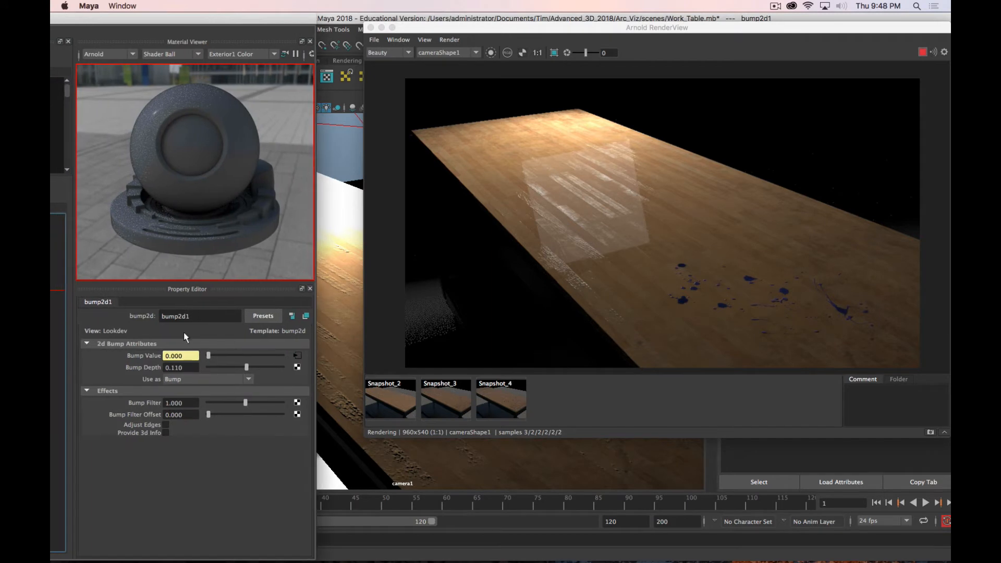
pyautogui.moveTo(186, 368); pyautogui.dragTo(119, 370)
pyautogui.write('.')
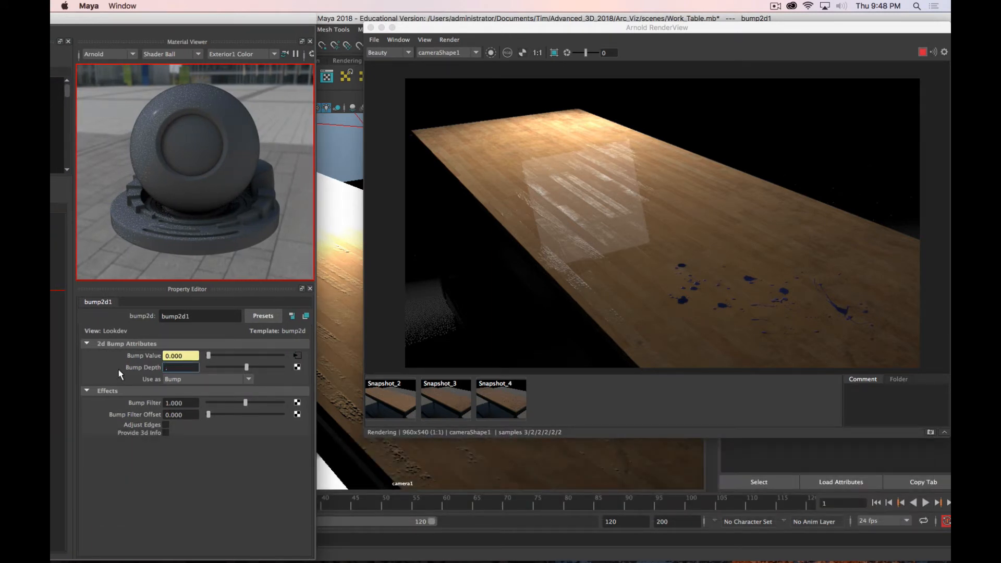
pyautogui.press('Return')
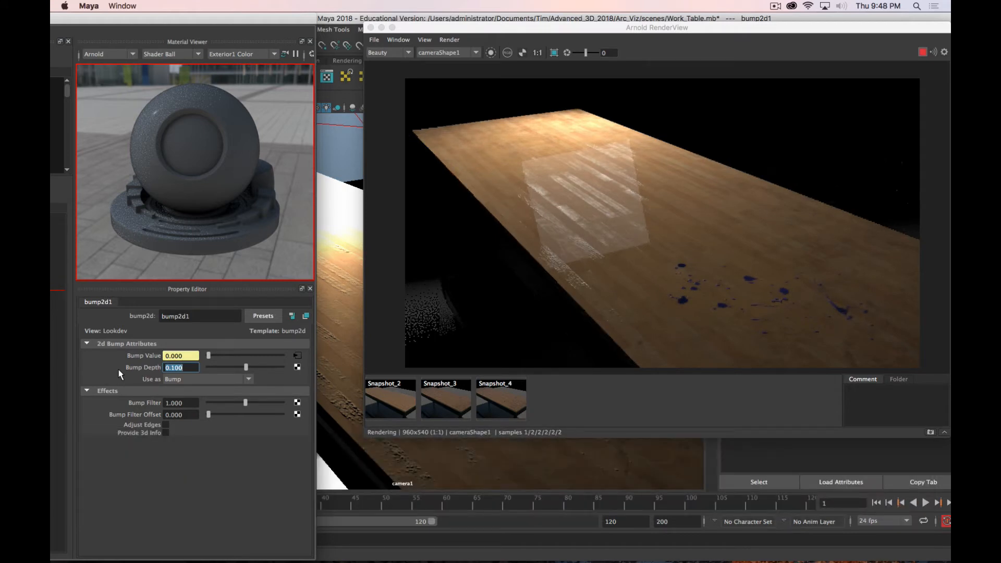
pyautogui.write('.2')
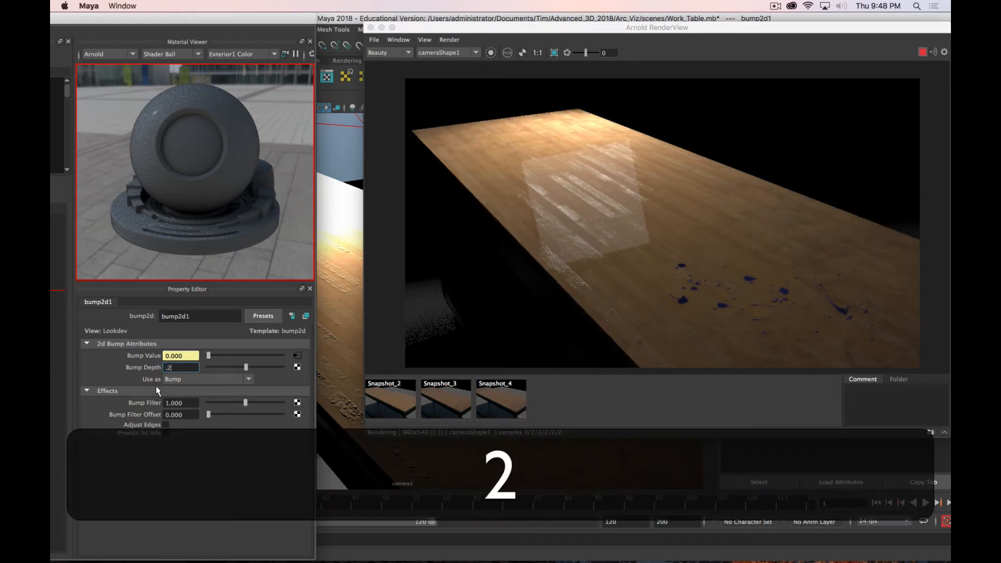
pyautogui.press('Return')
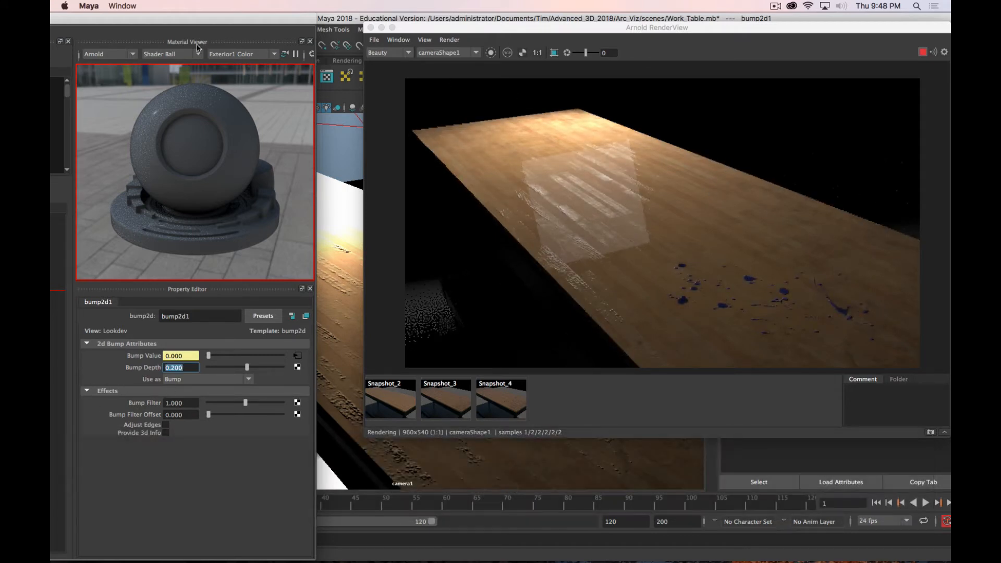
# Check the rendered tabletop's reflections and relief from a slightly shifted camera angle, and save the Work_Table.mb scene
pyautogui.keyDown('alt'); pyautogui.click(594, 264); pyautogui.keyUp('alt')
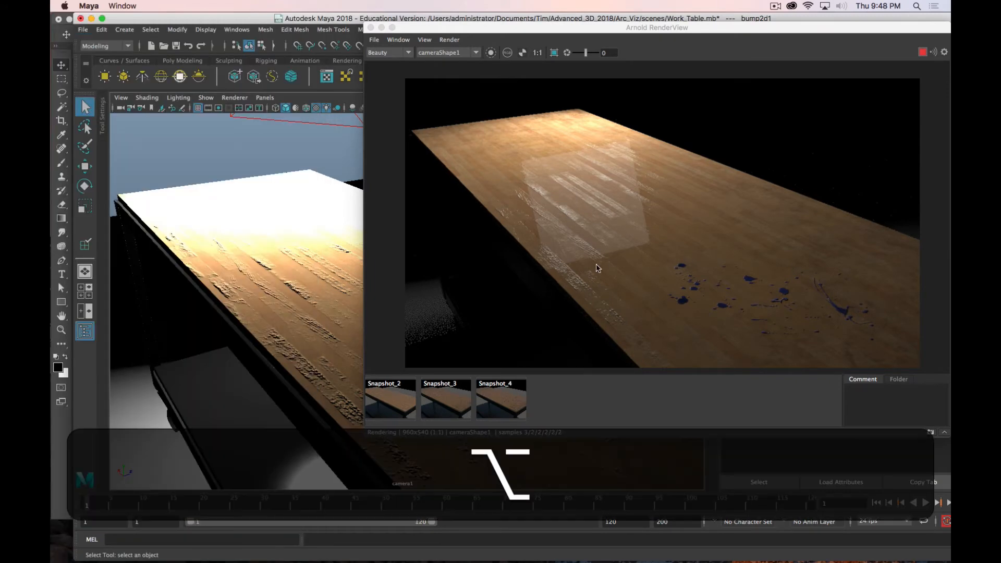
pyautogui.moveTo(301, 313)
pyautogui.keyDown('alt'); pyautogui.mouseDown()
pyautogui.moveTo(297, 286)
pyautogui.moveTo(288, 288)
pyautogui.moveTo(317, 300)
pyautogui.mouseUp(); pyautogui.keyUp('alt')
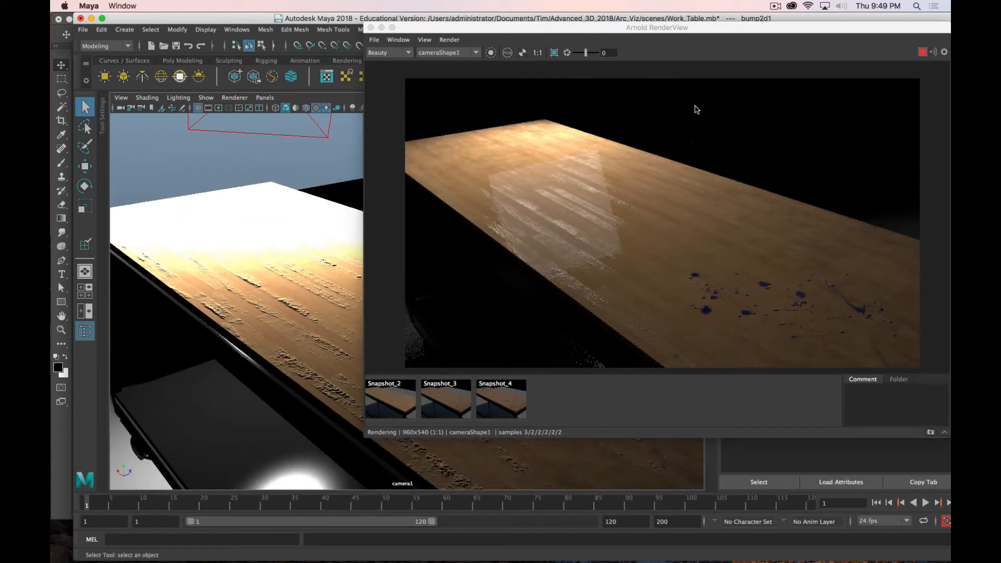
pyautogui.moveTo(557, 32); pyautogui.dragTo(489, 74)
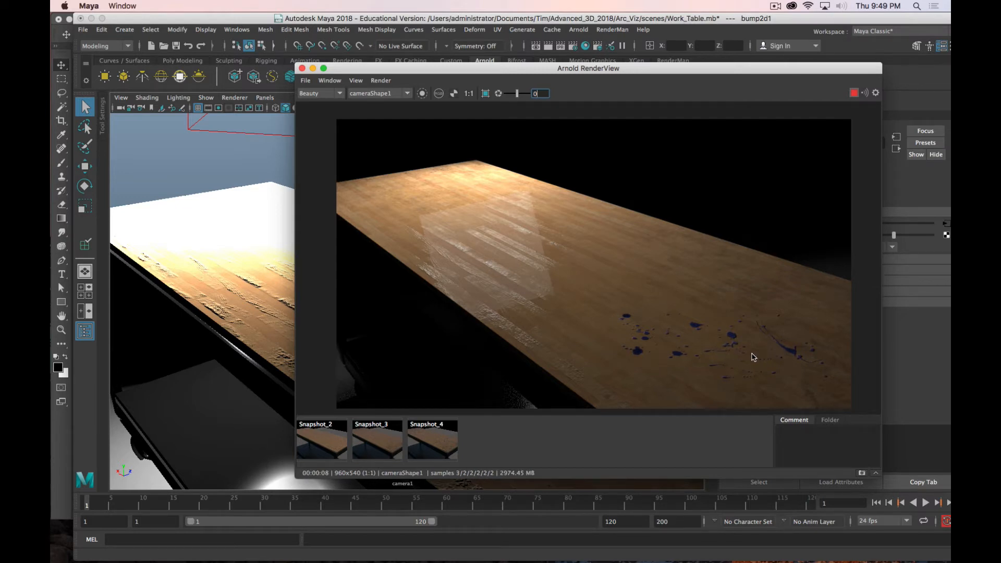
pyautogui.click(302, 68)
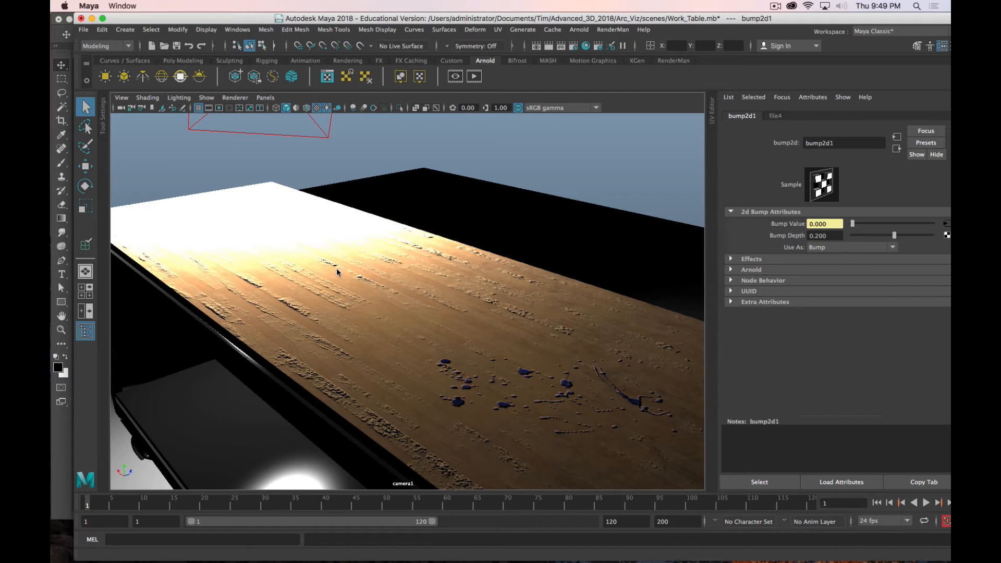
pyautogui.press('super+s')
pyautogui.click(475, 309)
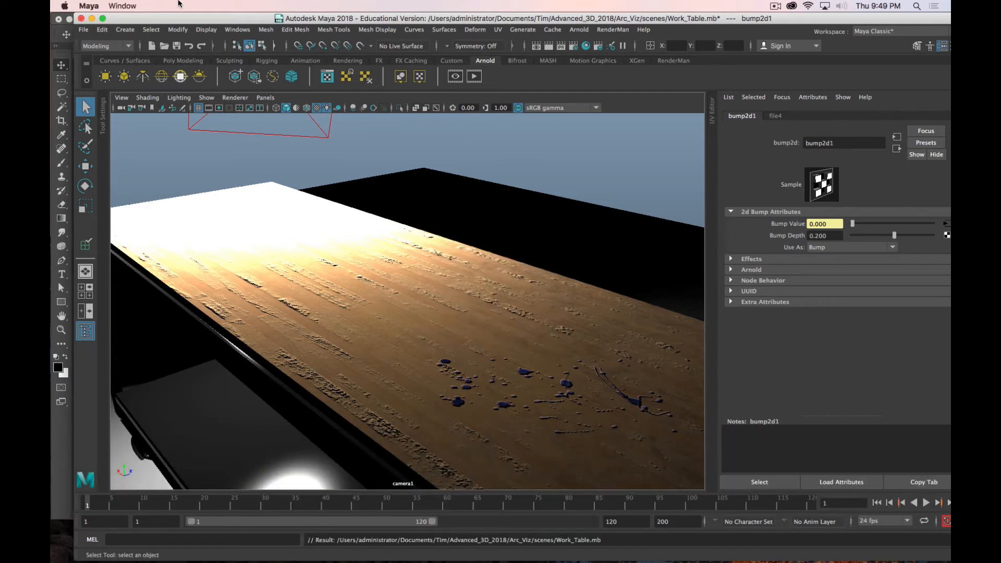
# Delete the area light and the backdrop around the work table, keeping only the table geometry, and save the scene
pyautogui.scroll(-6, 305, 209)
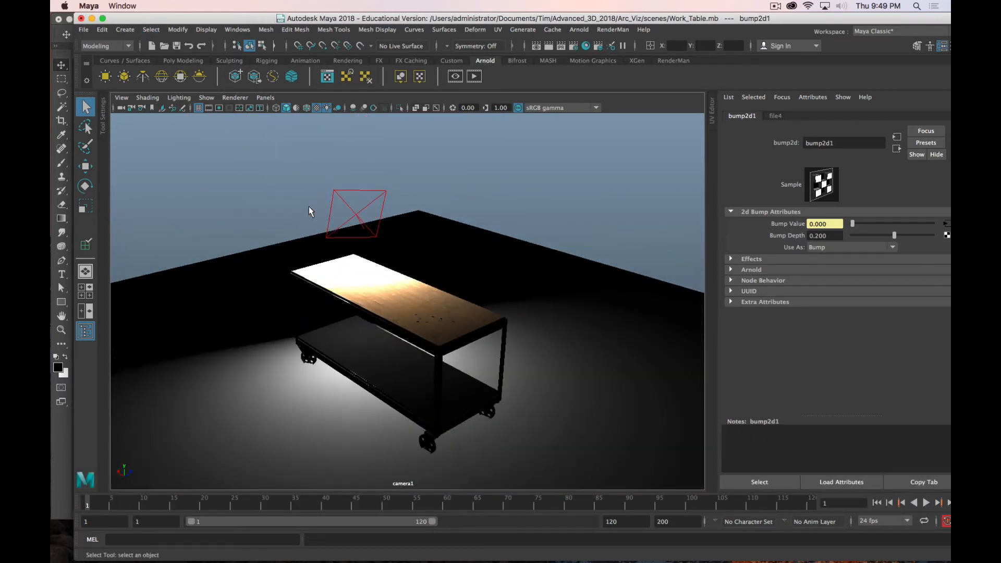
pyautogui.click(350, 194)
pyautogui.moveTo(456, 178); pyautogui.dragTo(342, 224)
pyautogui.press('Delete')
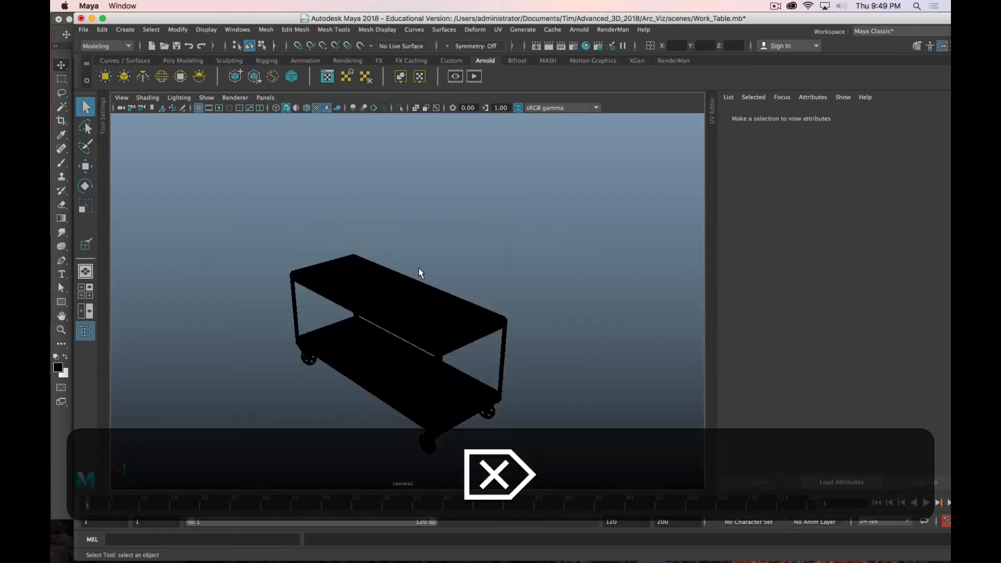
pyautogui.moveTo(613, 190); pyautogui.dragTo(199, 454)
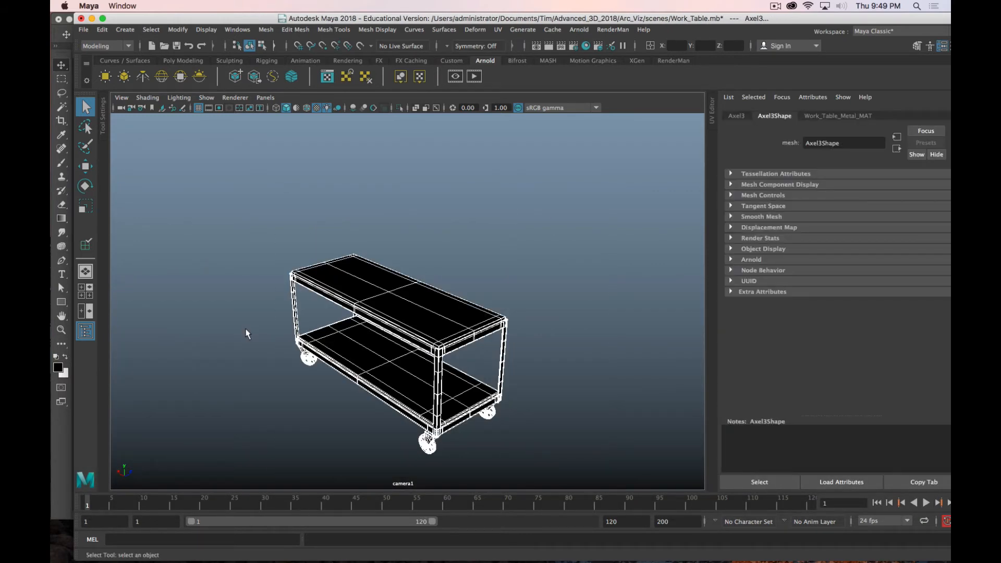
pyautogui.press('super+s')
pyautogui.click(475, 311)
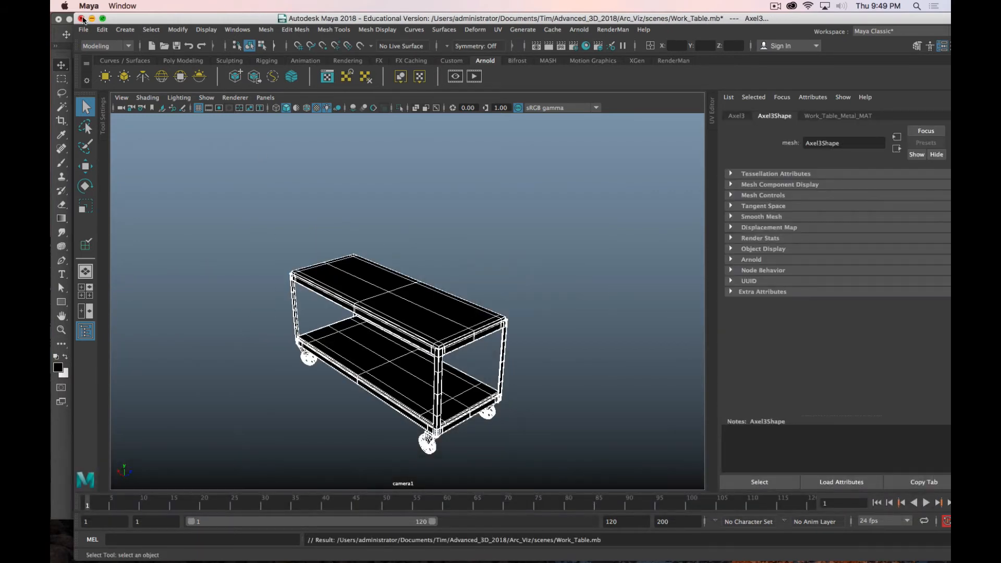
# Start opening another scene and browse to the scenes folder of the Arc_Viz project
pyautogui.click(84, 30)
pyautogui.moveTo(102, 30)
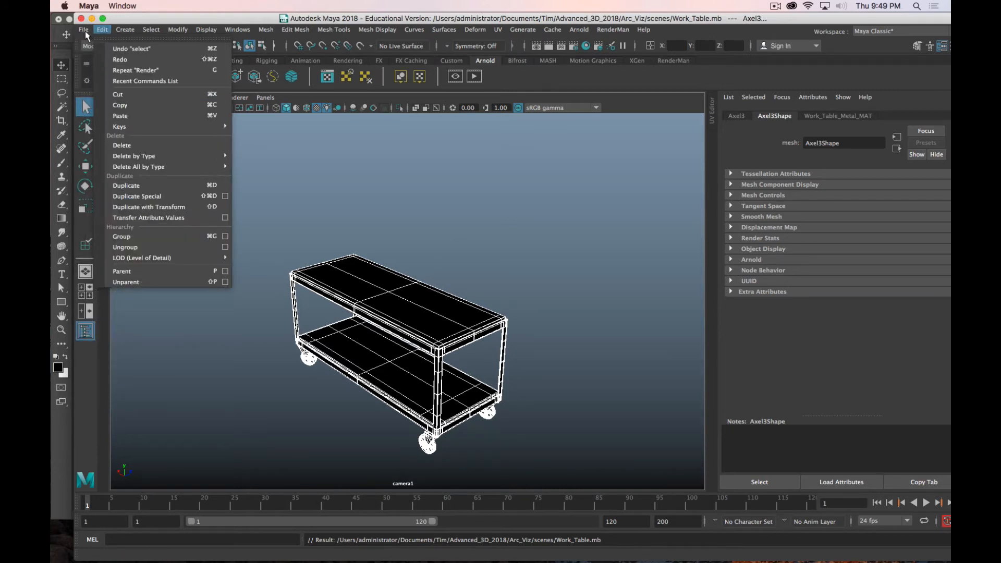
pyautogui.click(125, 59)
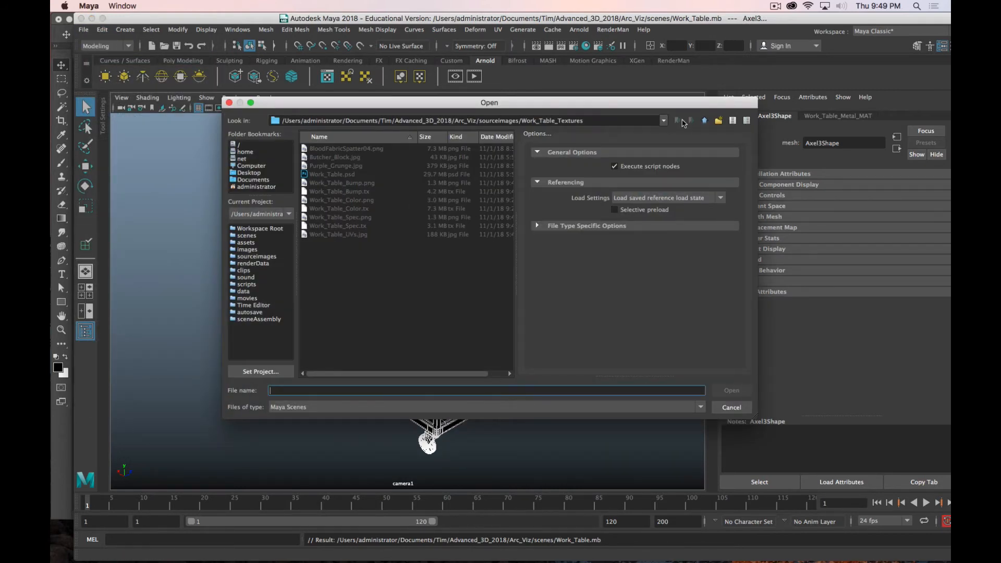
pyautogui.click(704, 121)
pyautogui.click(705, 121)
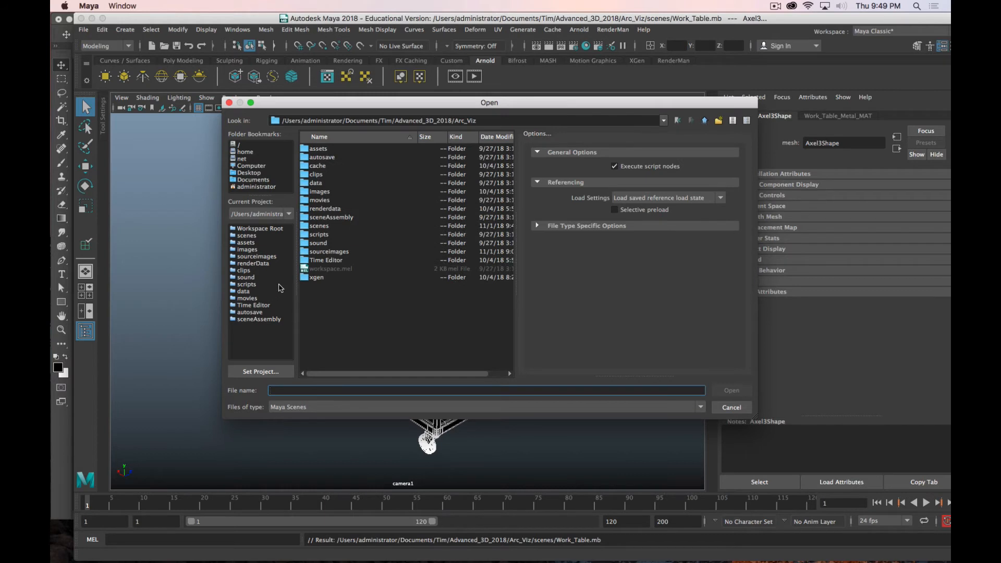
pyautogui.doubleClick(314, 235)
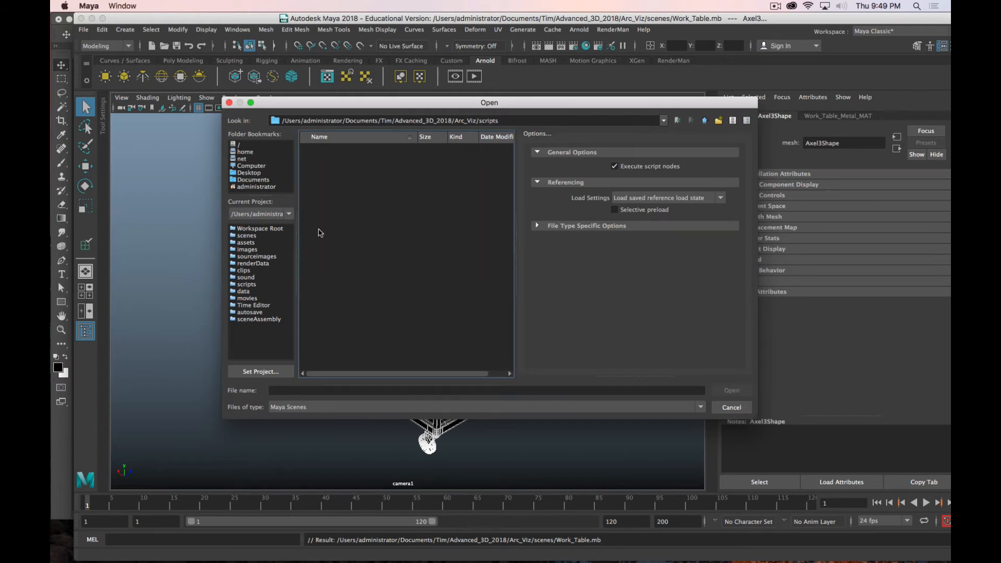
pyautogui.click(703, 121)
pyautogui.doubleClick(318, 235)
pyautogui.click(704, 122)
pyautogui.doubleClick(326, 228)
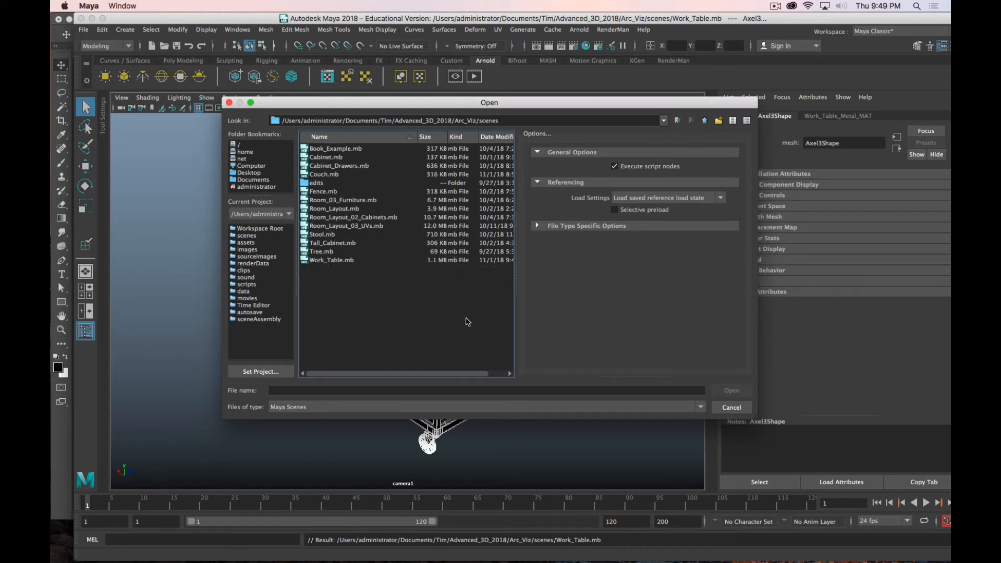
# Open Room_Layout_03_UVs.mb and inspect the work table in that room
pyautogui.click(349, 201)
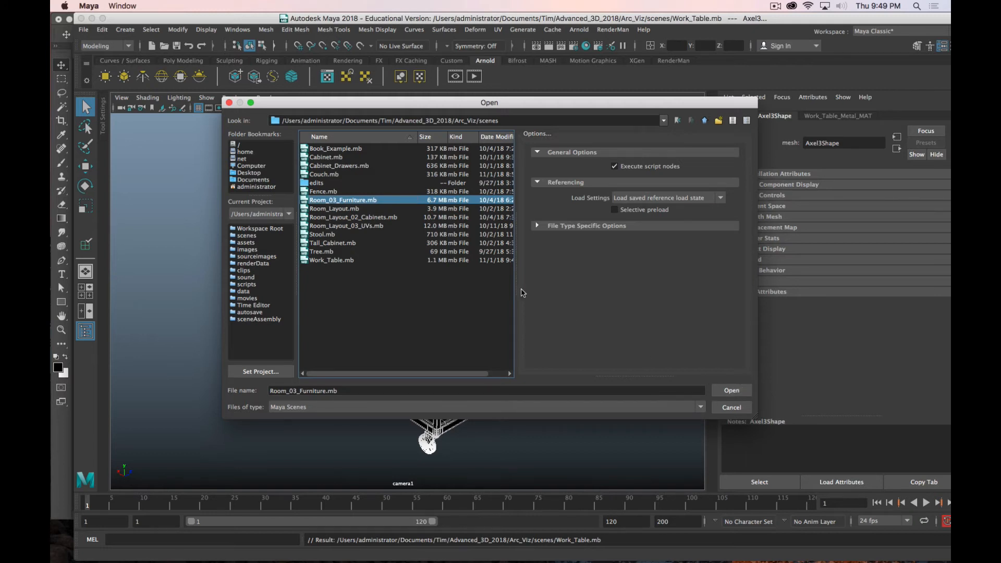
pyautogui.click(368, 228)
pyautogui.click(732, 391)
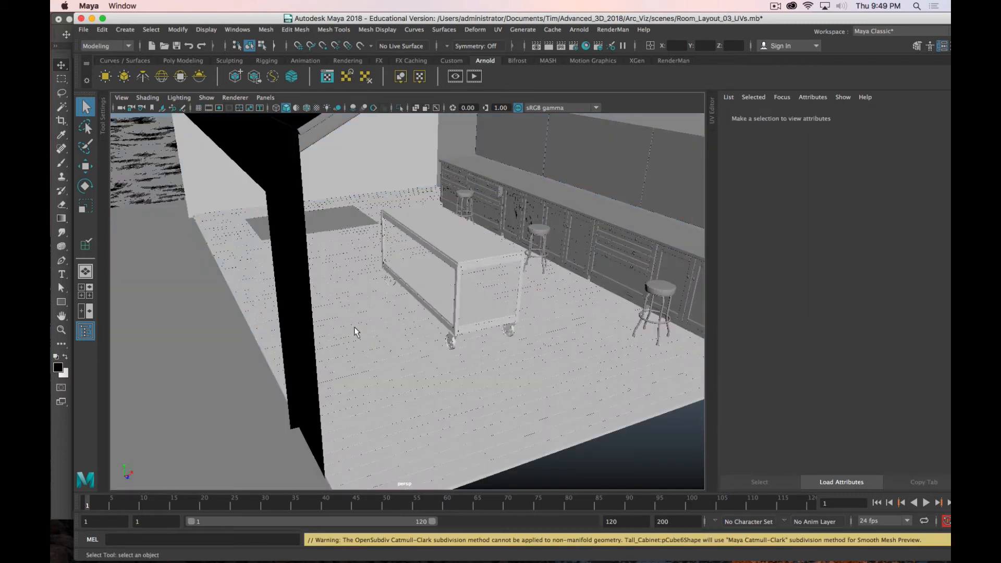
pyautogui.click(462, 236)
pyautogui.keyDown('alt'); pyautogui.moveTo(463, 236); pyautogui.dragTo(418, 322); pyautogui.keyUp('alt')
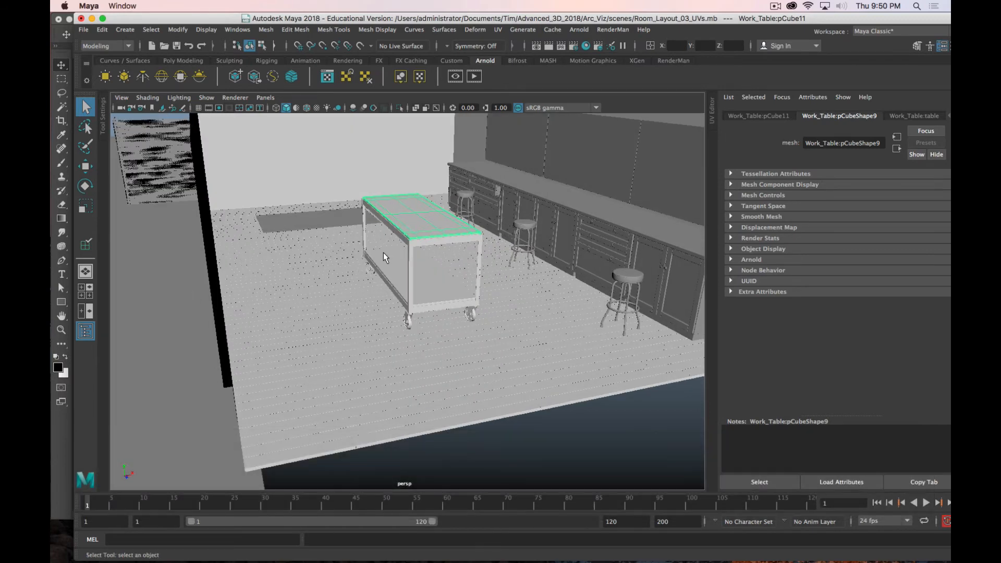
# Open the Room_03_Furniture.mb scene from the project's scenes folder
pyautogui.click(84, 29)
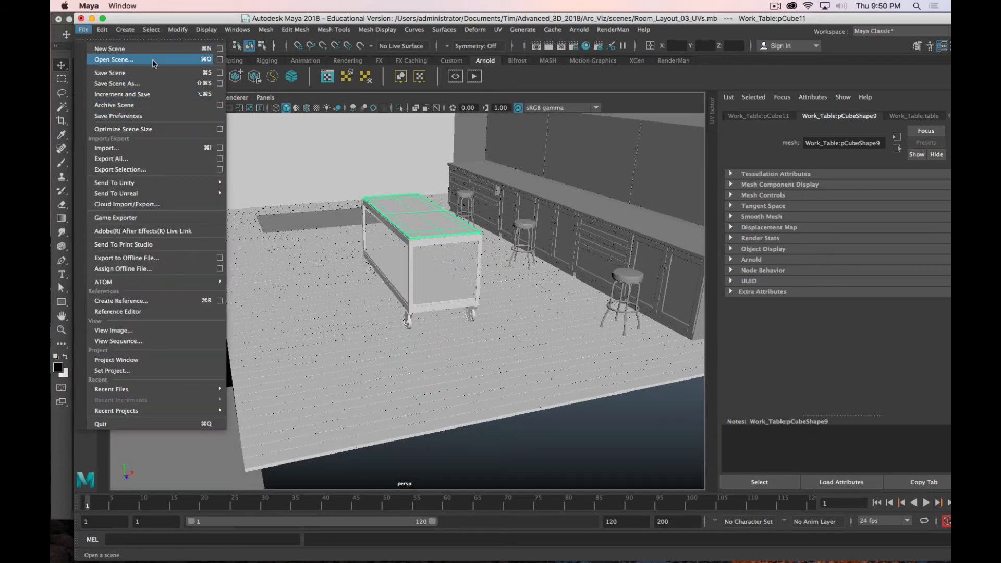
pyautogui.click(157, 60)
pyautogui.click(344, 201)
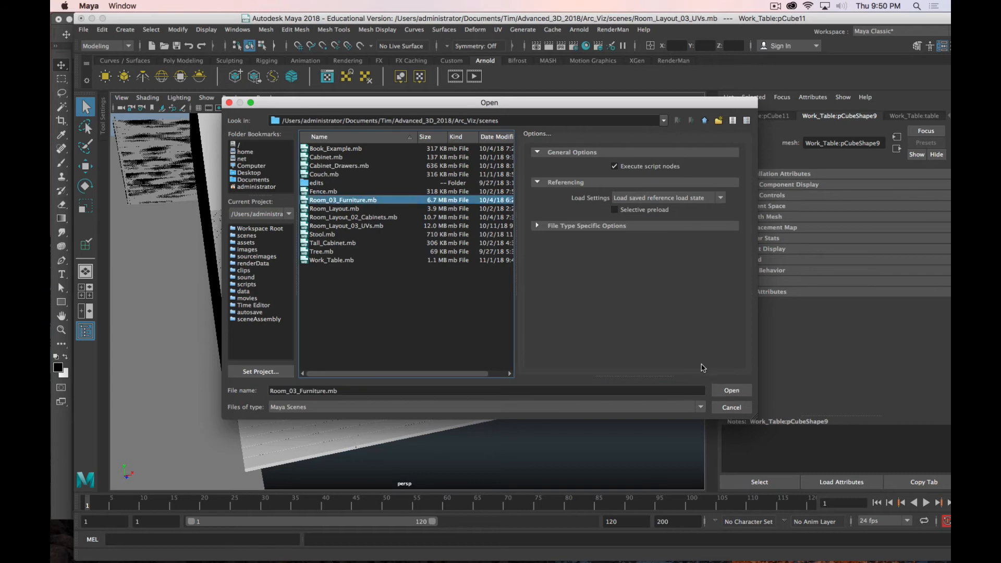
pyautogui.click(731, 391)
pyautogui.click(499, 295)
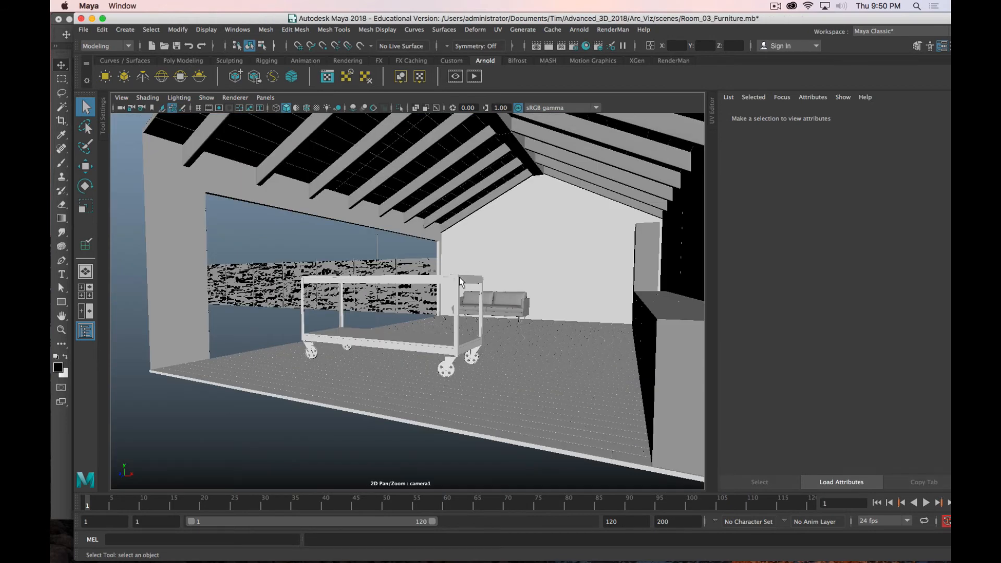
# Delete the whole old untextured work table group from the room
pyautogui.scroll(3, 459, 277)
pyautogui.keyDown('alt'); pyautogui.moveTo(427, 274); pyautogui.dragTo(422, 298); pyautogui.keyUp('alt')
pyautogui.keyDown('alt'); pyautogui.moveTo(421, 299); pyautogui.dragTo(417, 329, button='right'); pyautogui.keyUp('alt')
pyautogui.keyDown('alt'); pyautogui.moveTo(417, 328); pyautogui.dragTo(463, 262); pyautogui.keyUp('alt')
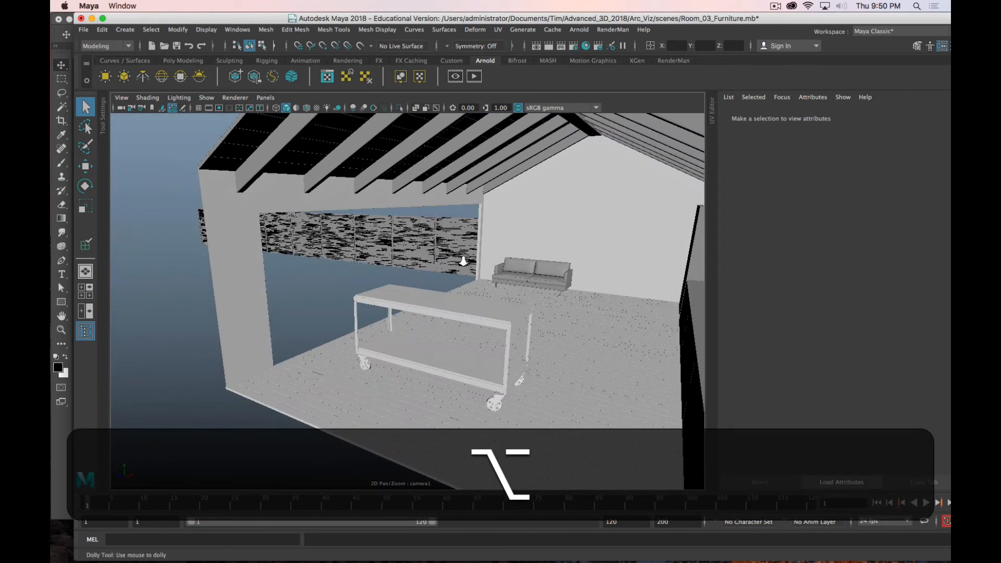
pyautogui.keyDown('alt'); pyautogui.moveTo(464, 262); pyautogui.dragTo(464, 300, button='right'); pyautogui.keyUp('alt')
pyautogui.click(470, 314)
pyautogui.press('Up')
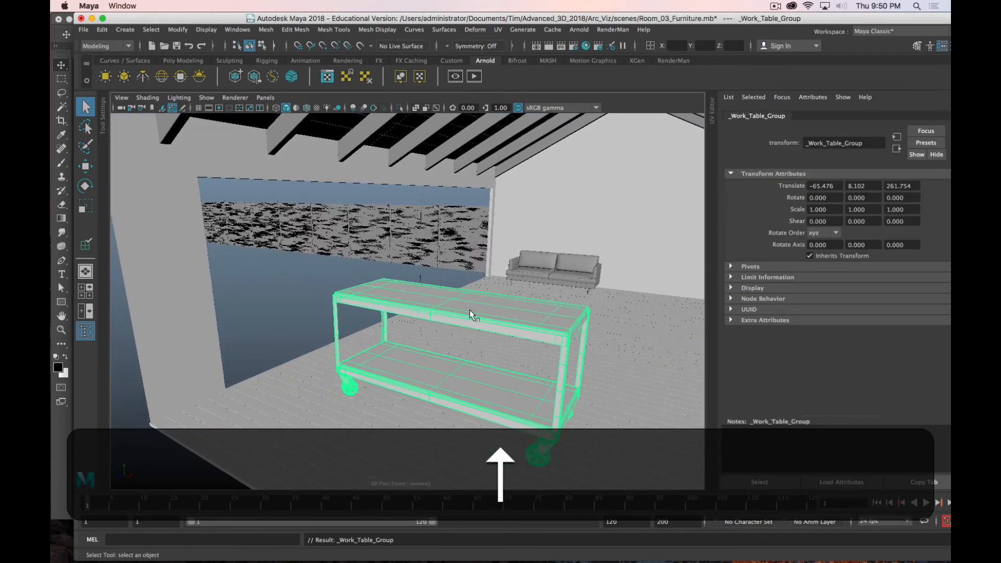
pyautogui.press('BackSpace')
# Import Work_Table.mb into the room scene with Preserve references enabled
pyautogui.click(84, 29)
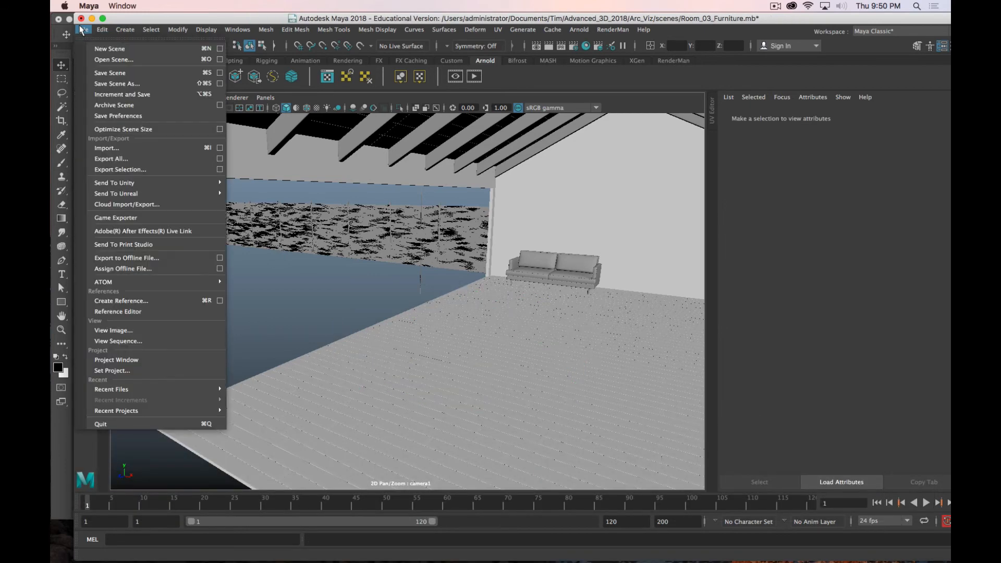
pyautogui.click(173, 151)
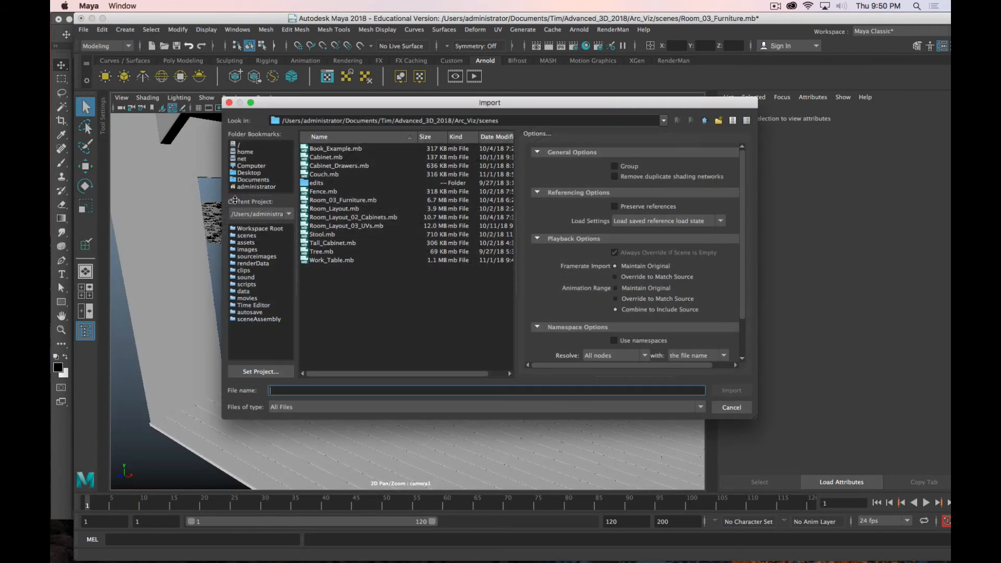
pyautogui.click(349, 261)
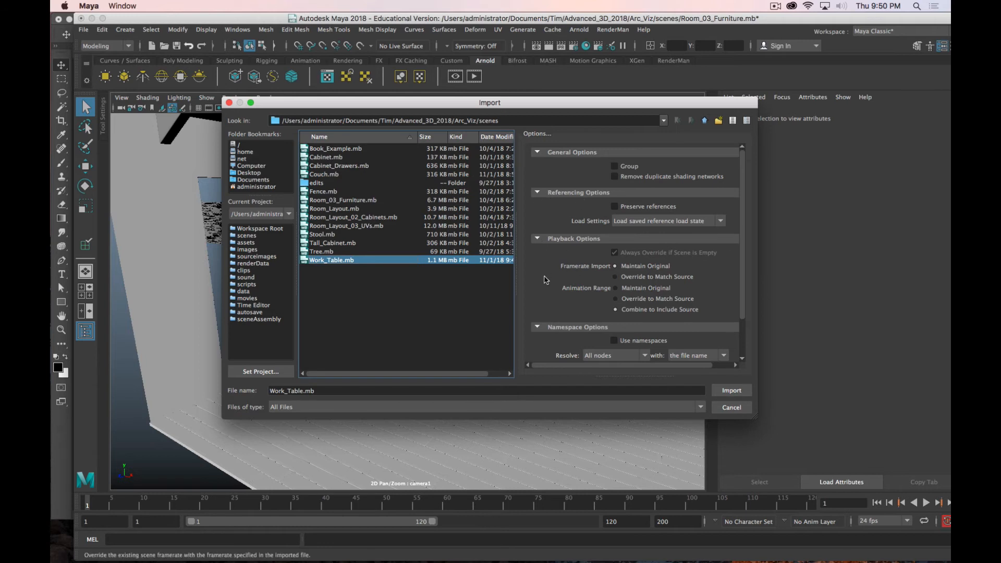
pyautogui.scroll(-3, 546, 276)
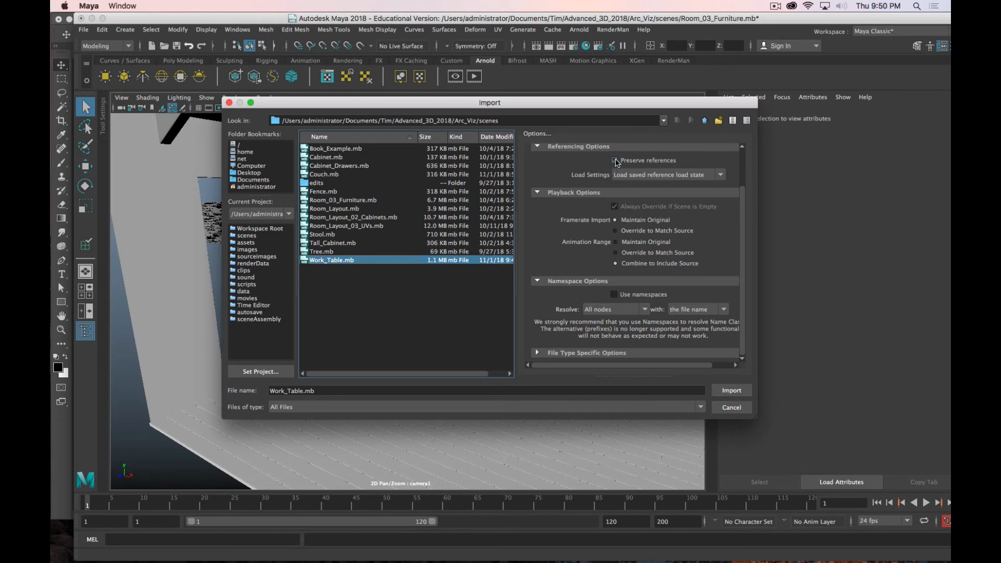
pyautogui.click(616, 161)
pyautogui.click(736, 391)
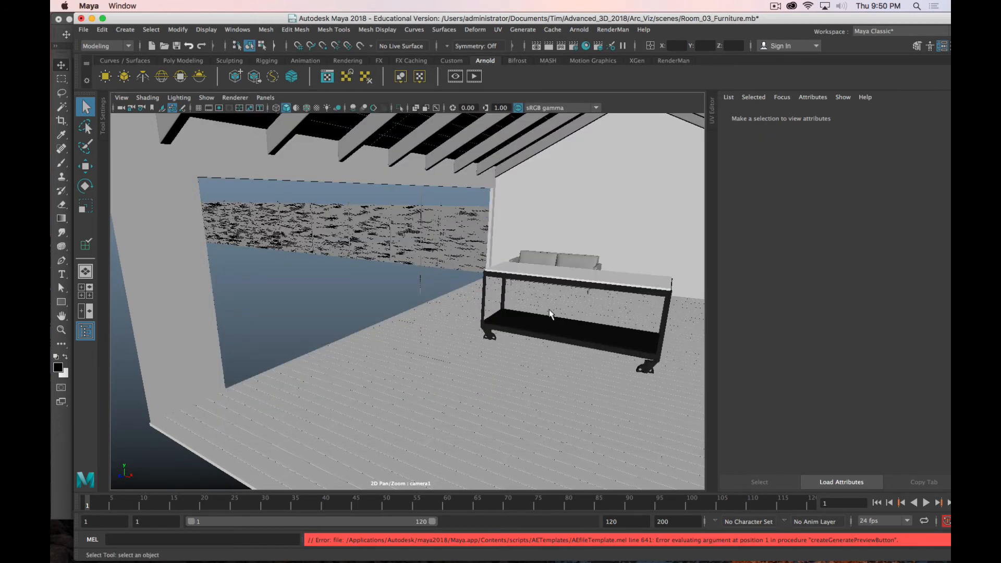
# Move the whole imported _Work_Table_Group up to about 9.11 in Y and forward to about 266.11 in Z
pyautogui.moveTo(558, 348)
pyautogui.keyDown('alt'); pyautogui.mouseDown()
pyautogui.moveTo(579, 347)
pyautogui.moveTo(557, 353)
pyautogui.mouseUp(); pyautogui.keyUp('alt')
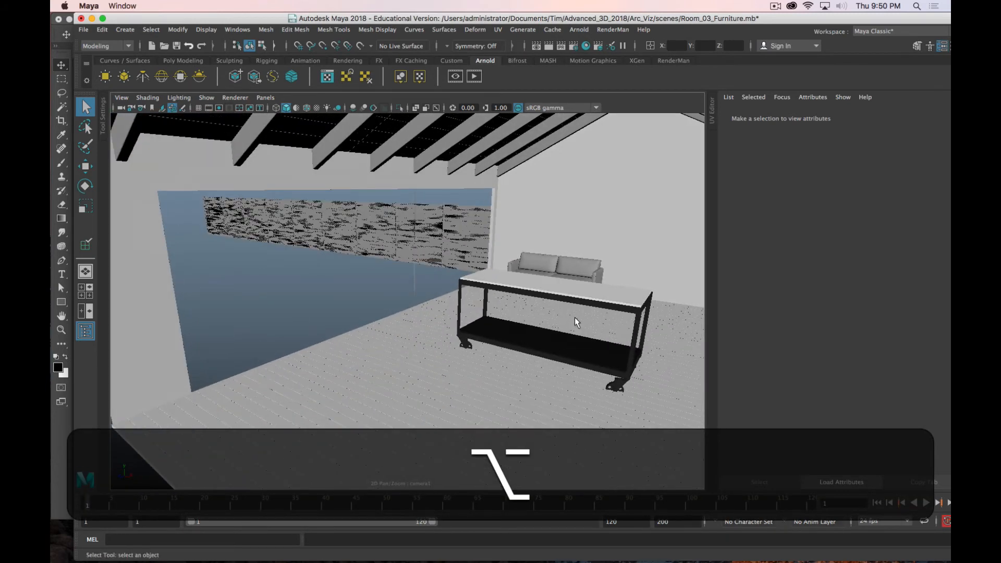
pyautogui.click(586, 290)
pyautogui.press('Up')
pyautogui.press('w')
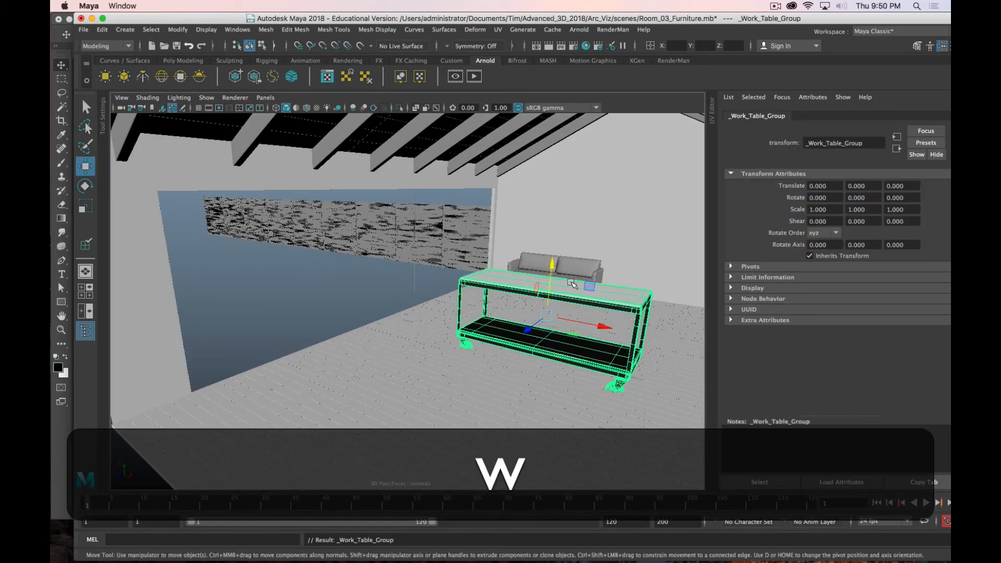
pyautogui.moveTo(552, 266); pyautogui.dragTo(554, 264)
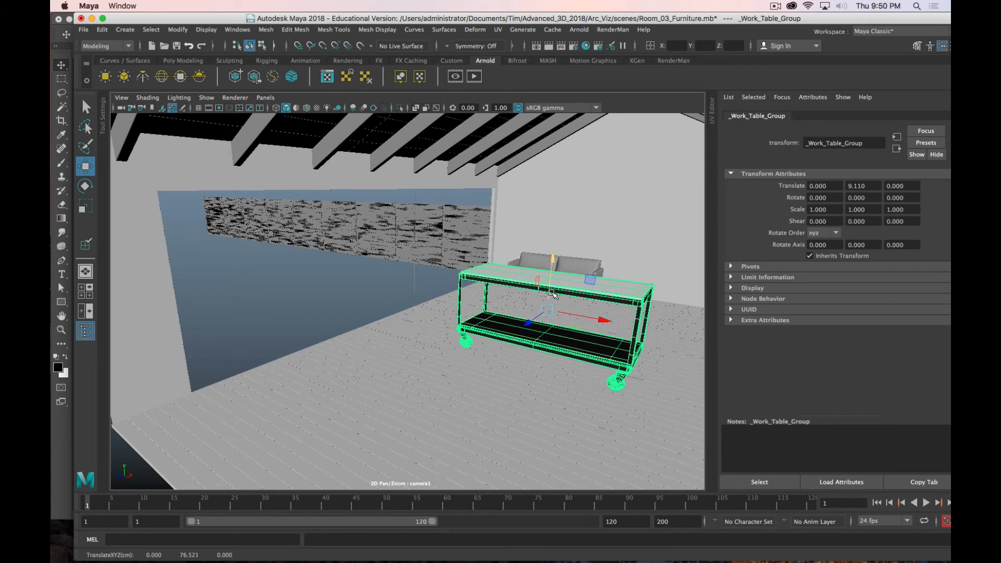
pyautogui.moveTo(528, 326); pyautogui.dragTo(386, 411)
# Turn on textured display in the viewport and frame the imported table's wooden top from above
pyautogui.keyDown('alt'); pyautogui.moveTo(386, 411); pyautogui.dragTo(394, 383); pyautogui.keyUp('alt')
pyautogui.press('6')
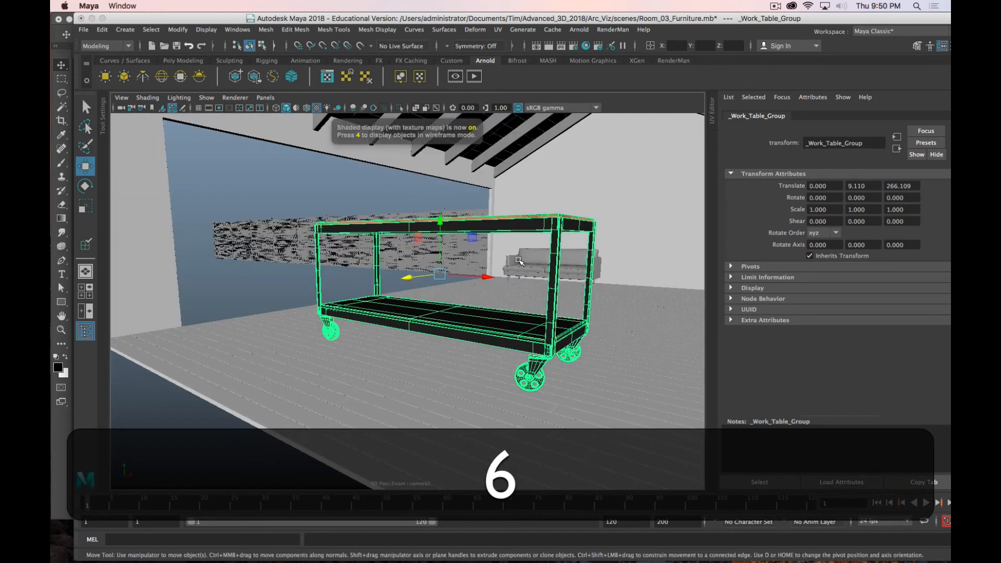
pyautogui.keyDown('alt'); pyautogui.moveTo(519, 259); pyautogui.dragTo(503, 280); pyautogui.keyUp('alt')
pyautogui.keyDown('alt'); pyautogui.moveTo(447, 297); pyautogui.dragTo(440, 342, button='right'); pyautogui.keyUp('alt')
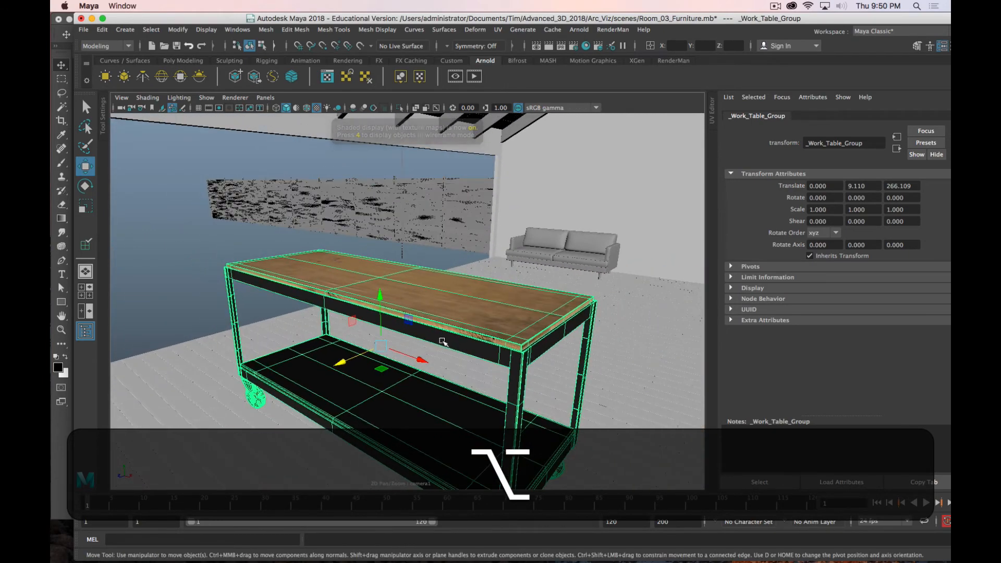
pyautogui.keyDown('alt'); pyautogui.moveTo(440, 343); pyautogui.dragTo(568, 194); pyautogui.keyUp('alt')
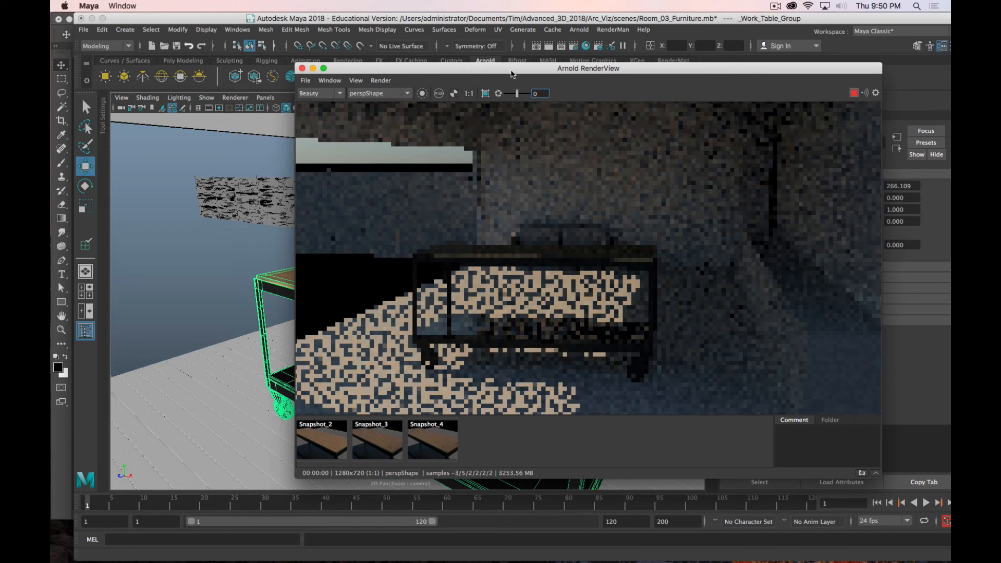
# Render the room with Arnold and switch the render camera to cameraShape1
pyautogui.moveTo(512, 74); pyautogui.dragTo(636, 122)
pyautogui.click(521, 142)
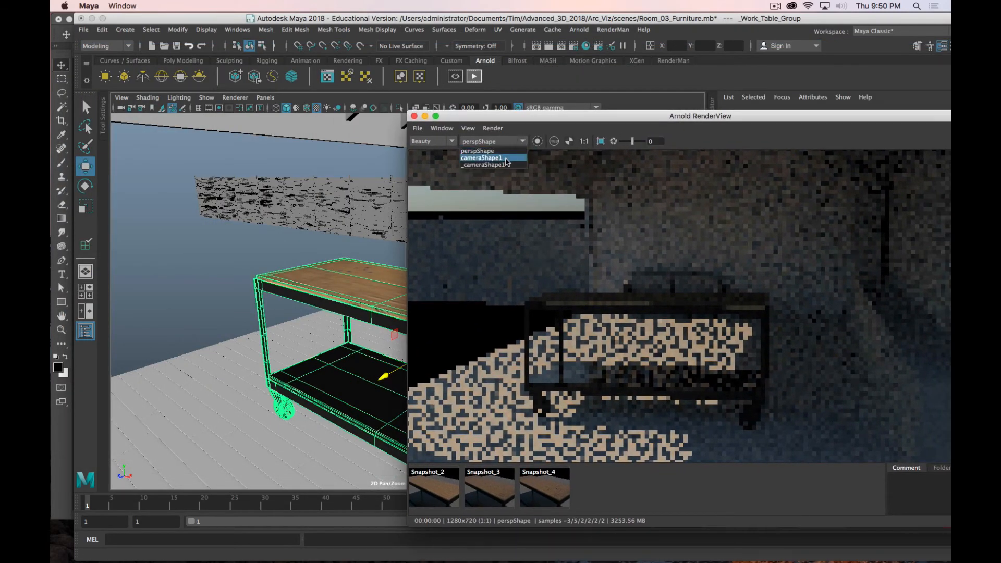
pyautogui.click(490, 157)
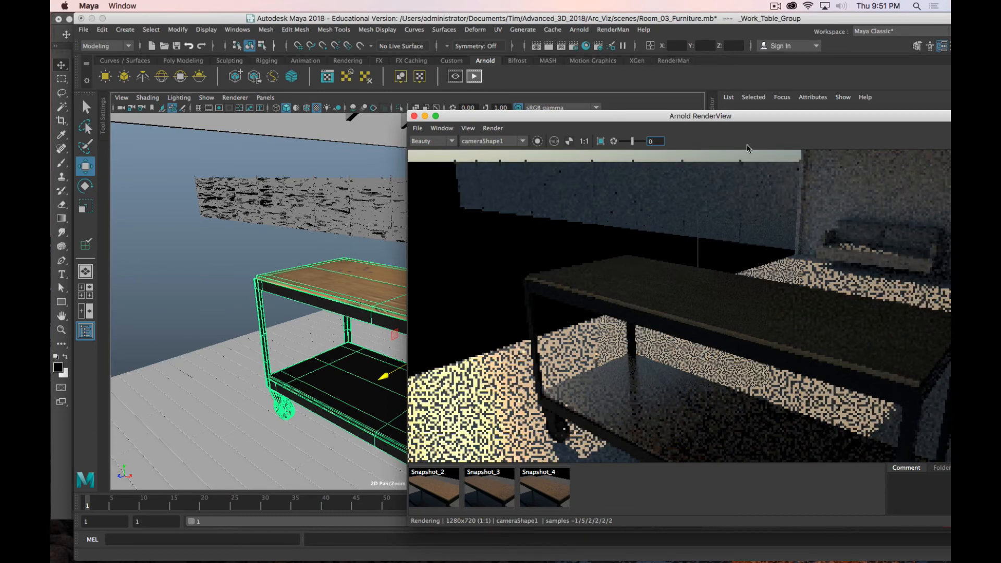
# Raise the Arnold render's exposure to about 3.18 to brighten the table preview, then close the render view
pyautogui.moveTo(732, 117); pyautogui.dragTo(528, 54)
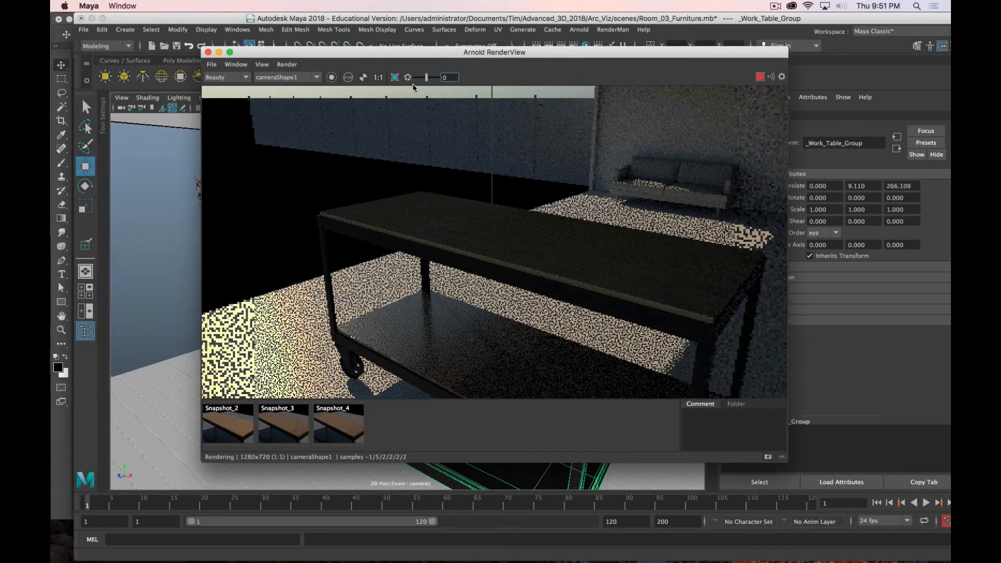
pyautogui.moveTo(427, 77); pyautogui.dragTo(433, 79)
pyautogui.keyDown('alt'); pyautogui.moveTo(441, 230); pyautogui.dragTo(444, 226, button='middle'); pyautogui.keyUp('alt')
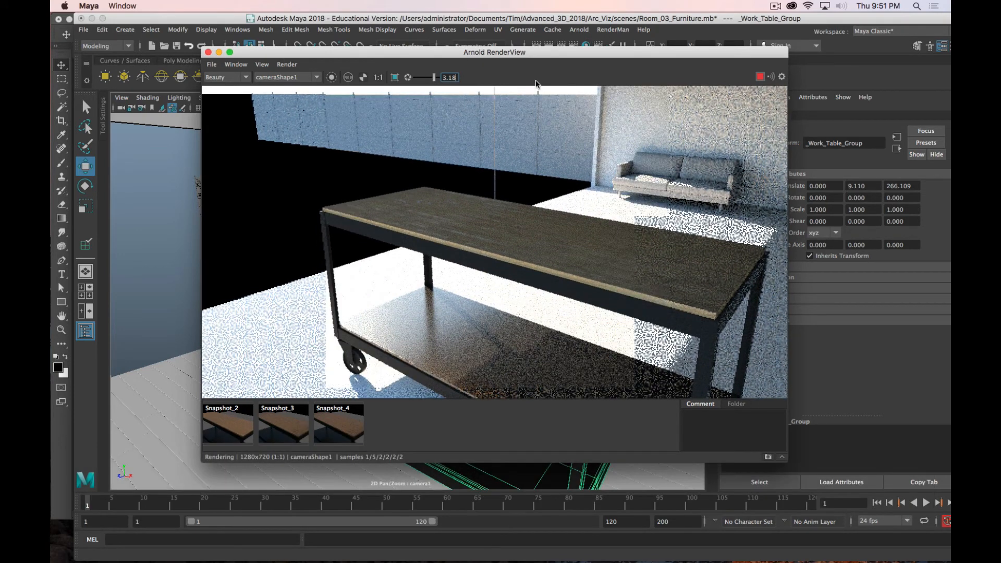
pyautogui.click(208, 53)
# Examine the imported work table in the viewport from several angles, including its wooden top, frame and lower shelf
pyautogui.keyDown('alt'); pyautogui.moveTo(396, 292); pyautogui.dragTo(485, 313); pyautogui.keyUp('alt')
pyautogui.keyDown('alt'); pyautogui.moveTo(485, 313); pyautogui.dragTo(485, 336, button='right'); pyautogui.keyUp('alt')
pyautogui.keyDown('alt'); pyautogui.moveTo(659, 273); pyautogui.dragTo(505, 311); pyautogui.keyUp('alt')
pyautogui.keyDown('alt'); pyautogui.moveTo(401, 313); pyautogui.dragTo(553, 306); pyautogui.keyUp('alt')
pyautogui.keyDown('alt'); pyautogui.moveTo(527, 306); pyautogui.dragTo(527, 294, button='middle'); pyautogui.keyUp('alt')
pyautogui.keyDown('alt'); pyautogui.moveTo(527, 294); pyautogui.dragTo(531, 277, button='right'); pyautogui.keyUp('alt')
pyautogui.keyDown('alt'); pyautogui.moveTo(531, 277); pyautogui.dragTo(528, 283); pyautogui.keyUp('alt')
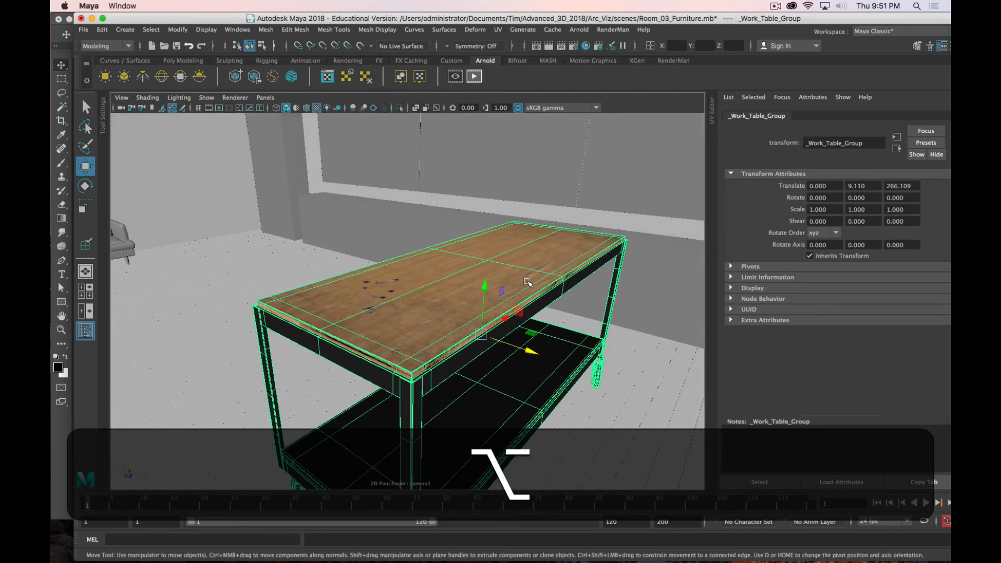
pyautogui.keyDown('alt'); pyautogui.moveTo(537, 333); pyautogui.dragTo(537, 330); pyautogui.keyUp('alt')
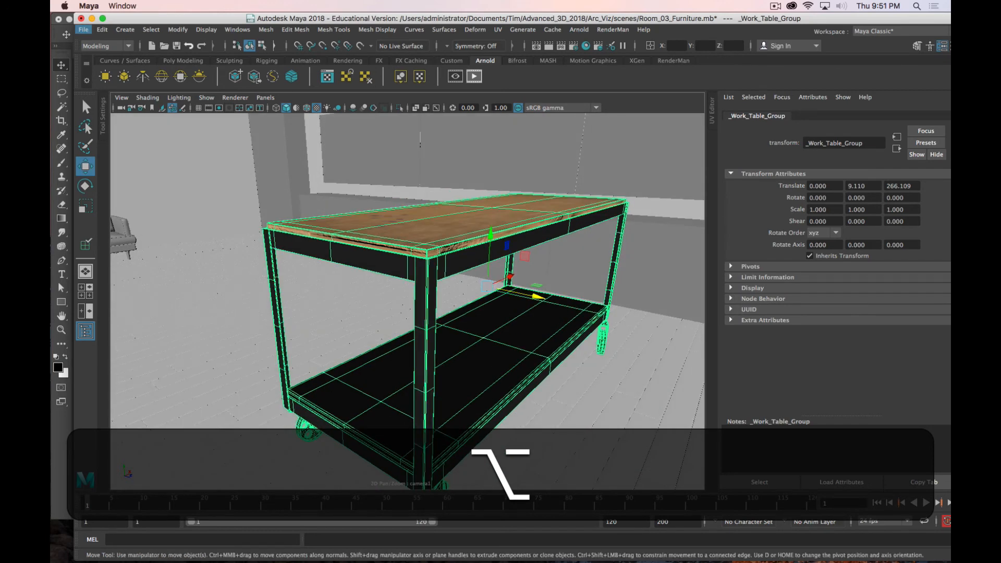
pyautogui.keyDown('alt'); pyautogui.moveTo(430, 226); pyautogui.dragTo(443, 253); pyautogui.keyUp('alt')
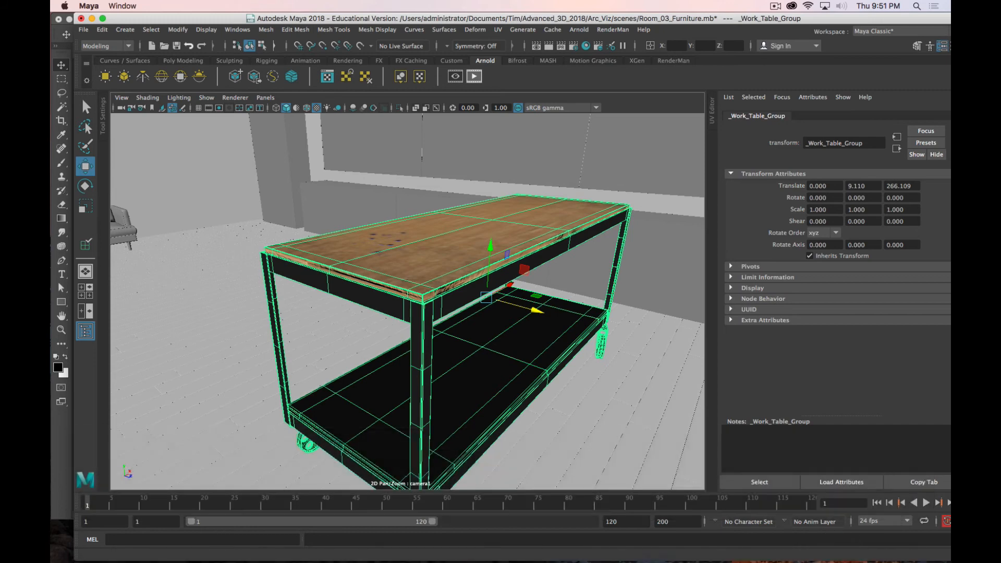
# Switch to Firefox and open the rough_wood texture from the Wood category on Texture Haven
pyautogui.press('super+Tab')
pyautogui.keyDown('super'); pyautogui.click(637, 283); pyautogui.keyUp('super')
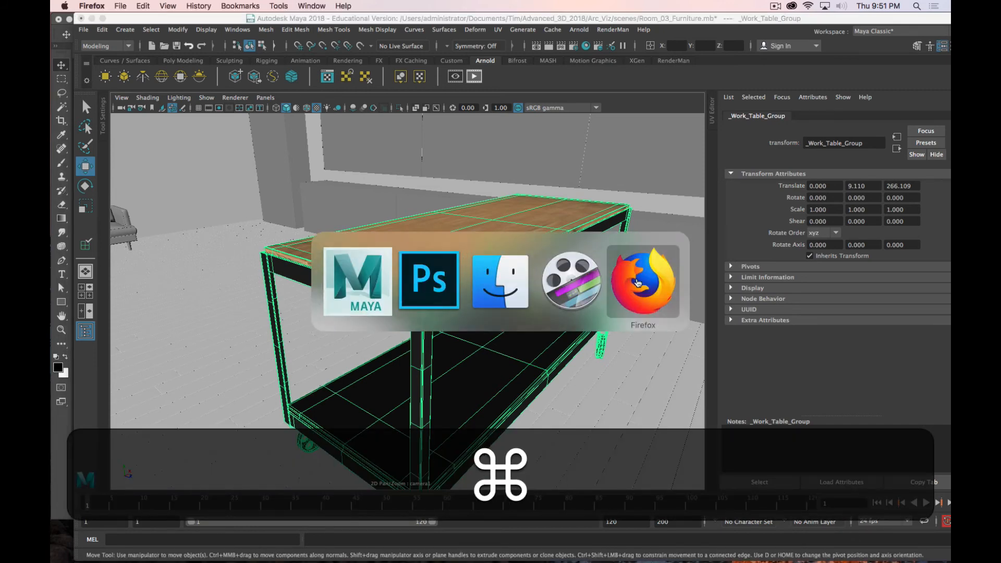
pyautogui.moveTo(603, 562)
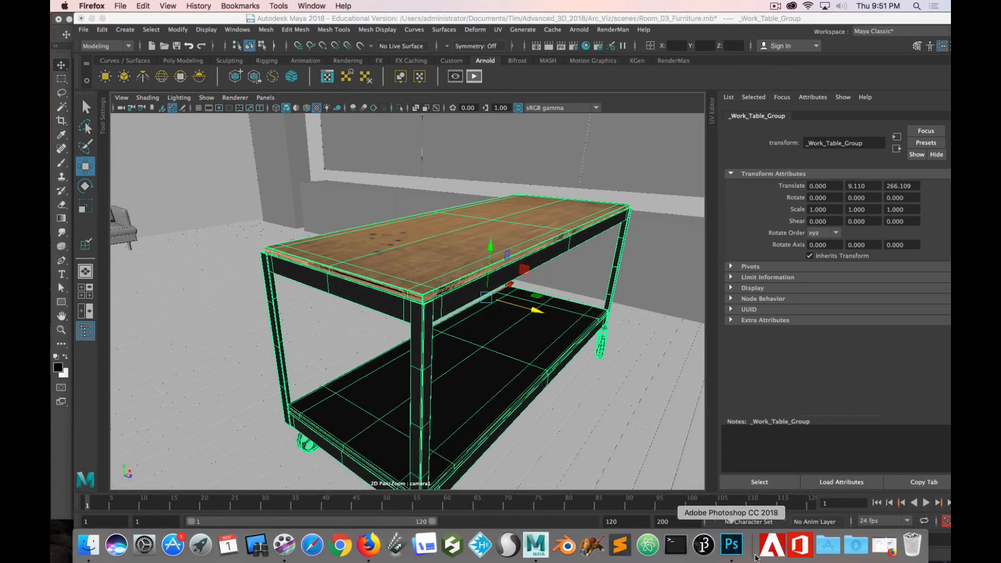
pyautogui.click(885, 546)
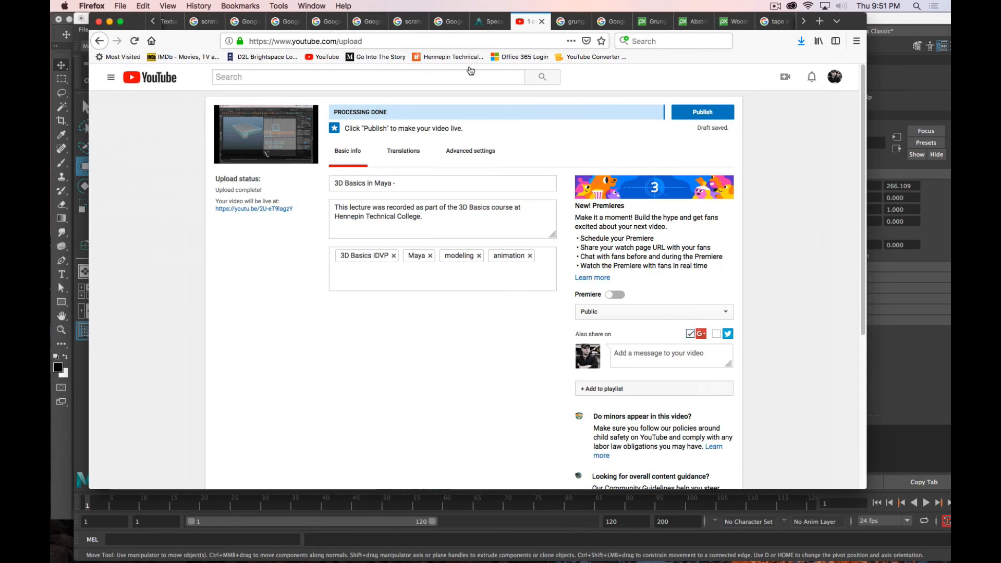
pyautogui.click(169, 20)
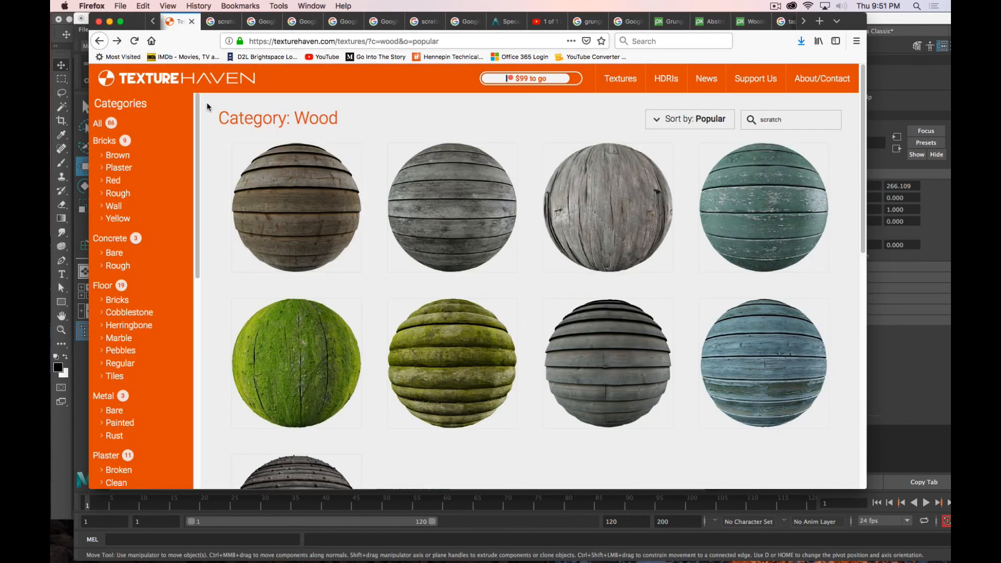
pyautogui.click(577, 221)
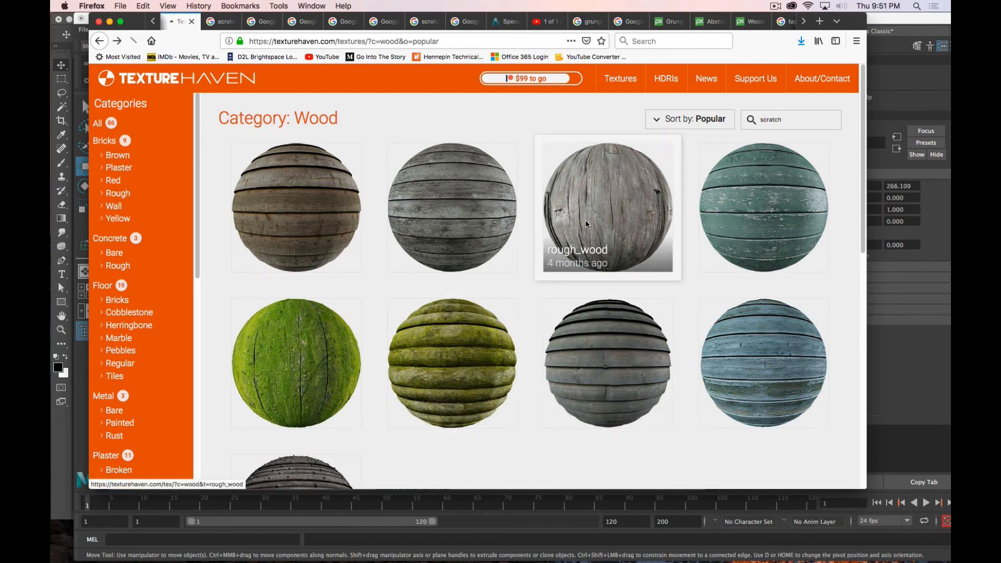
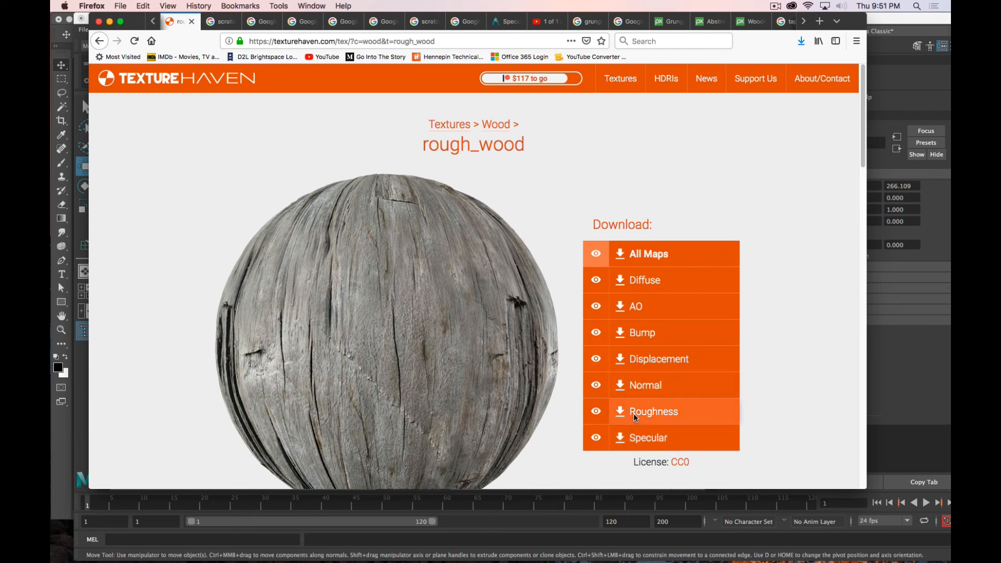
# Preview the Roughness and Specular maps of the rough_wood texture
pyautogui.click(594, 412)
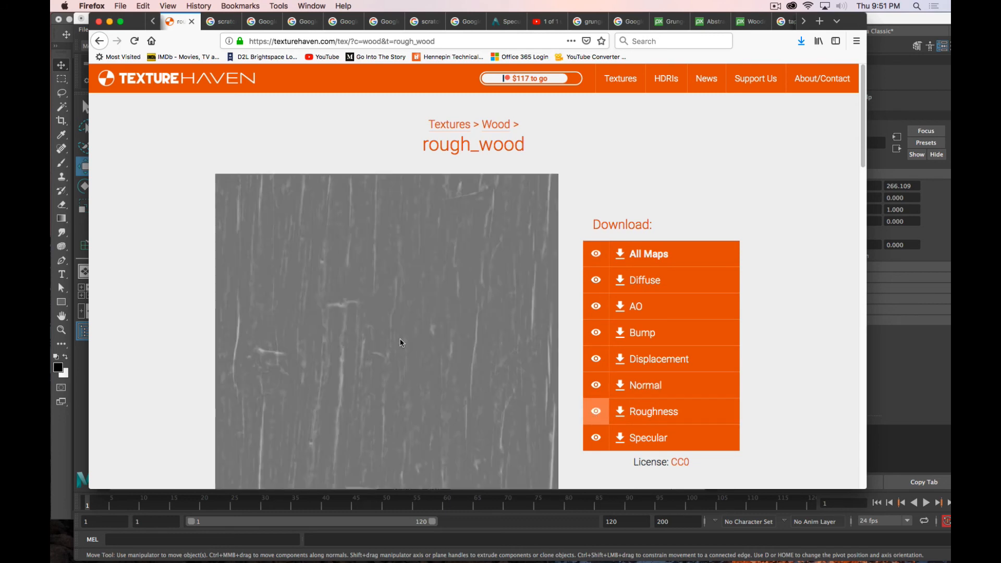
pyautogui.scroll(-3, 697, 367)
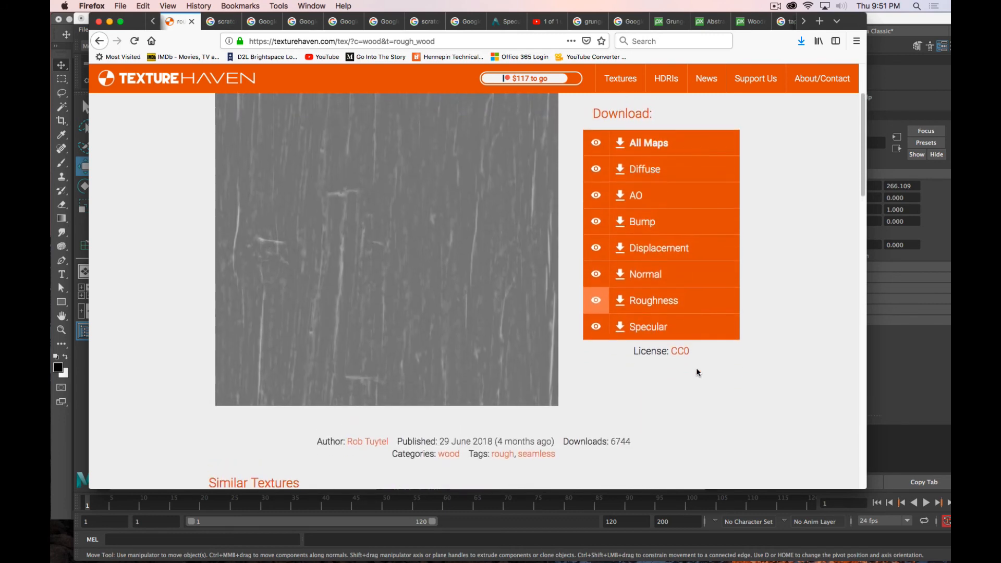
pyautogui.scroll(1, 320, 225)
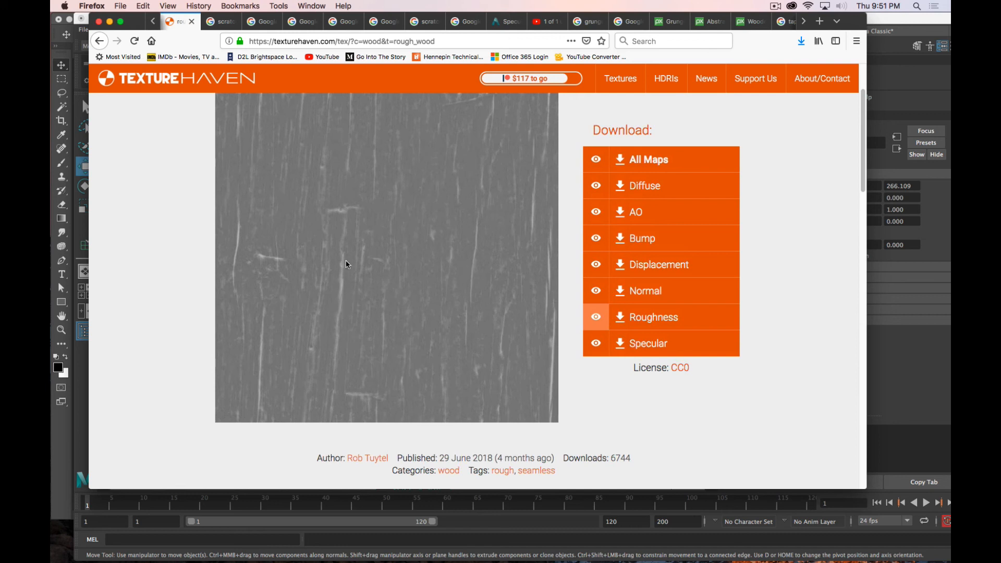
pyautogui.click(596, 345)
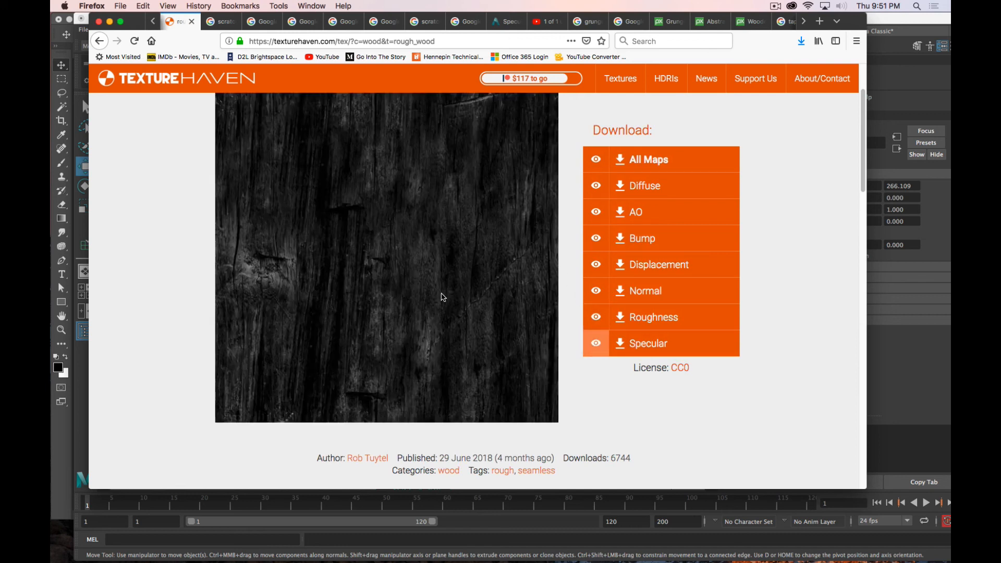
pyautogui.scroll(-1, 445, 309)
pyautogui.scroll(2, 445, 309)
pyautogui.scroll(-1, 445, 309)
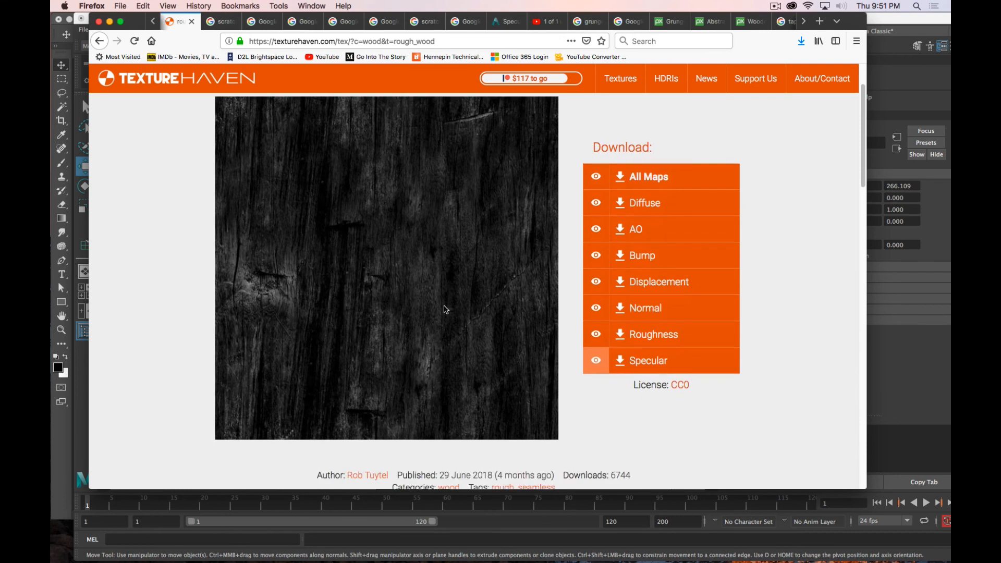
pyautogui.scroll(1, 446, 310)
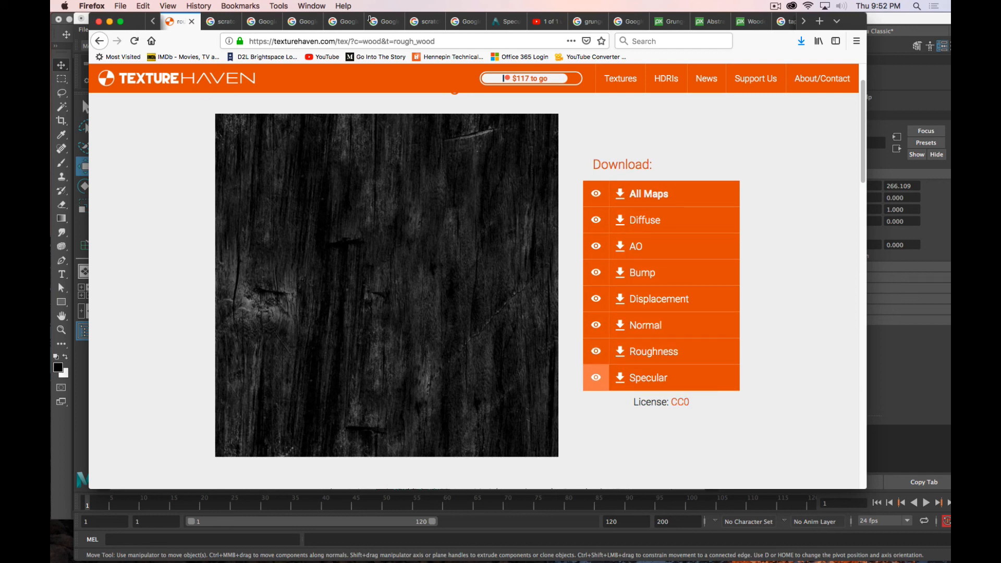
# Preview the Bump, Diffuse, AO and Normal maps of the rough_wood texture, then minimize the browser
pyautogui.click(596, 273)
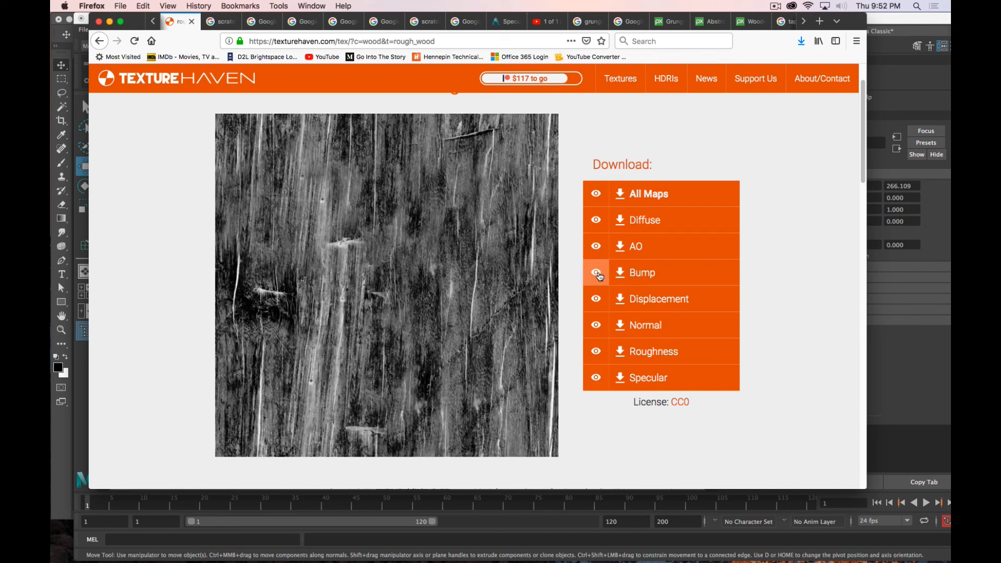
pyautogui.click(596, 222)
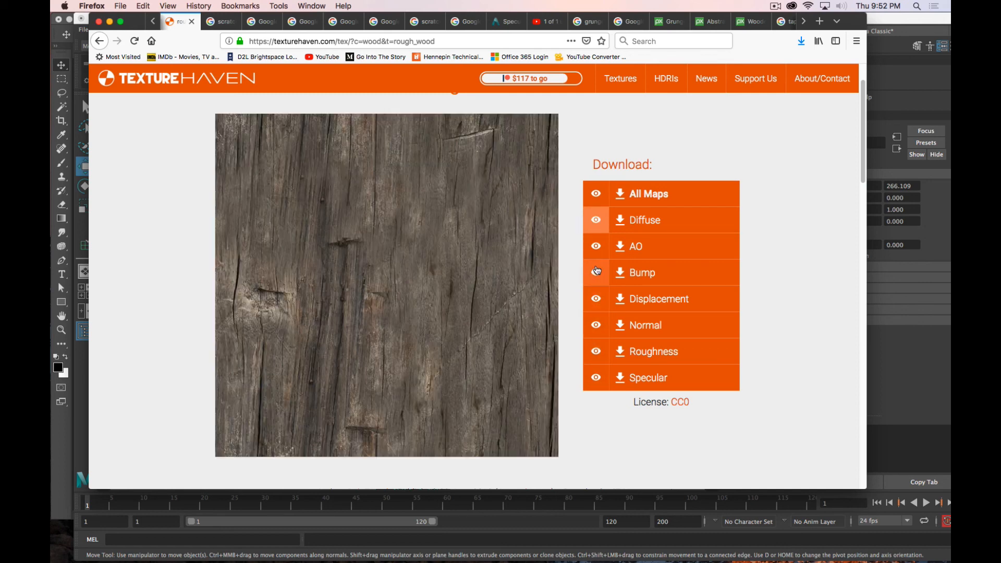
pyautogui.click(596, 299)
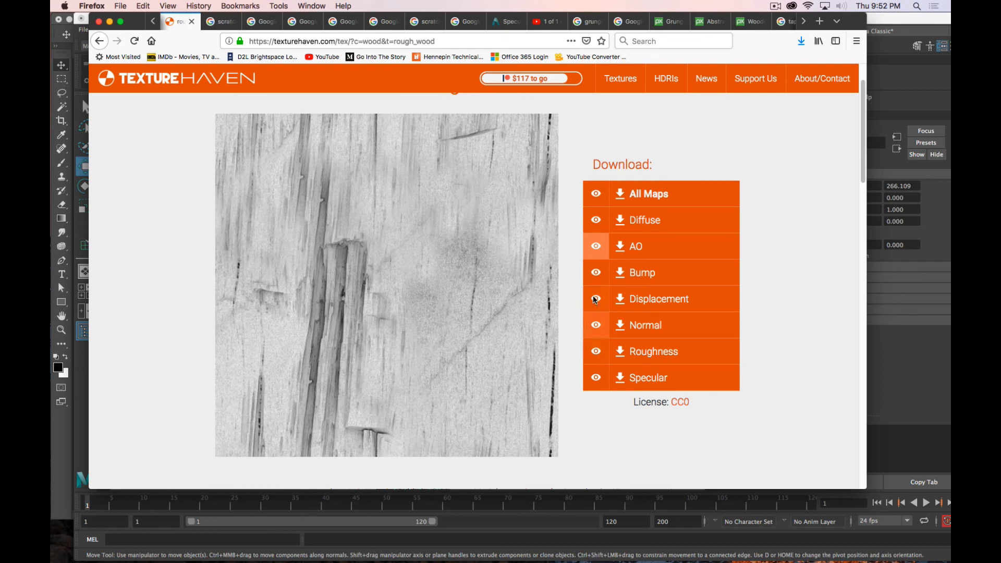
pyautogui.click(596, 325)
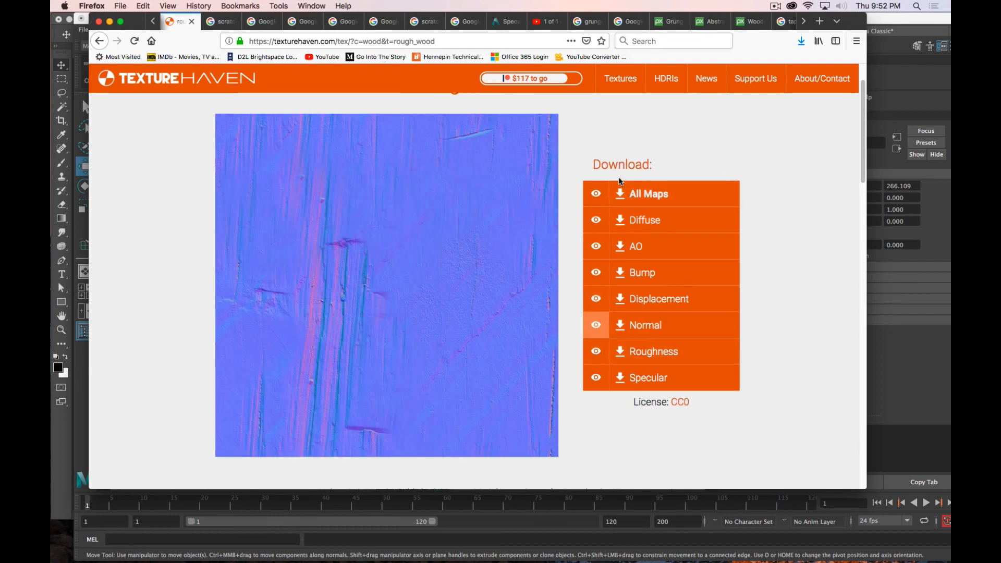
pyautogui.press('super+m')
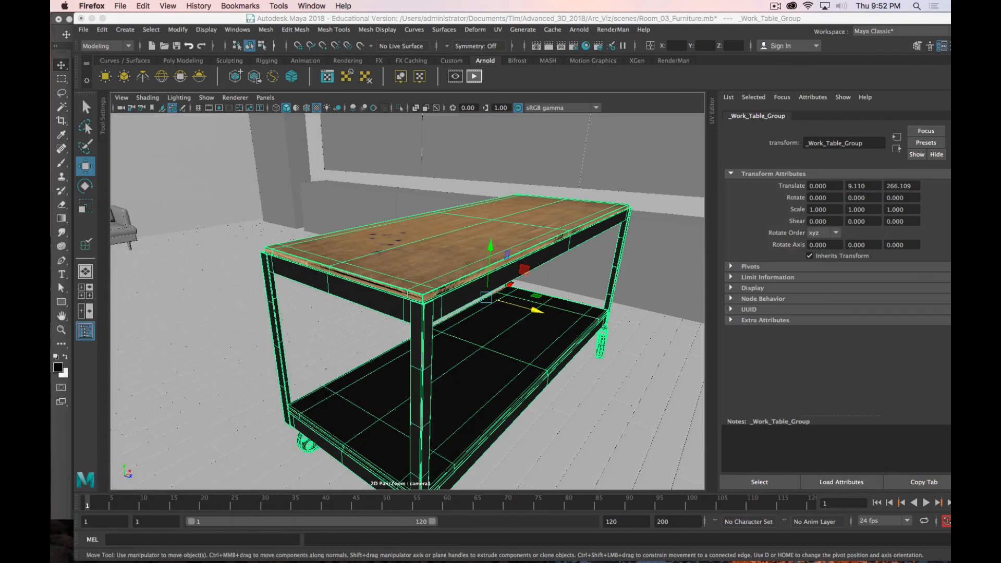
pyautogui.click(776, 6)
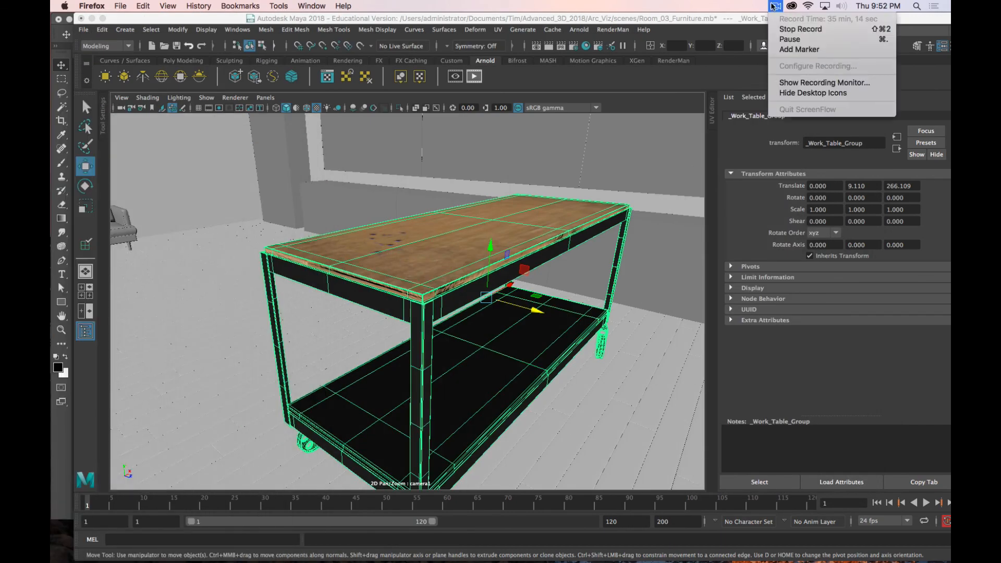